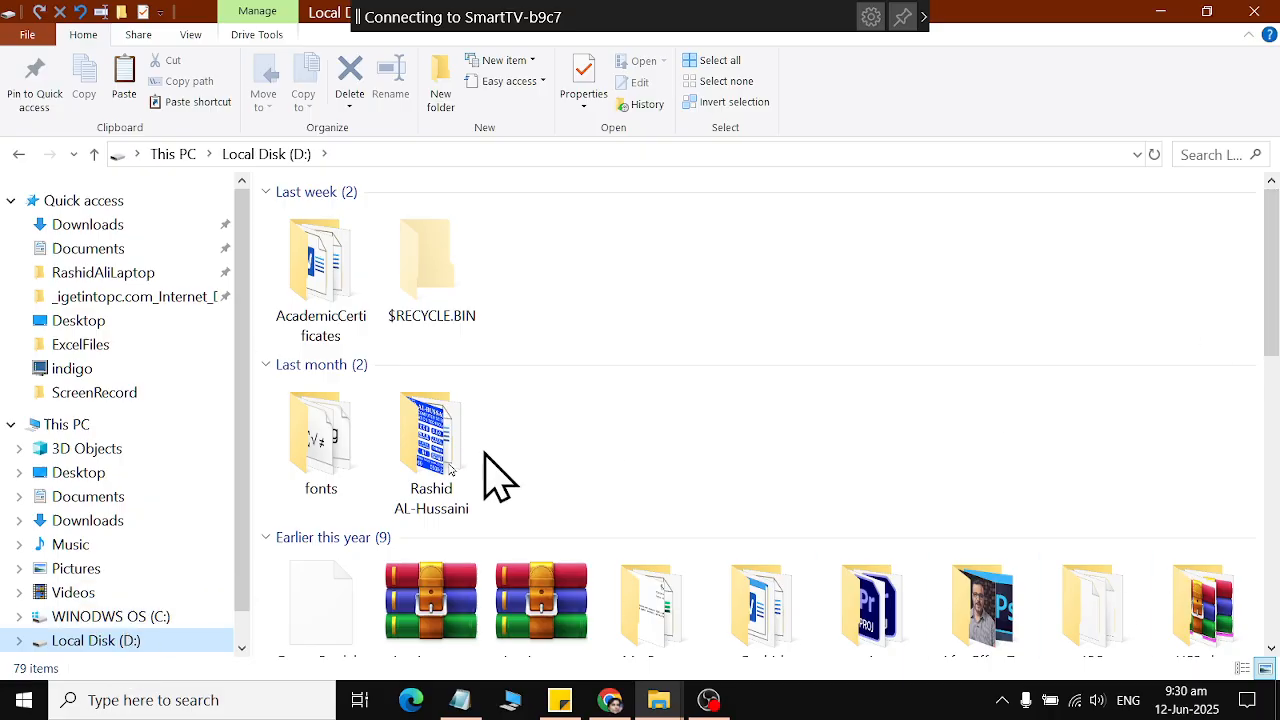
# Create a folder named "My files" in Documents and open it.
pyautogui.click(94, 497)
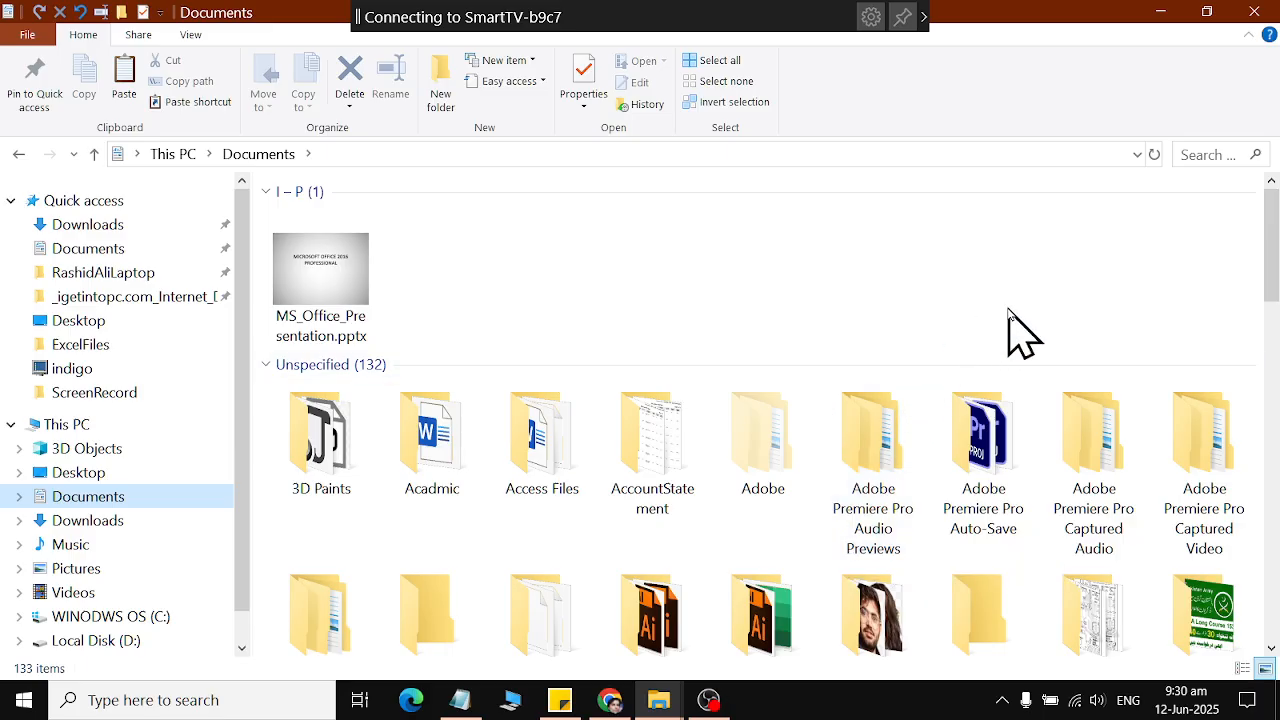
pyautogui.click(46, 492)
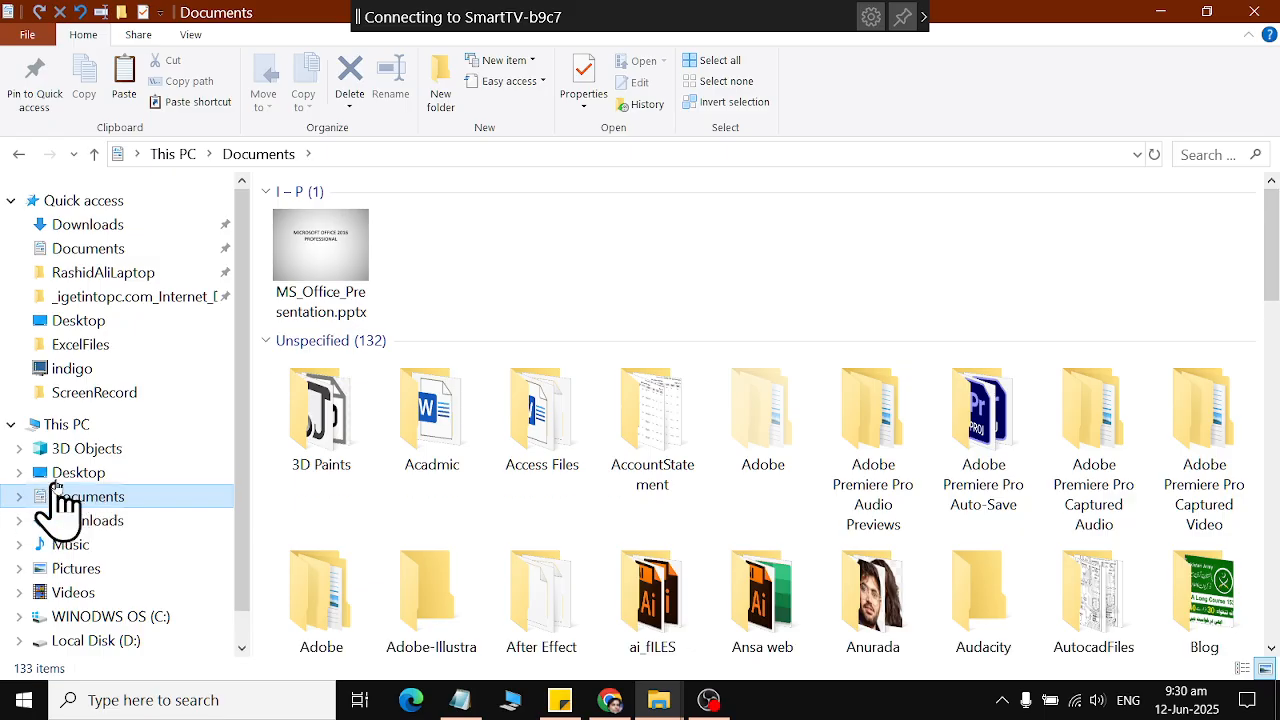
pyautogui.click(436, 100)
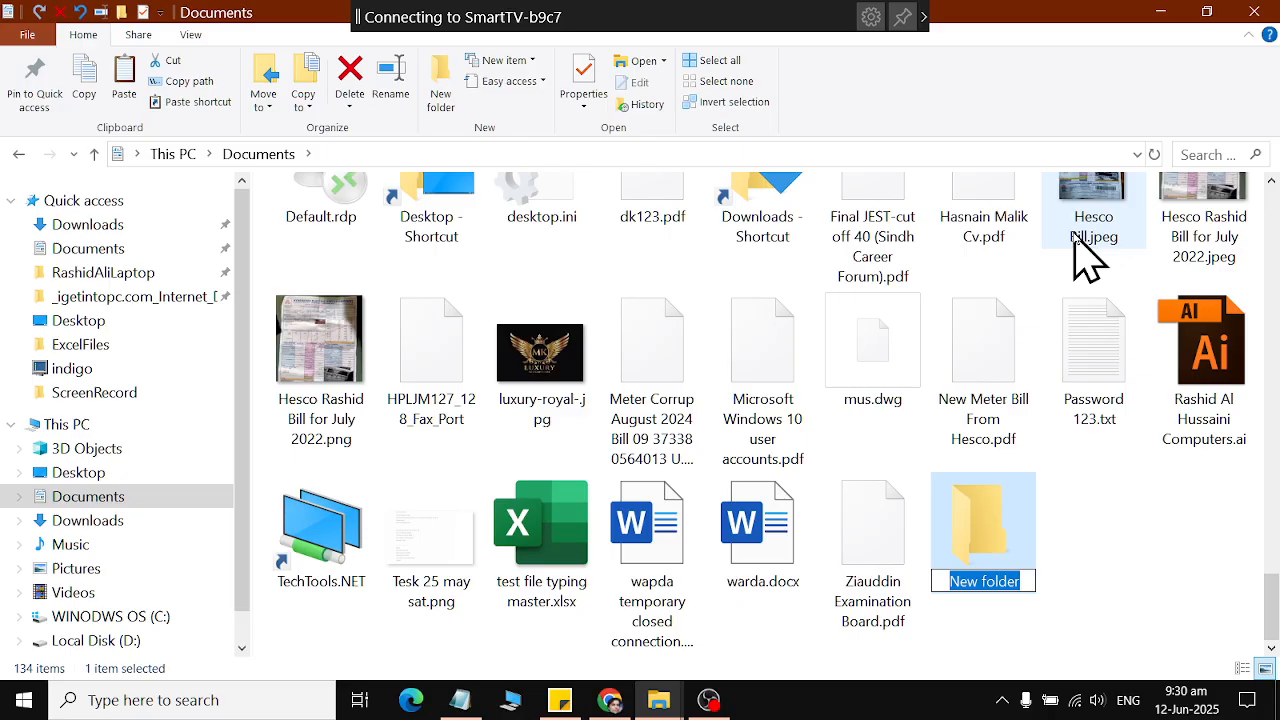
pyautogui.write('mY fl')
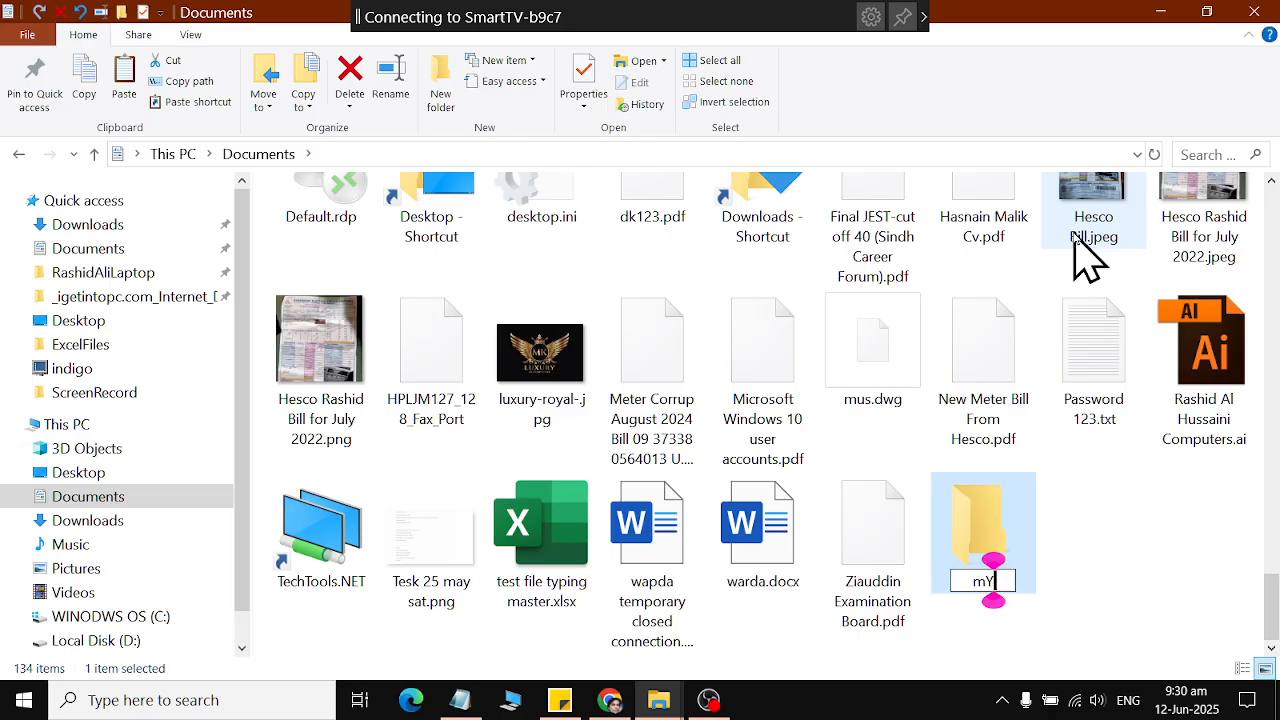
pyautogui.press('BackSpace')
pyautogui.press('BackSpace')
pyautogui.press('BackSpace')
pyautogui.press('BackSpace')
pyautogui.press('BackSpace')
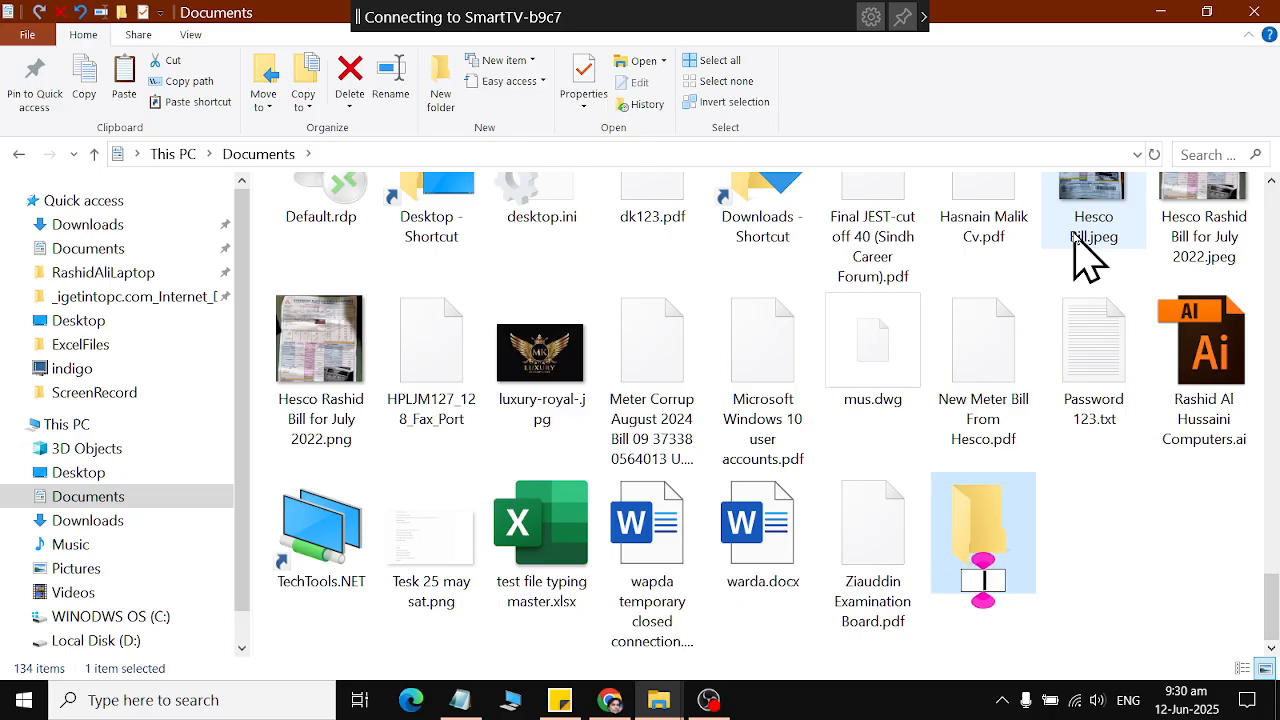
pyautogui.write('My files')
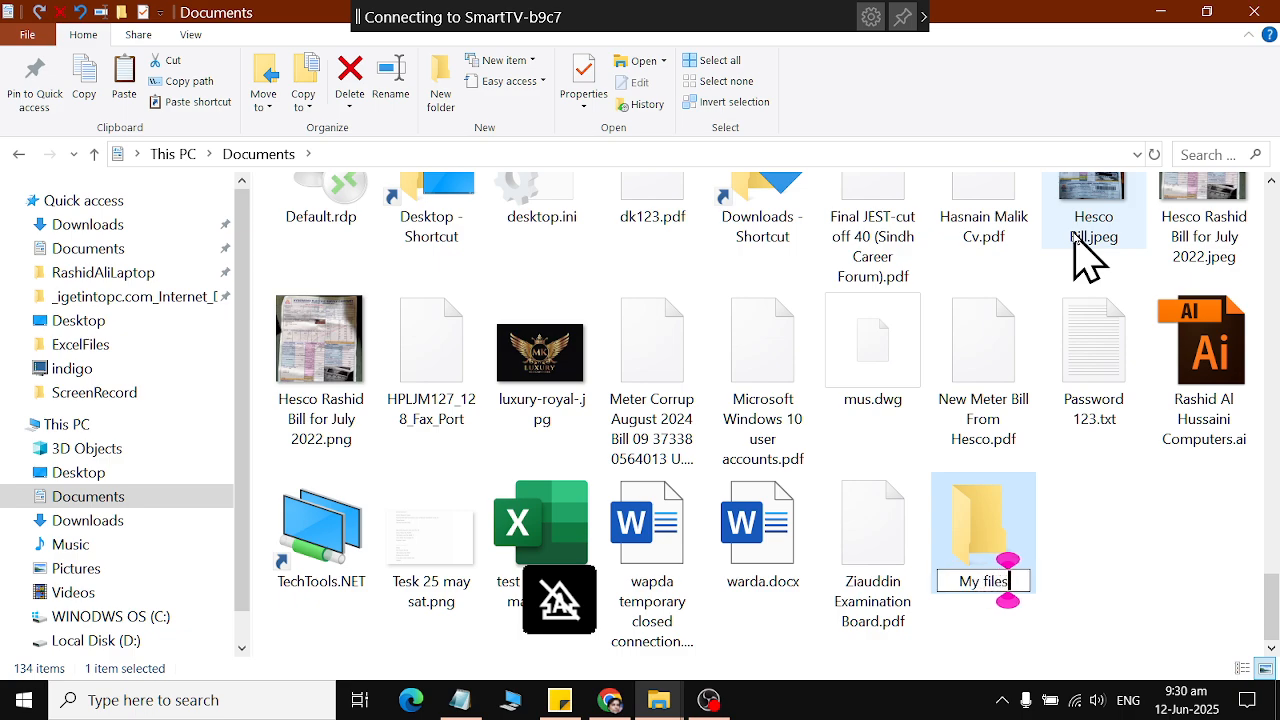
pyautogui.press('Return')
pyautogui.press('Return')
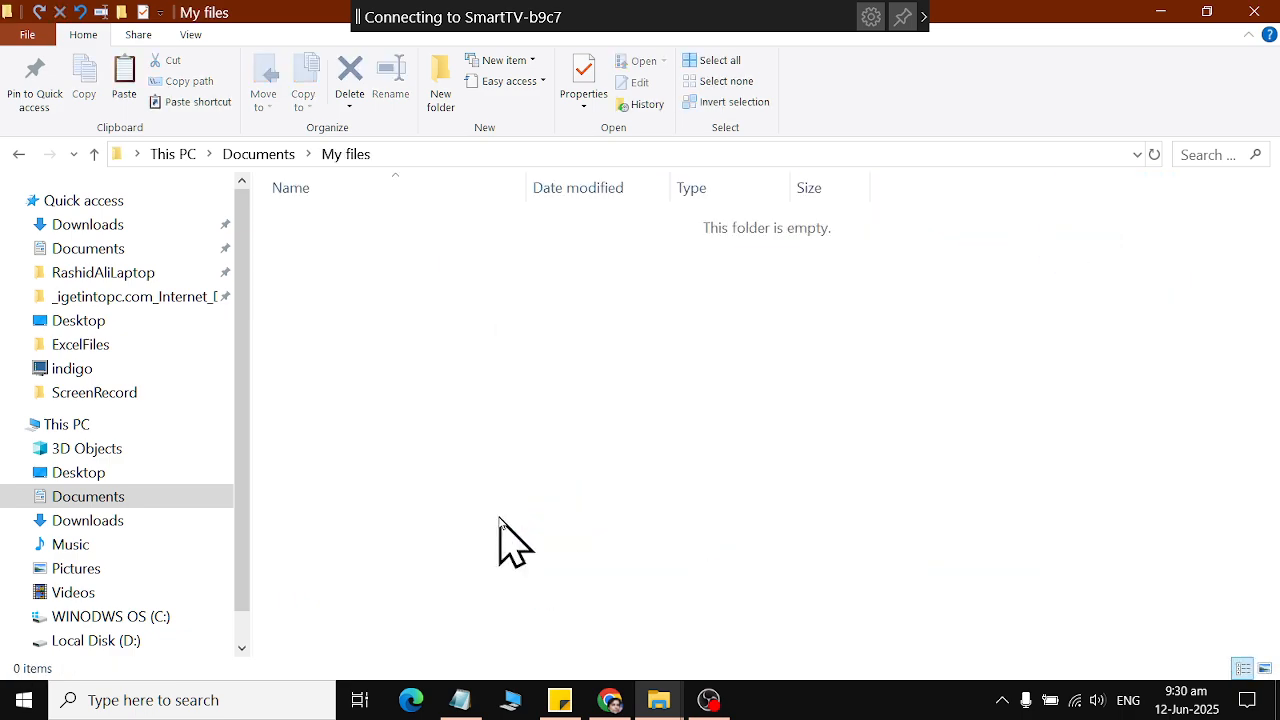
# Create a subfolder named "Office" inside the My files folder.
pyautogui.rightClick(502, 516)
pyautogui.moveTo(765, 462)
pyautogui.click(845, 147)
pyautogui.write('Office')
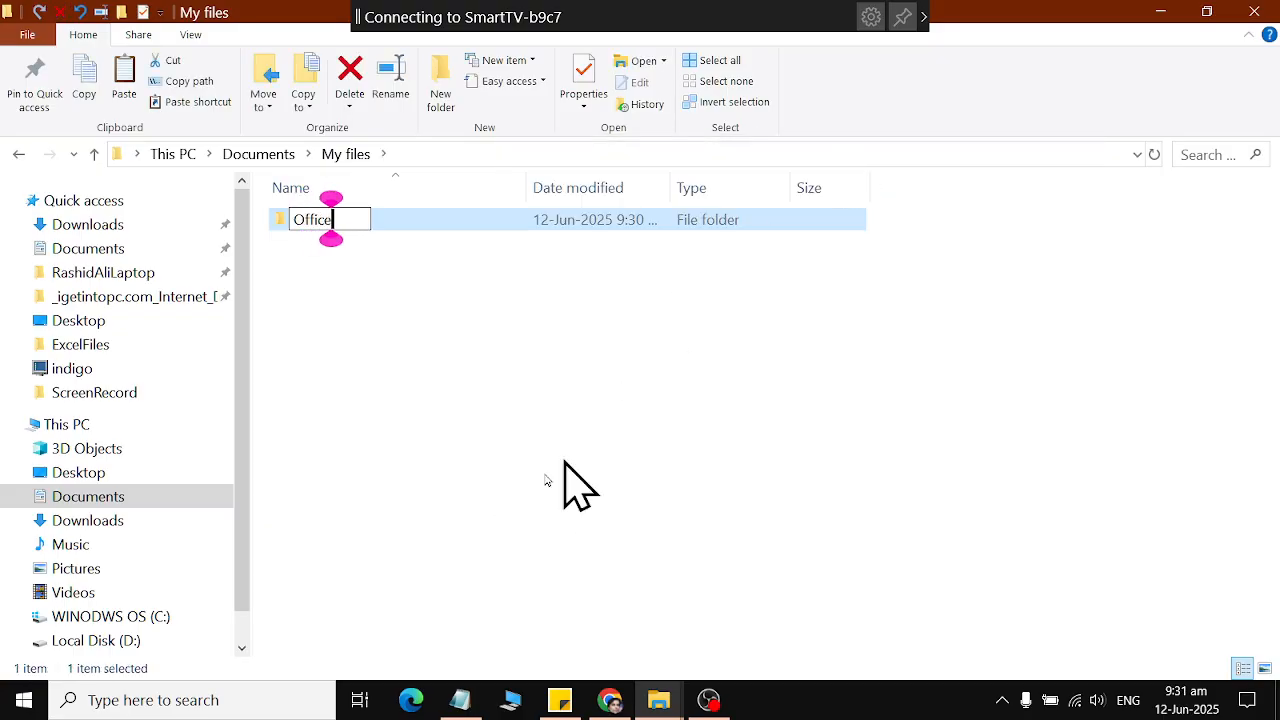
# Add another subfolder named "A n R shop" to the My files folder.
pyautogui.rightClick(560, 512)
pyautogui.moveTo(617, 445)
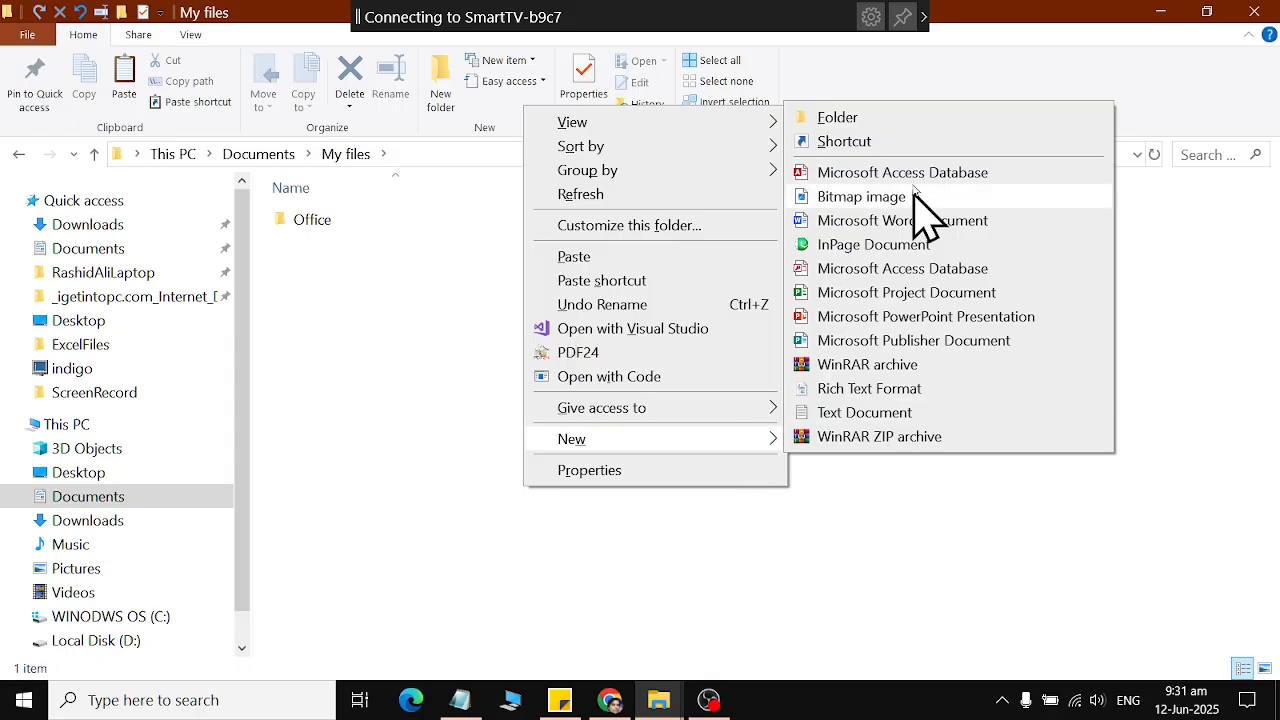
pyautogui.click(912, 128)
pyautogui.write('A')
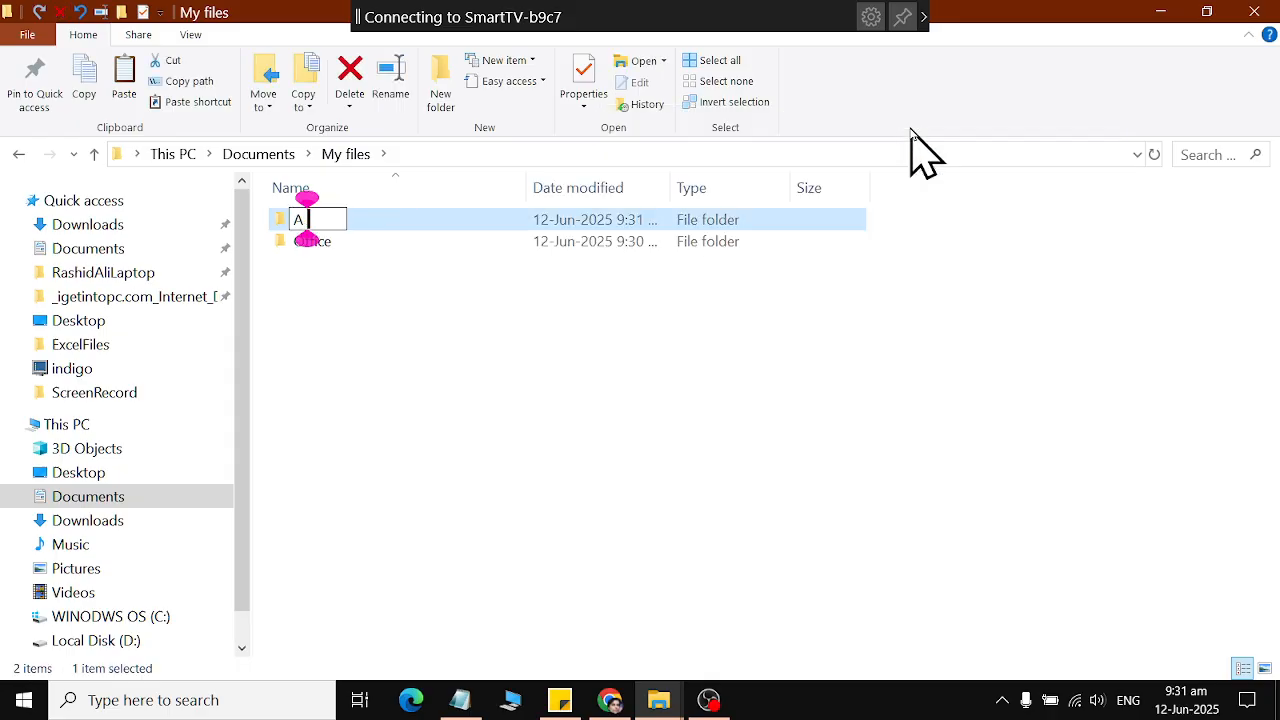
pyautogui.write(' n R shop')
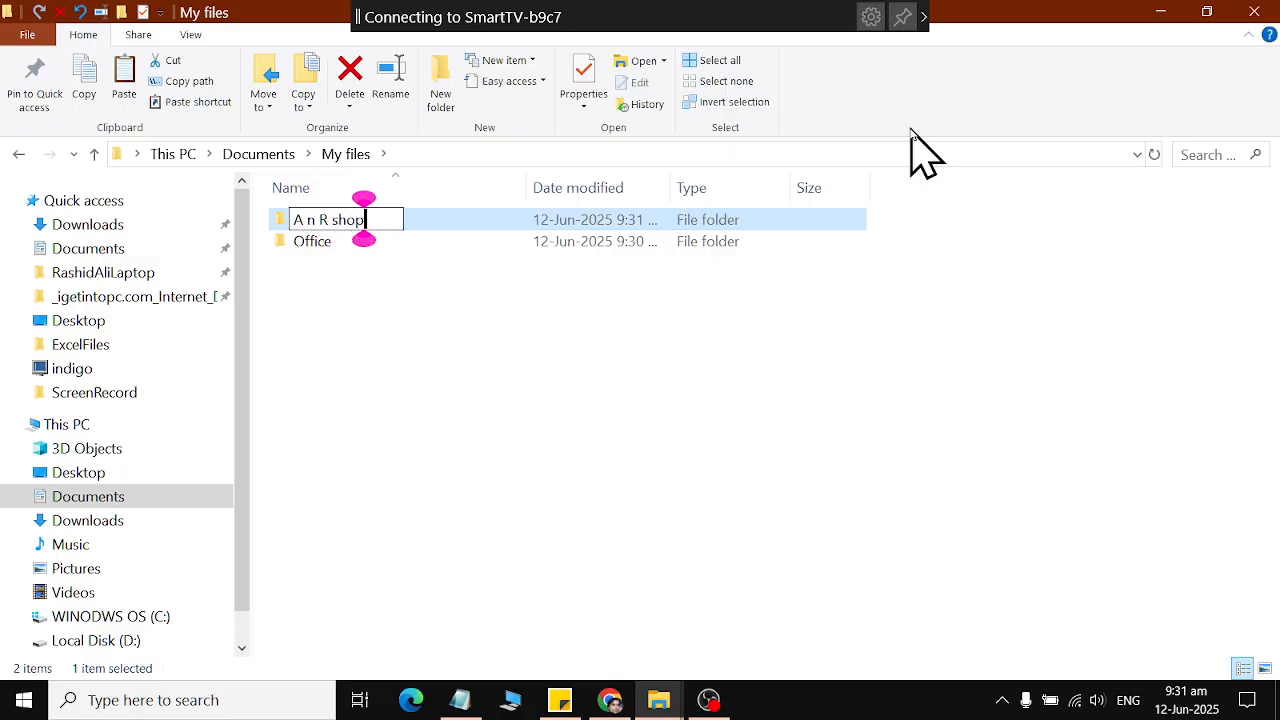
# Add a third subfolder named "home files" to the My files folder.
pyautogui.rightClick(488, 463)
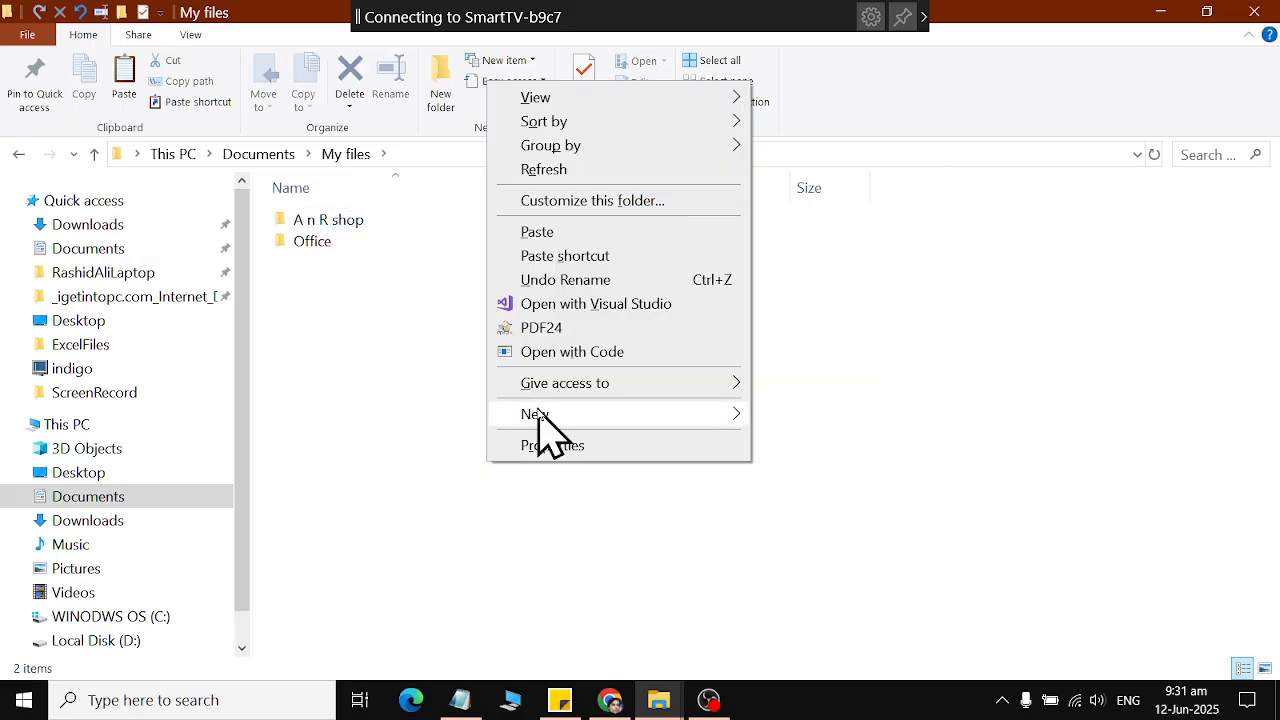
pyautogui.moveTo(551, 413)
pyautogui.click(872, 92)
pyautogui.write('home ')
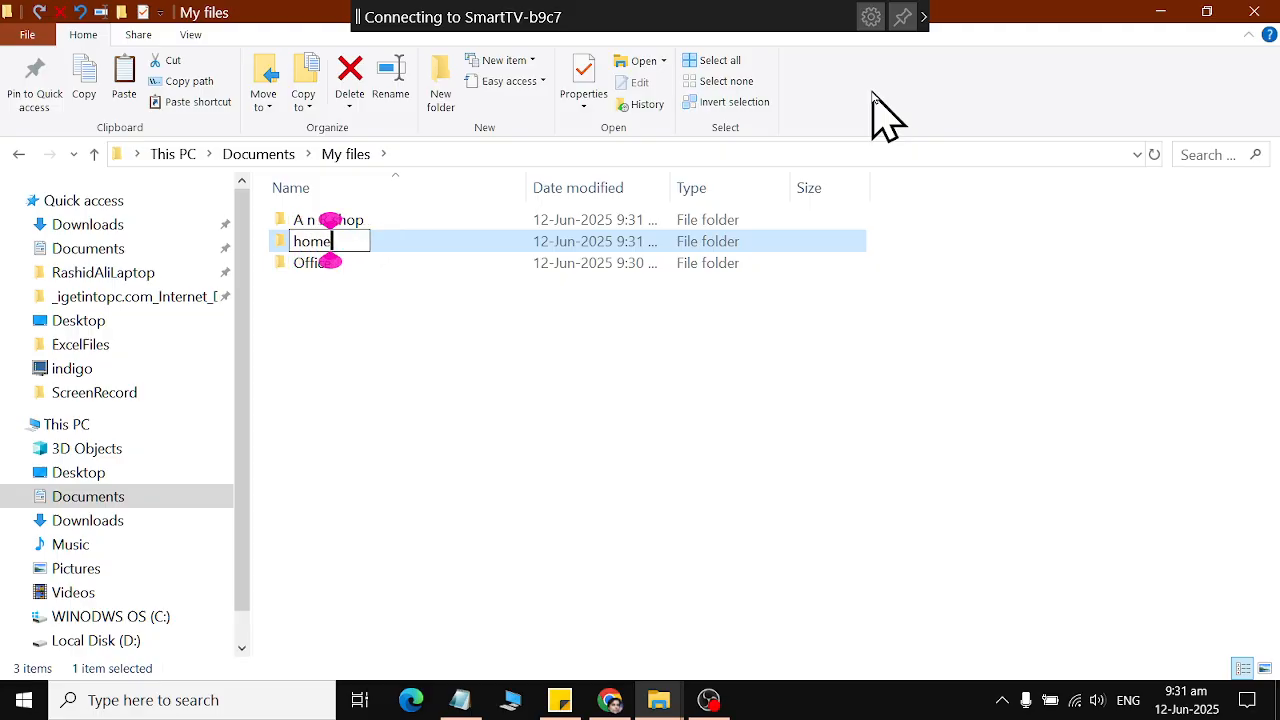
pyautogui.write('files')
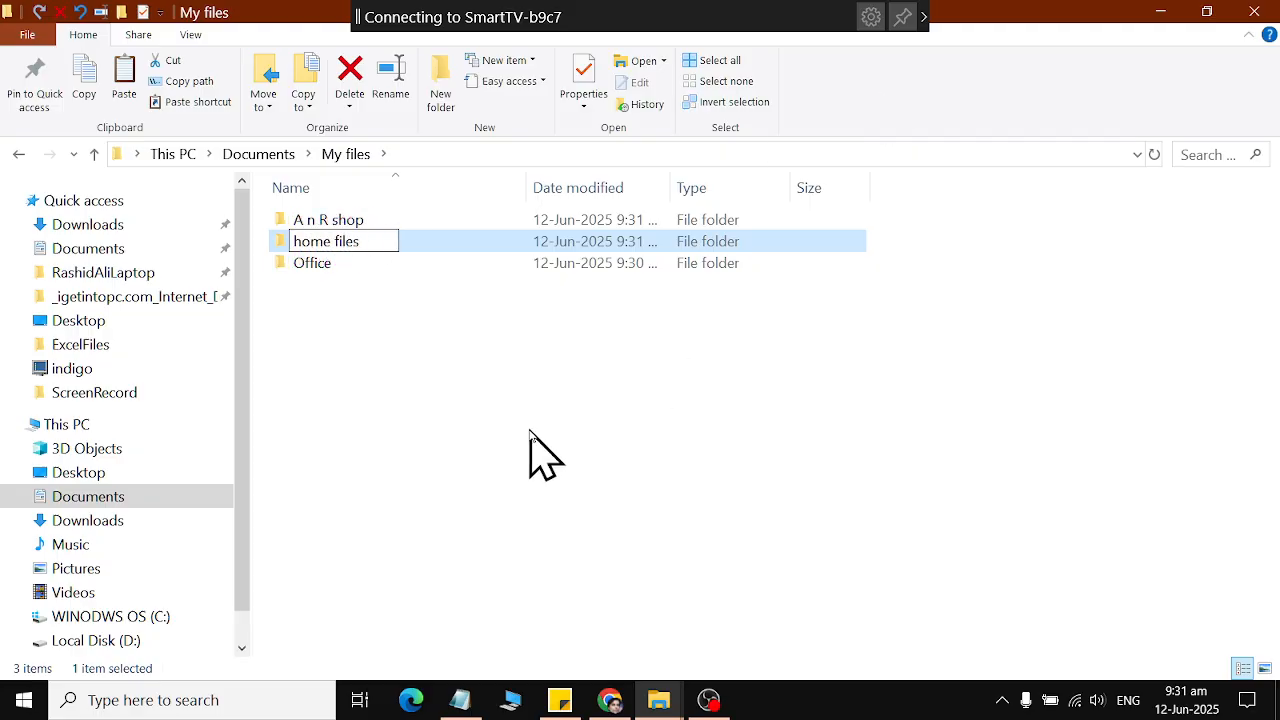
pyautogui.press('Return')
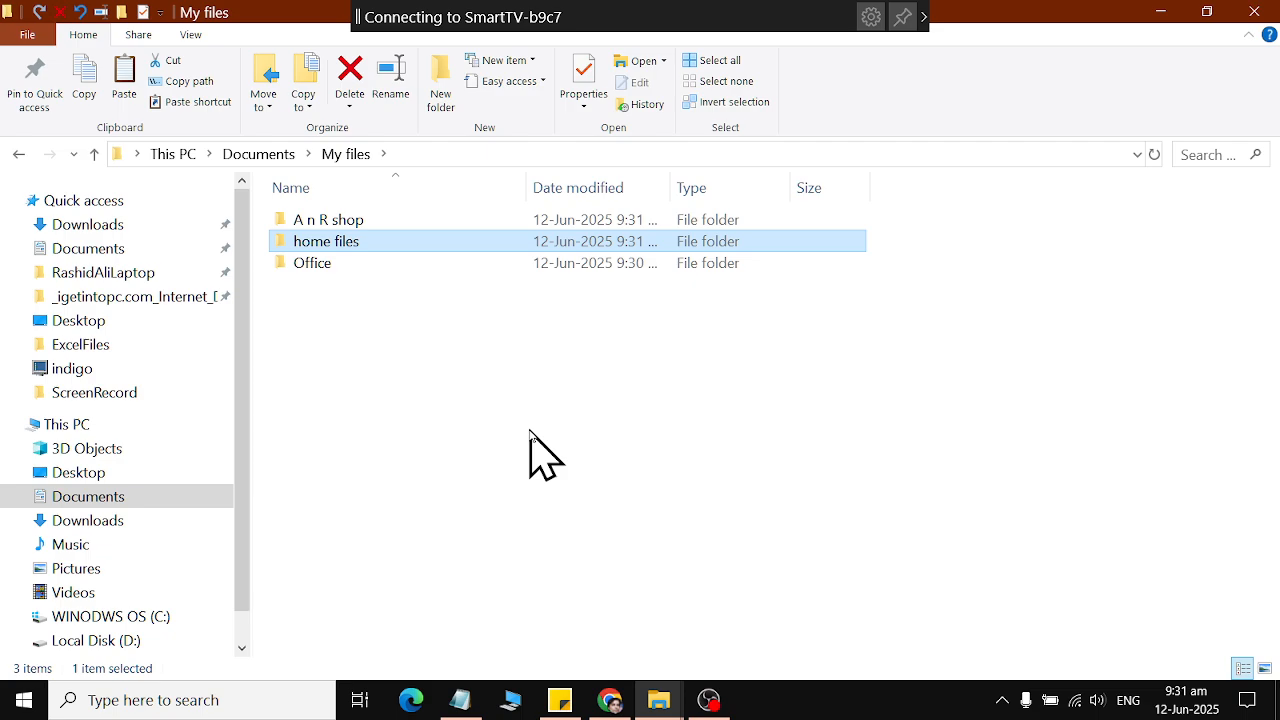
# Create a text document named "stationary.txt" inside the Office folder.
pyautogui.doubleClick(303, 266)
pyautogui.rightClick(508, 400)
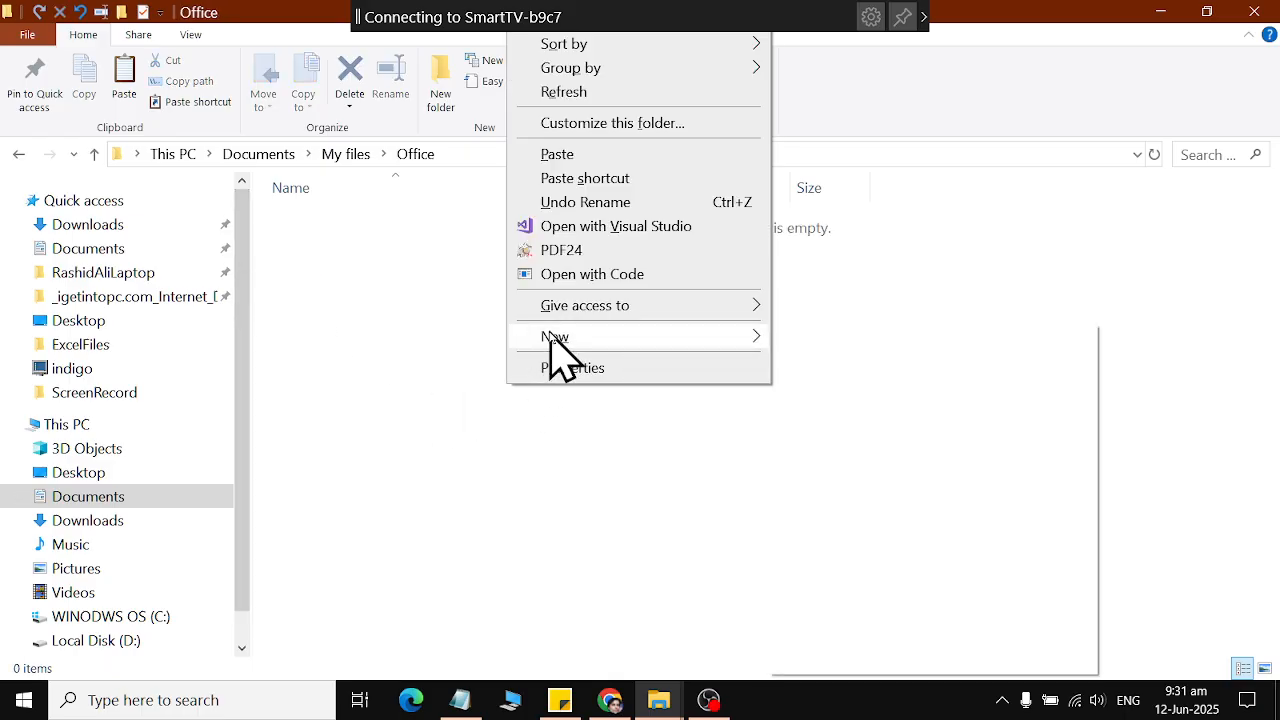
pyautogui.moveTo(551, 340)
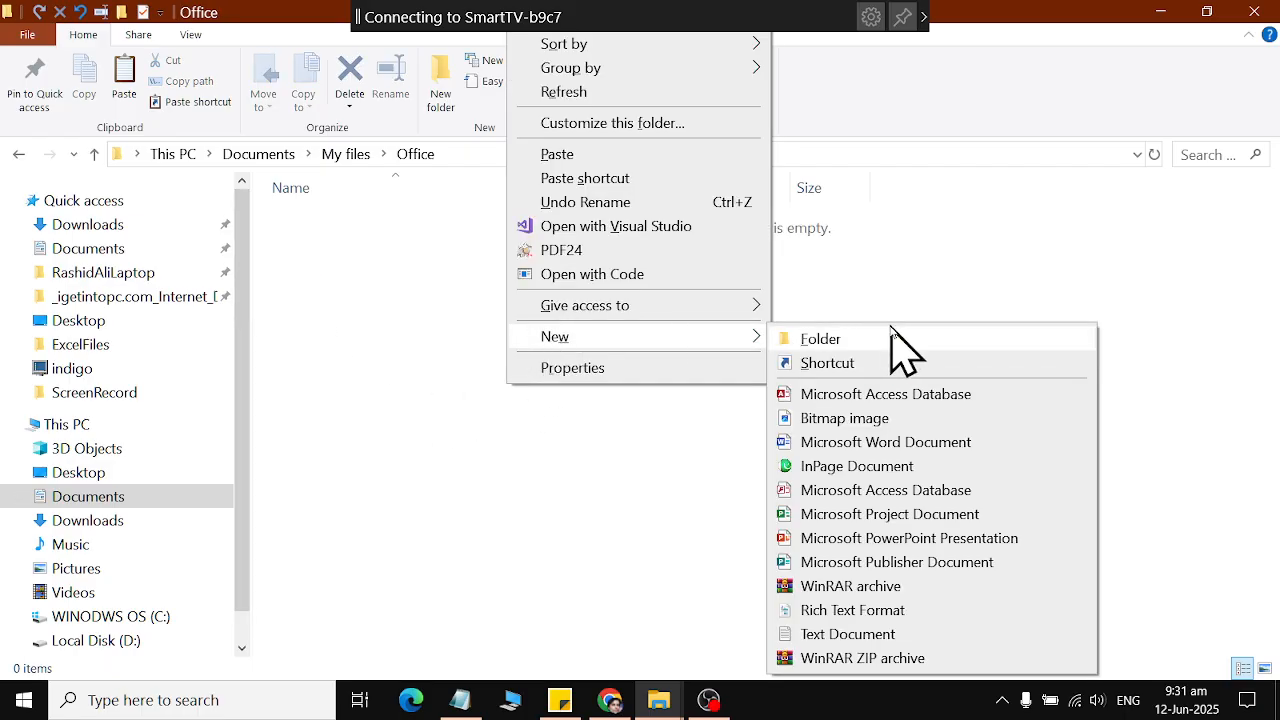
pyautogui.click(961, 636)
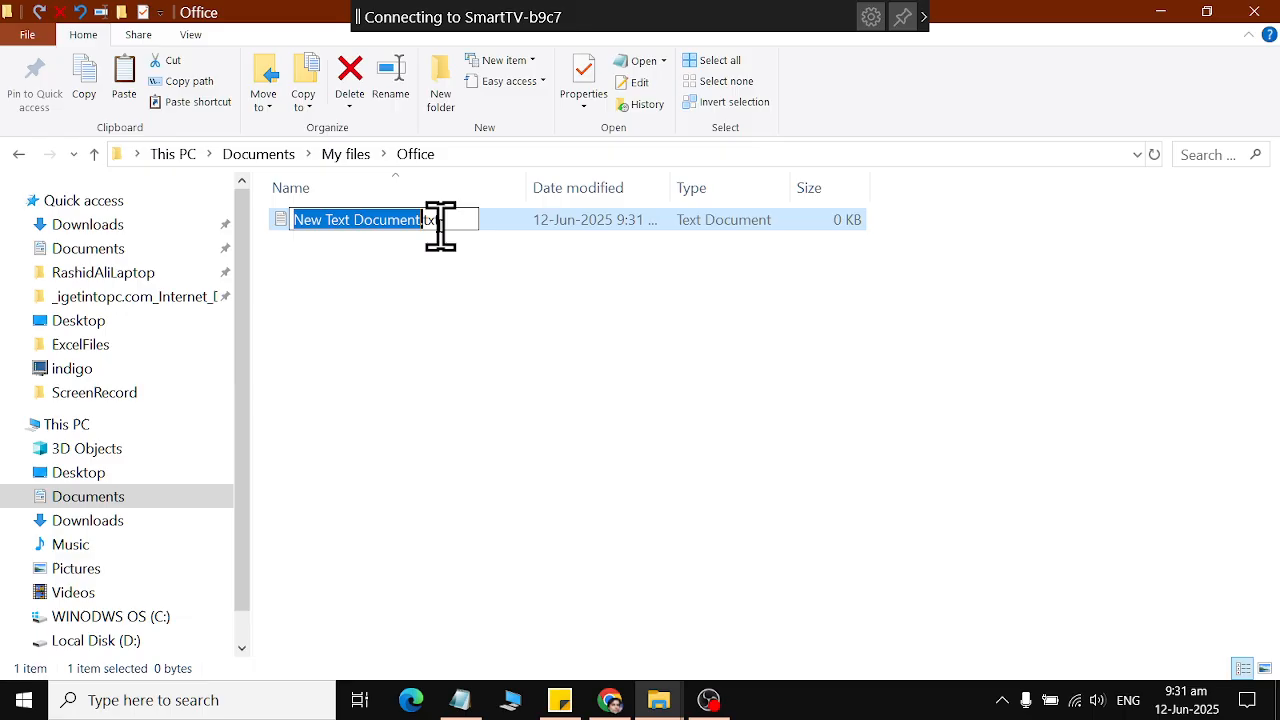
pyautogui.press('BackSpace')
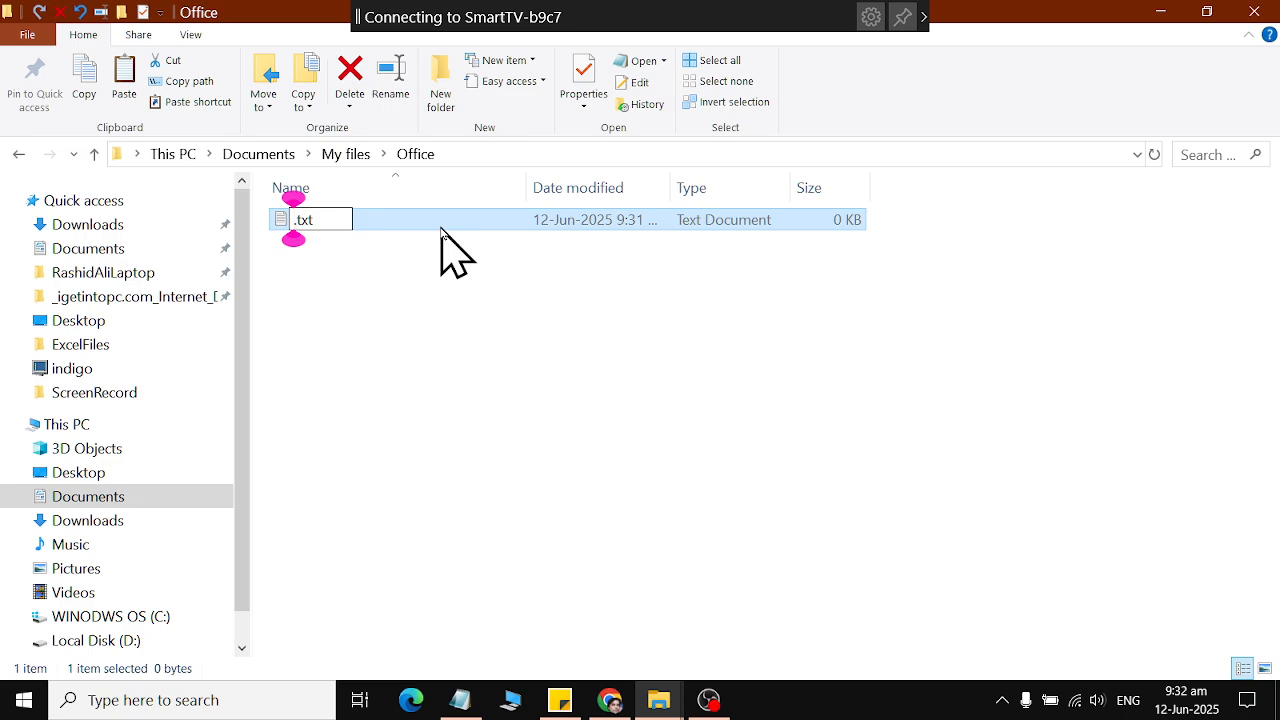
pyautogui.write('stationary')
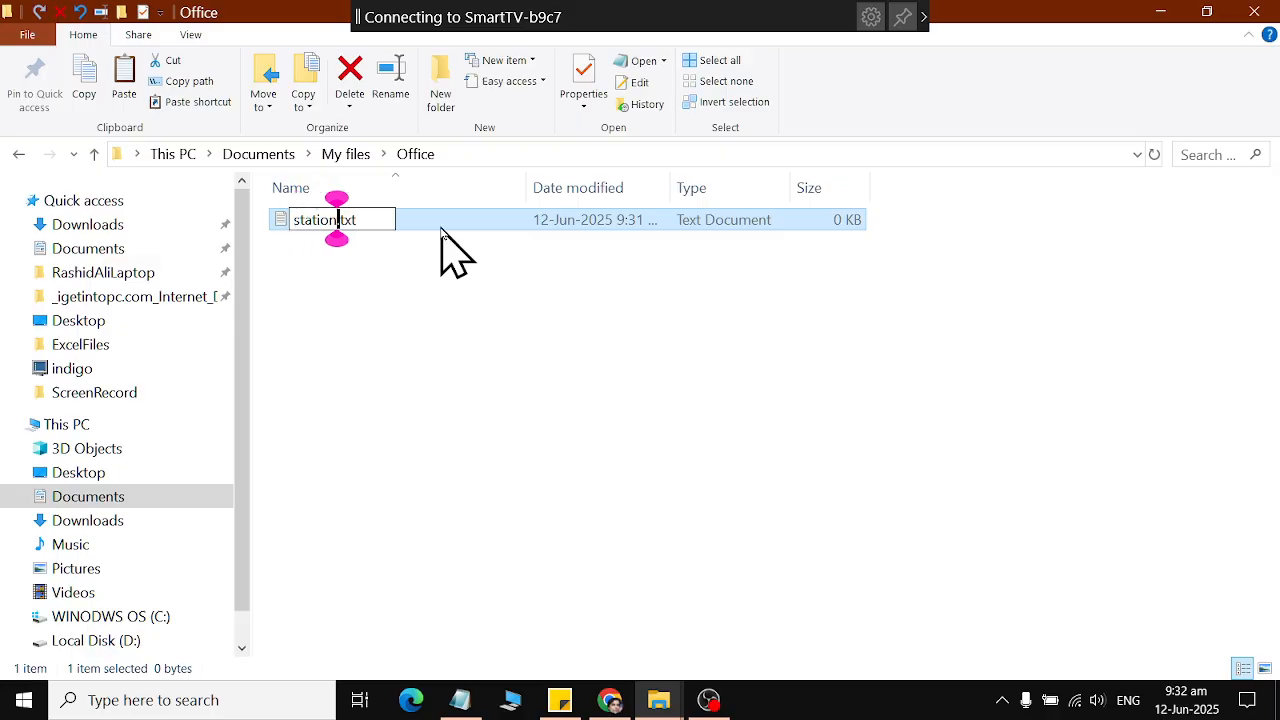
pyautogui.press('Return')
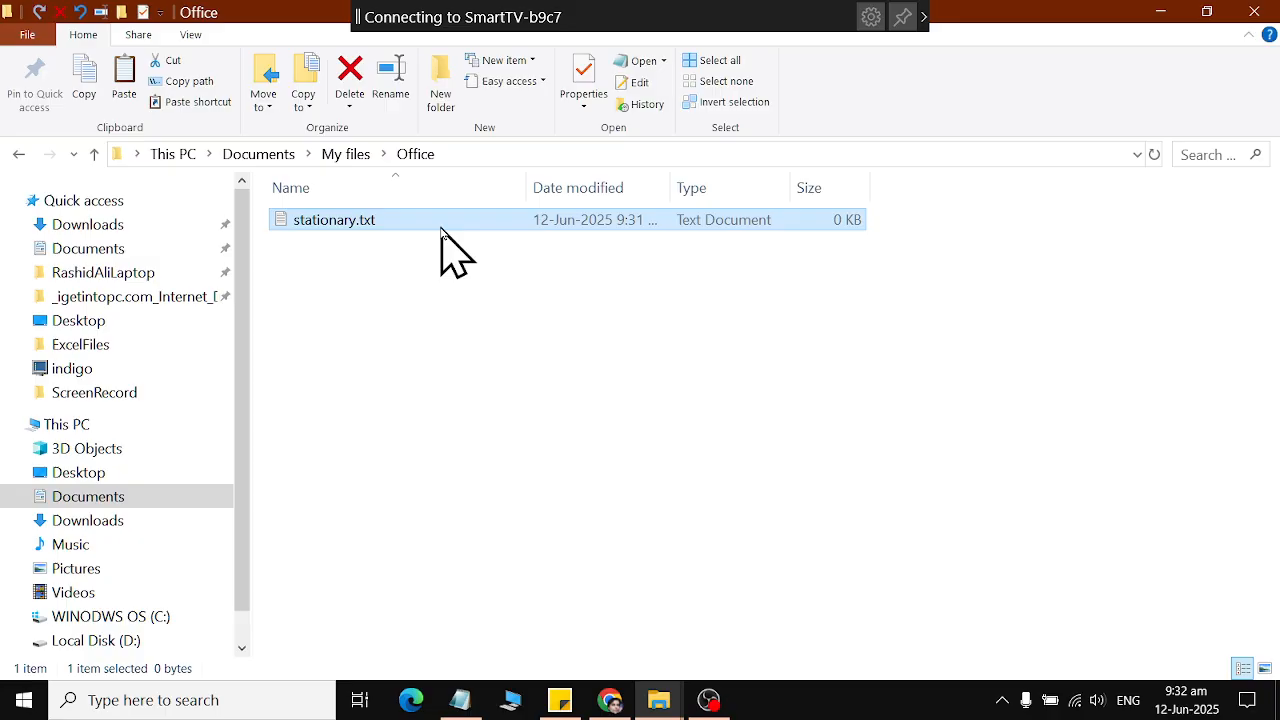
# Add a second text document named "Expense.txt" to the Office folder.
pyautogui.rightClick(616, 421)
pyautogui.moveTo(694, 372)
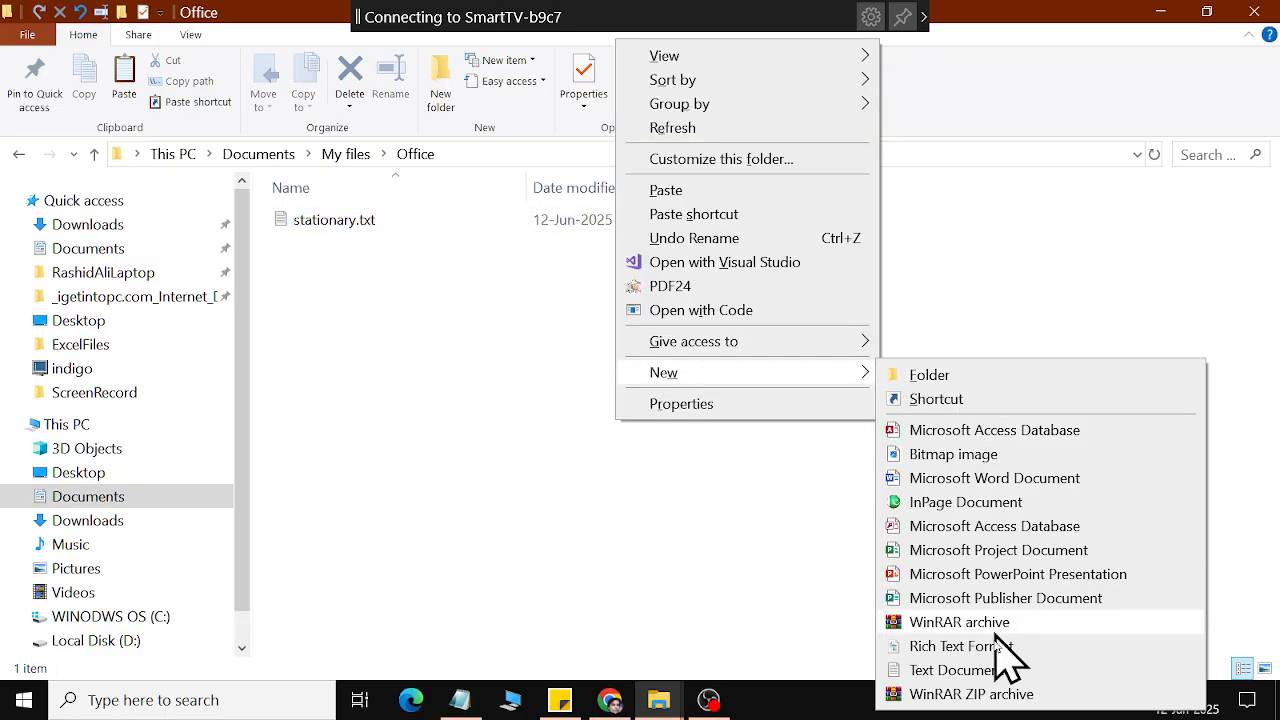
pyautogui.click(993, 670)
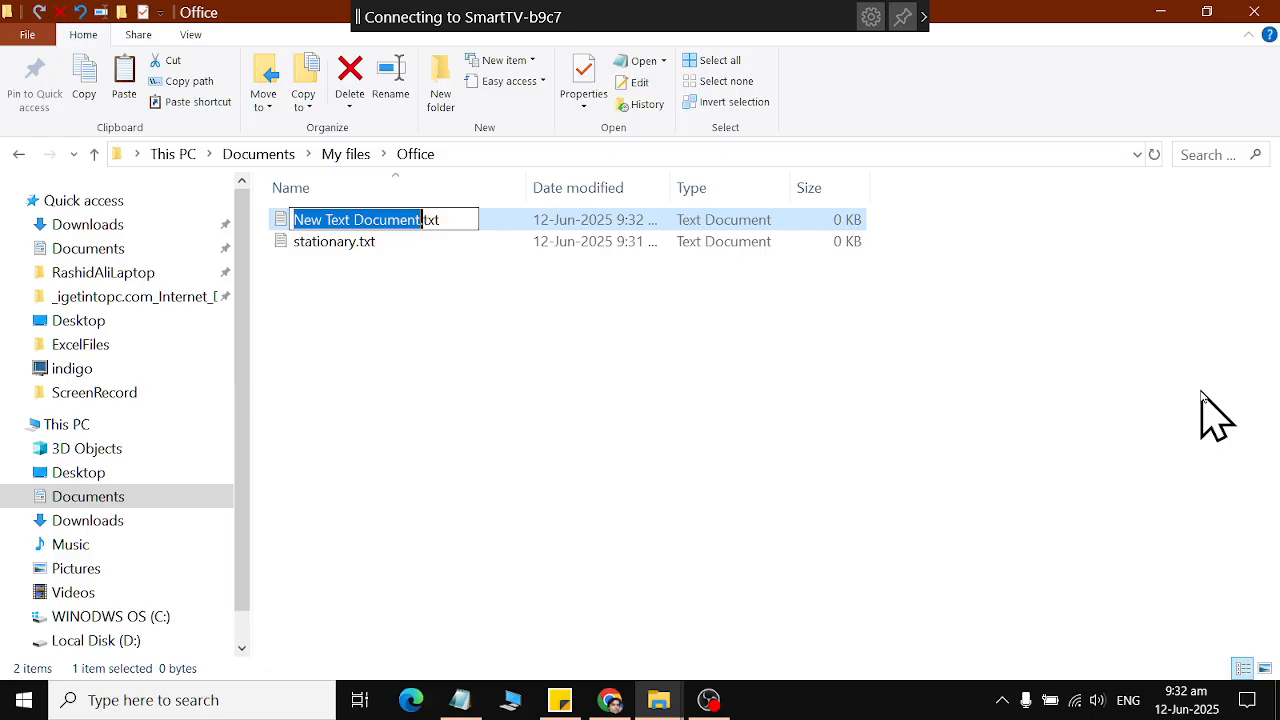
pyautogui.write('Expense')
pyautogui.press('Return')
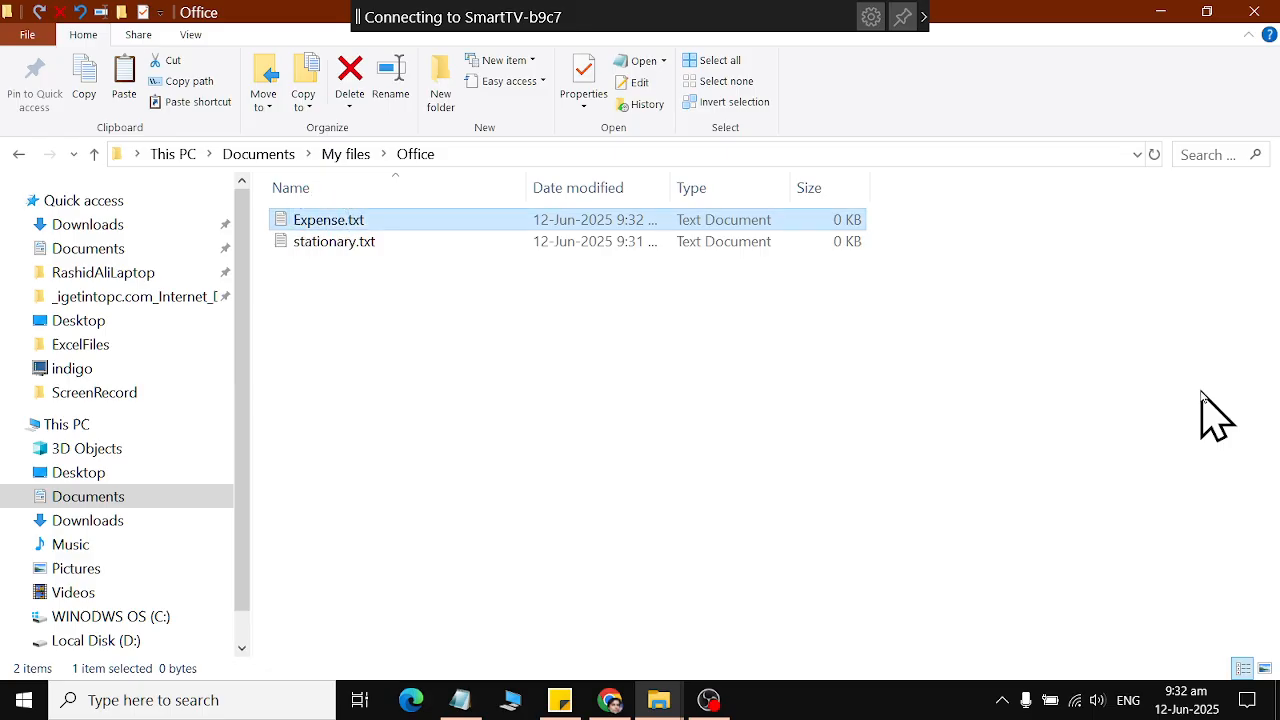
pyautogui.click(1060, 365)
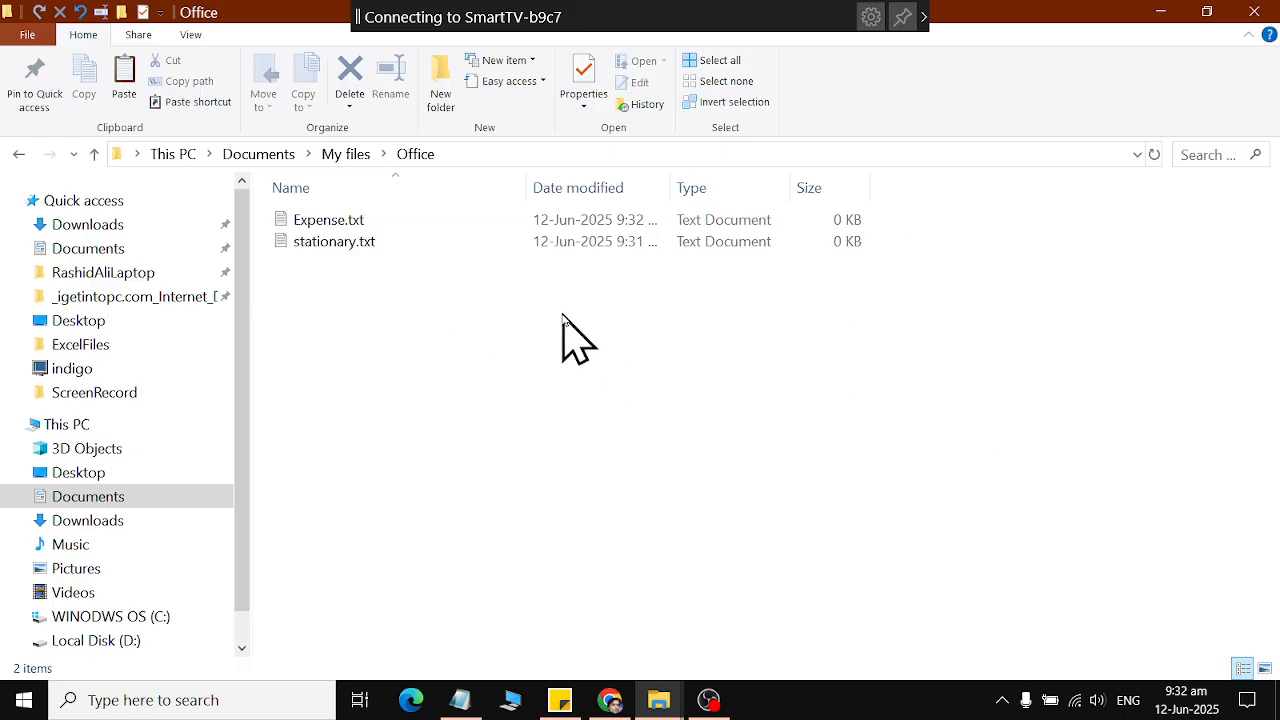
# Add a third text document named "Income Tax.txt" to the Office folder.
pyautogui.click(530, 62)
pyautogui.click(530, 62)
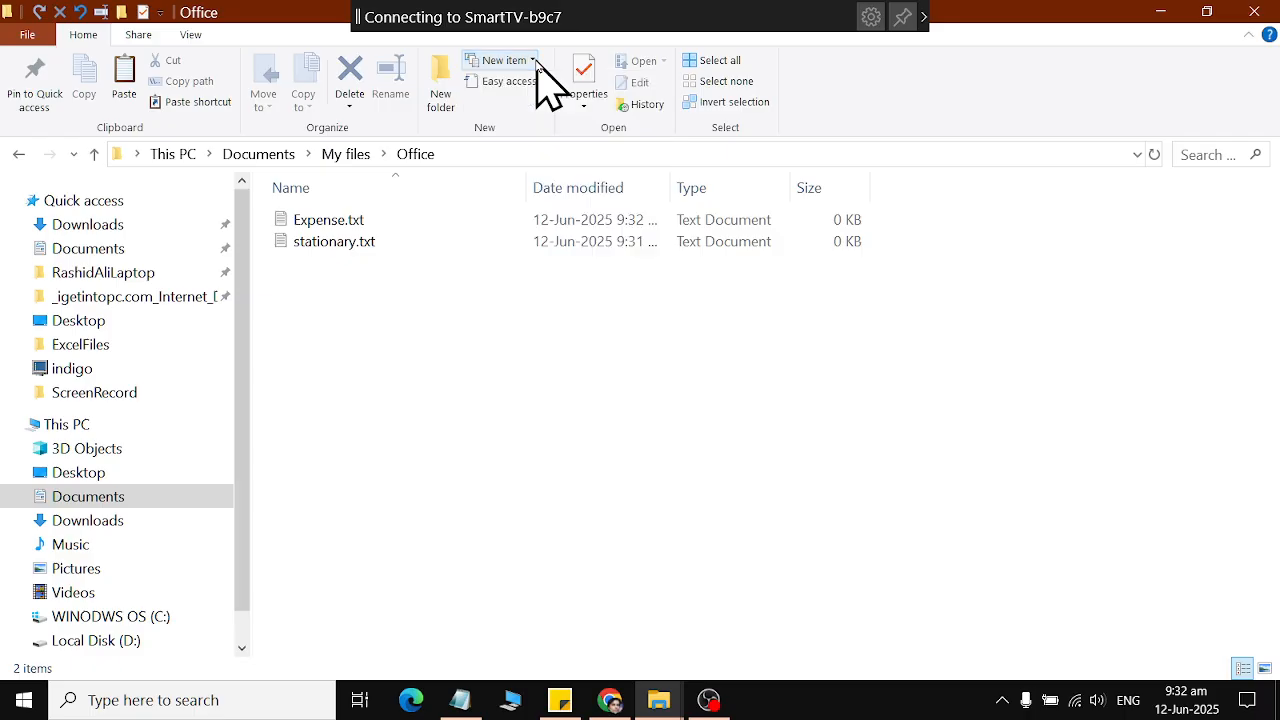
pyautogui.click(530, 62)
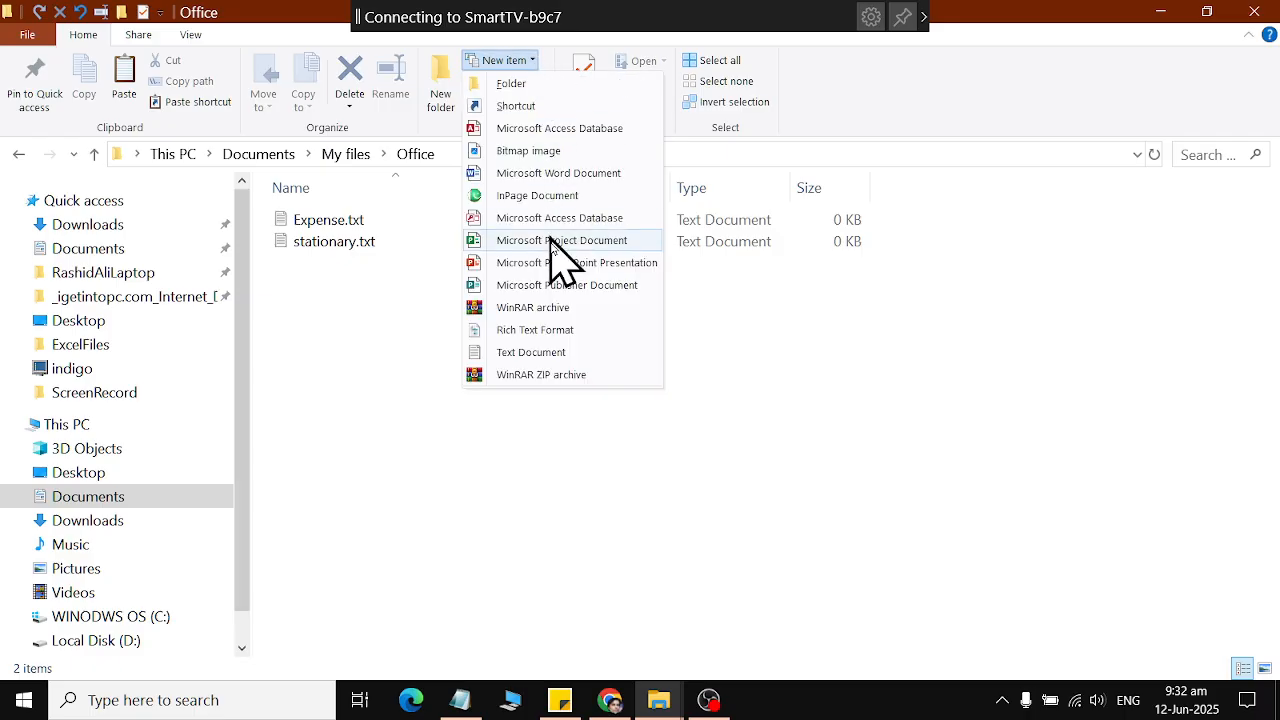
pyautogui.click(631, 352)
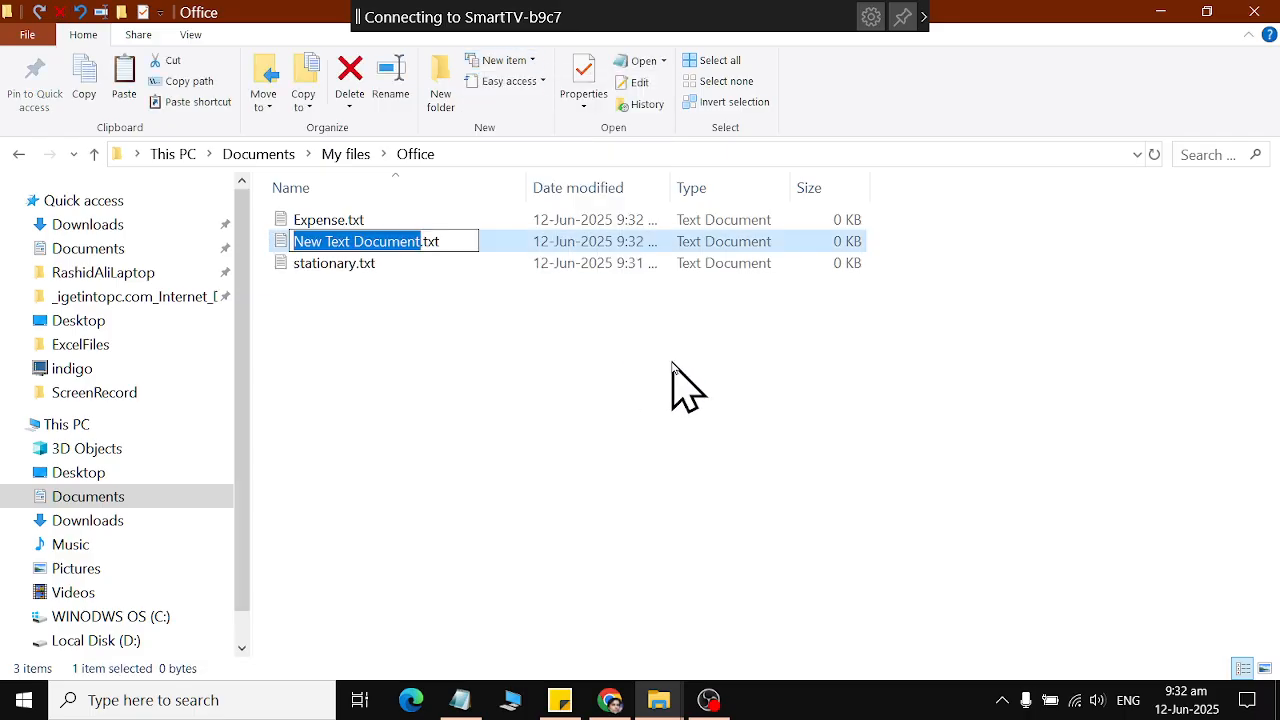
pyautogui.write('Income Tax')
pyautogui.press('Return')
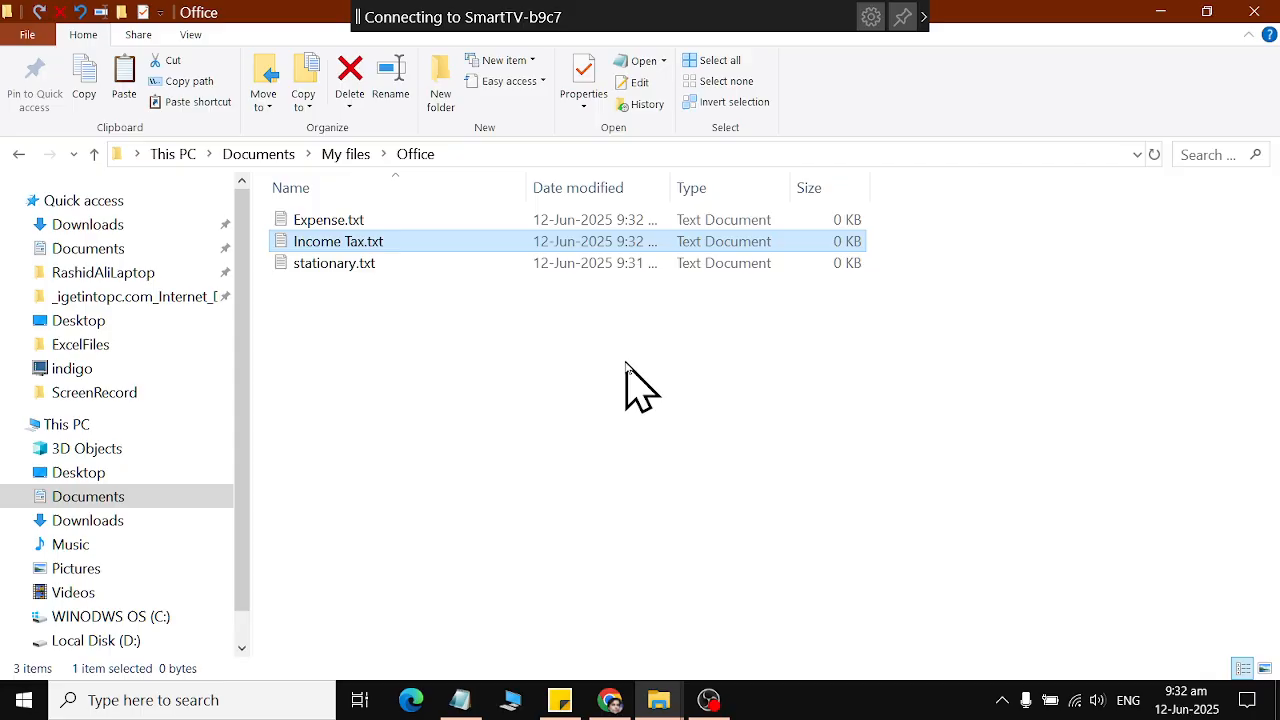
# Return to My files and create a text document named "Groceries.txt" inside the home files folder.
pyautogui.click(18, 157)
pyautogui.doubleClick(300, 244)
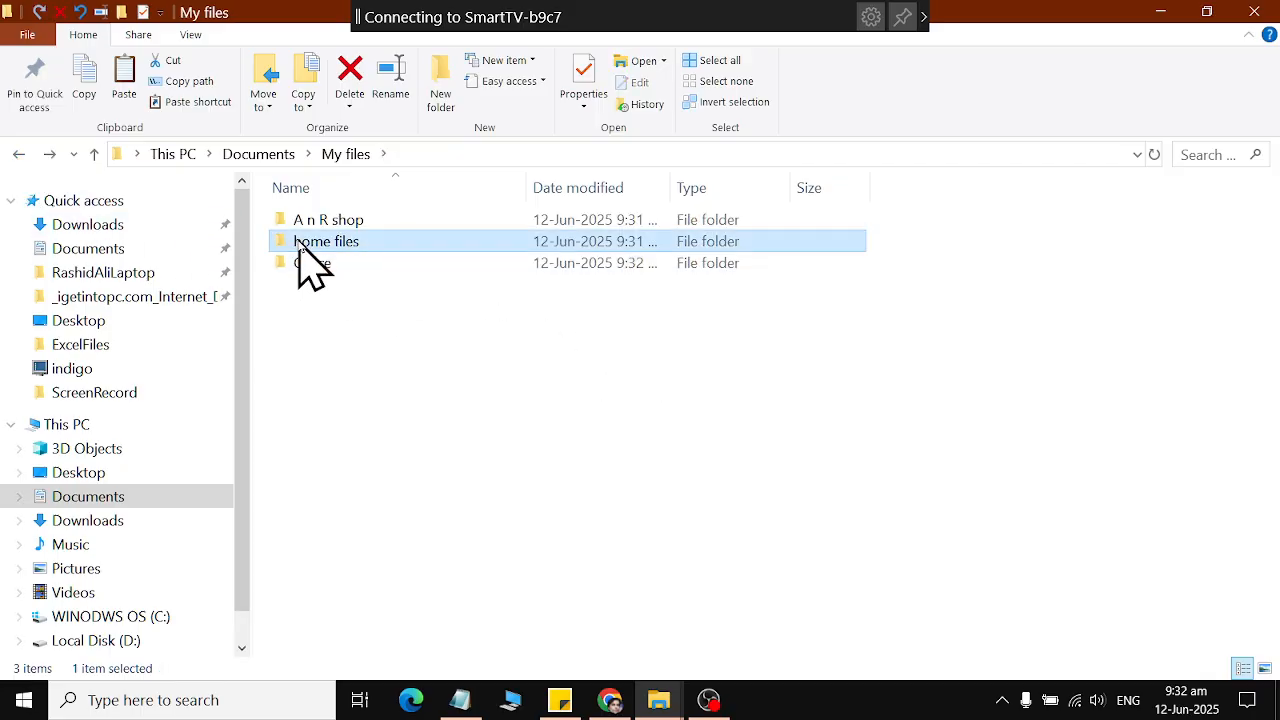
pyautogui.rightClick(430, 441)
pyautogui.moveTo(574, 386)
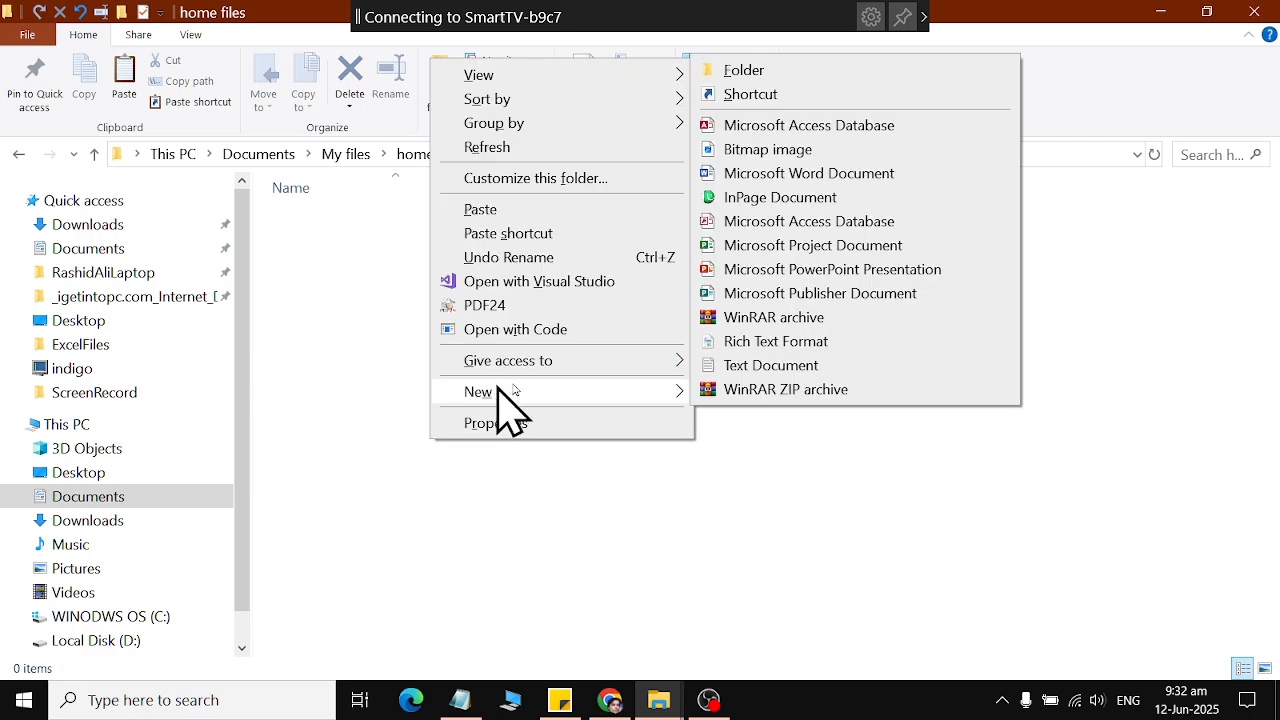
pyautogui.click(798, 372)
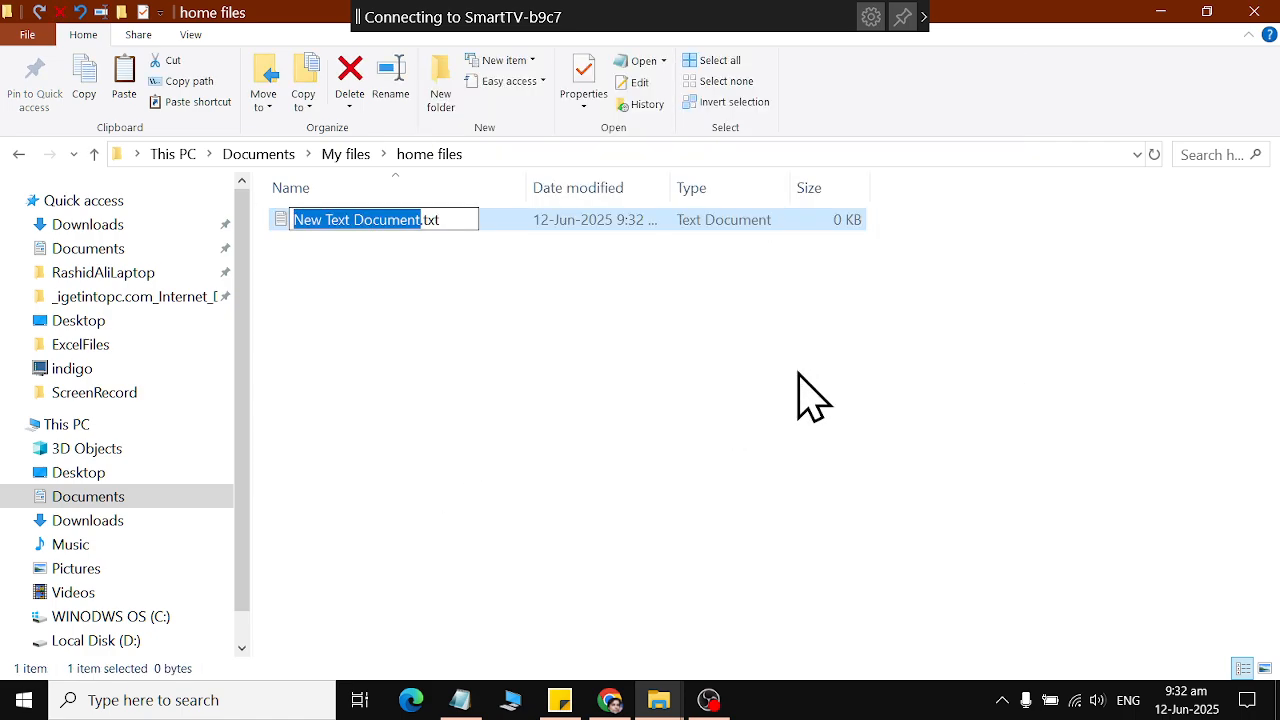
pyautogui.press('BackSpace')
pyautogui.write('groci')
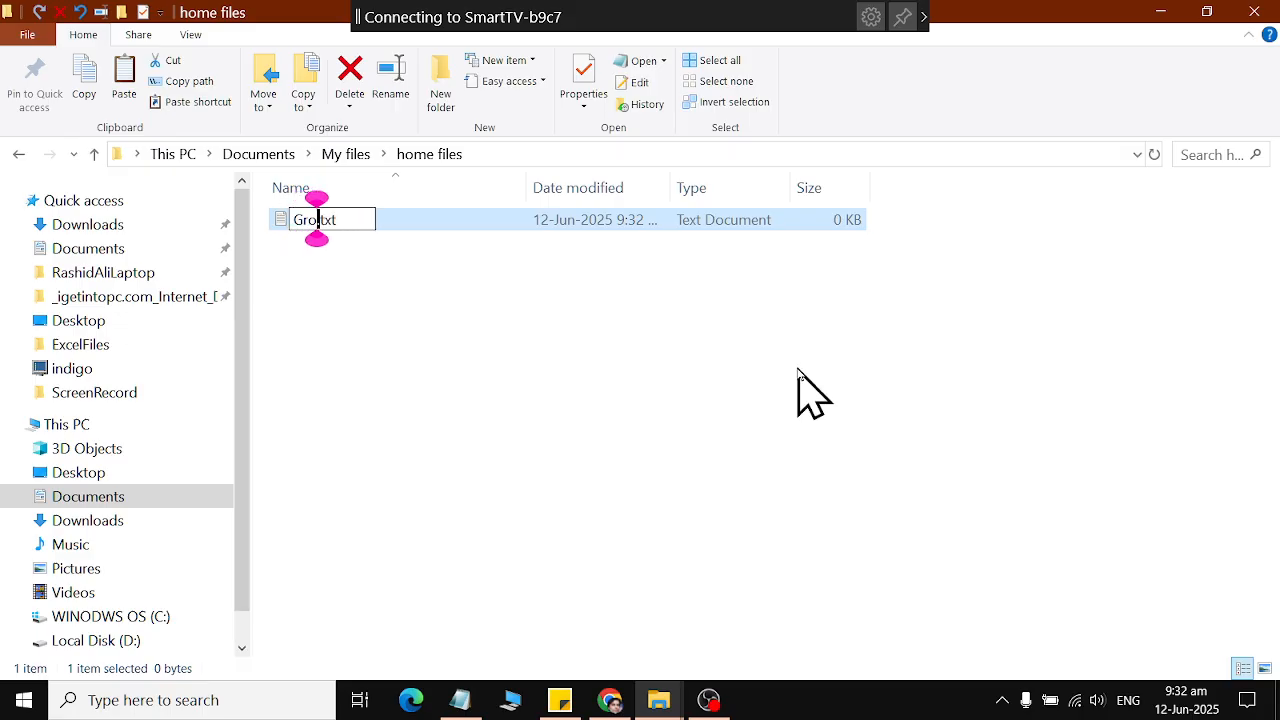
pyautogui.write('eries')
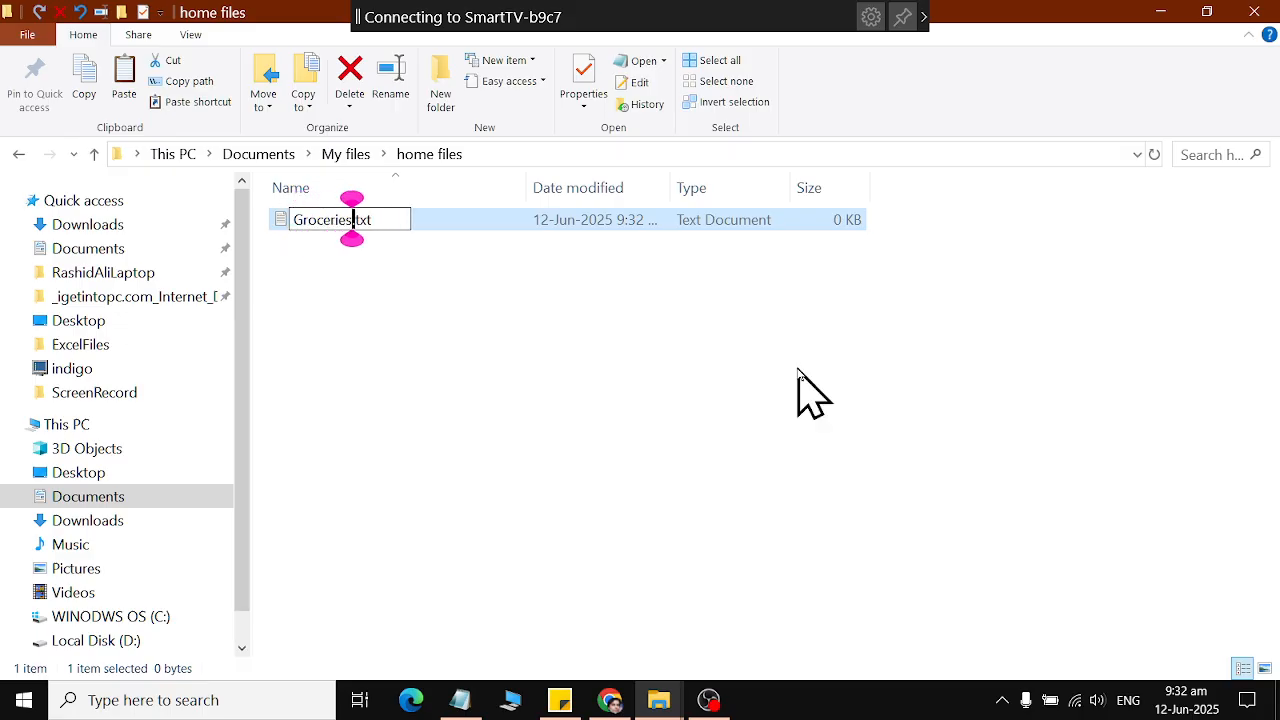
pyautogui.press('Return')
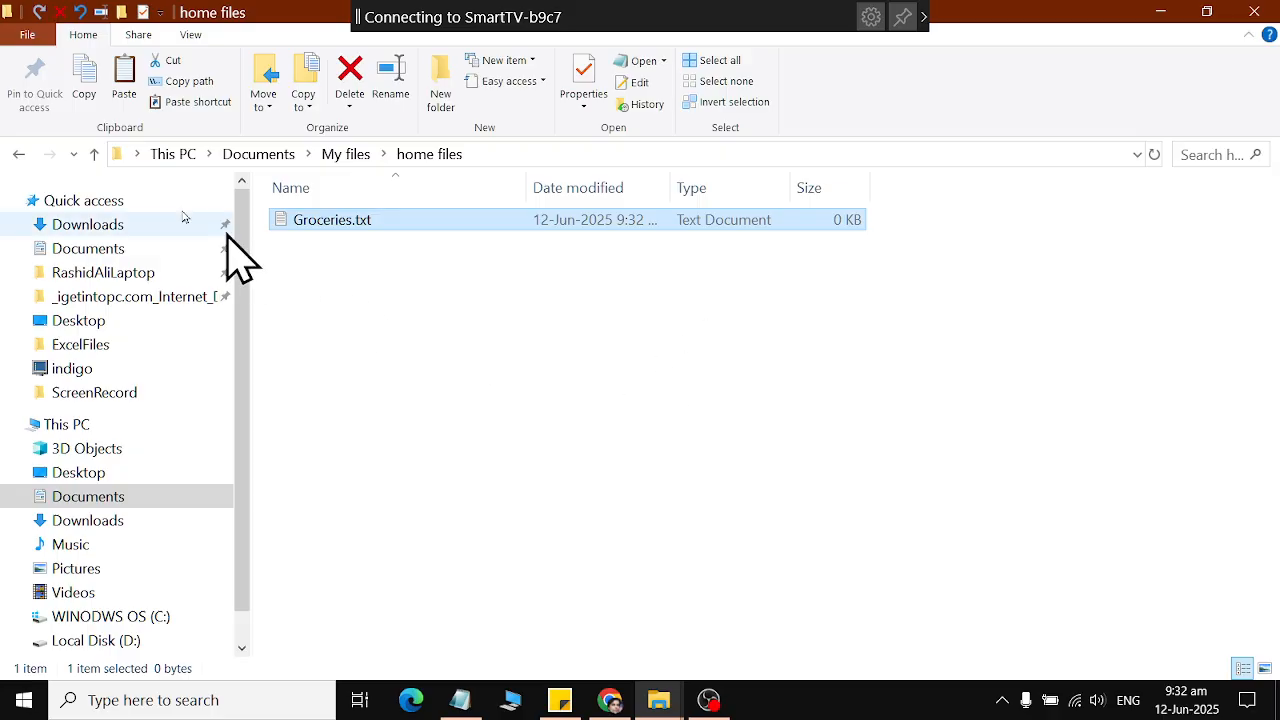
# Open Expense.txt from the Office folder in My files, widen its Notepad window and bring it back to the front.
pyautogui.click(18, 154)
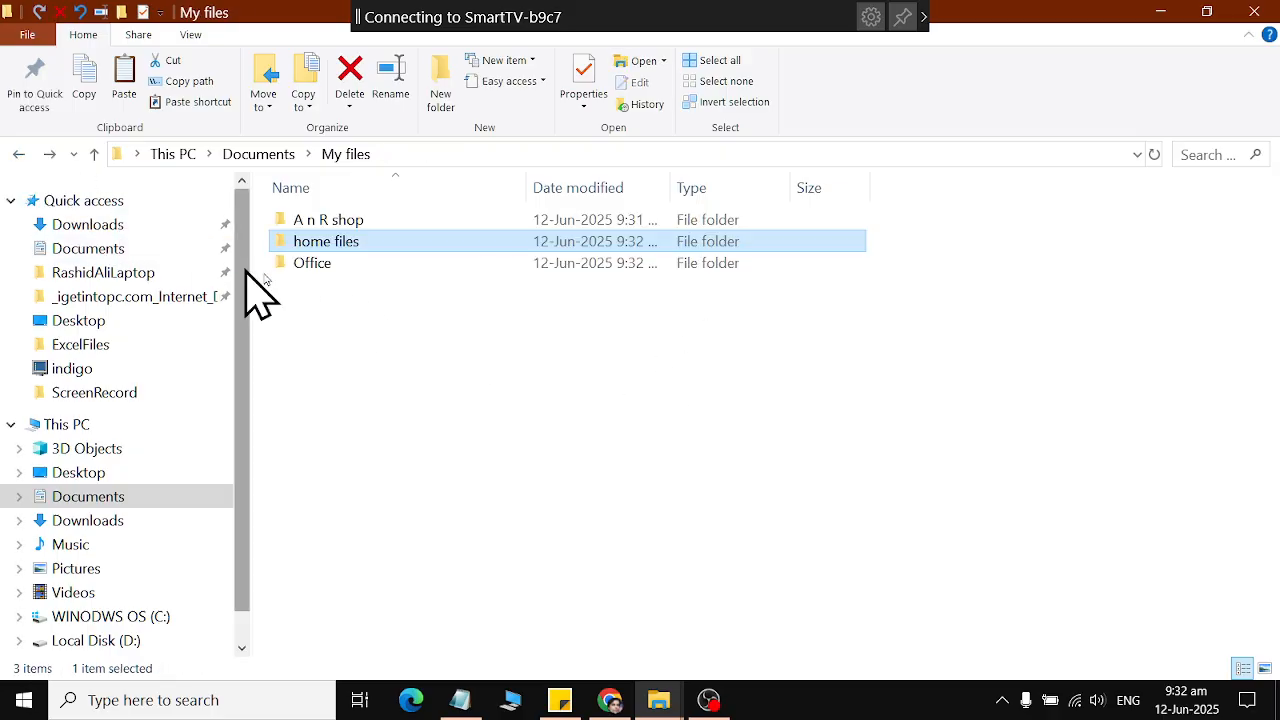
pyautogui.doubleClick(314, 266)
pyautogui.doubleClick(340, 226)
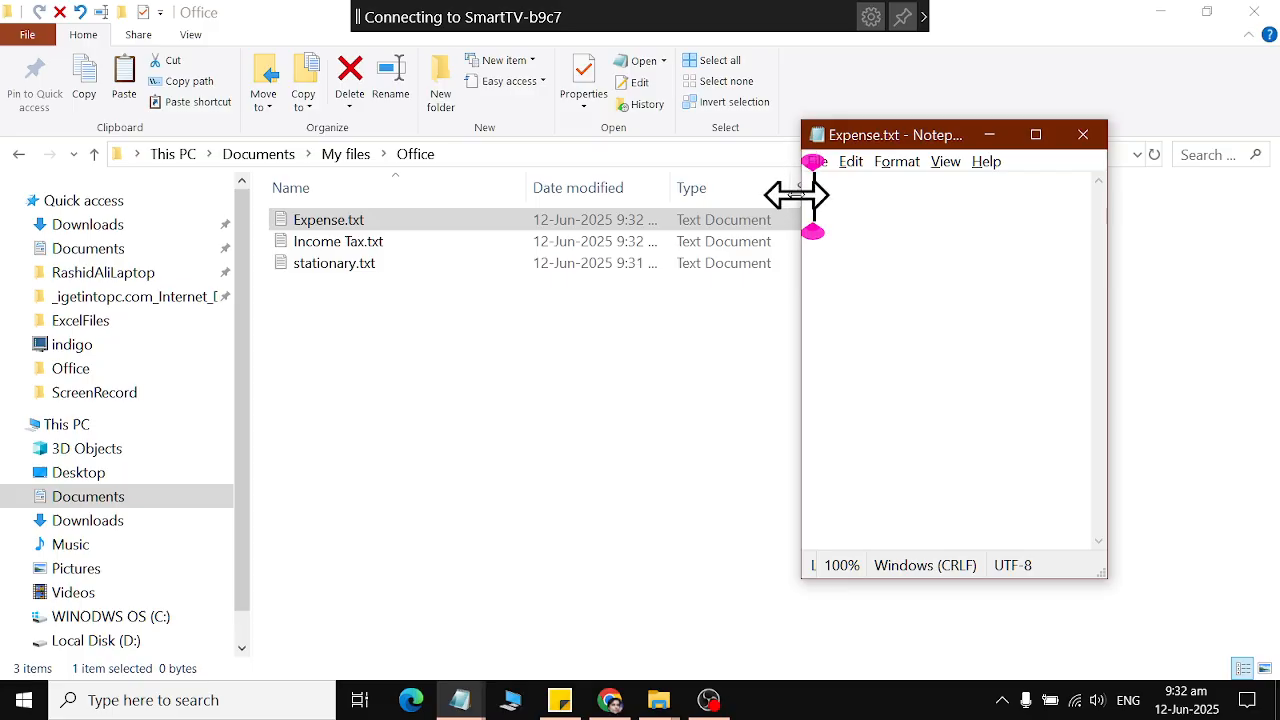
pyautogui.moveTo(800, 191); pyautogui.dragTo(257, 346)
pyautogui.click(229, 345)
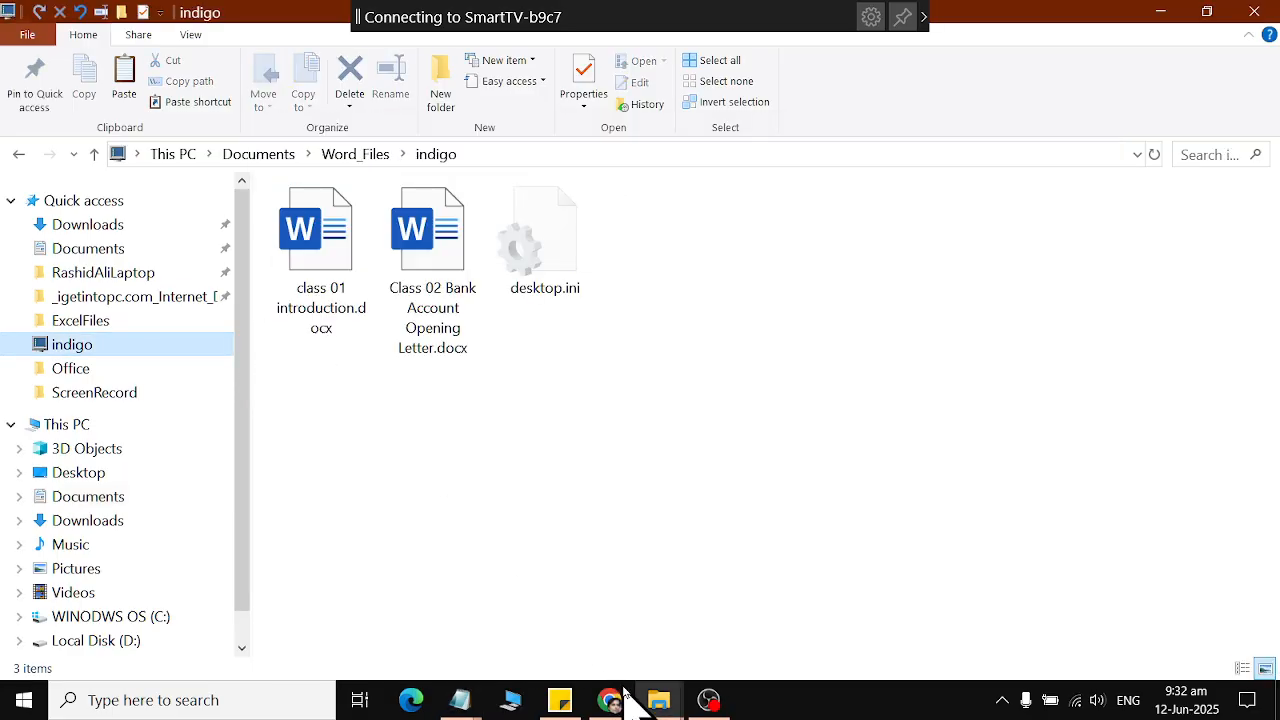
pyautogui.moveTo(457, 697)
pyautogui.click(560, 600)
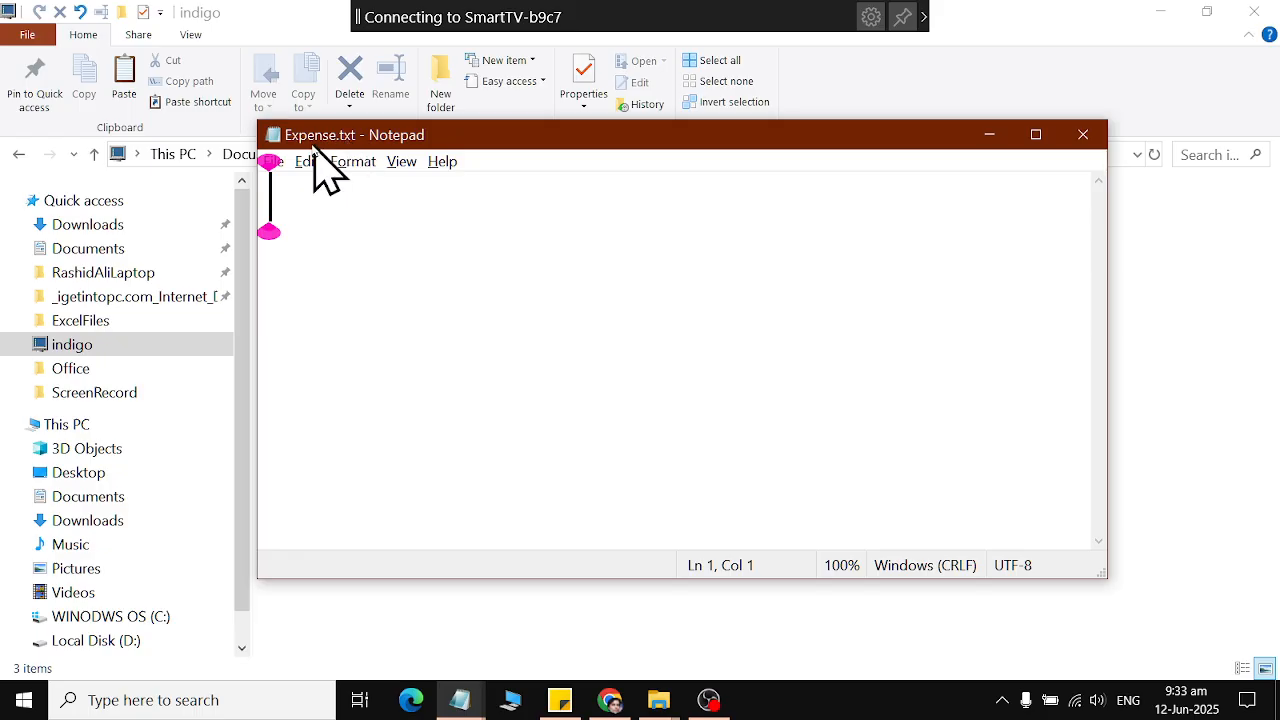
pyautogui.click(273, 163)
pyautogui.moveTo(320, 170)
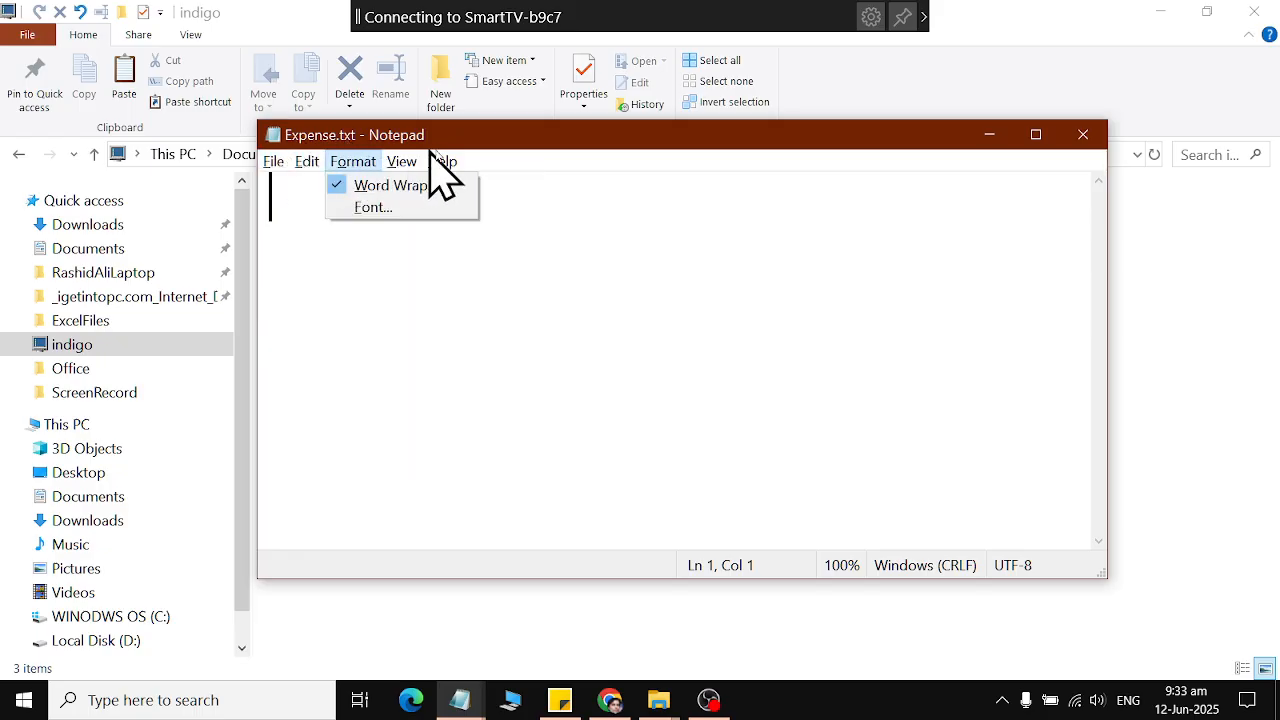
pyautogui.moveTo(281, 167)
pyautogui.moveTo(402, 174)
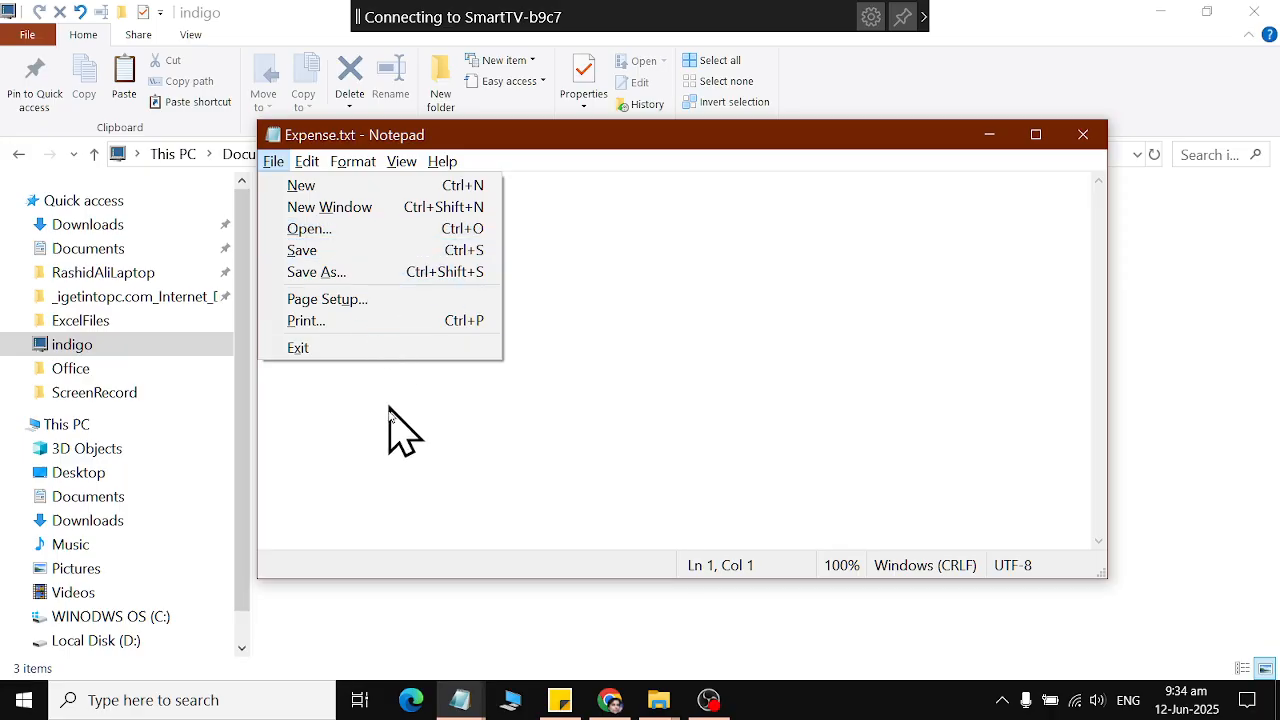
pyautogui.click(391, 445)
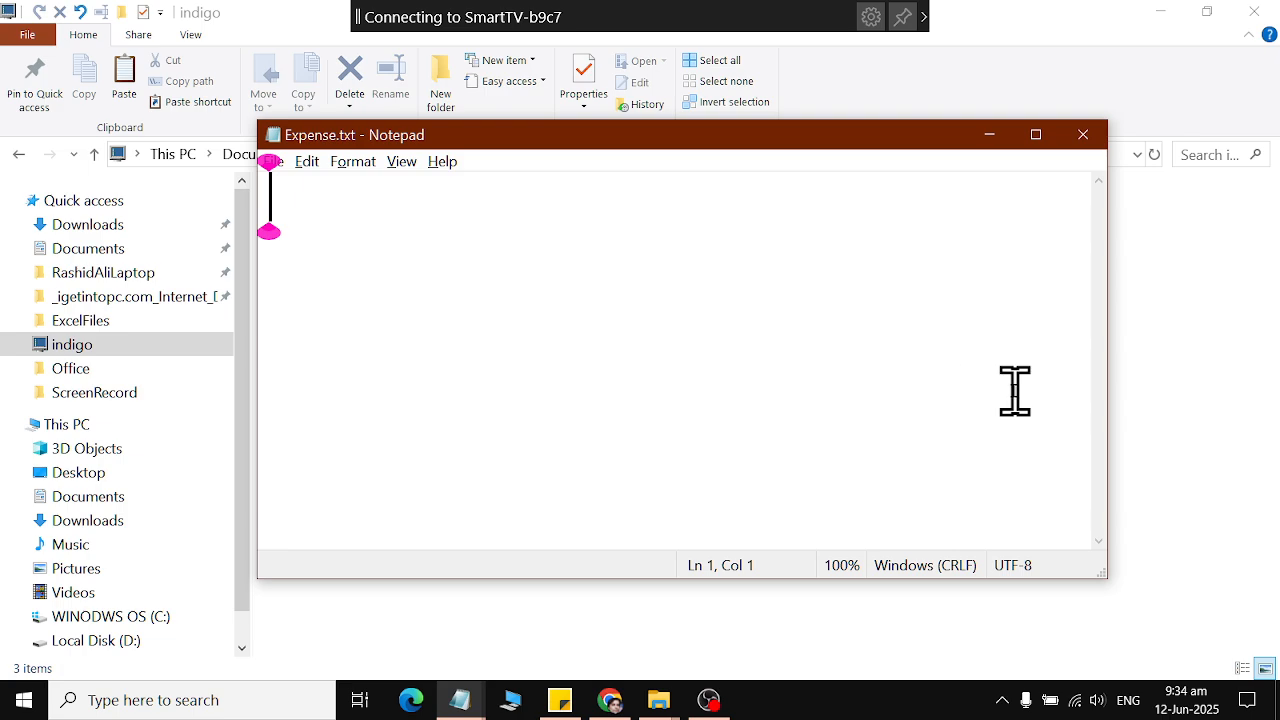
# Write "cursor is an indicator which allow us to type ...." in Expense.txt.
pyautogui.write('curs')
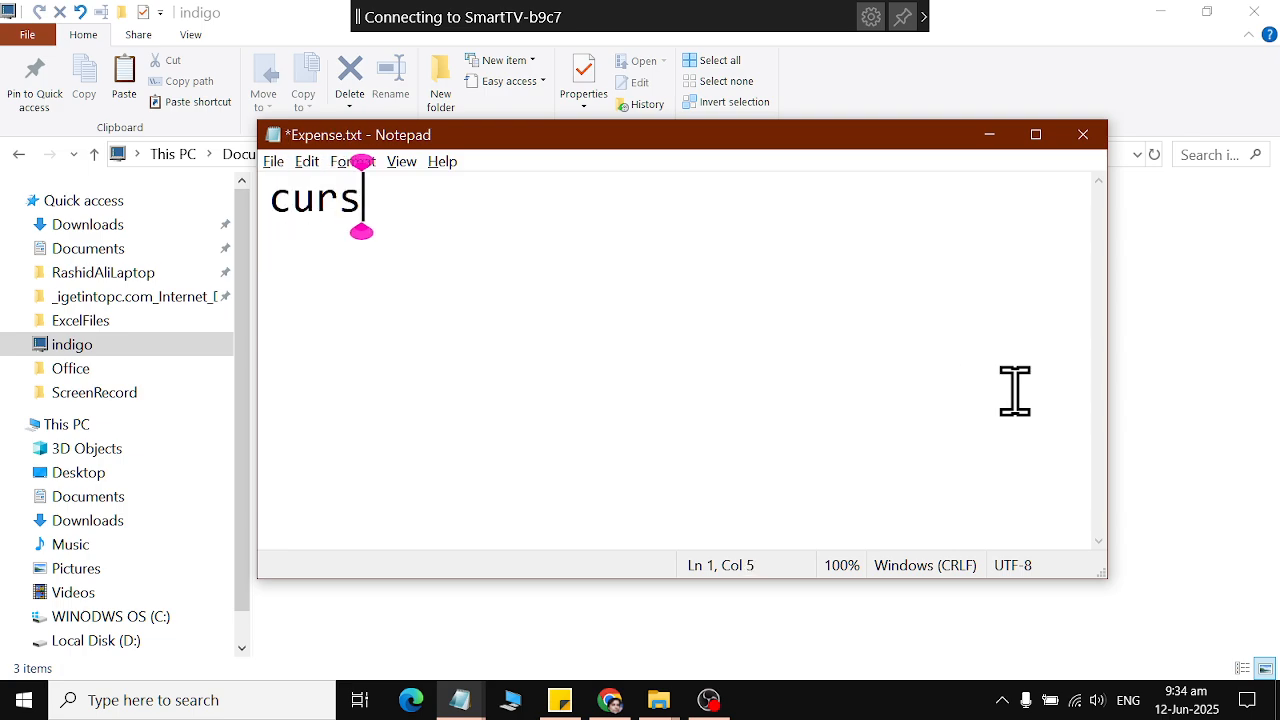
pyautogui.write('or is ')
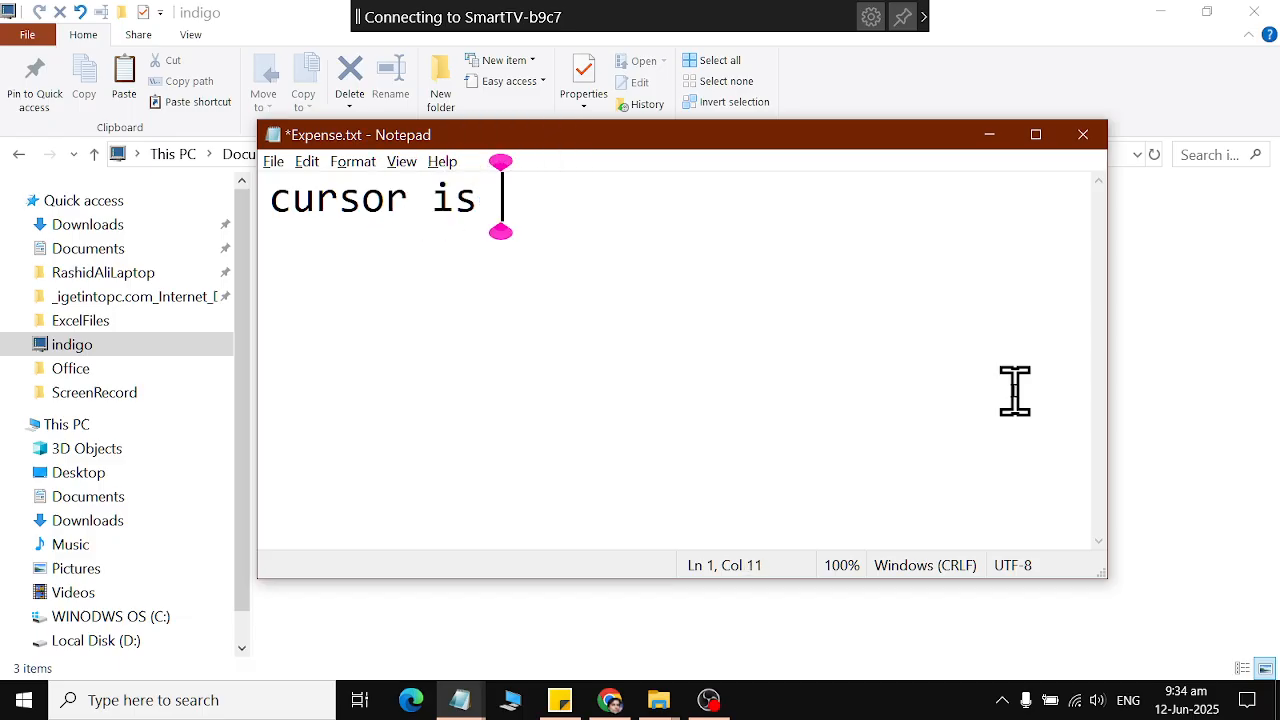
pyautogui.write('an indi')
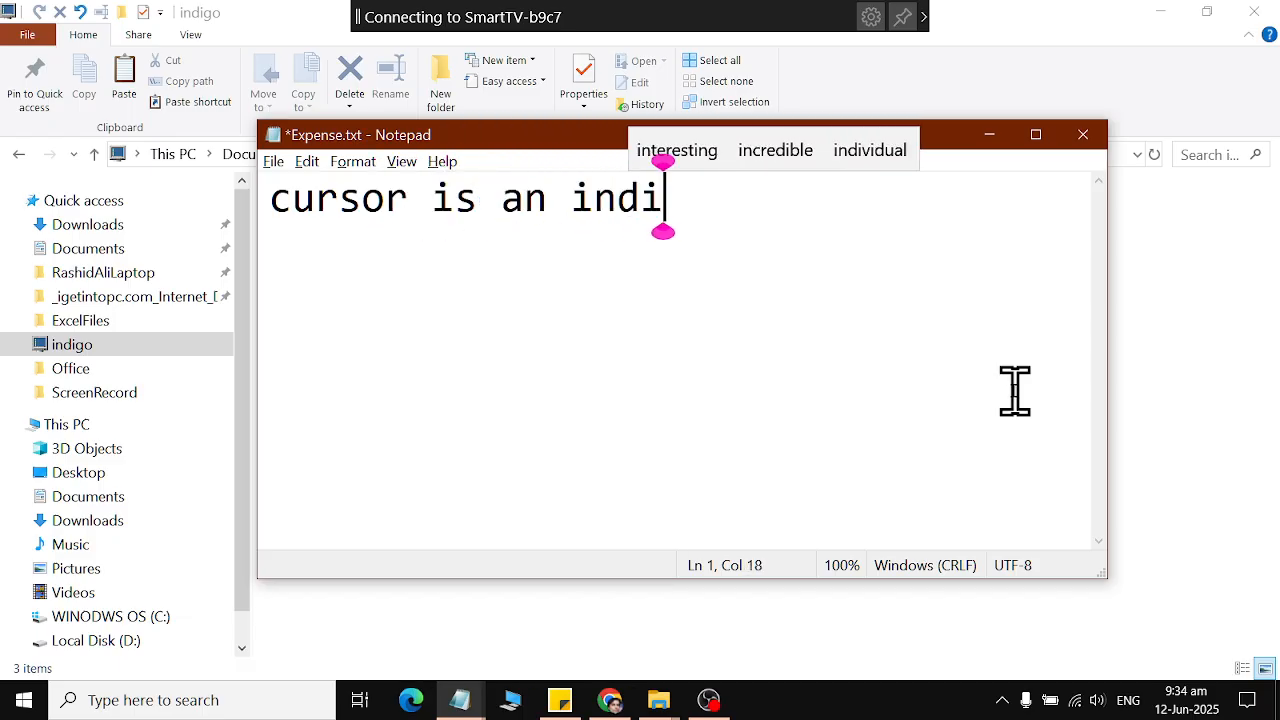
pyautogui.write('cator which ')
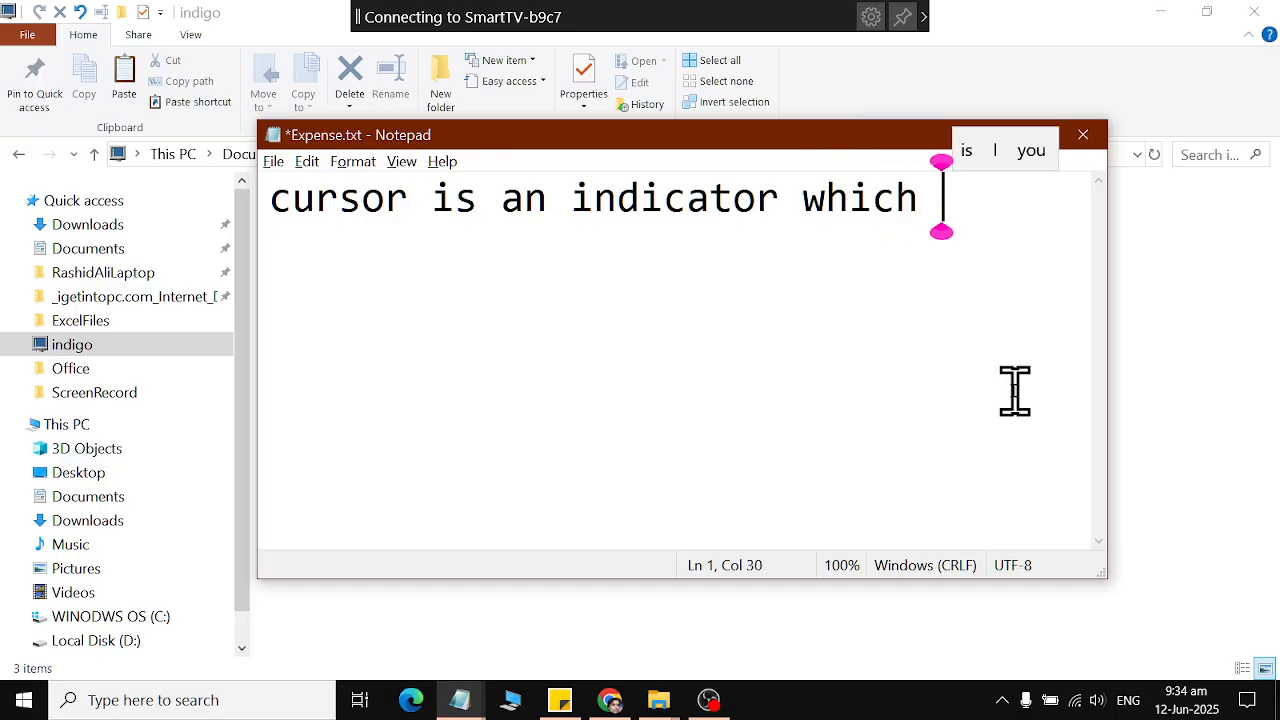
pyautogui.write('allows')
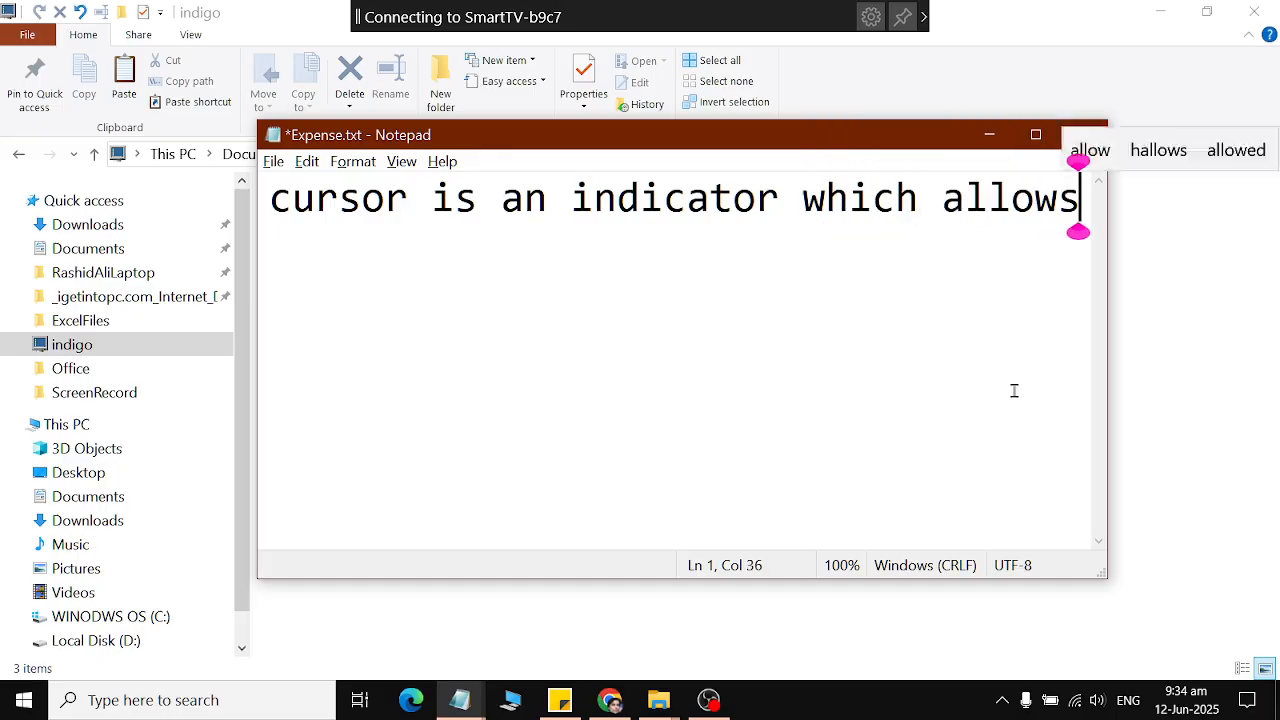
pyautogui.press('BackSpace')
pyautogui.write('us to wri')
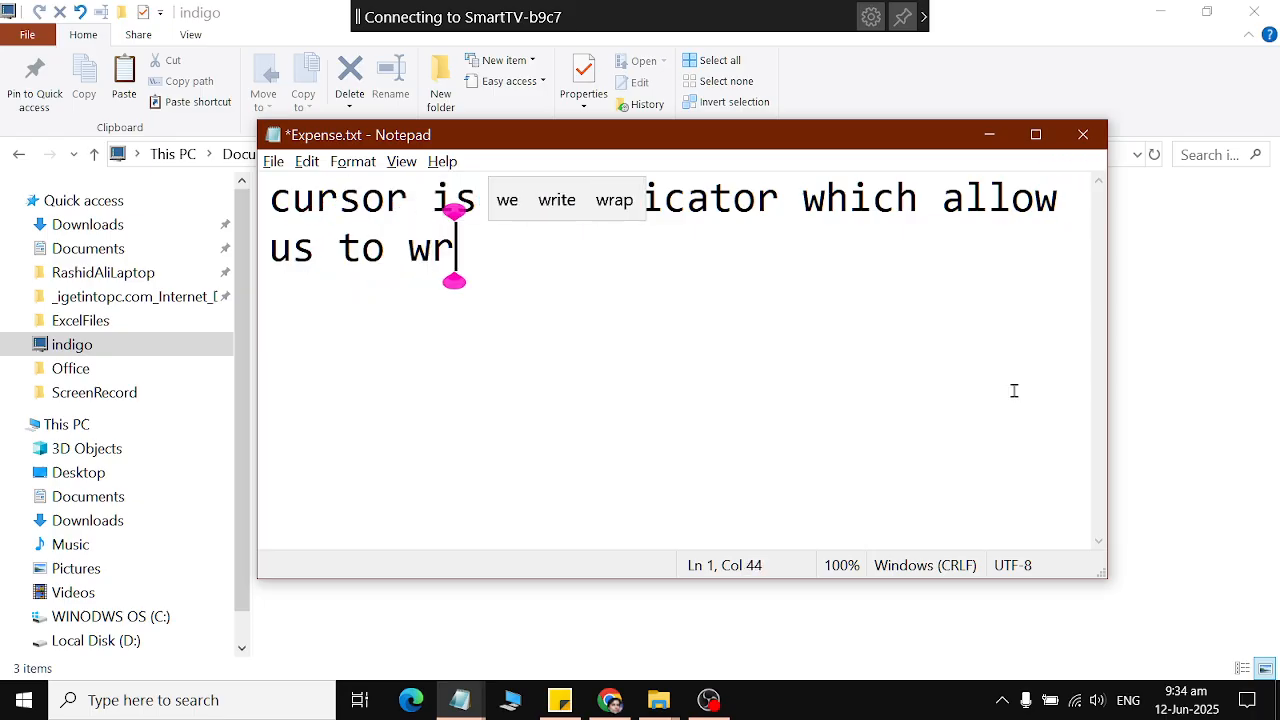
pyautogui.press('BackSpace')
pyautogui.press('BackSpace')
pyautogui.press('BackSpace')
pyautogui.write('type ')
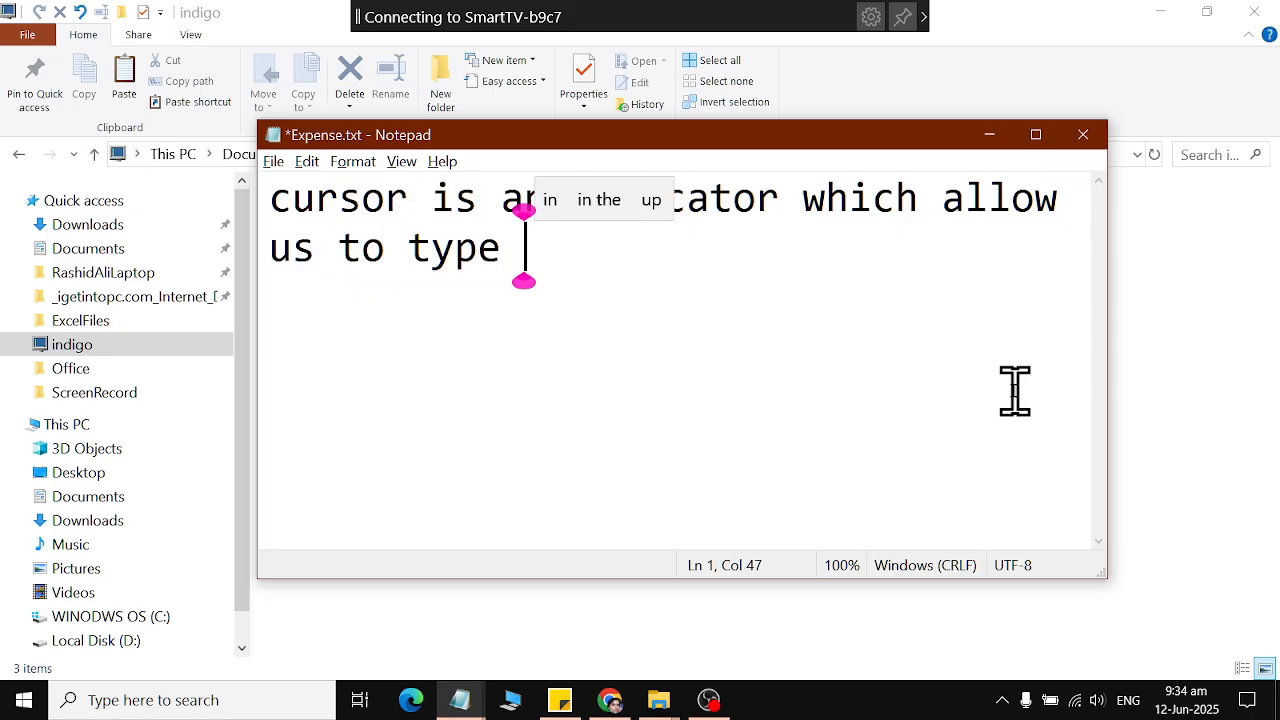
pyautogui.write('....')
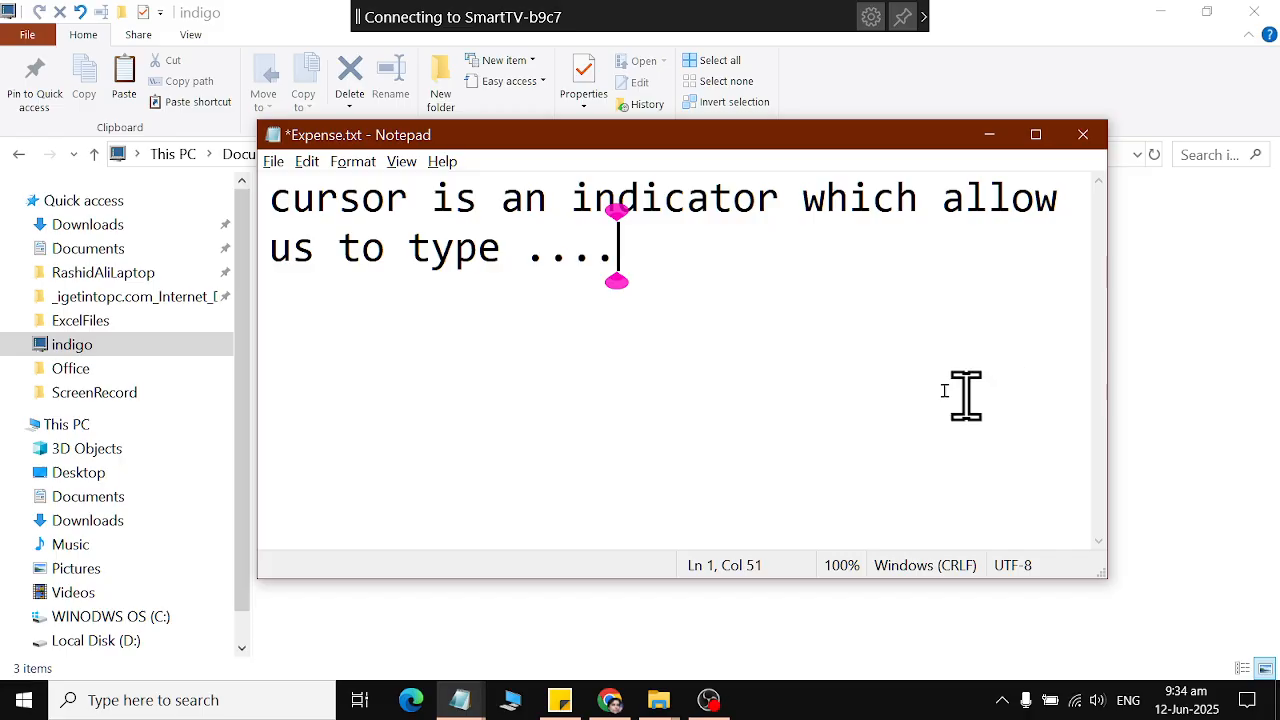
# Select the whole sentence in Expense.txt and save the document.
pyautogui.moveTo(271, 199); pyautogui.dragTo(775, 280)
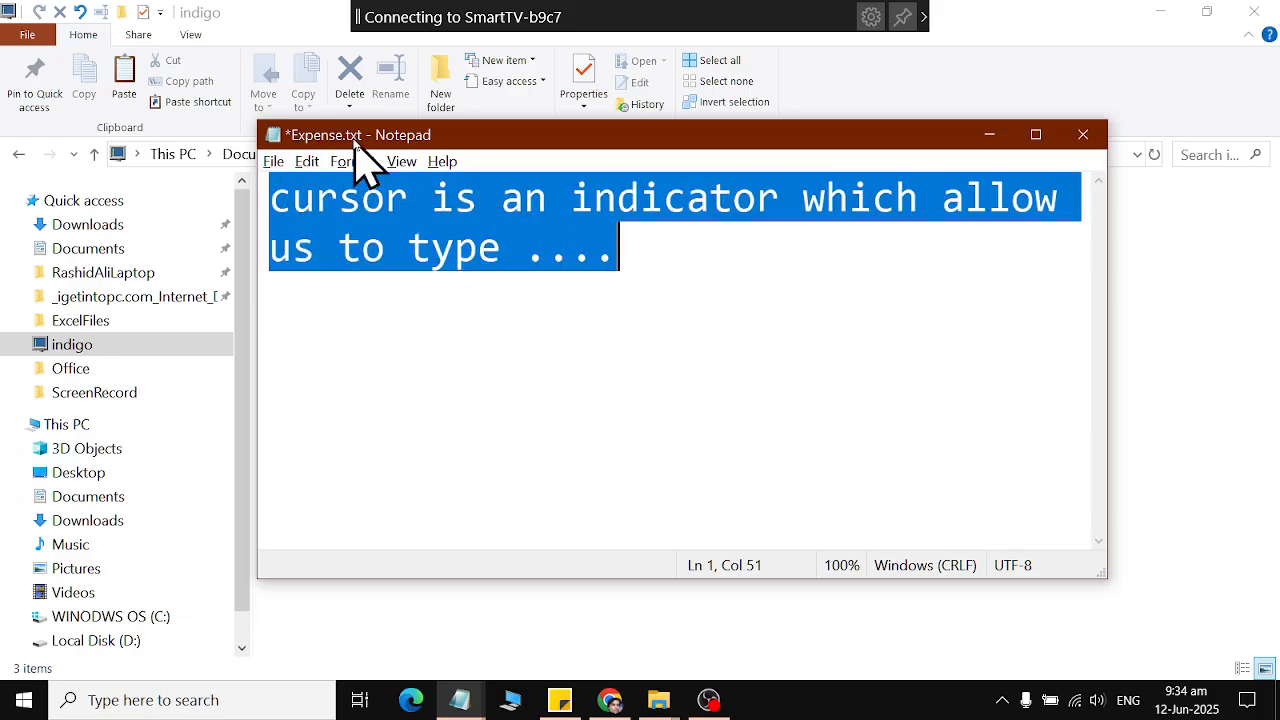
pyautogui.click(651, 274)
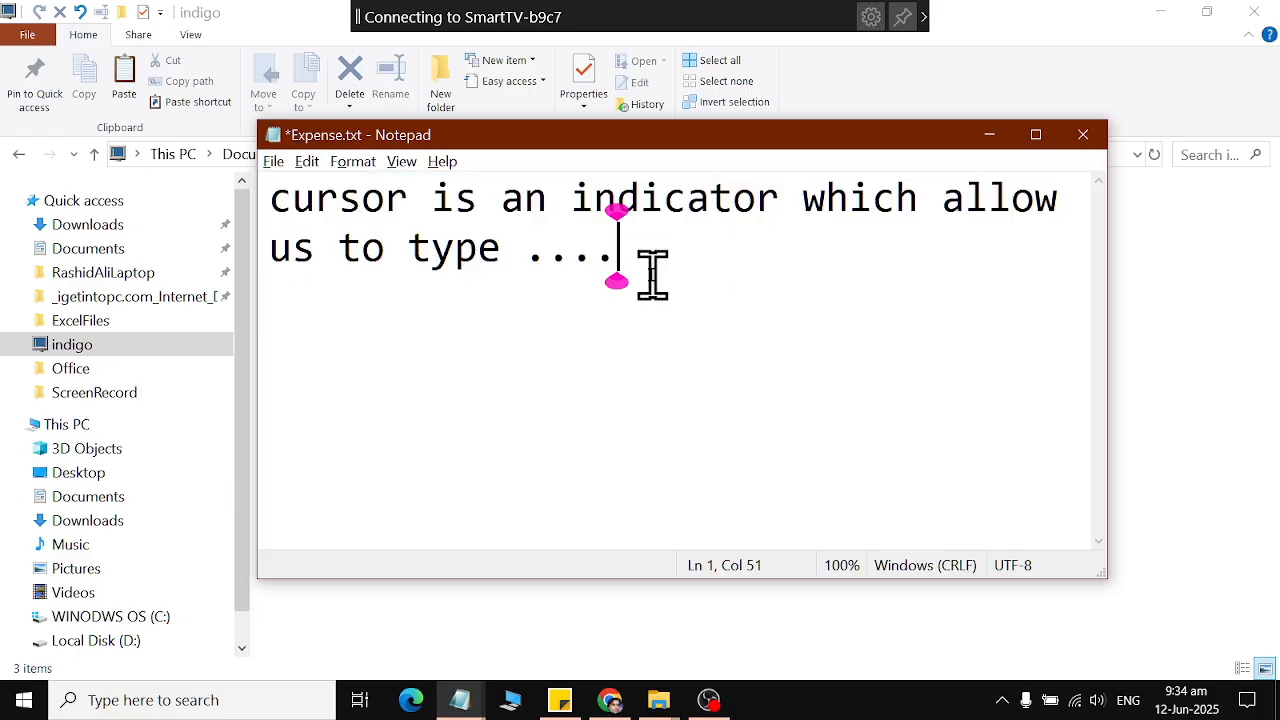
pyautogui.moveTo(651, 274); pyautogui.dragTo(246, 194)
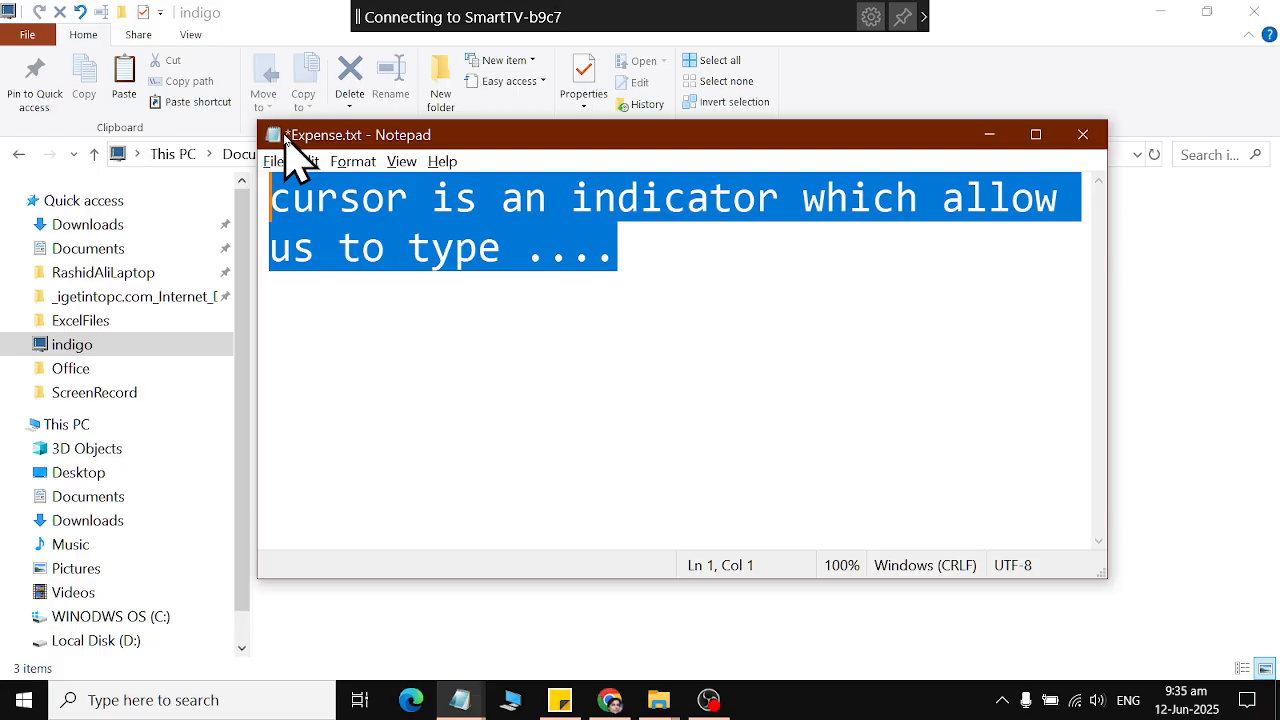
pyautogui.click(274, 161)
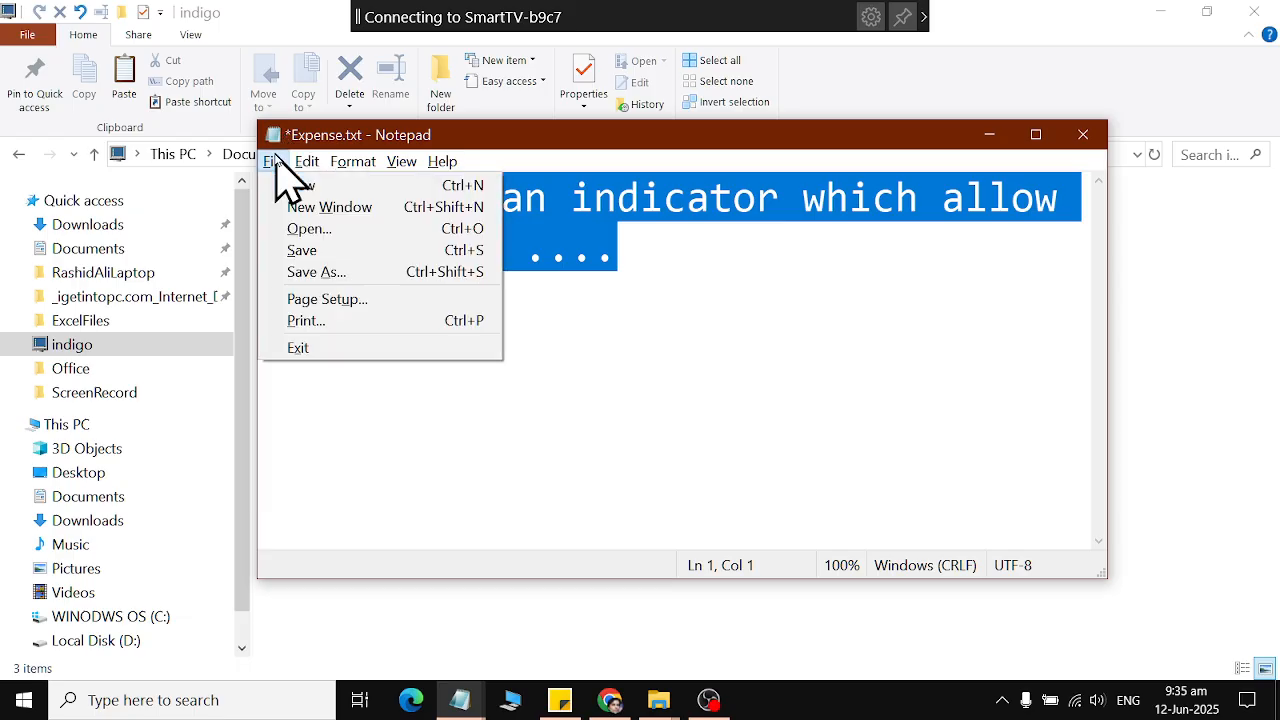
pyautogui.click(280, 250)
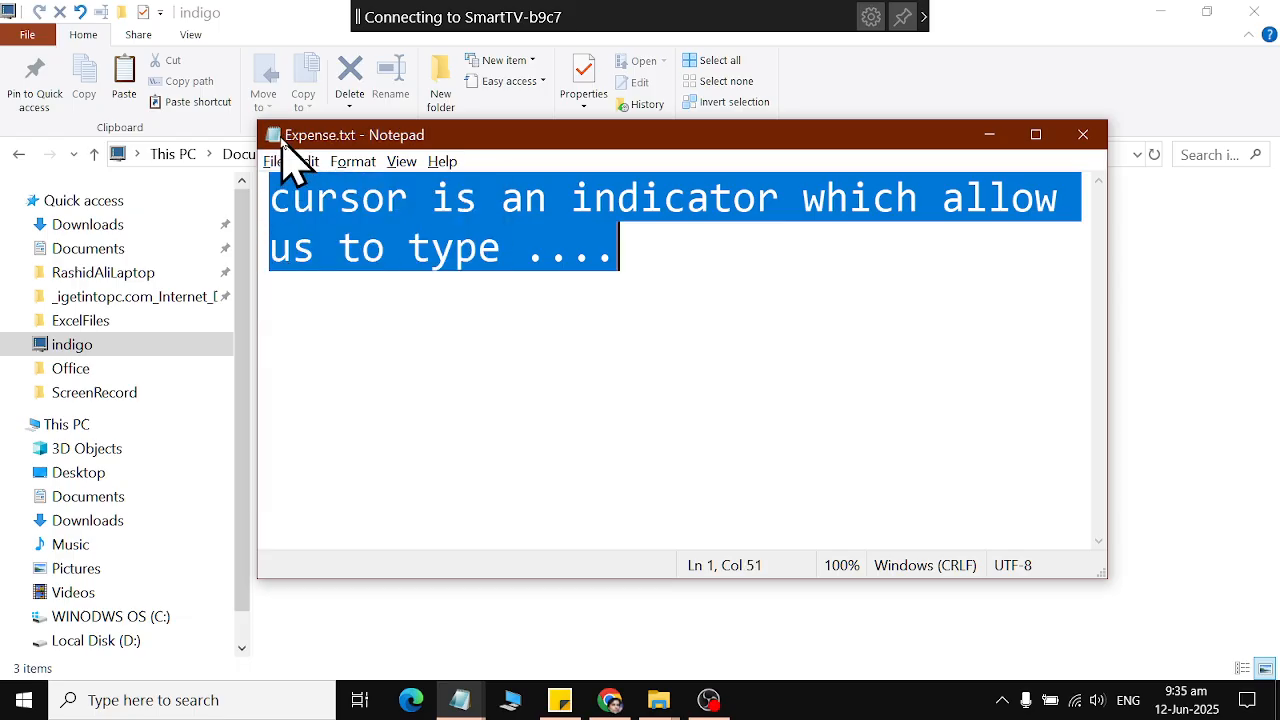
# Delete the trailing dots after "type" and save Expense.txt again.
pyautogui.click(735, 300)
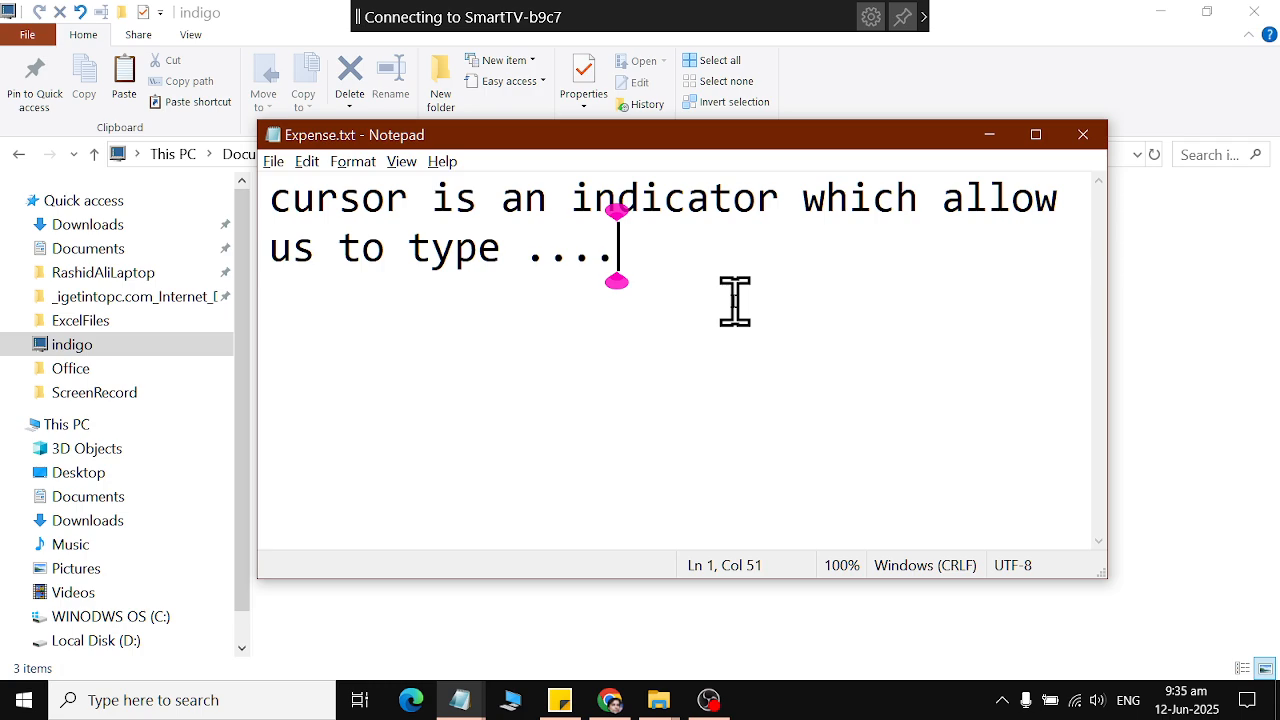
pyautogui.press('BackSpace')
pyautogui.press('BackSpace')
pyautogui.press('BackSpace')
pyautogui.press('BackSpace')
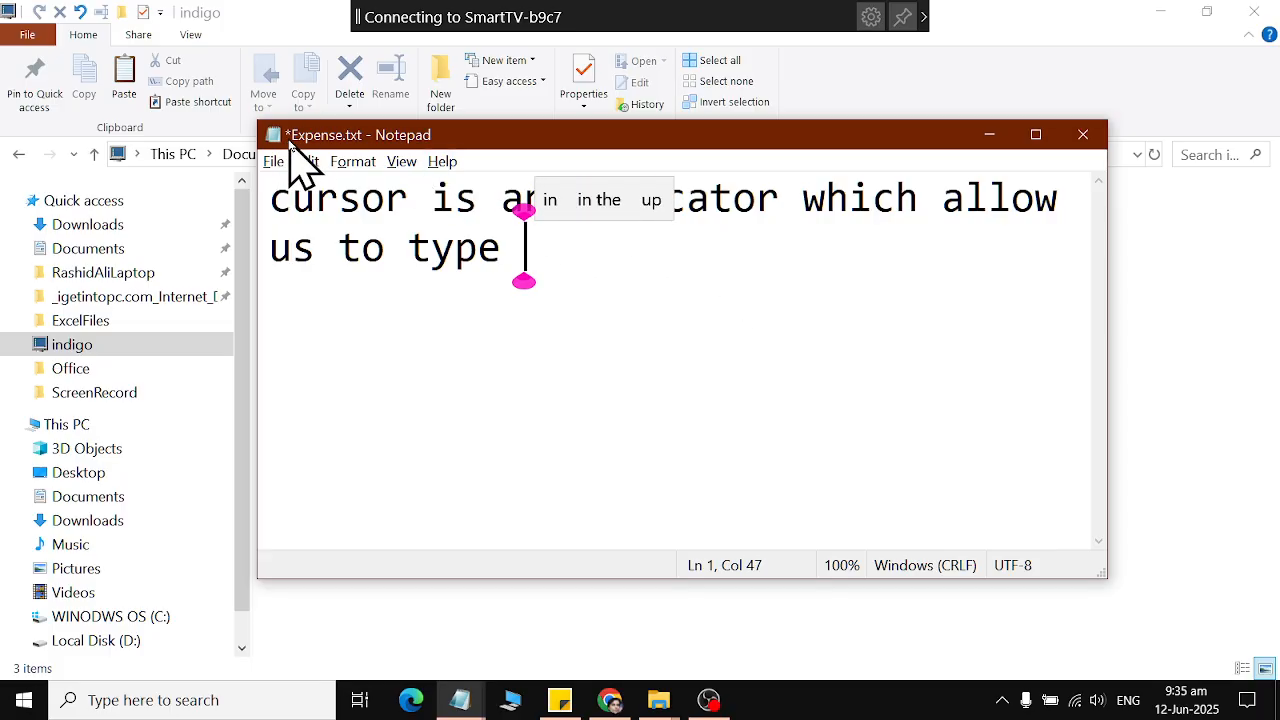
pyautogui.click(286, 161)
pyautogui.click(292, 250)
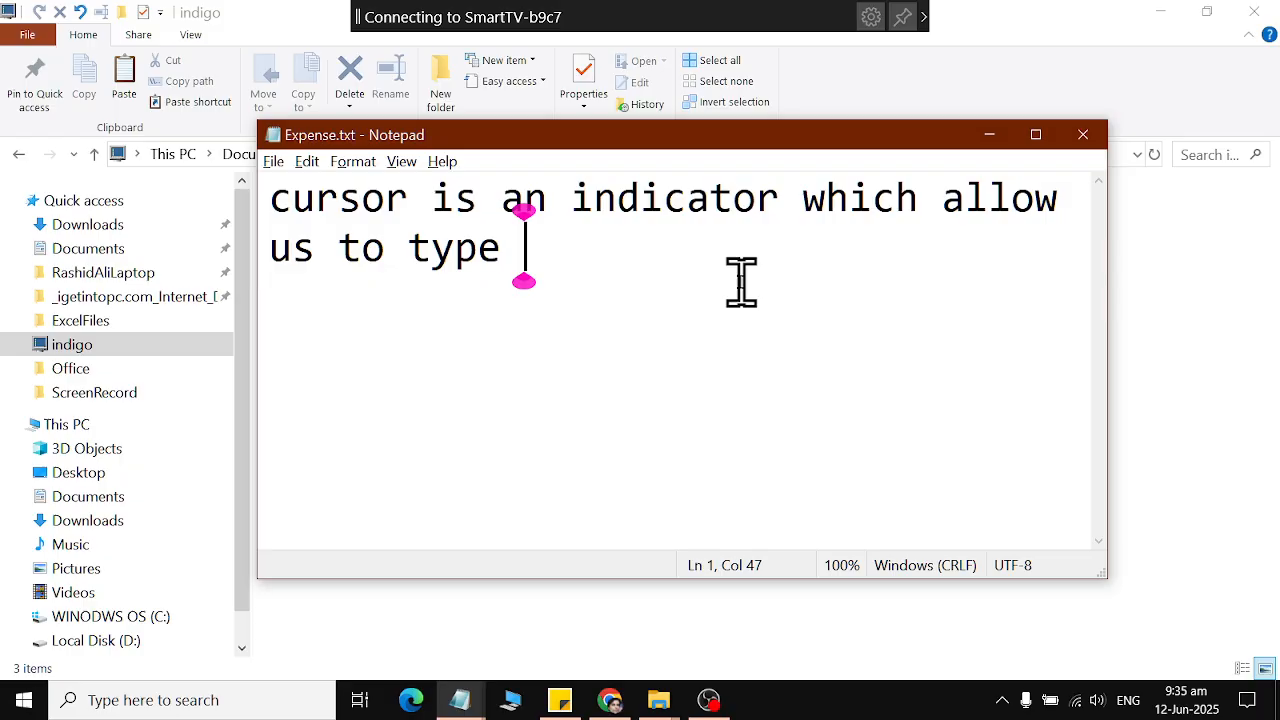
pyautogui.press('Return')
pyautogui.press('Return')
pyautogui.write('not')
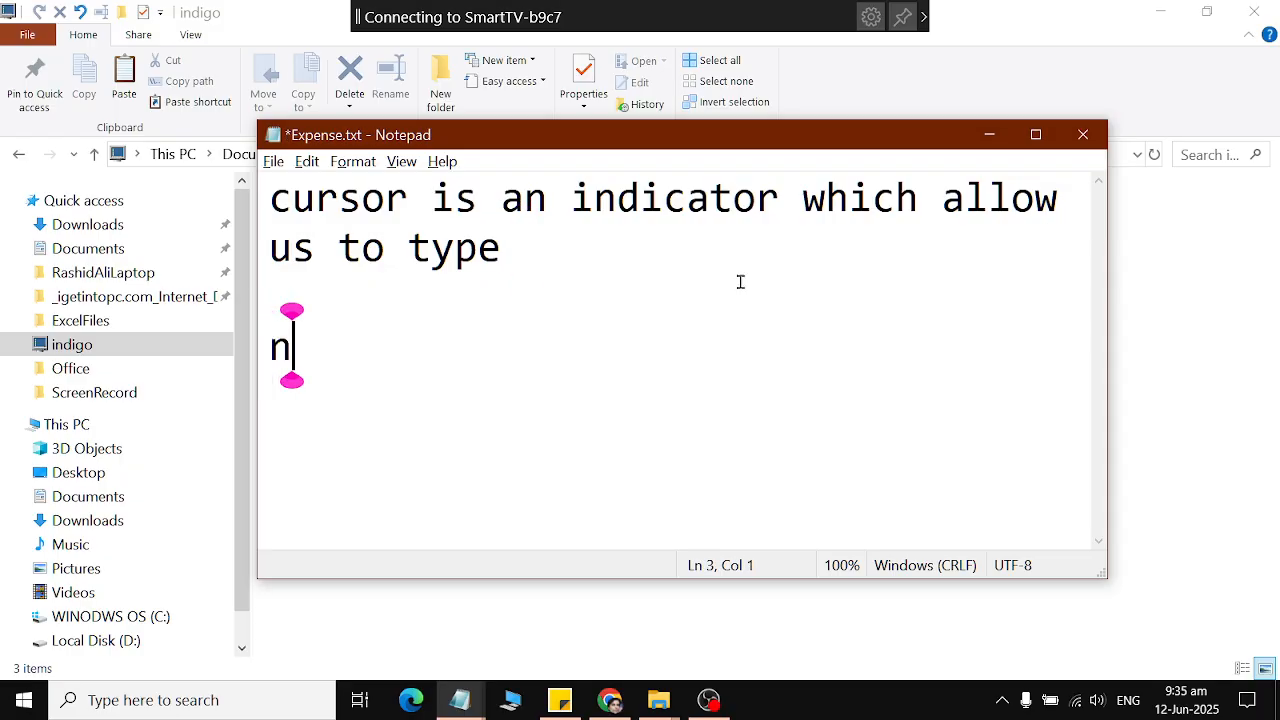
pyautogui.press('BackSpace')
pyautogui.press('BackSpace')
pyautogui.press('BackSpace')
pyautogui.press('BackSpace')
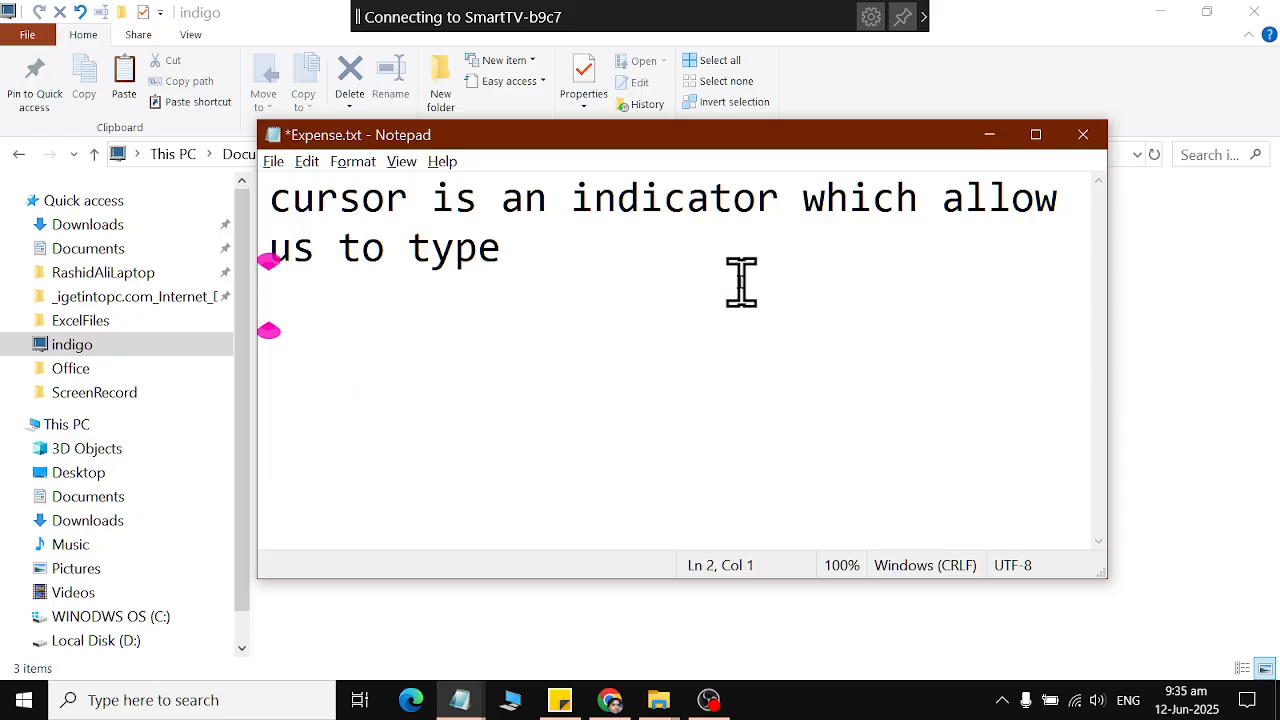
# Close Expense.txt and the indigo folder window, and bring up the ScreenRecord folder window.
pyautogui.click(1085, 135)
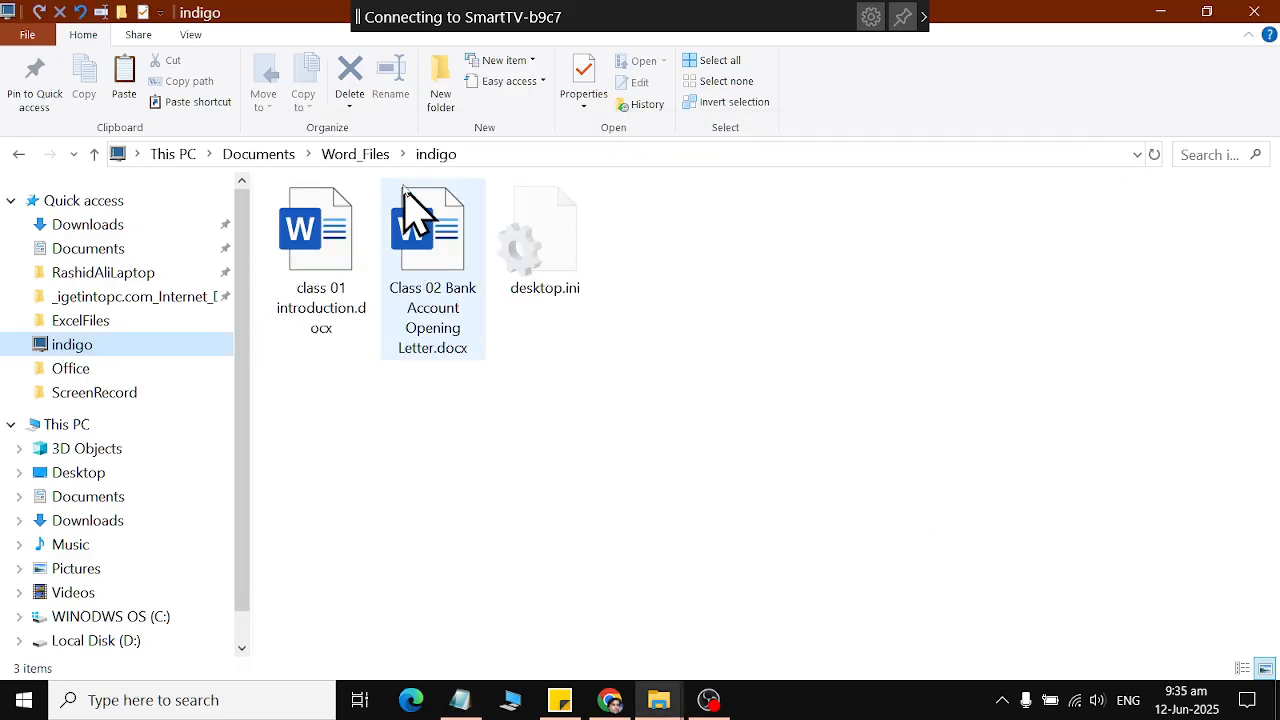
pyautogui.click(1236, 6)
pyautogui.click(660, 700)
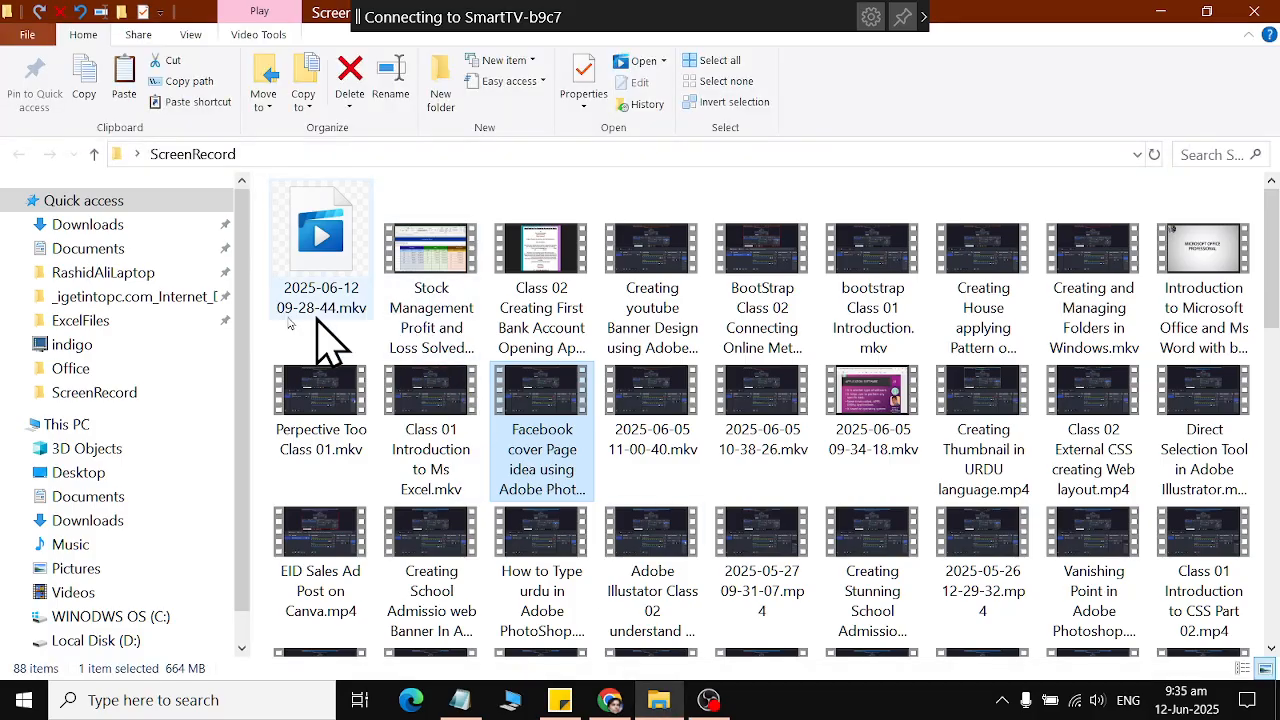
# Go to Documents and open the My files folder.
pyautogui.click(88, 496)
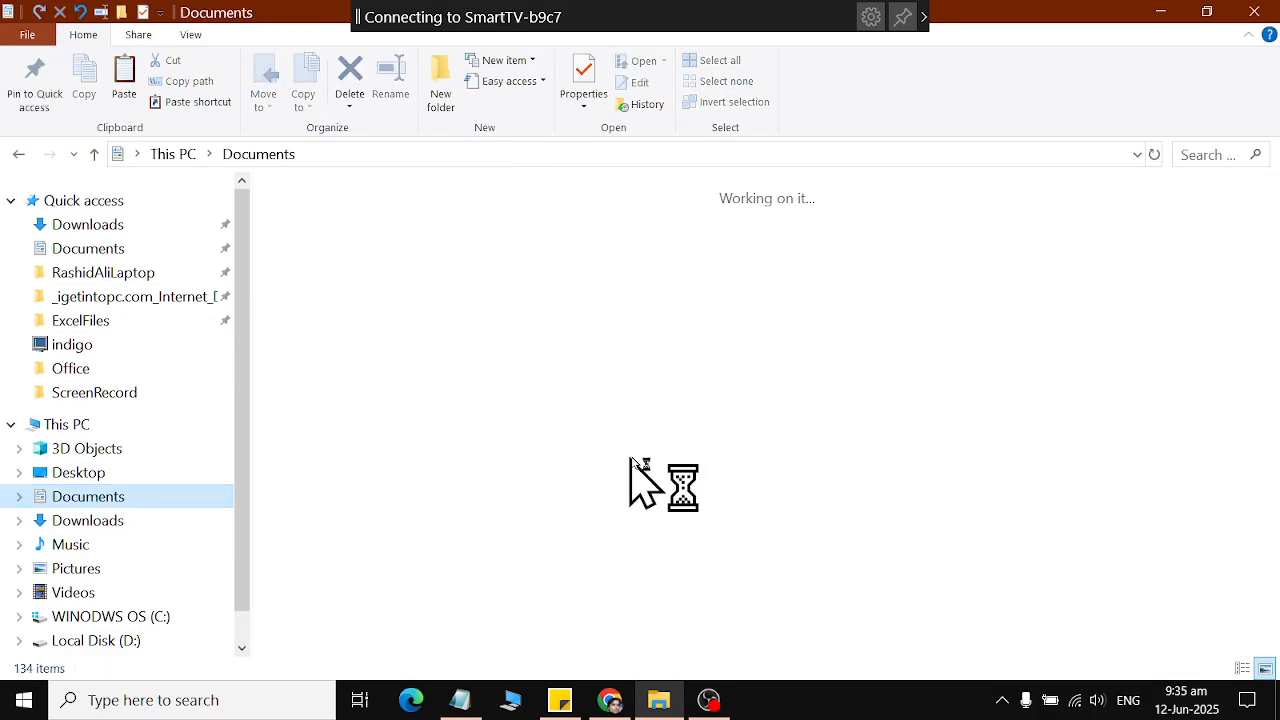
pyautogui.press('m')
pyautogui.press('m')
pyautogui.press('m')
pyautogui.press('m')
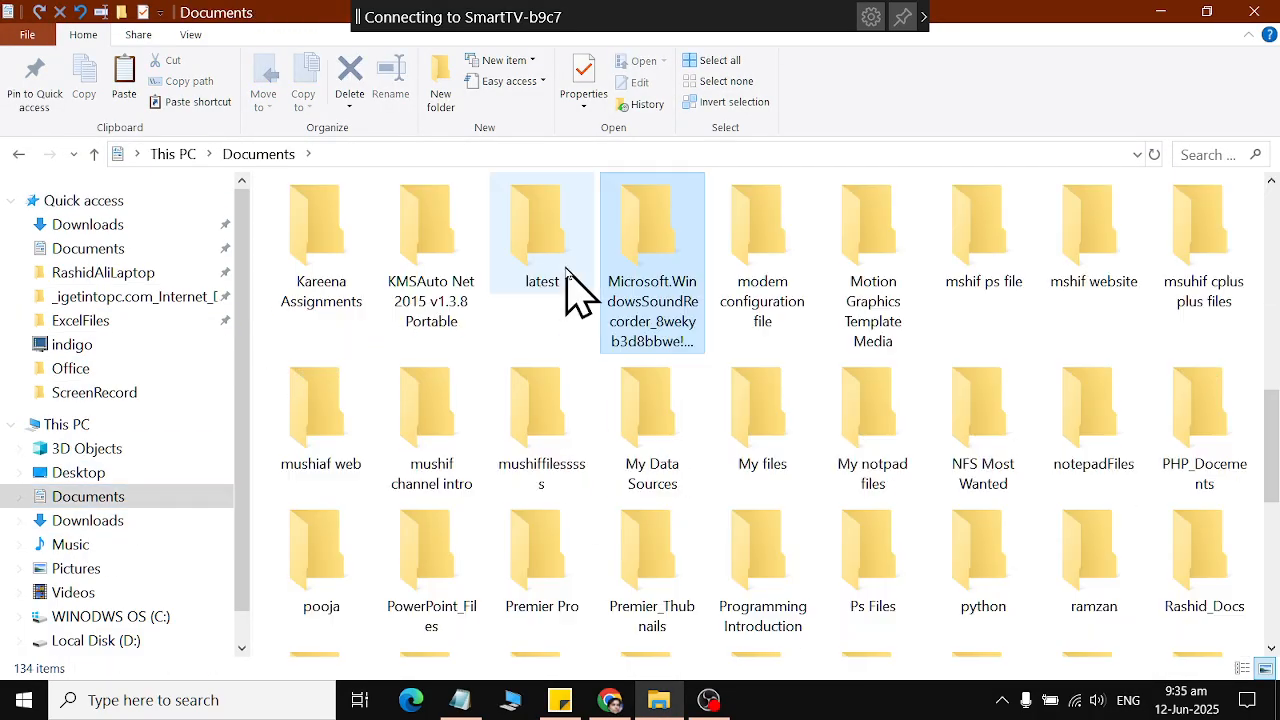
pyautogui.press('m')
pyautogui.press('m')
pyautogui.press('m')
pyautogui.press('m')
pyautogui.press('m')
pyautogui.press('m')
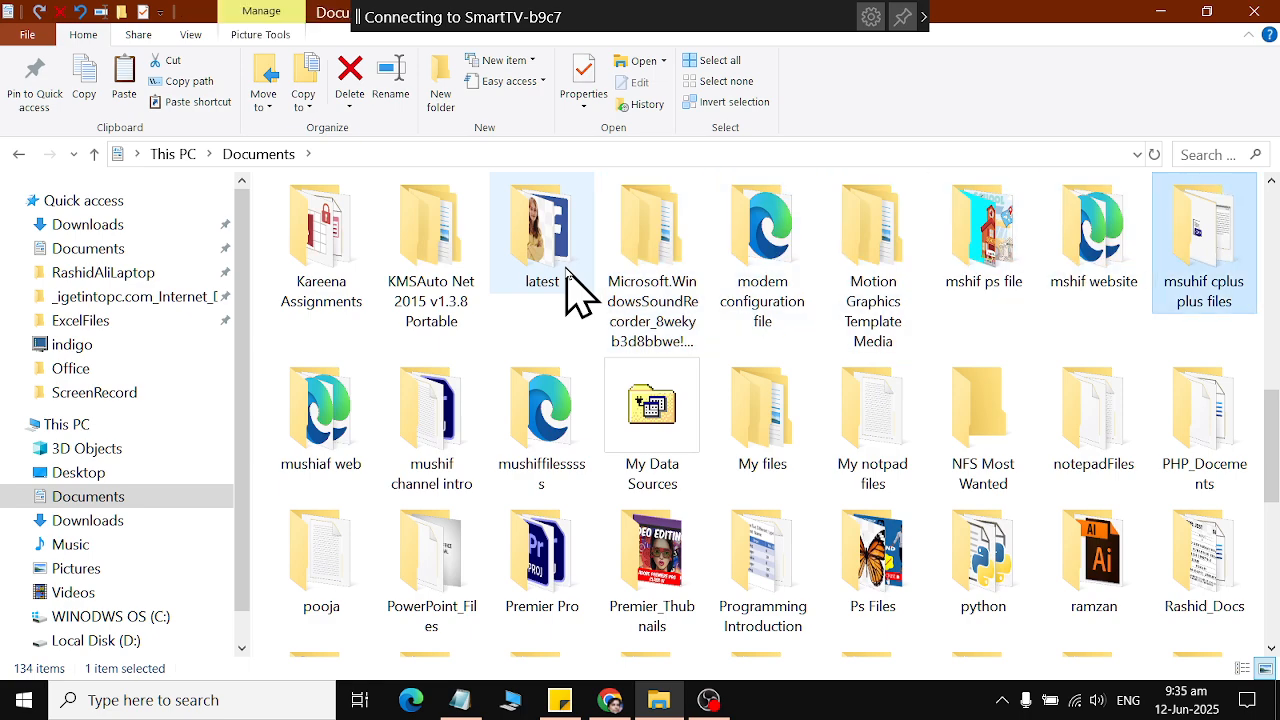
pyautogui.press('m')
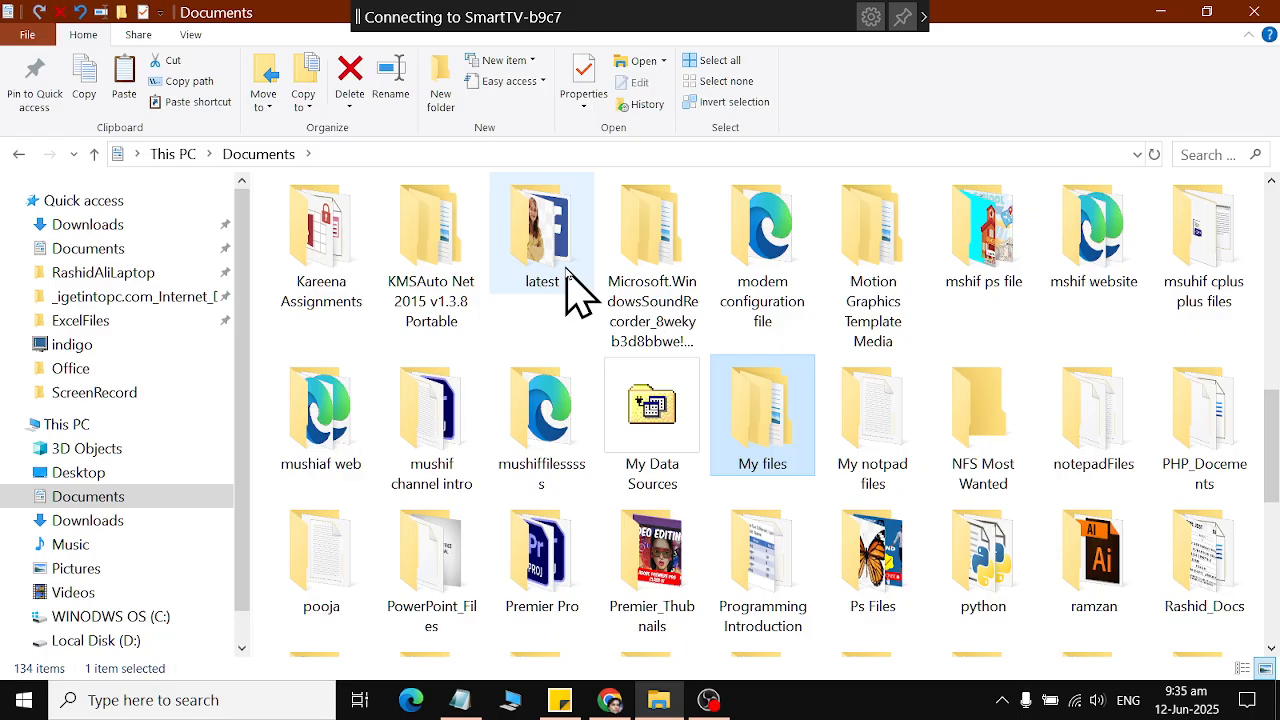
pyautogui.press('Return')
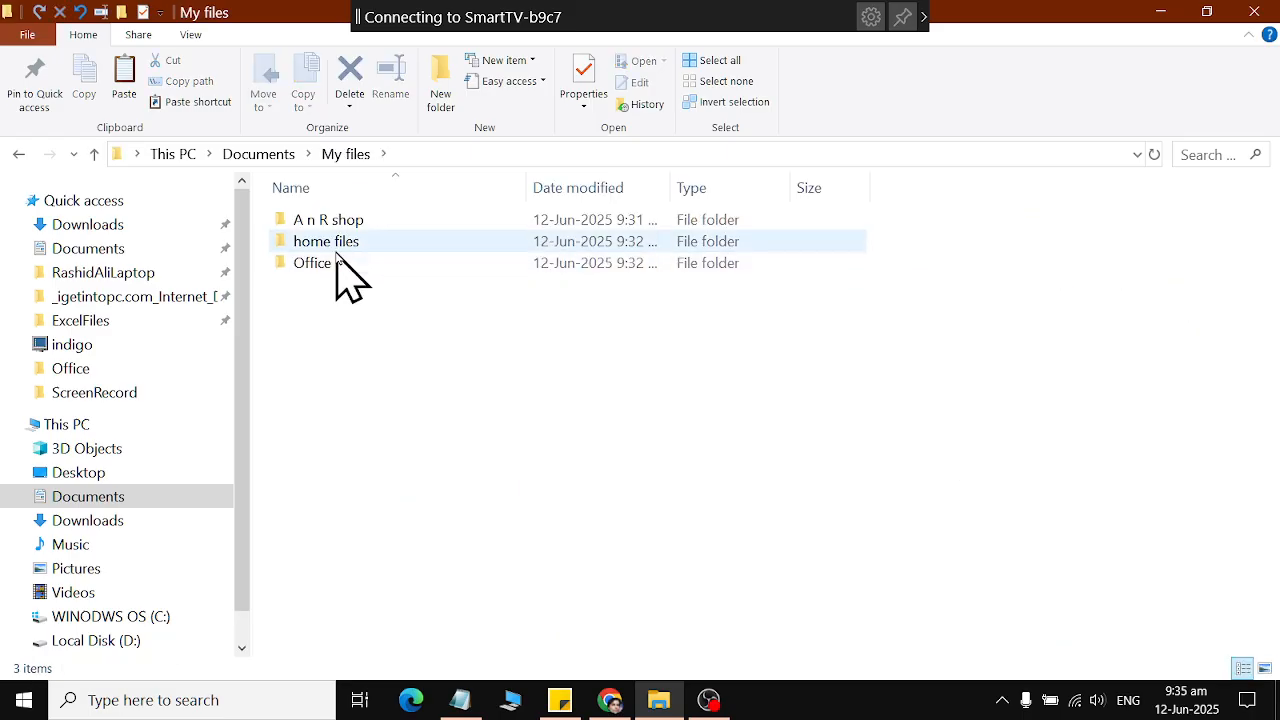
# Open the Office folder and display its files as large icons.
pyautogui.doubleClick(331, 264)
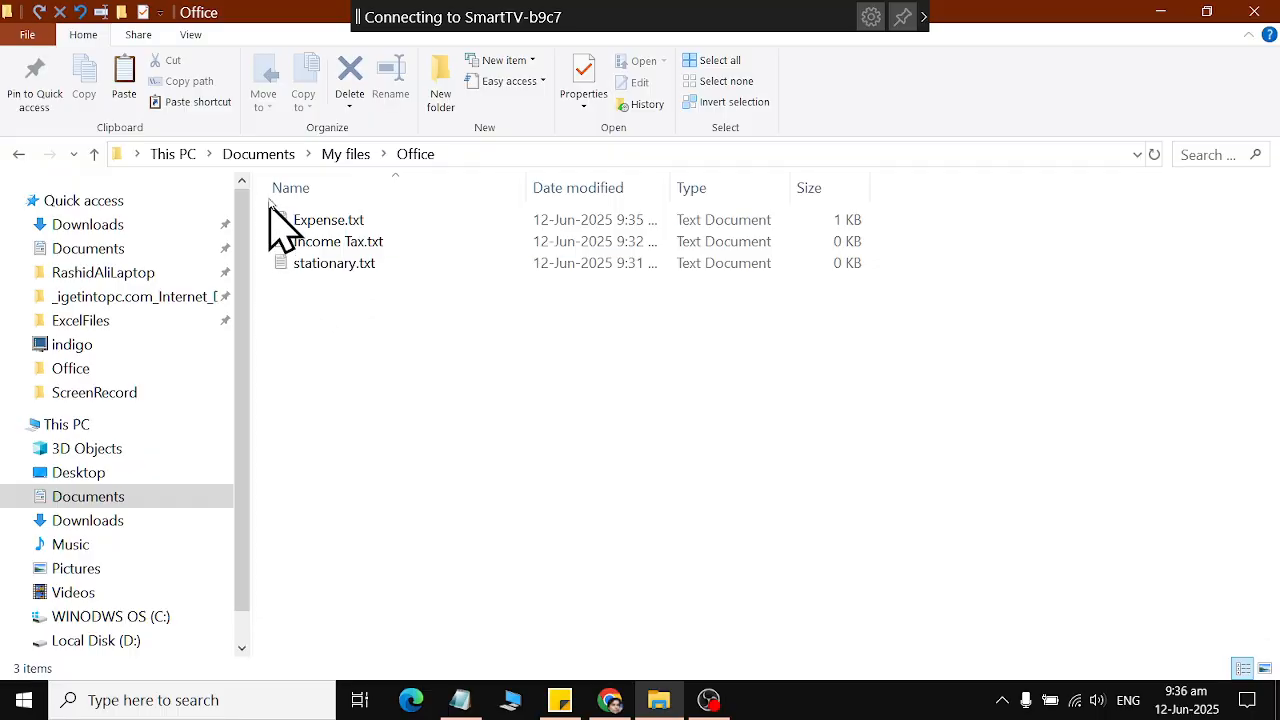
pyautogui.click(190, 35)
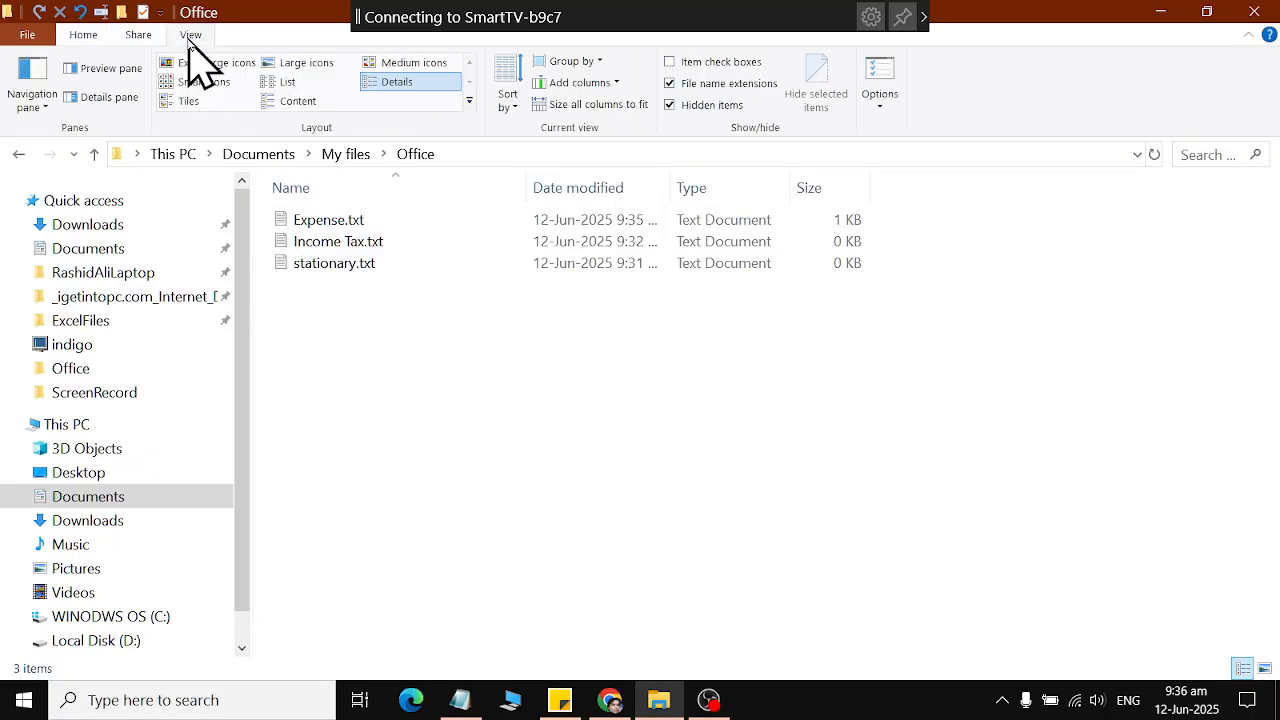
pyautogui.click(290, 66)
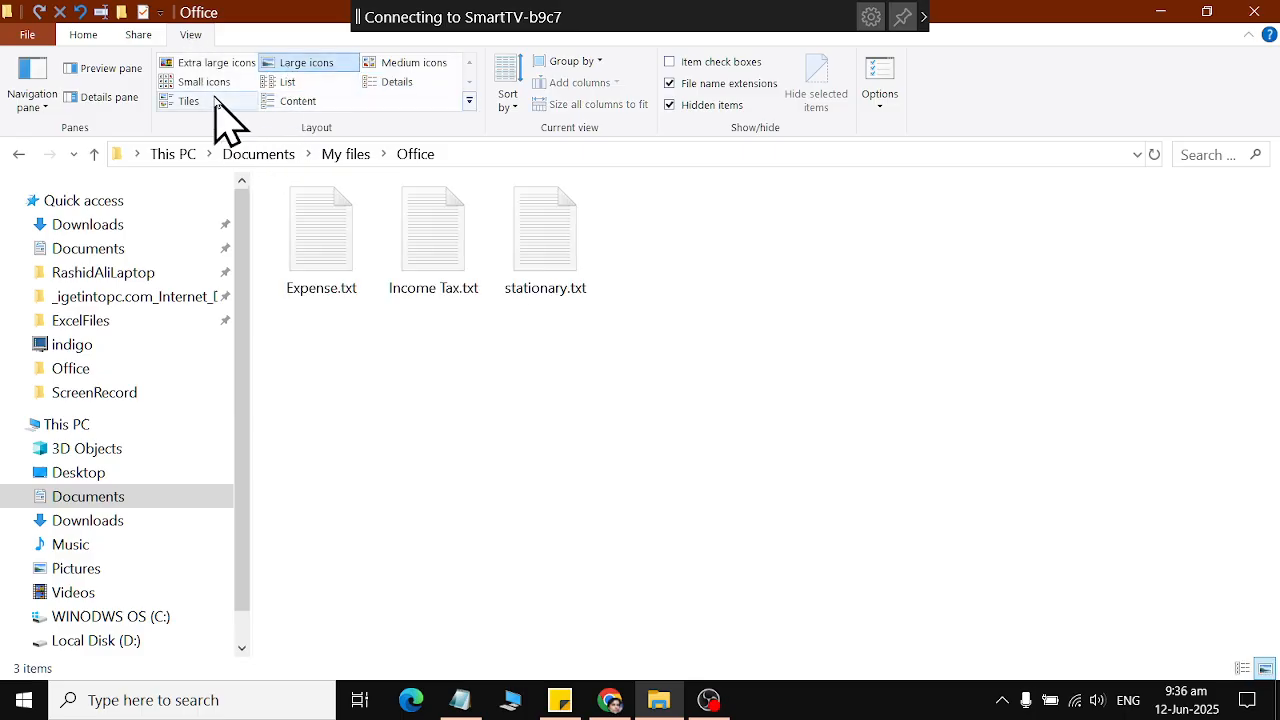
# Display the Office folder's files as extra large icons, and show the My files folder's contents as large icons.
pyautogui.click(185, 82)
pyautogui.click(210, 63)
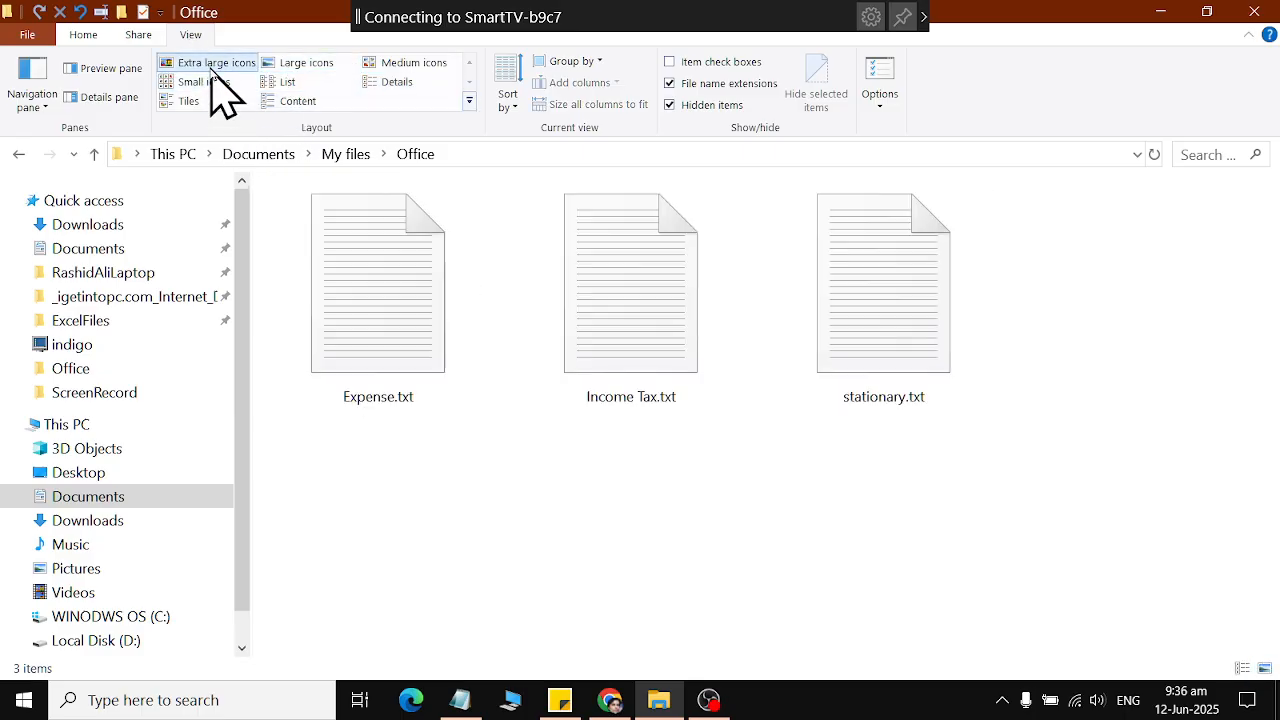
pyautogui.click(18, 154)
pyautogui.click(271, 66)
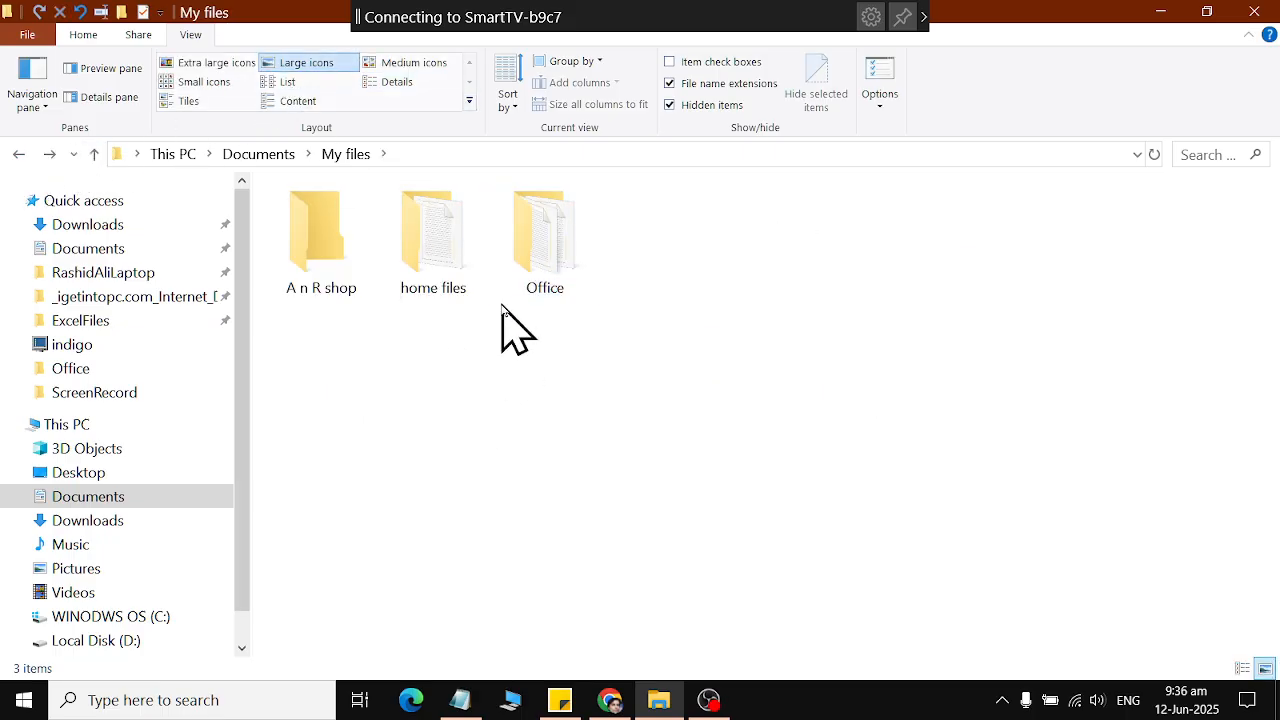
# Open Groceries.txt from the home files folder.
pyautogui.click(443, 248)
pyautogui.doubleClick(443, 248)
pyautogui.doubleClick(318, 220)
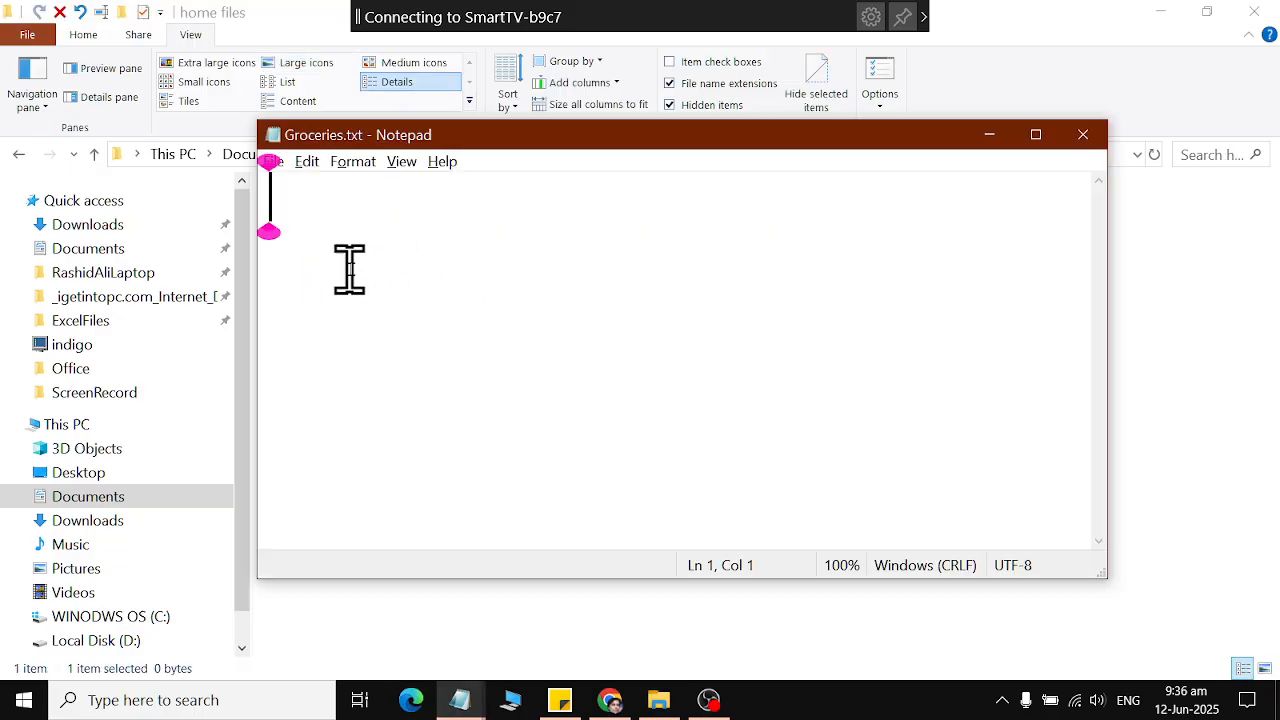
# Write the grocery list Atta, Cheny, Daal and Namak in Groceries.txt, one item per line.
pyautogui.write('Atta')
pyautogui.press('Return')
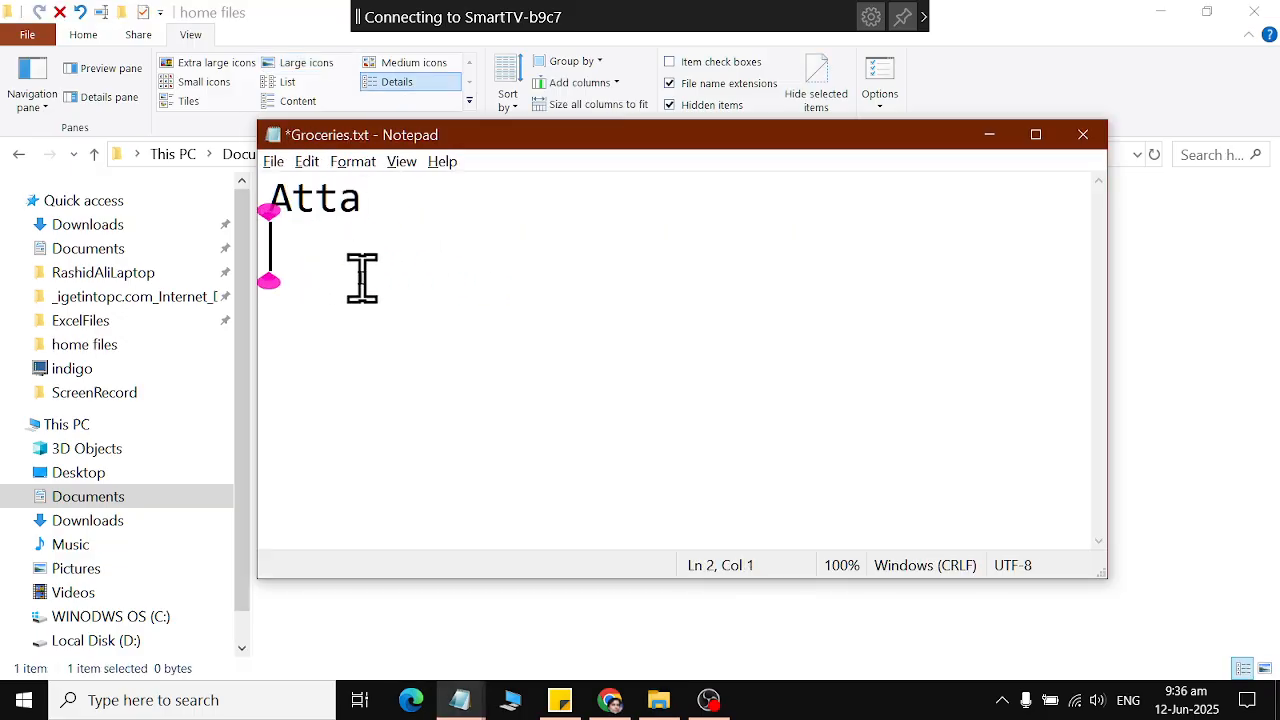
pyautogui.write('Cheny')
pyautogui.press('Return')
pyautogui.write('Daal')
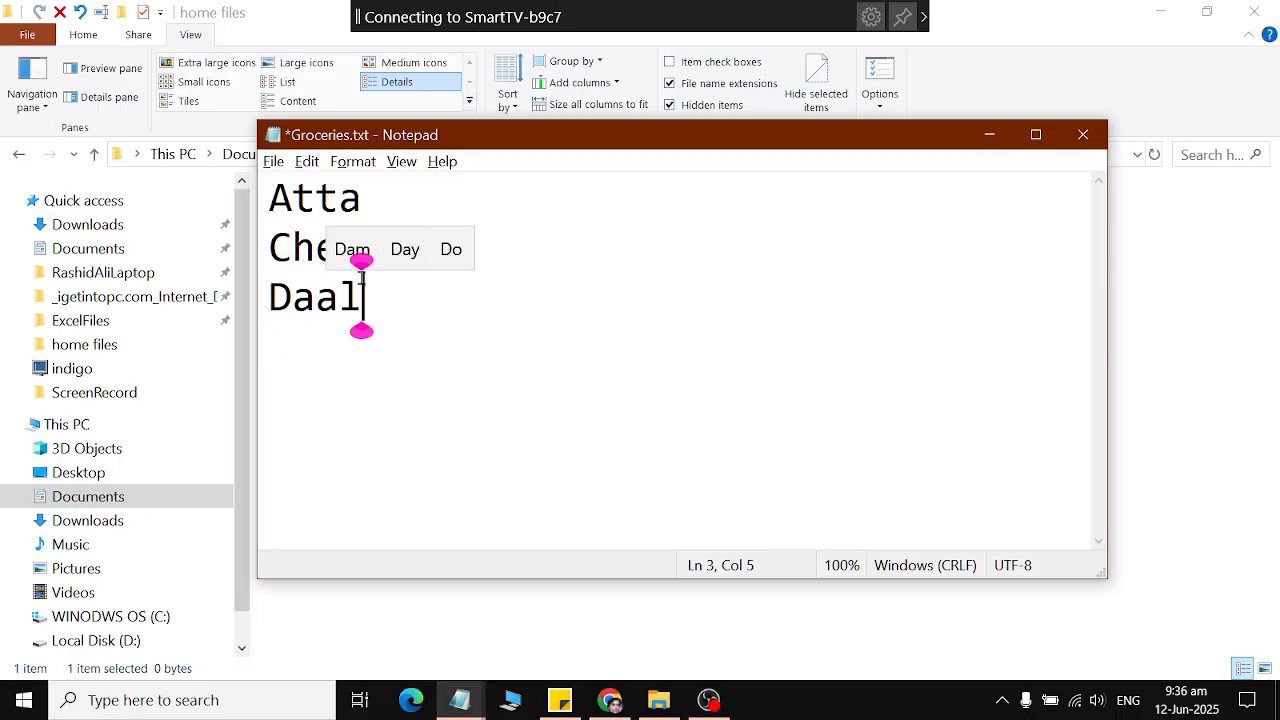
pyautogui.press('Return')
pyautogui.write('Namak')
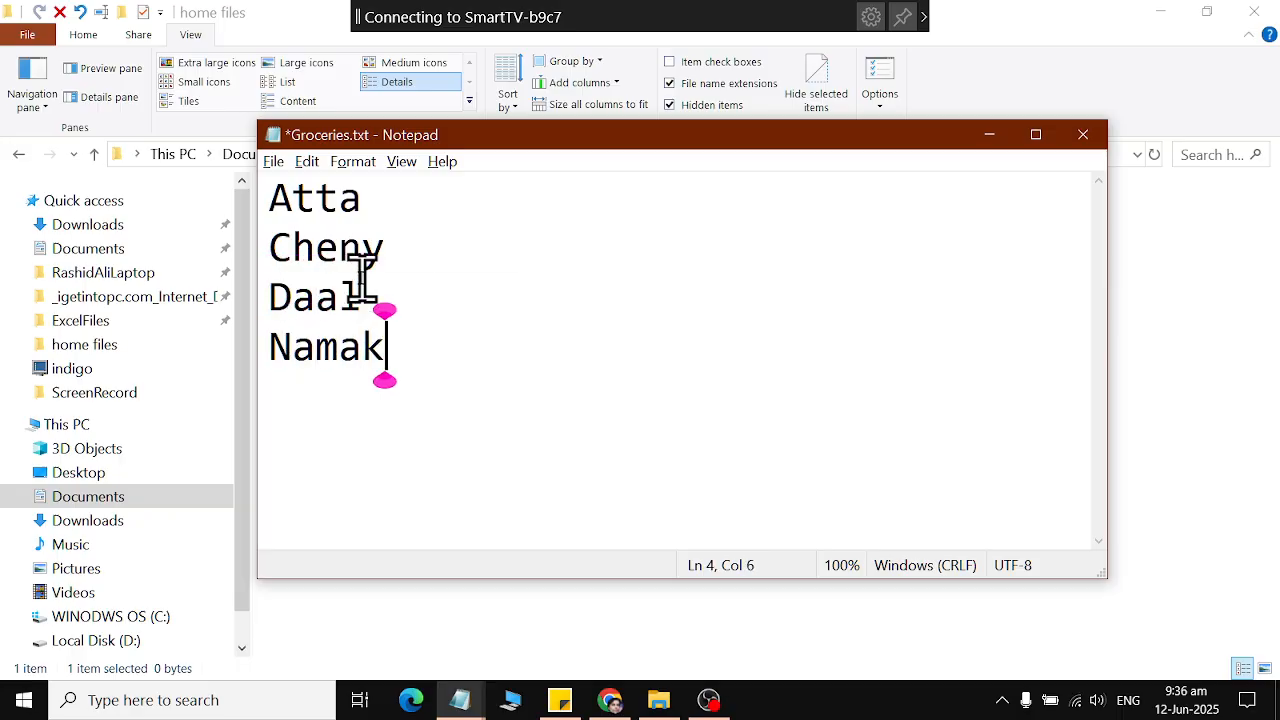
pyautogui.press('Return')
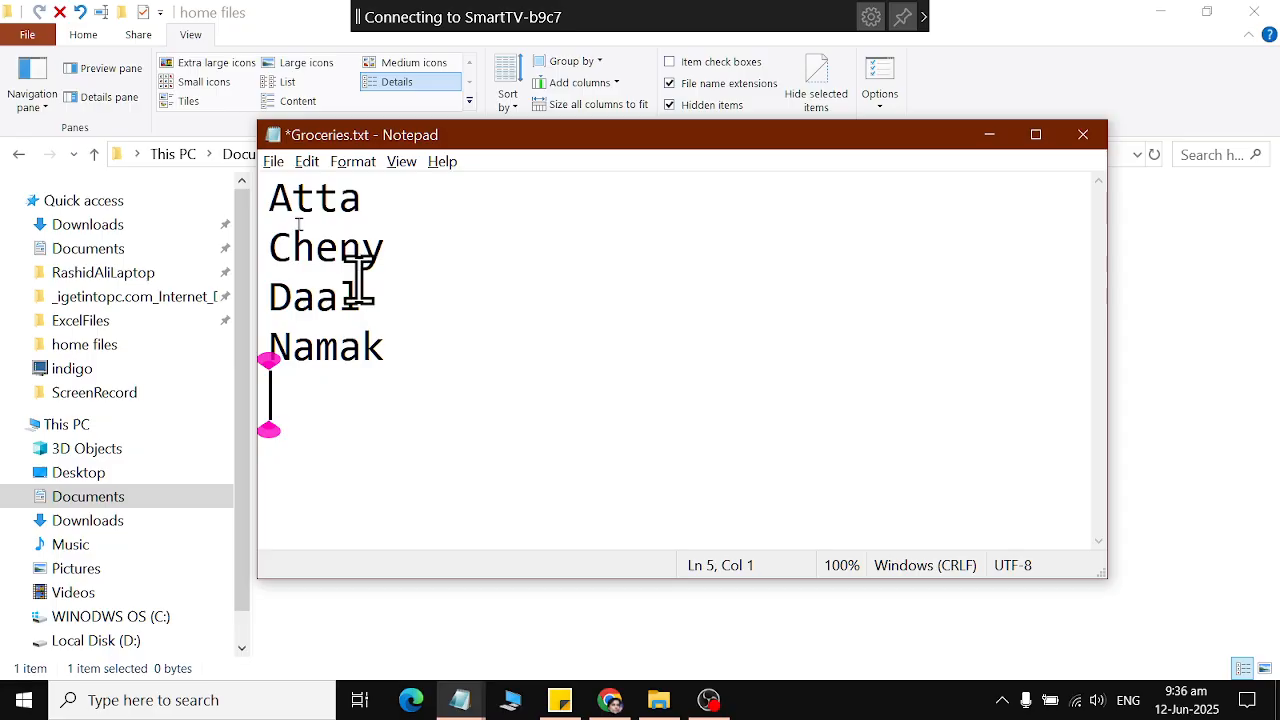
# Save Groceries.txt and close it.
pyautogui.click(273, 161)
pyautogui.click(305, 258)
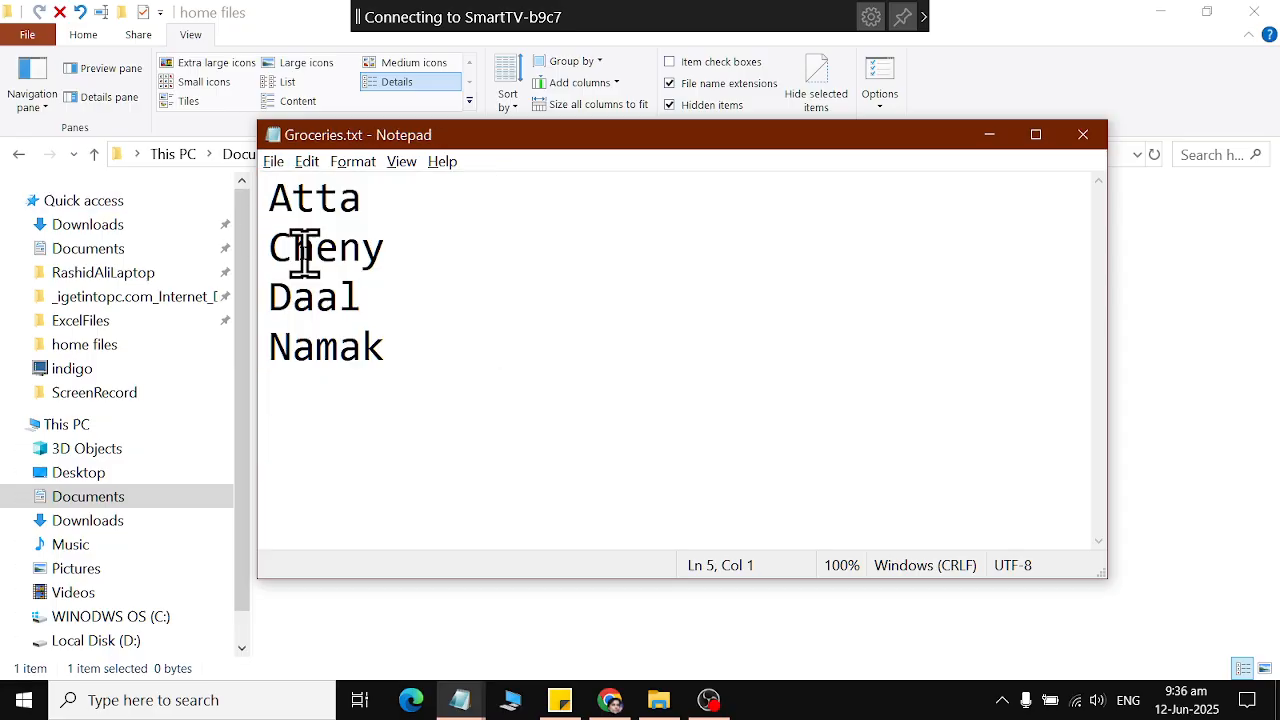
pyautogui.click(1080, 136)
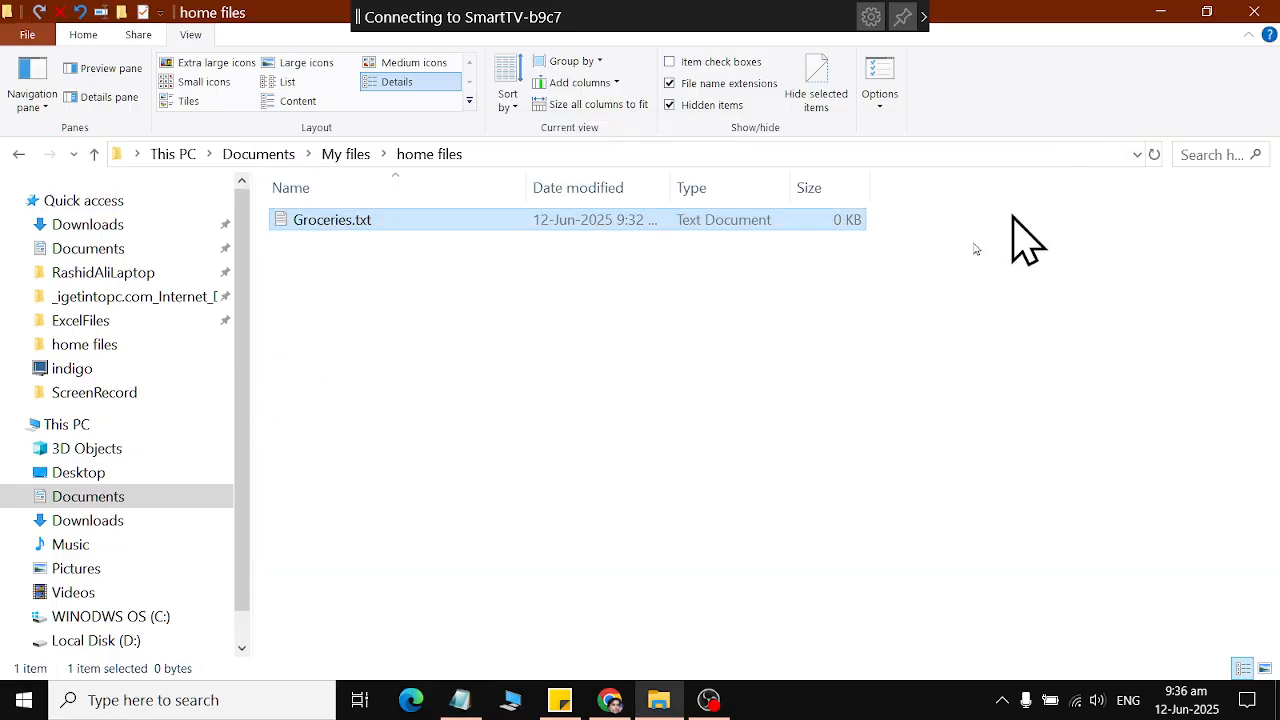
# Check the contents of Expense.txt and stationary.txt in the Office folder, closing each file after viewing.
pyautogui.click(18, 154)
pyautogui.doubleClick(524, 250)
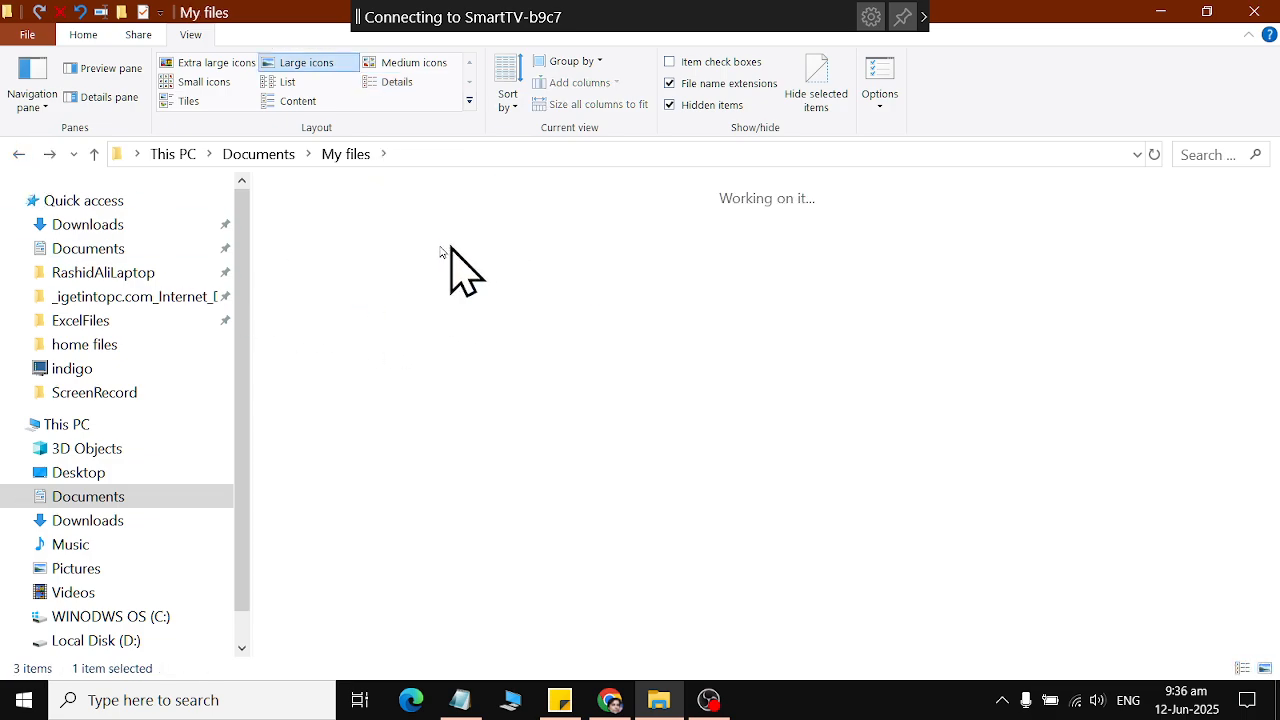
pyautogui.click(389, 335)
pyautogui.doubleClick(389, 335)
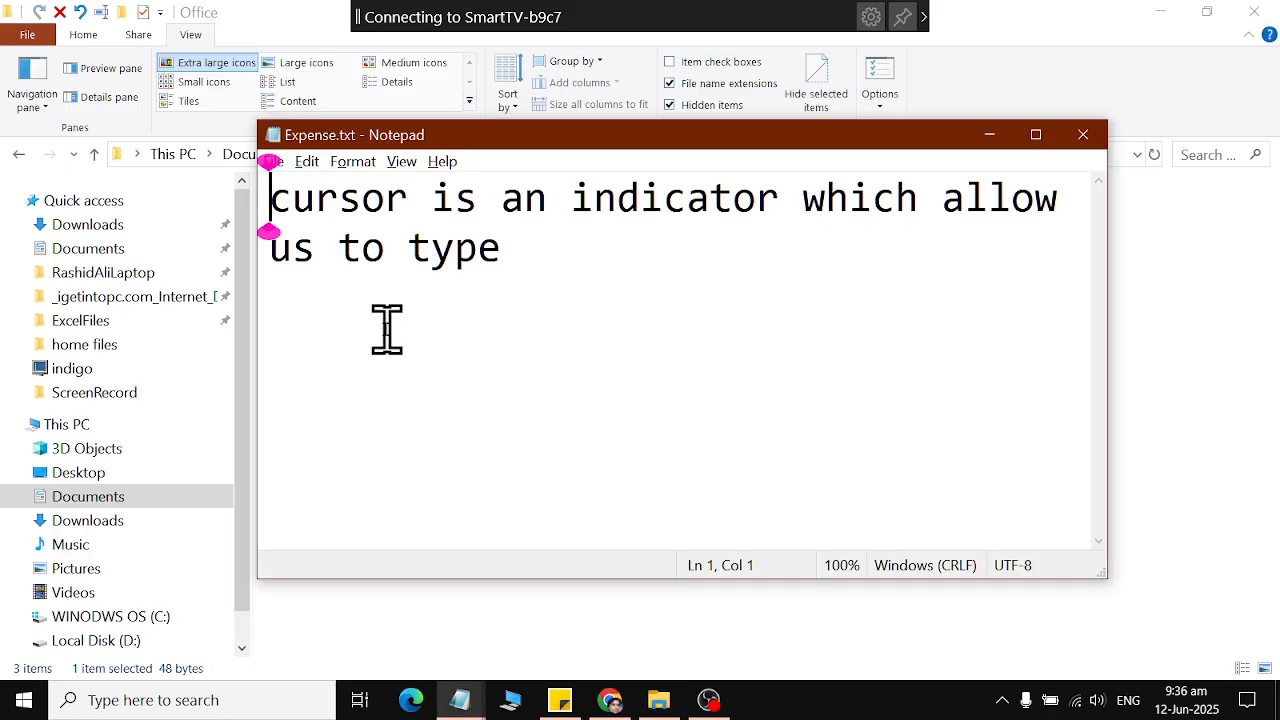
pyautogui.click(1082, 136)
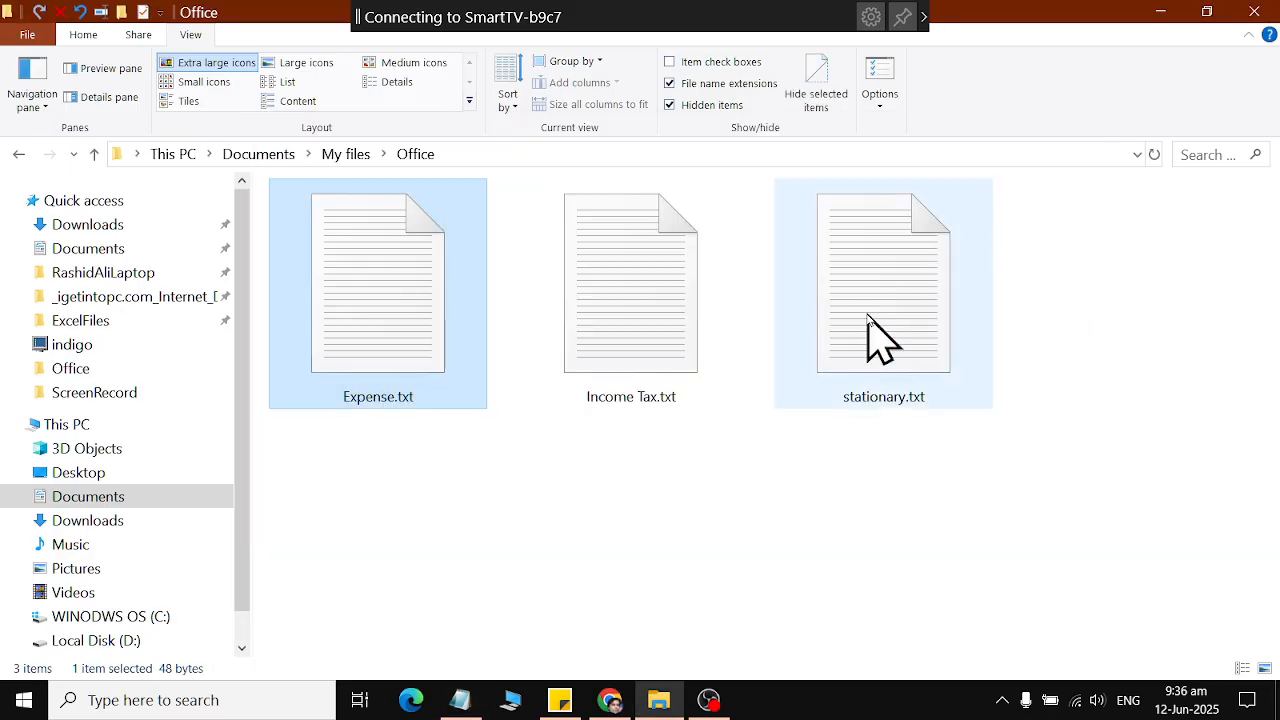
pyautogui.doubleClick(870, 305)
pyautogui.click(1082, 135)
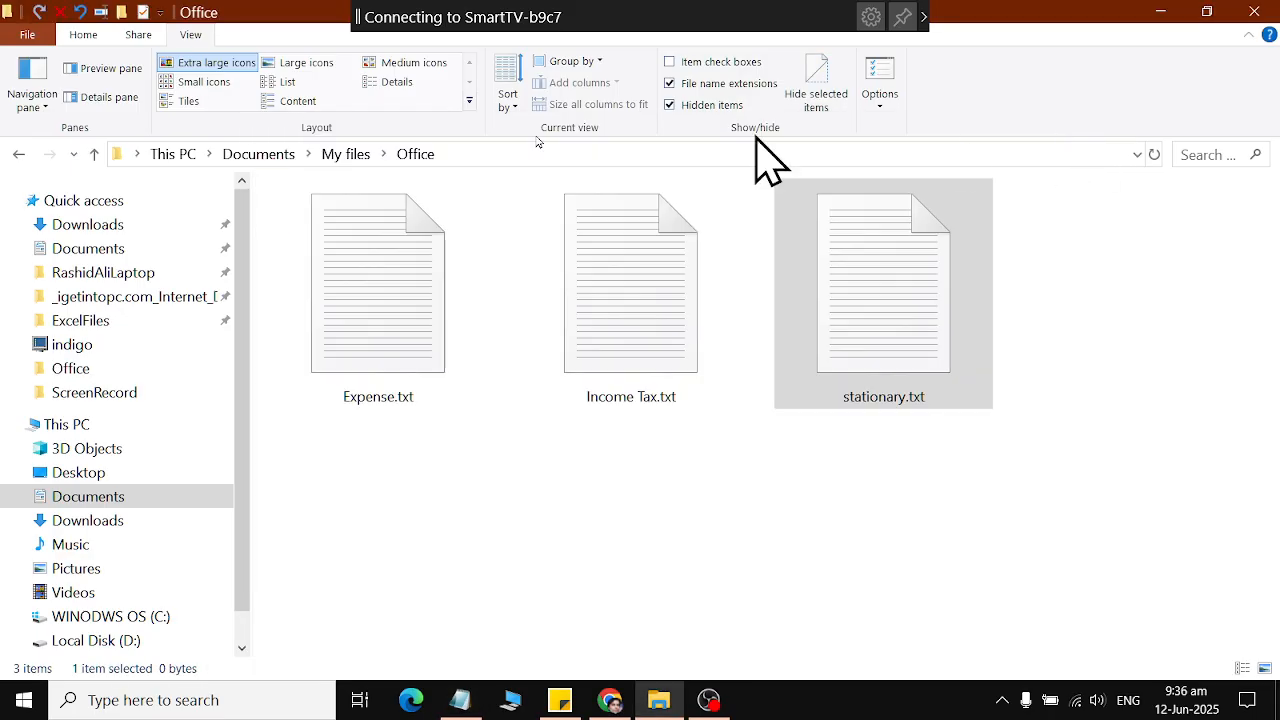
# Go back to the home files folder and check the saved list in Groceries.txt, closing the file after viewing.
pyautogui.click(20, 155)
pyautogui.doubleClick(474, 262)
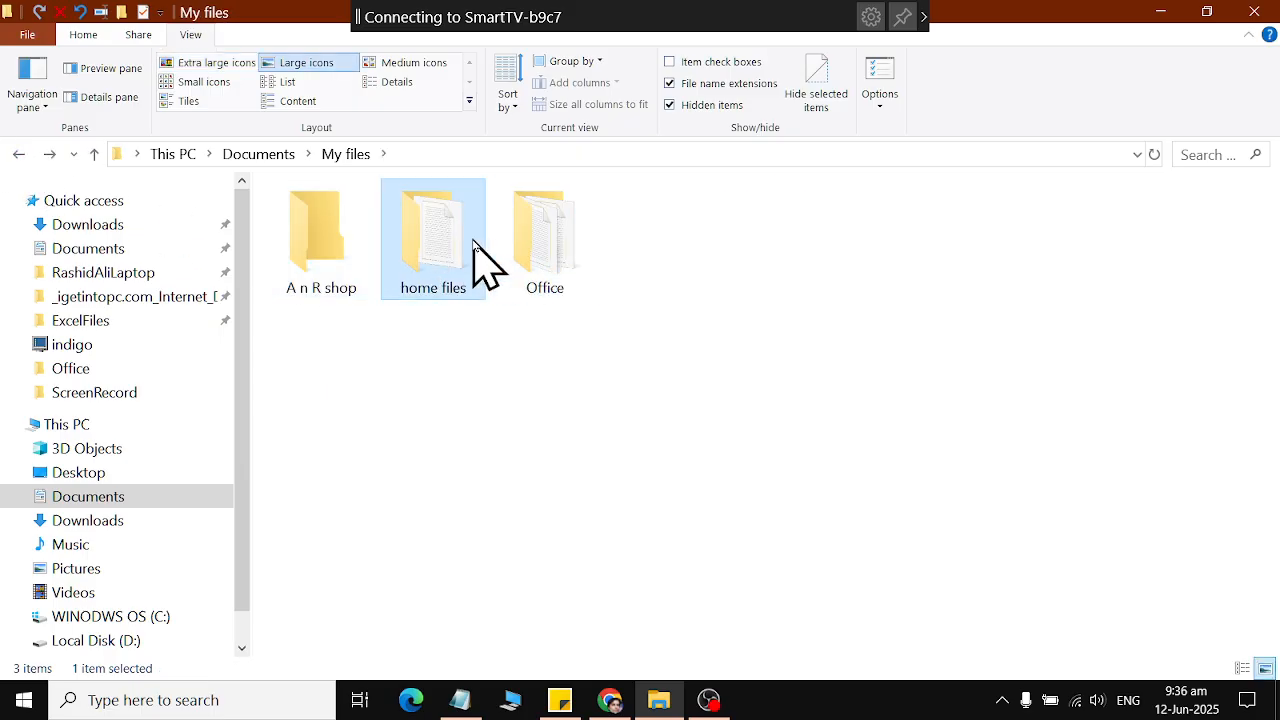
pyautogui.doubleClick(380, 236)
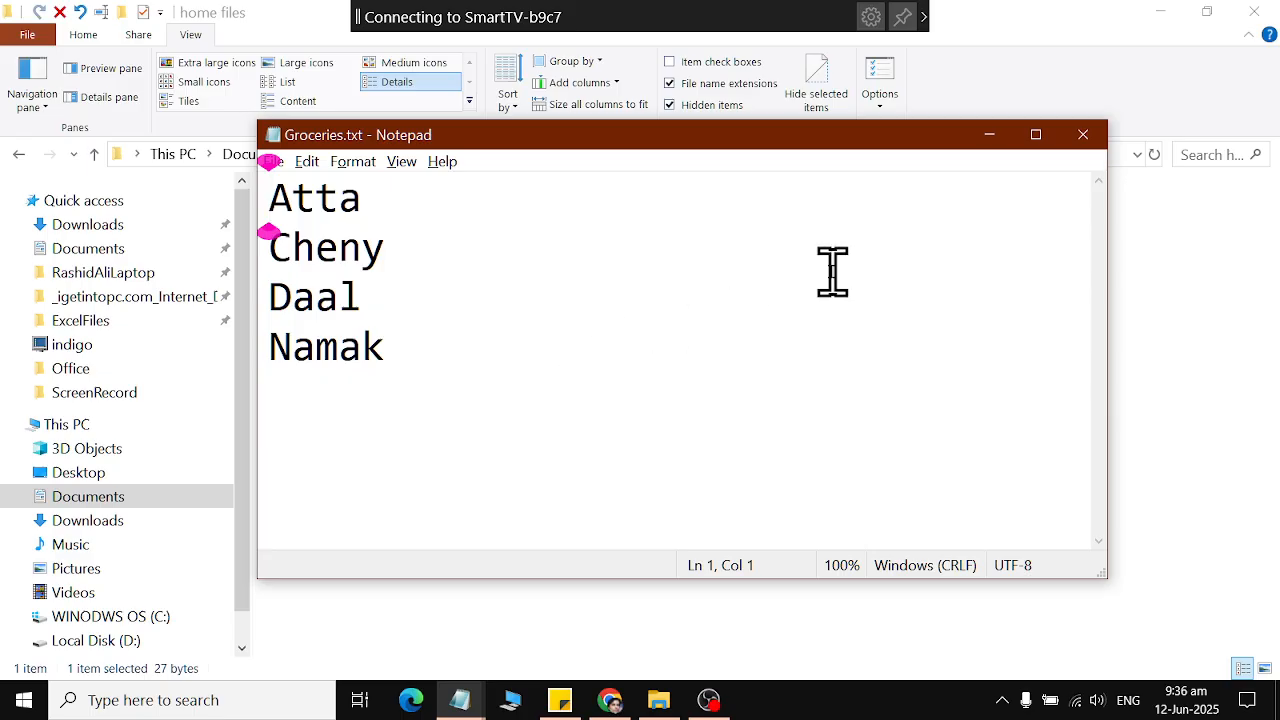
pyautogui.click(1083, 135)
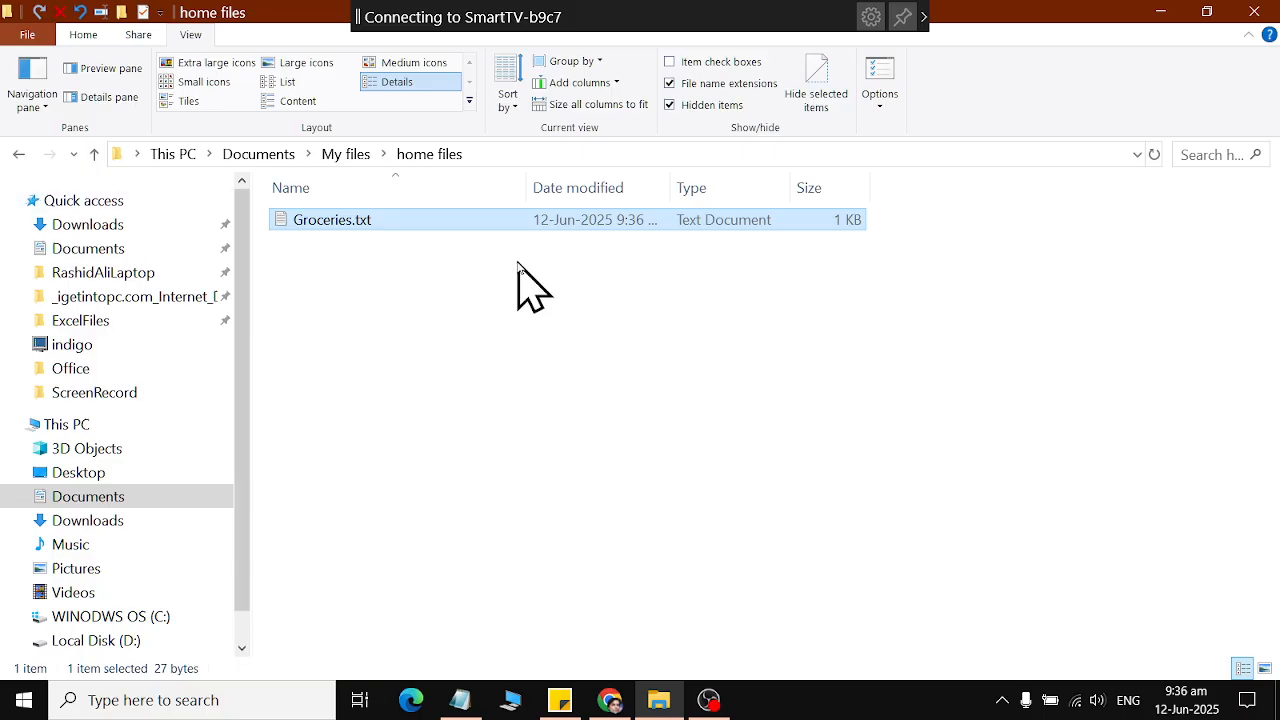
# Reopen Groceries.txt, move its window clear of the file list, and highlight the grocery items briefly.
pyautogui.doubleClick(368, 228)
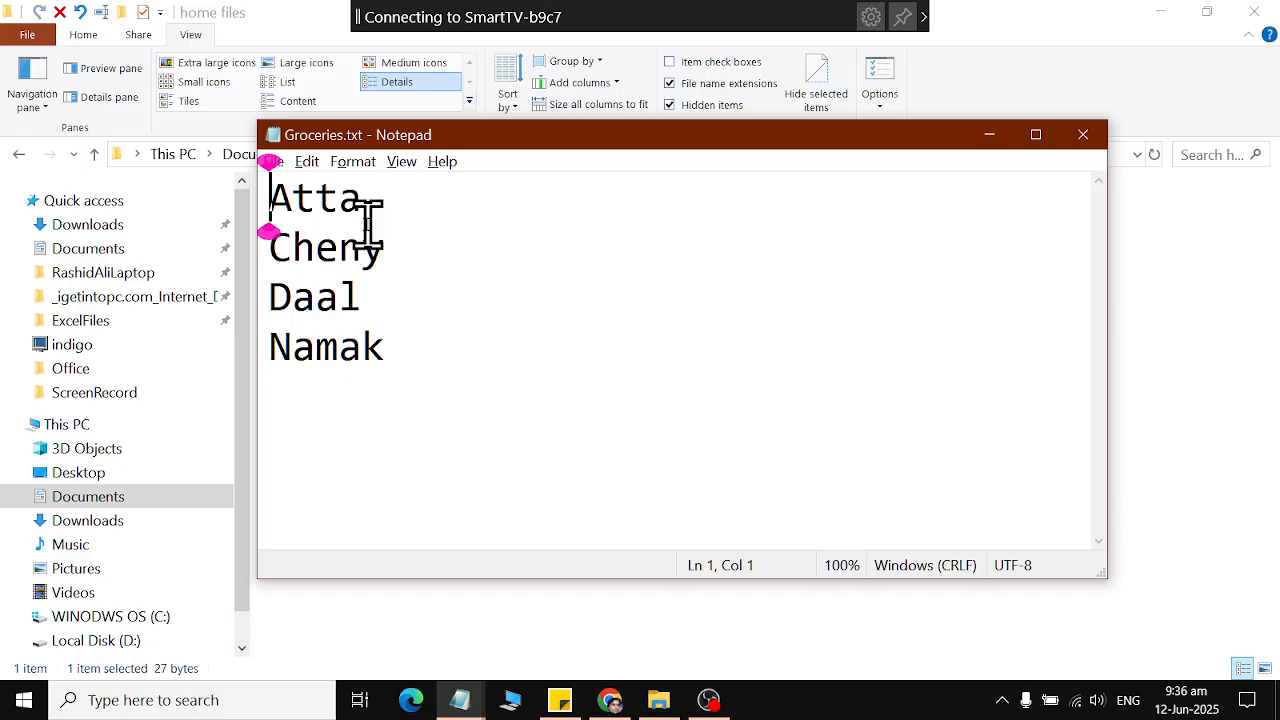
pyautogui.moveTo(460, 137); pyautogui.dragTo(701, 176)
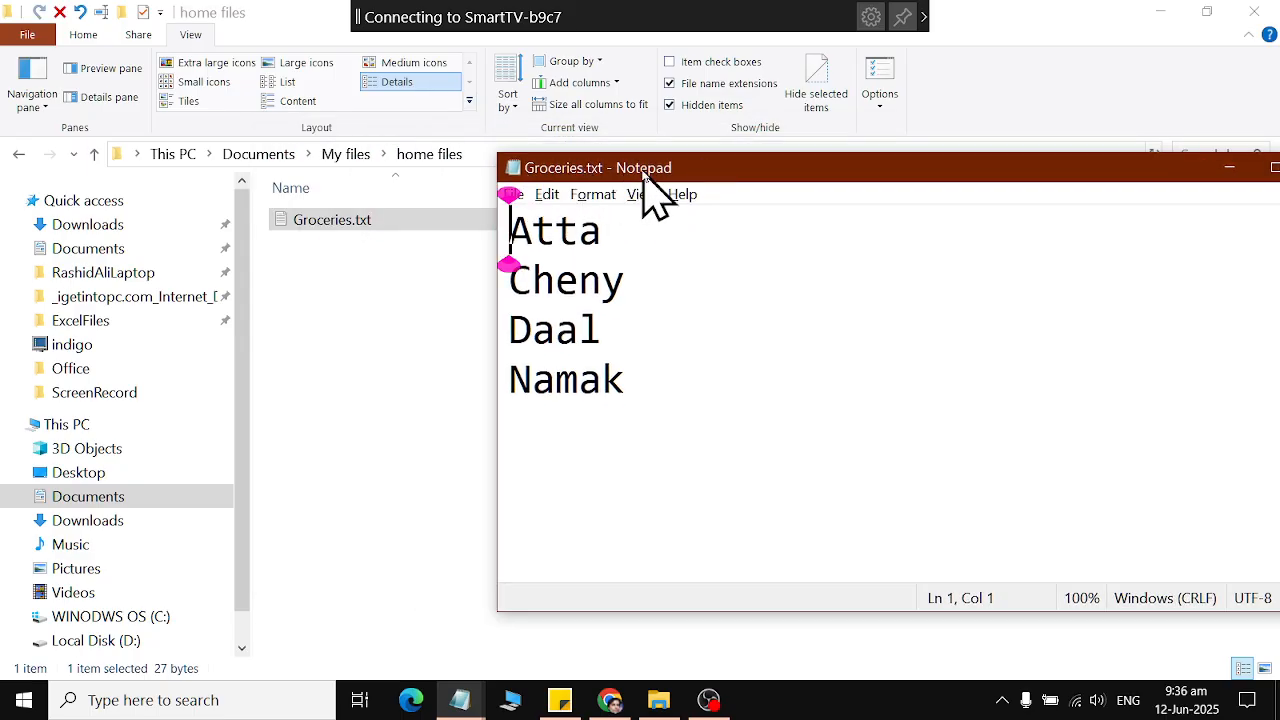
pyautogui.moveTo(510, 230); pyautogui.dragTo(605, 477)
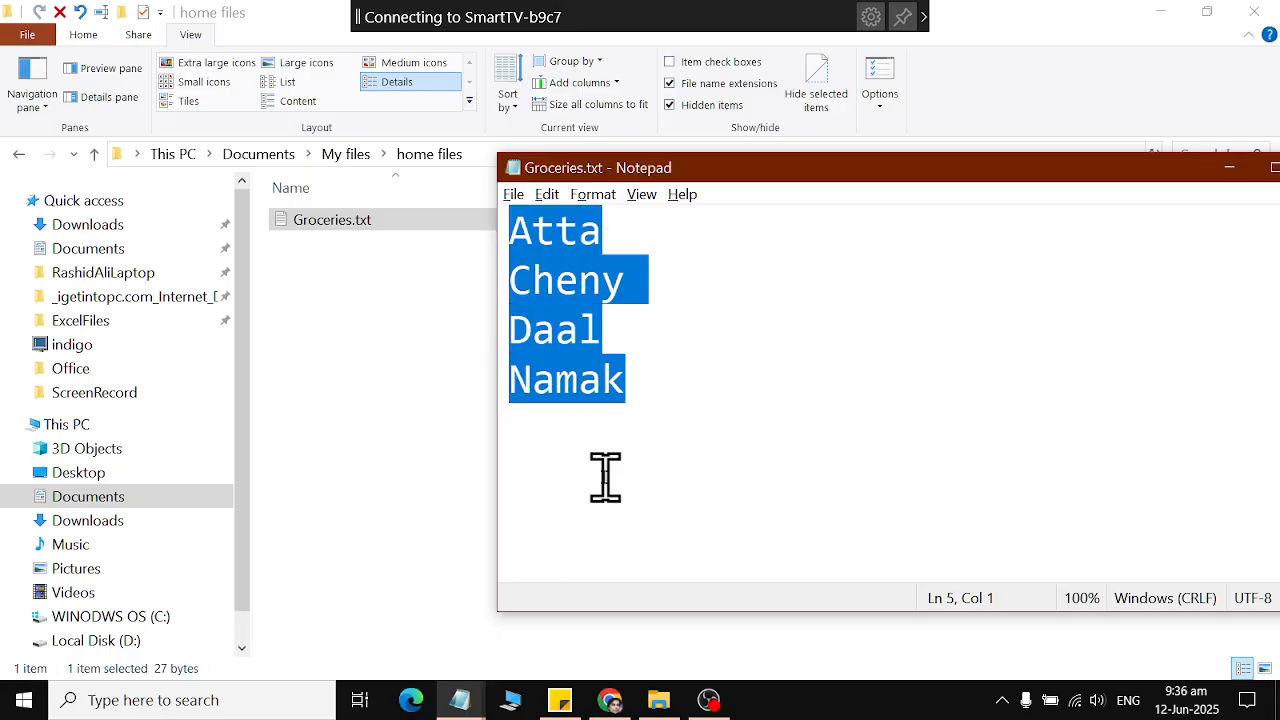
pyautogui.click(605, 477)
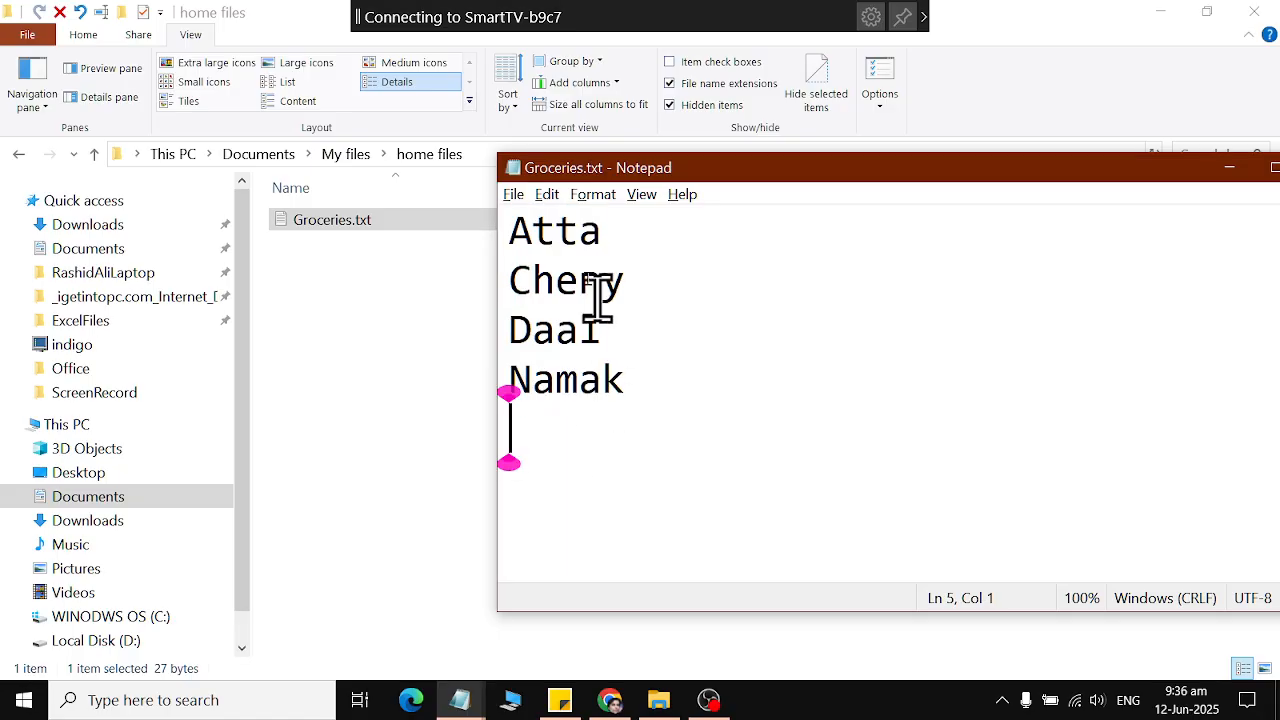
# Start saving Groceries.txt as a new file and look through the Downloads and quick-access Documents locations.
pyautogui.click(513, 195)
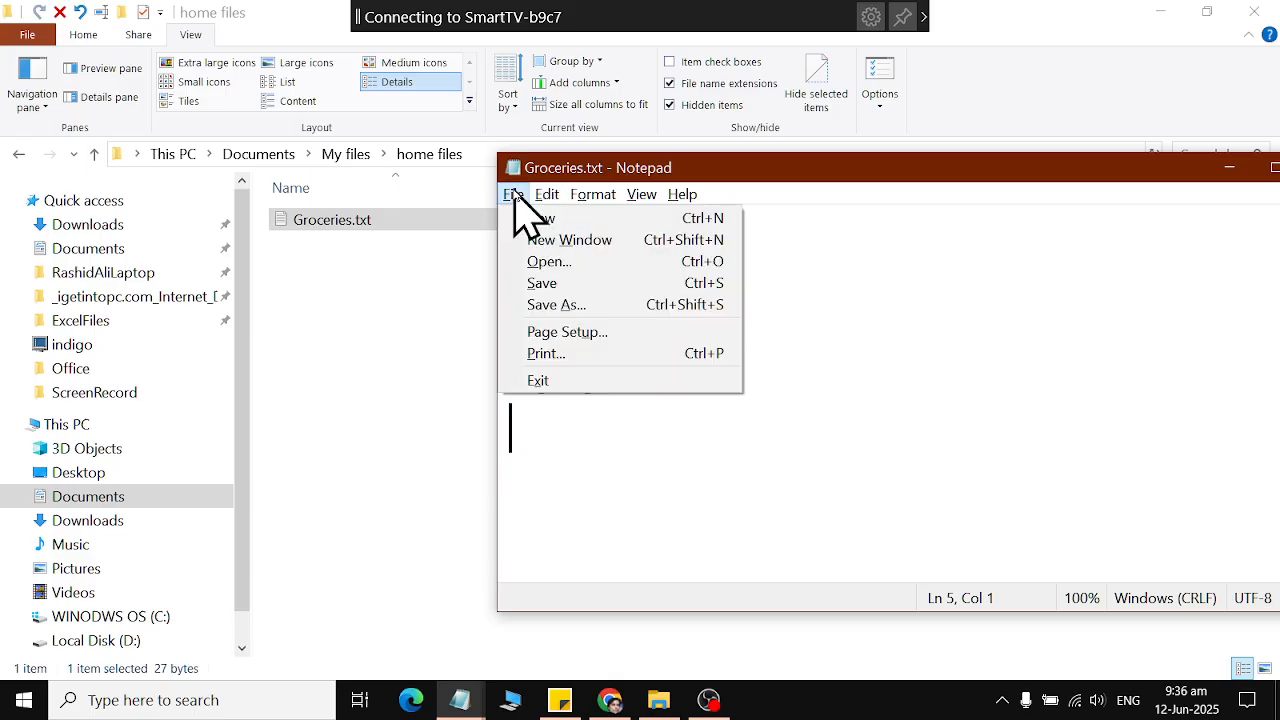
pyautogui.click(520, 310)
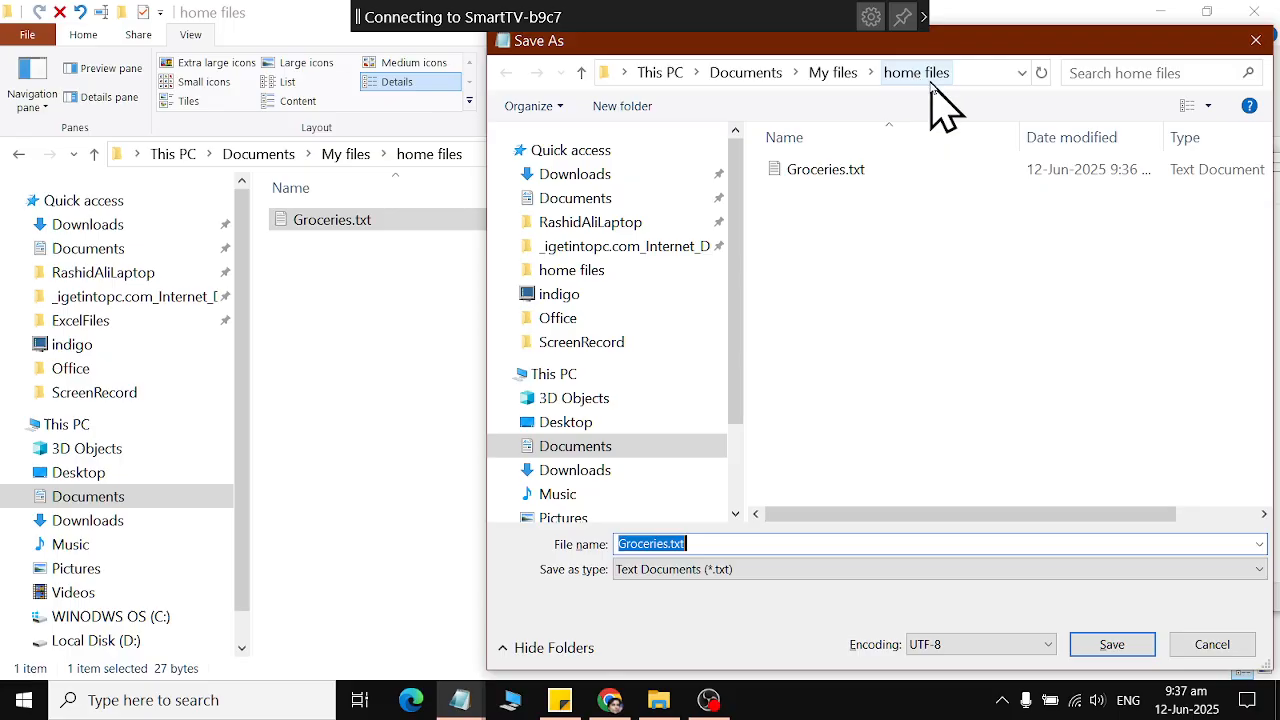
pyautogui.click(598, 180)
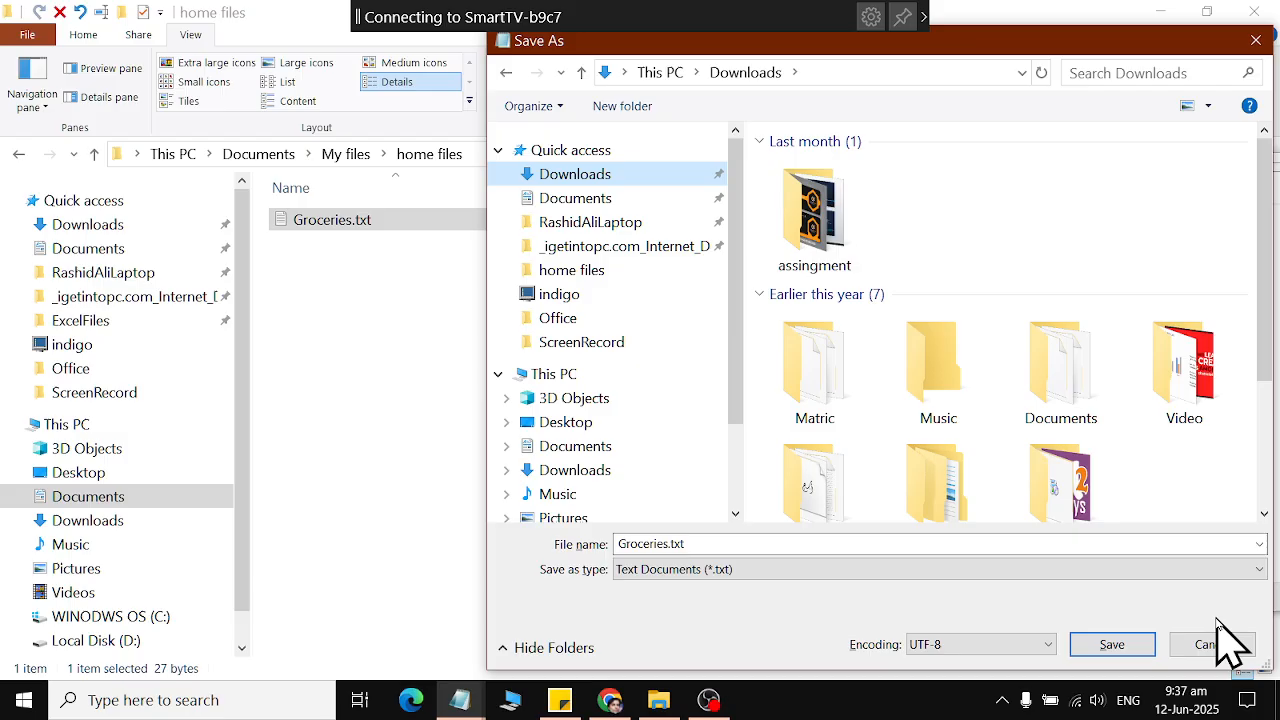
pyautogui.click(505, 72)
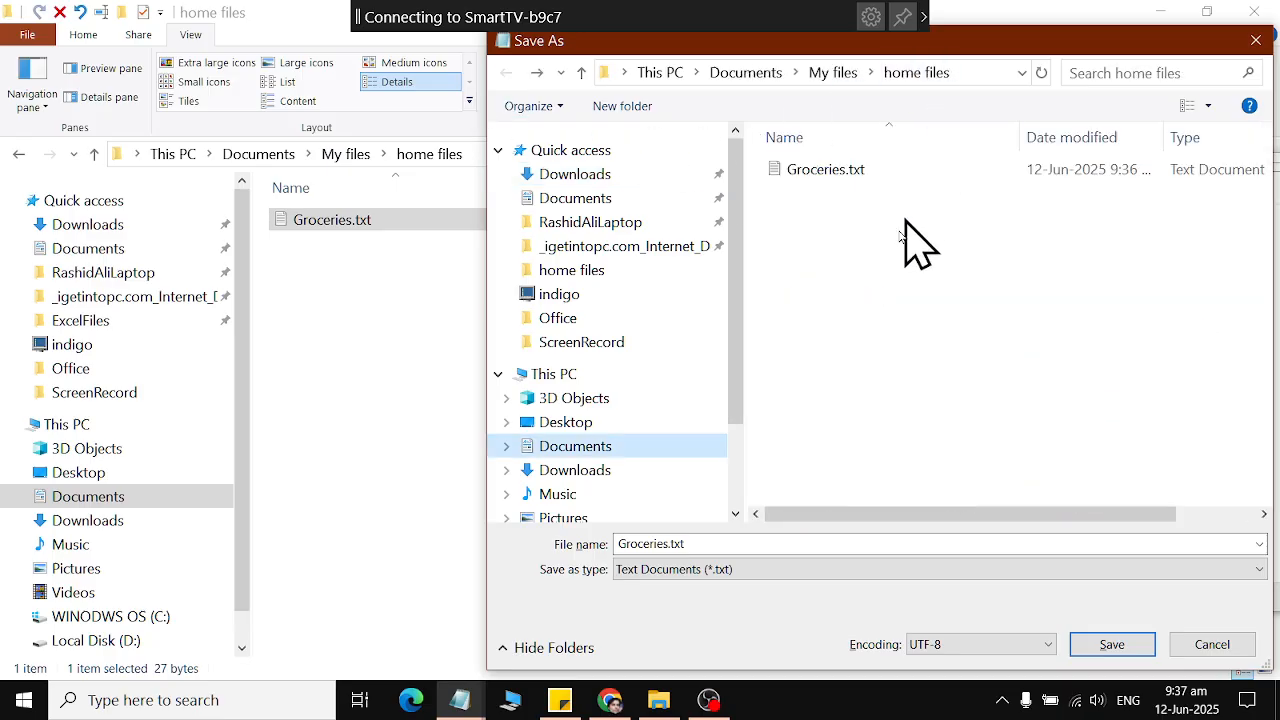
pyautogui.click(565, 205)
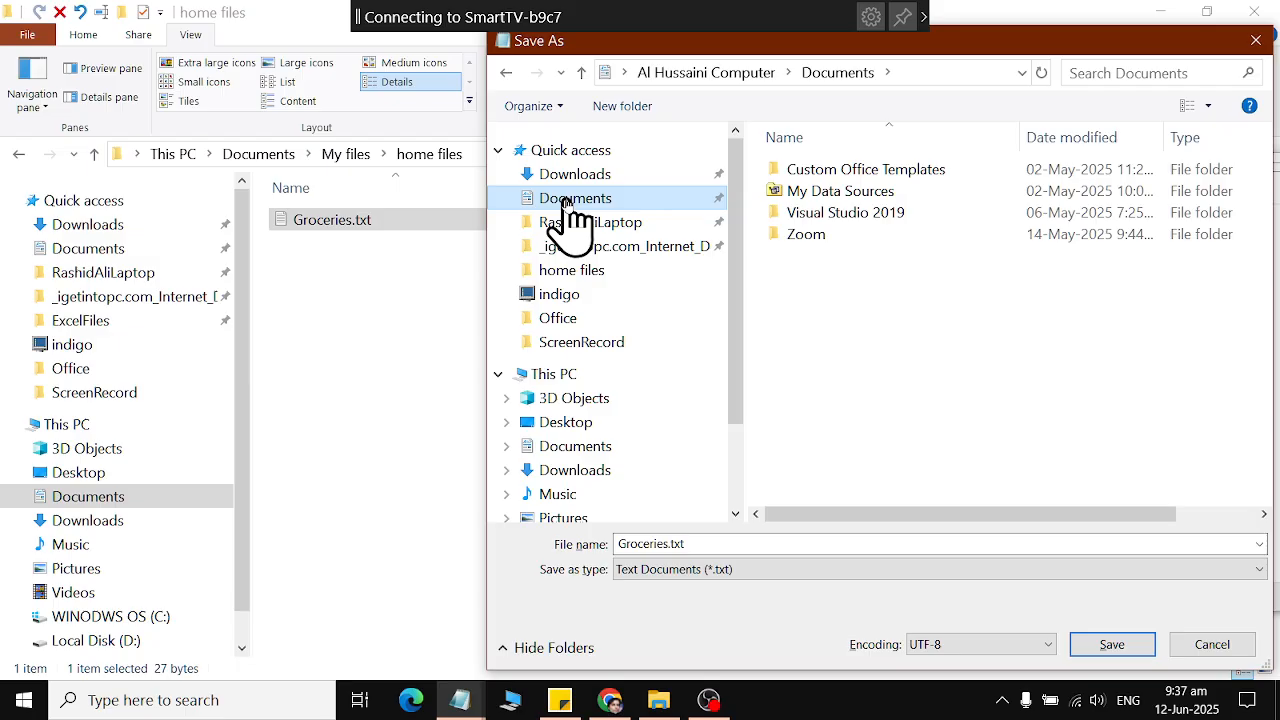
# Choose the home files folder inside This PC > Documents > My files as the save location.
pyautogui.click(560, 447)
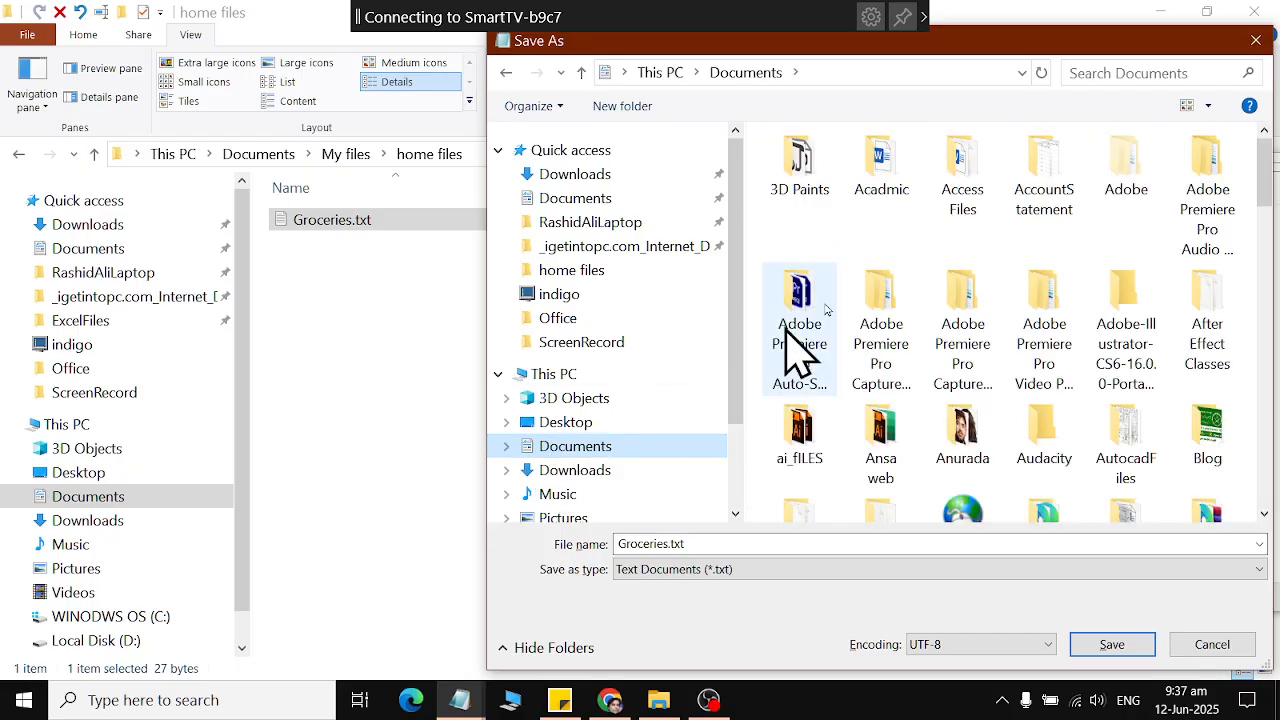
pyautogui.press('m')
pyautogui.press('m')
pyautogui.press('m')
pyautogui.press('m')
pyautogui.press('m')
pyautogui.press('m')
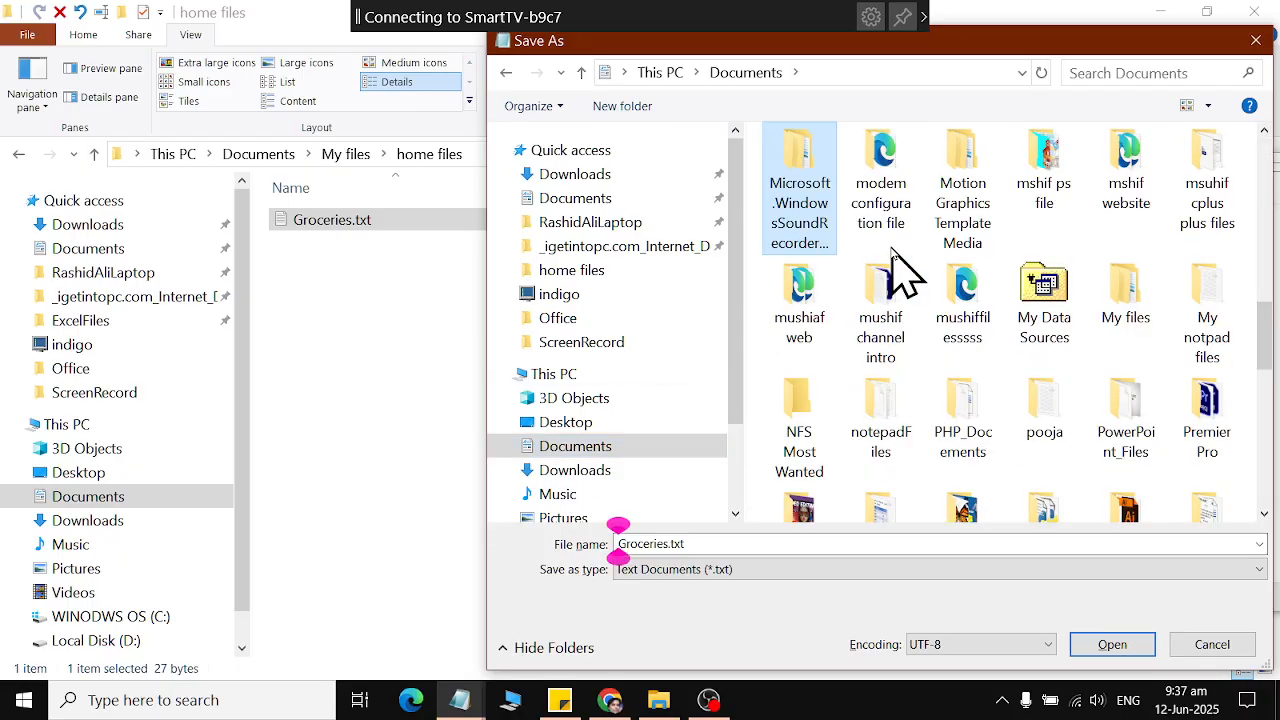
pyautogui.press('m')
pyautogui.press('m')
pyautogui.press('m')
pyautogui.press('m')
pyautogui.press('m')
pyautogui.press('m')
pyautogui.press('m')
pyautogui.press('m')
pyautogui.press('m')
pyautogui.press('m')
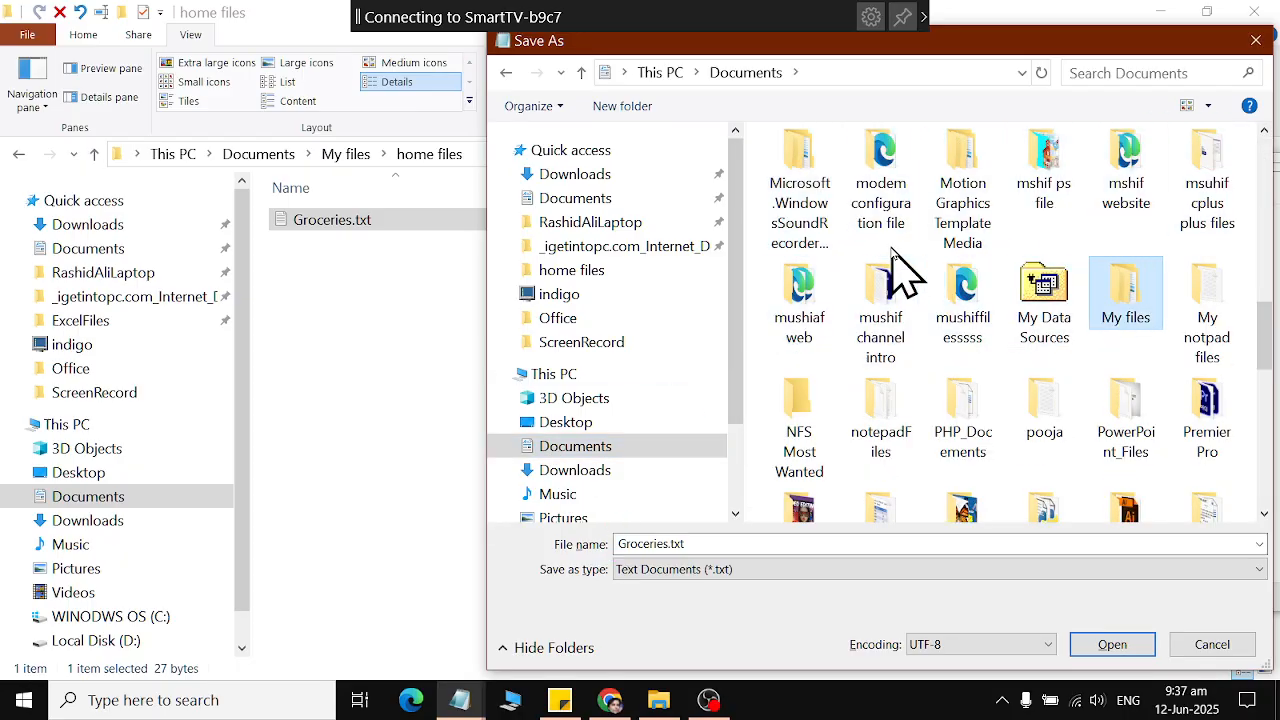
pyautogui.press('m')
pyautogui.press('m')
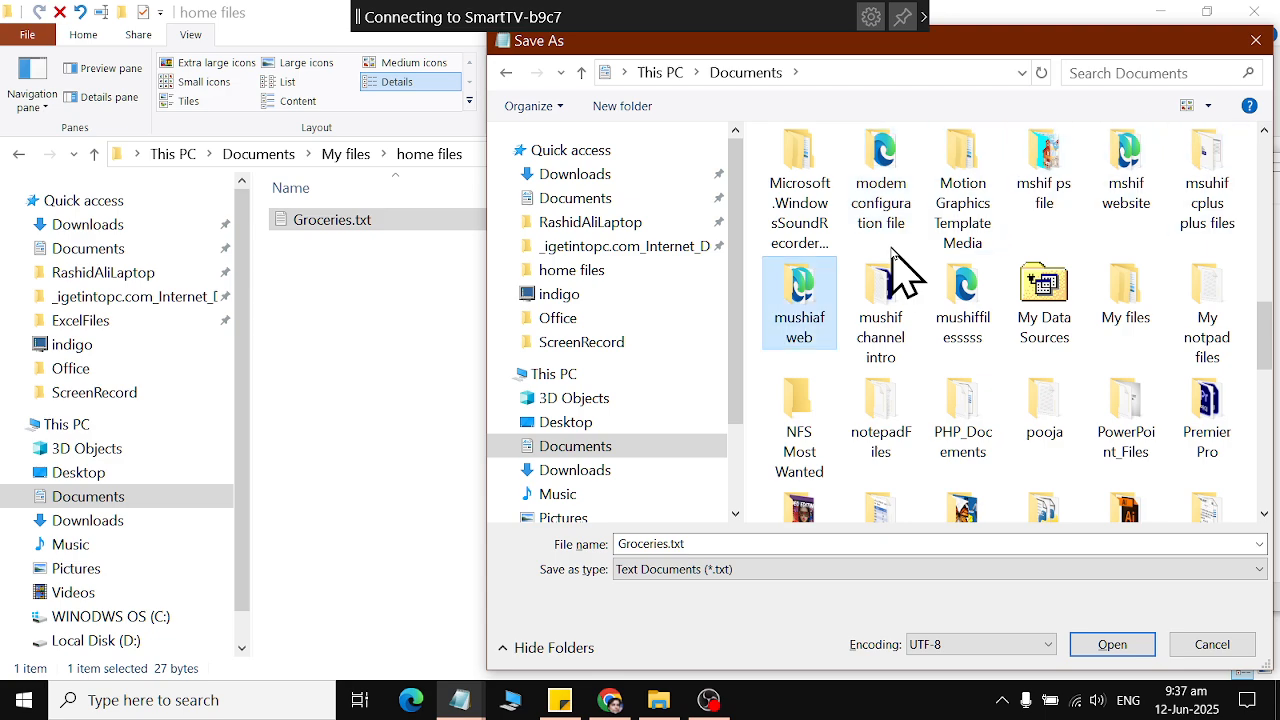
pyautogui.press('m')
pyautogui.press('m')
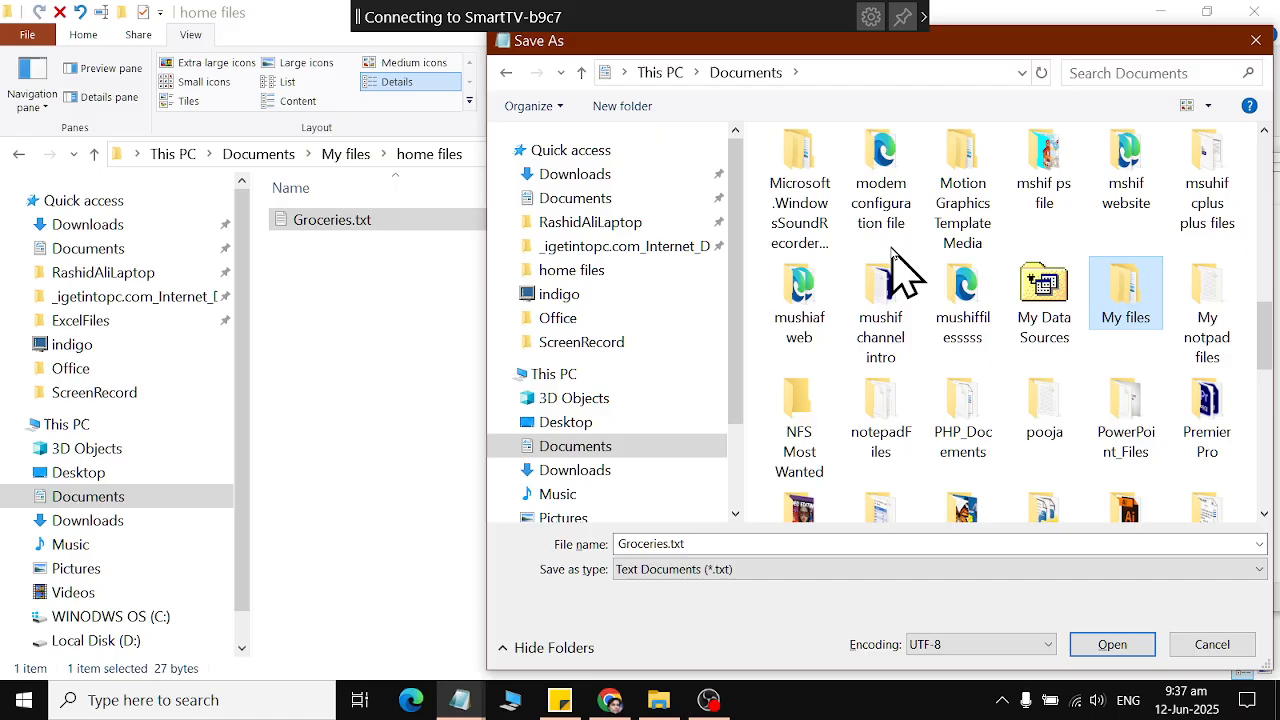
pyautogui.press('Return')
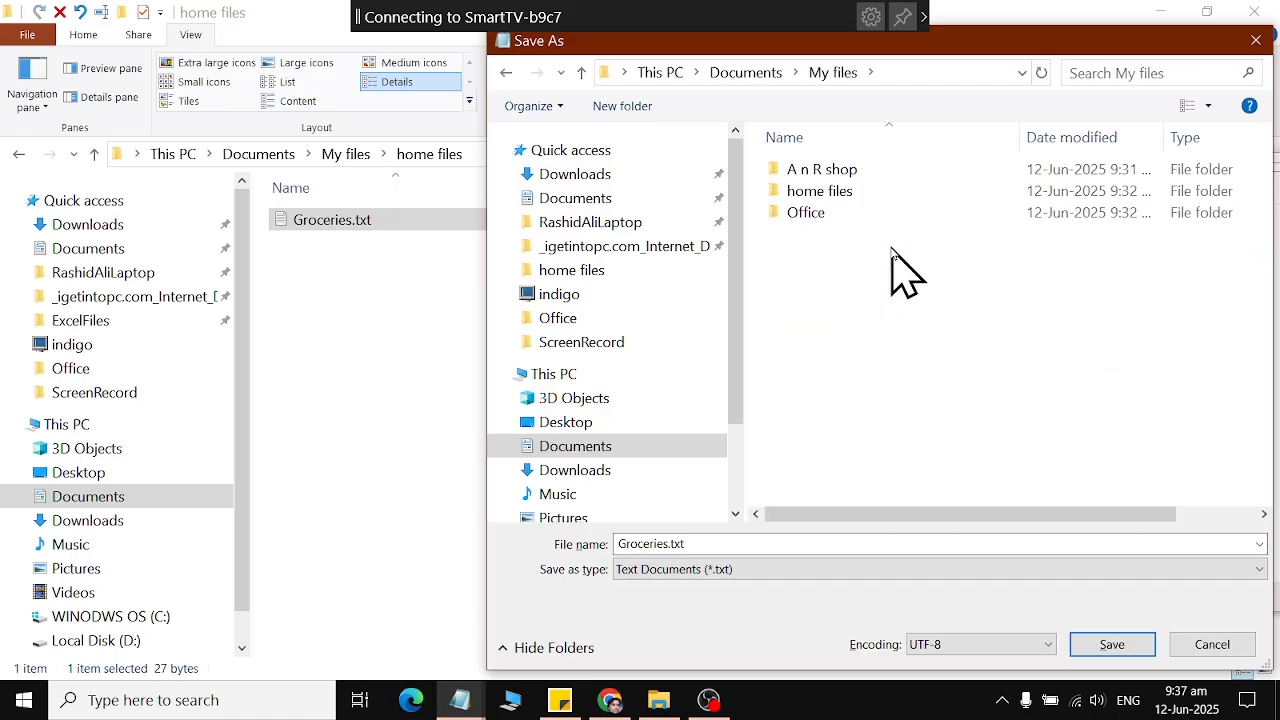
pyautogui.doubleClick(828, 194)
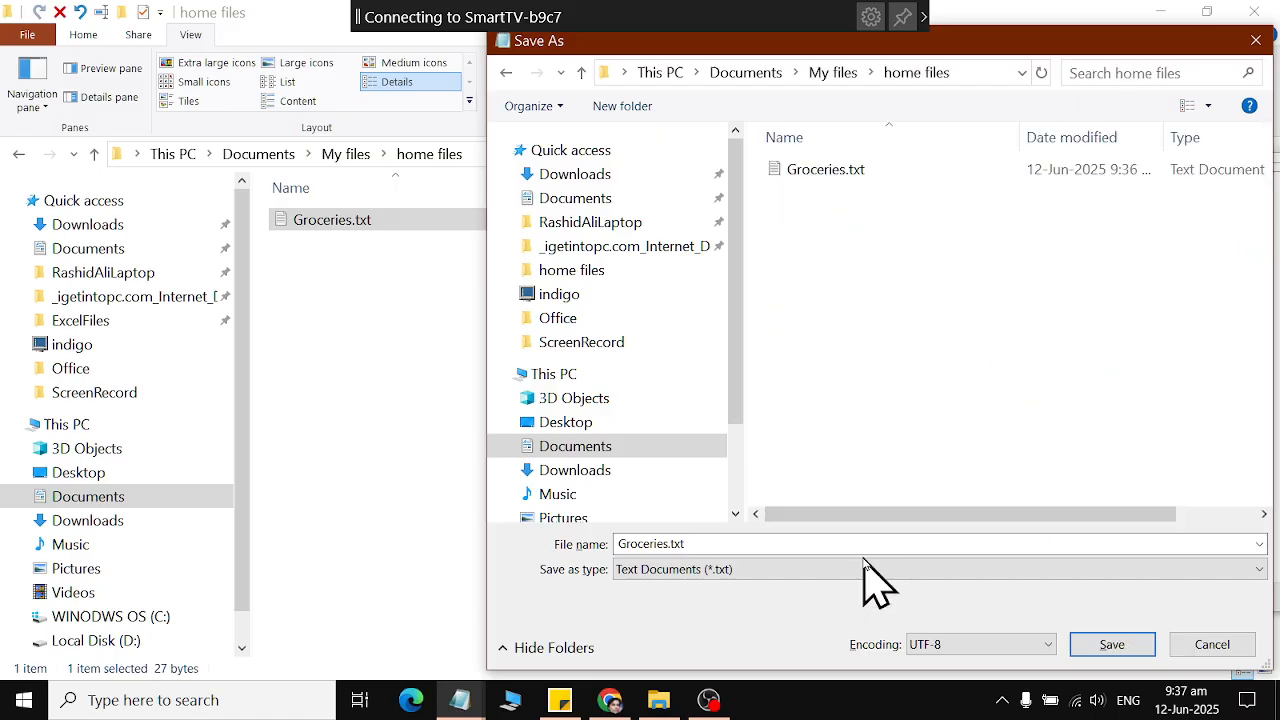
# Save the grocery list in home files as "11 June Grocieries List" and close its window.
pyautogui.click(711, 543)
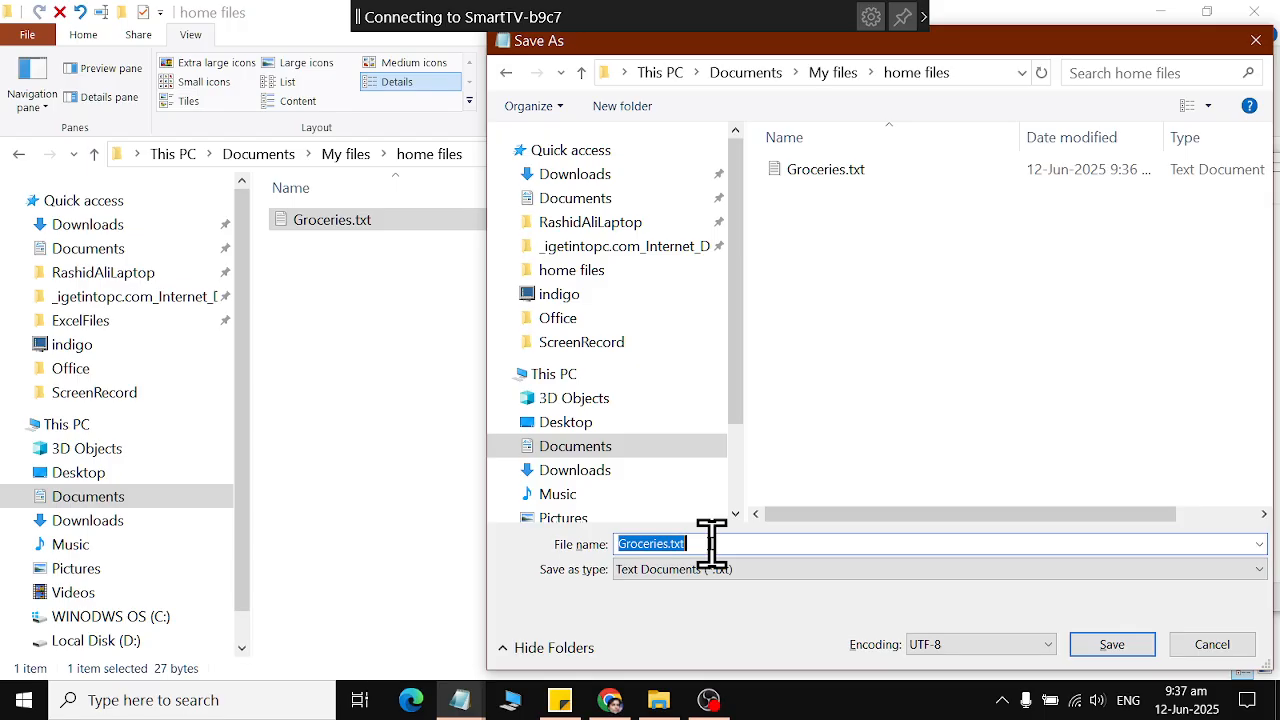
pyautogui.write('11 Jun')
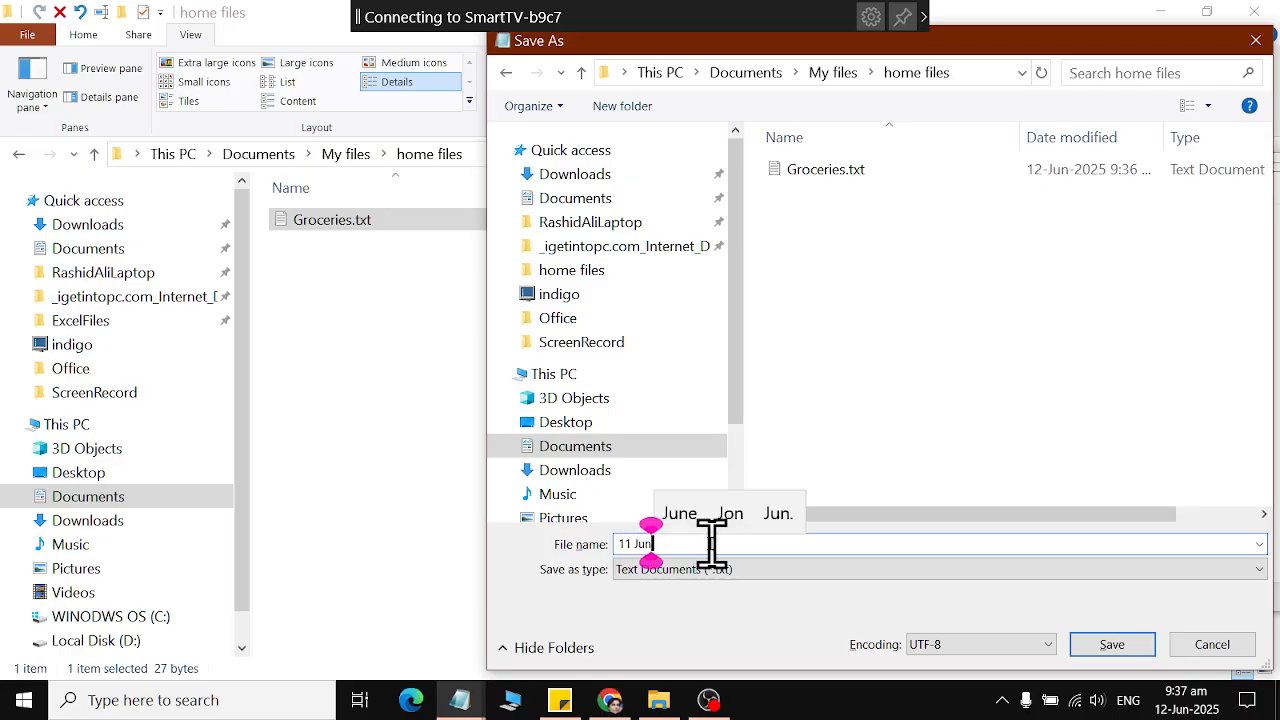
pyautogui.write('e Grocie')
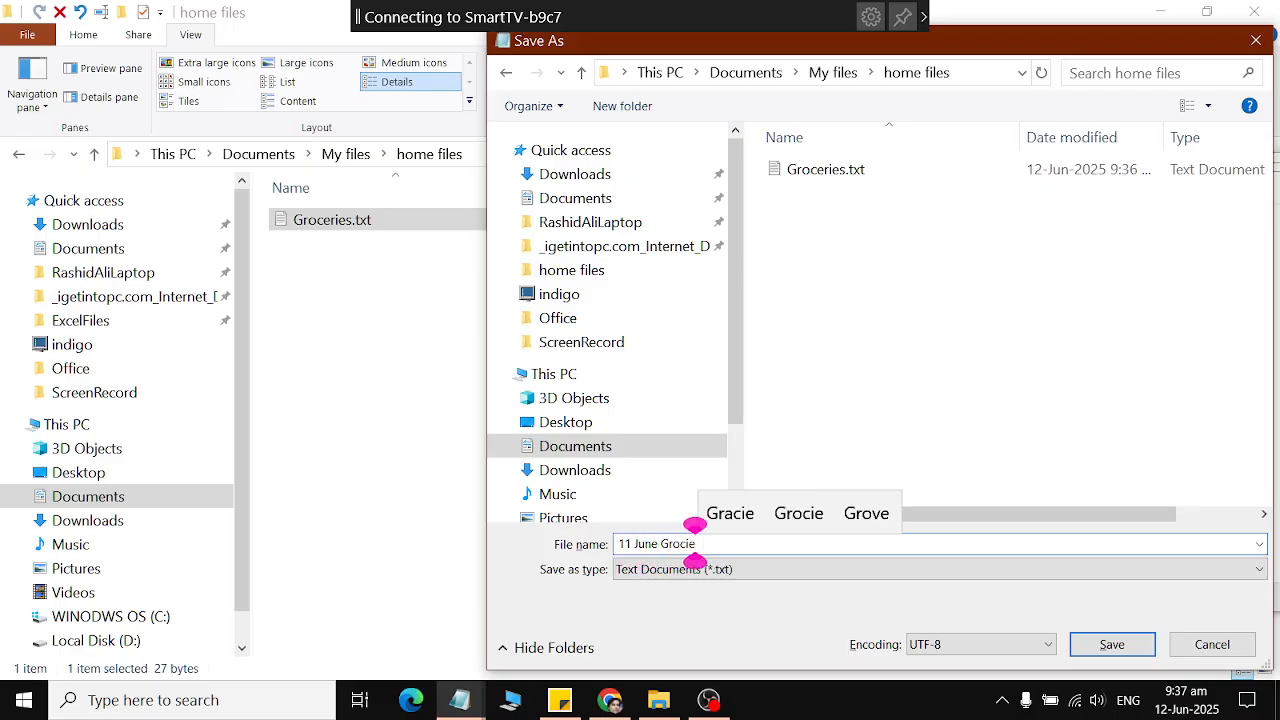
pyautogui.write('ries List')
pyautogui.press('Return')
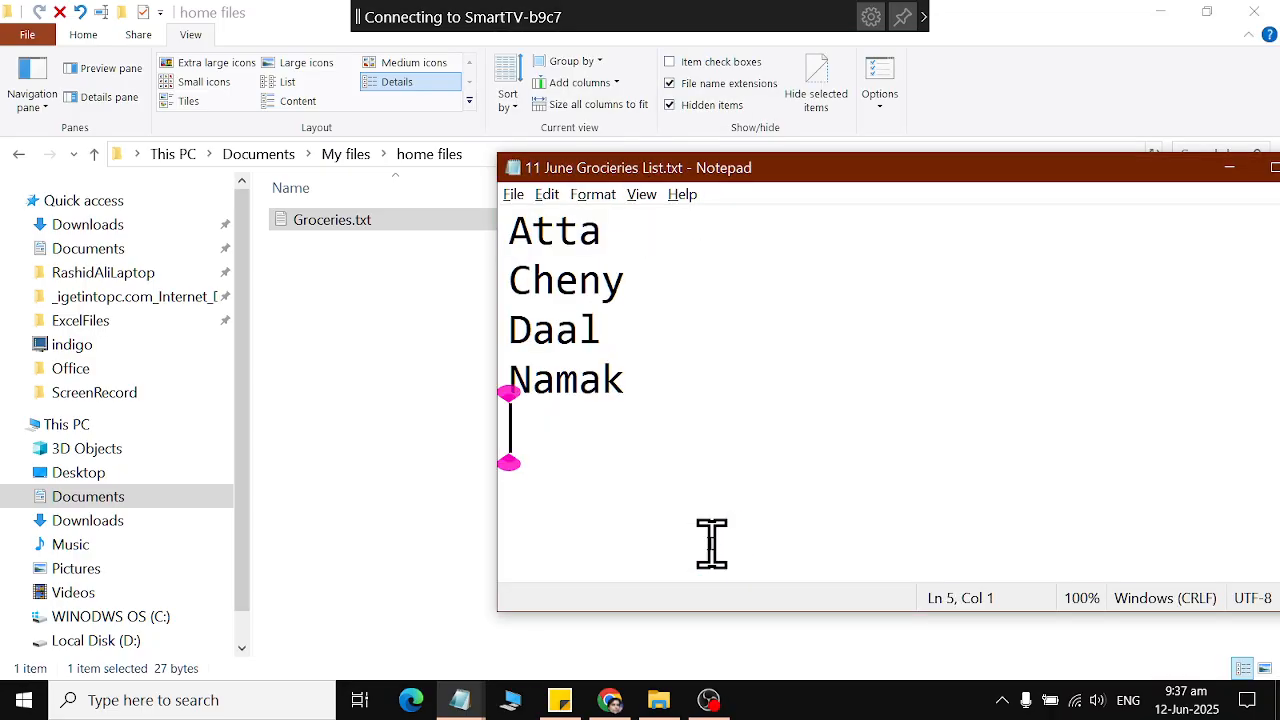
pyautogui.moveTo(1181, 174); pyautogui.dragTo(1035, 174)
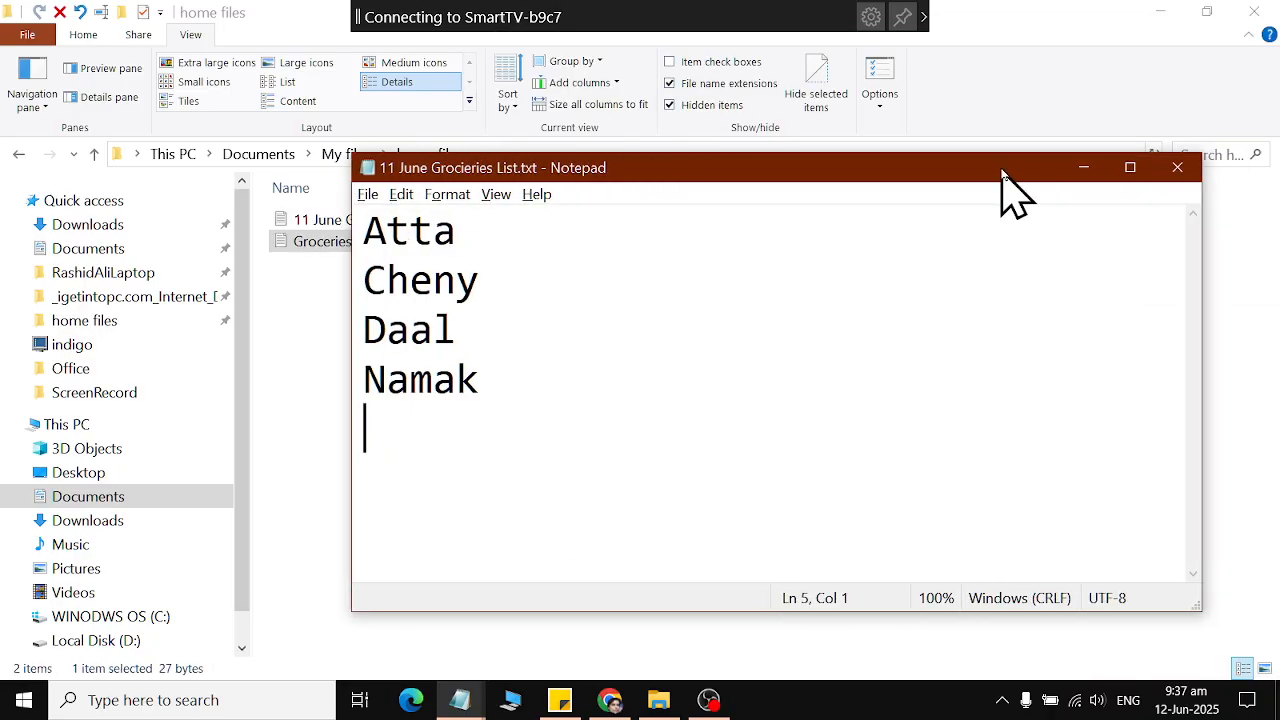
pyautogui.click(1212, 166)
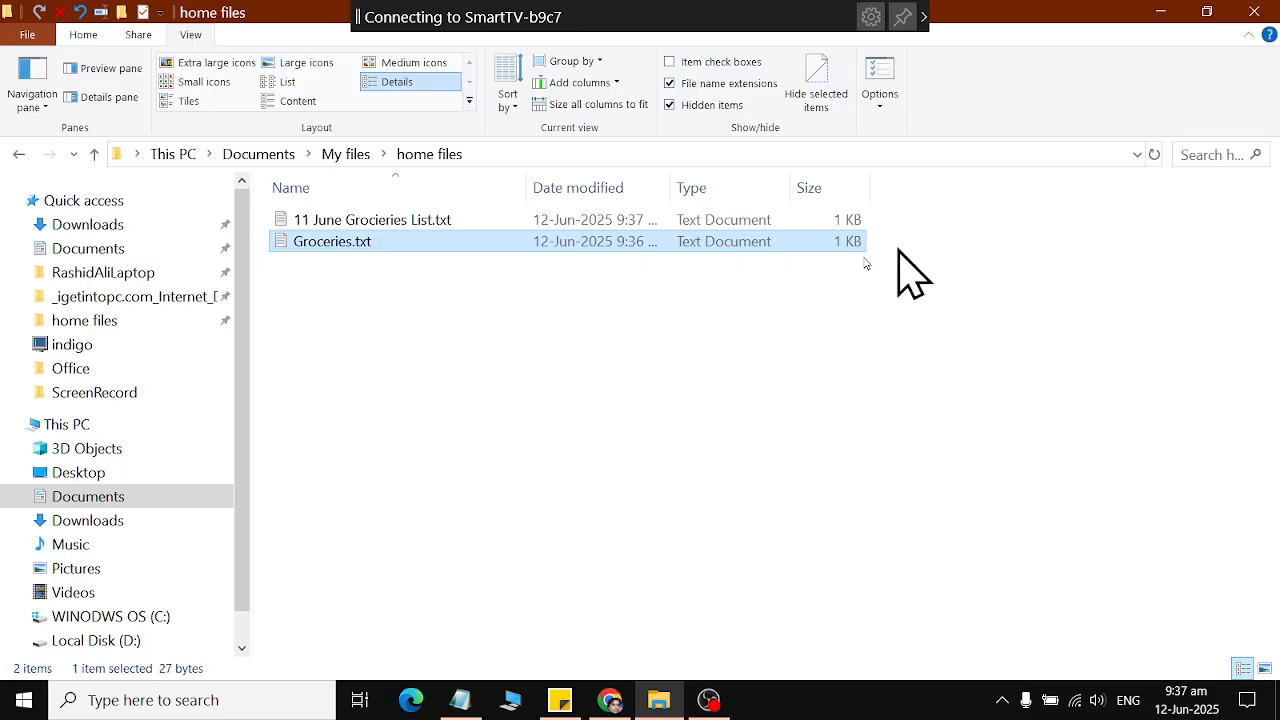
# Open 11 June Grocieries List.txt, save it under the new name "12 June Groceries List" in the same folder, and close it.
pyautogui.doubleClick(310, 222)
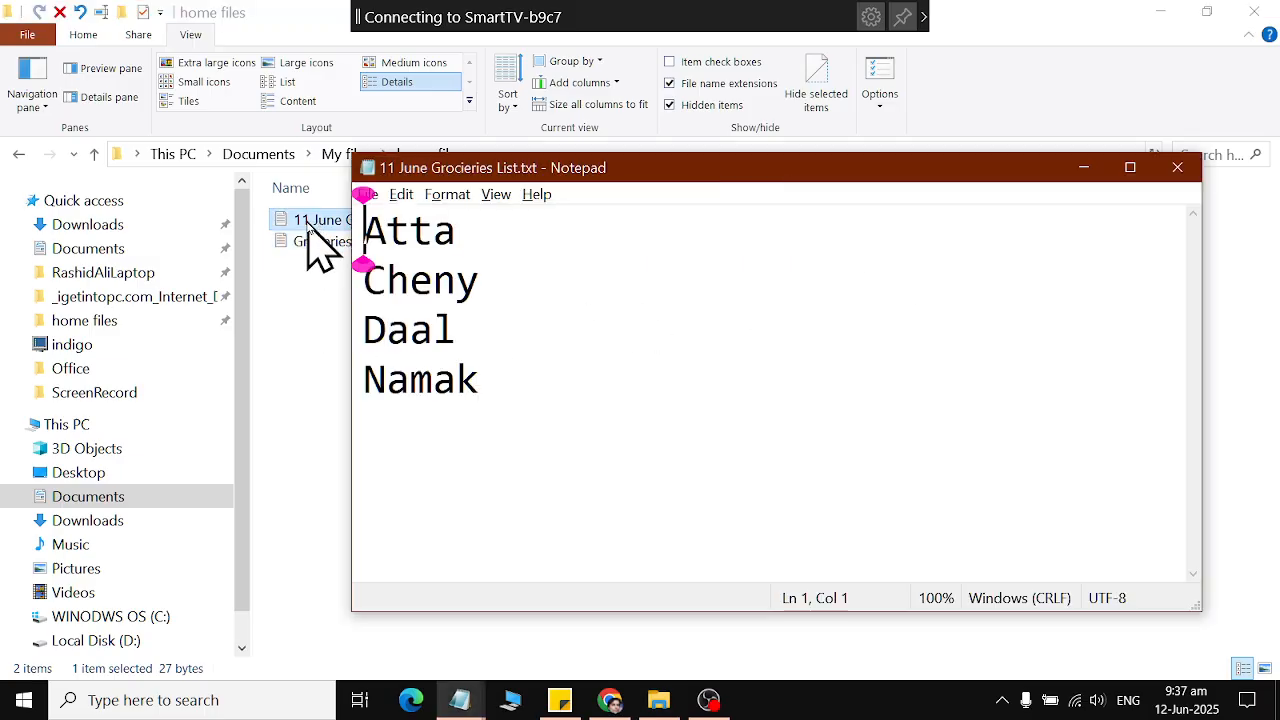
pyautogui.click(378, 194)
pyautogui.click(405, 306)
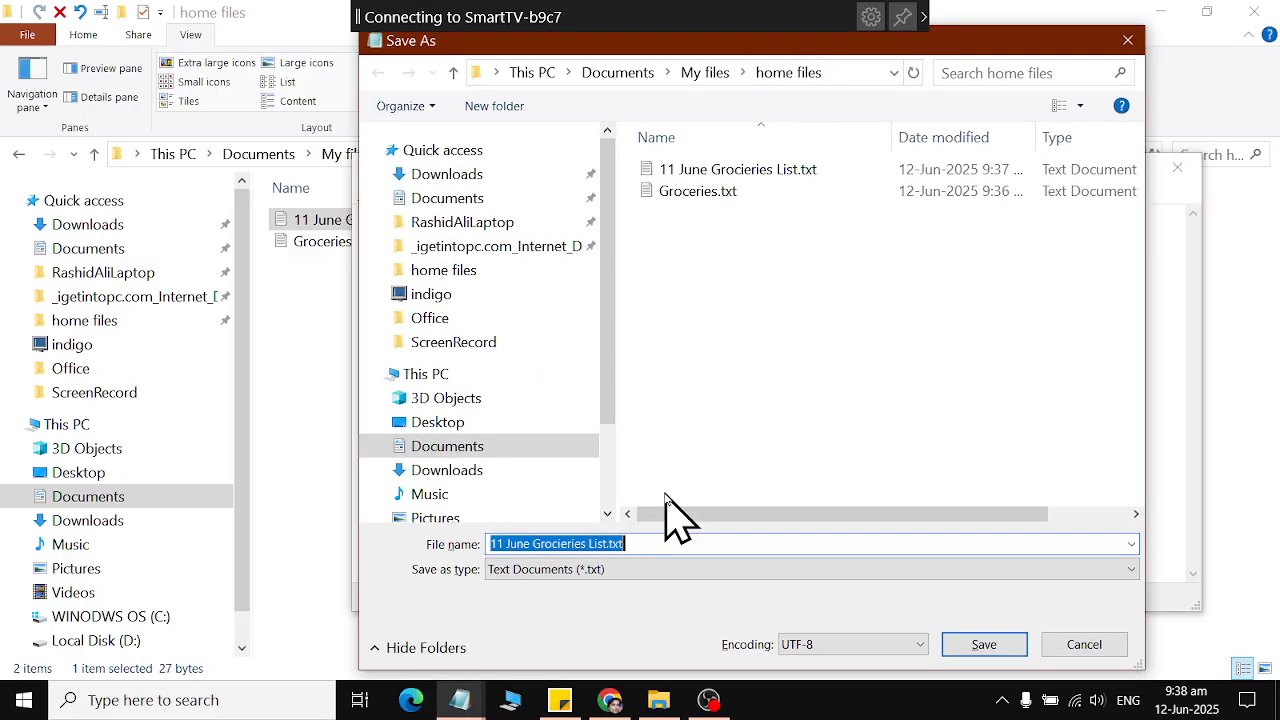
pyautogui.write('12  J')
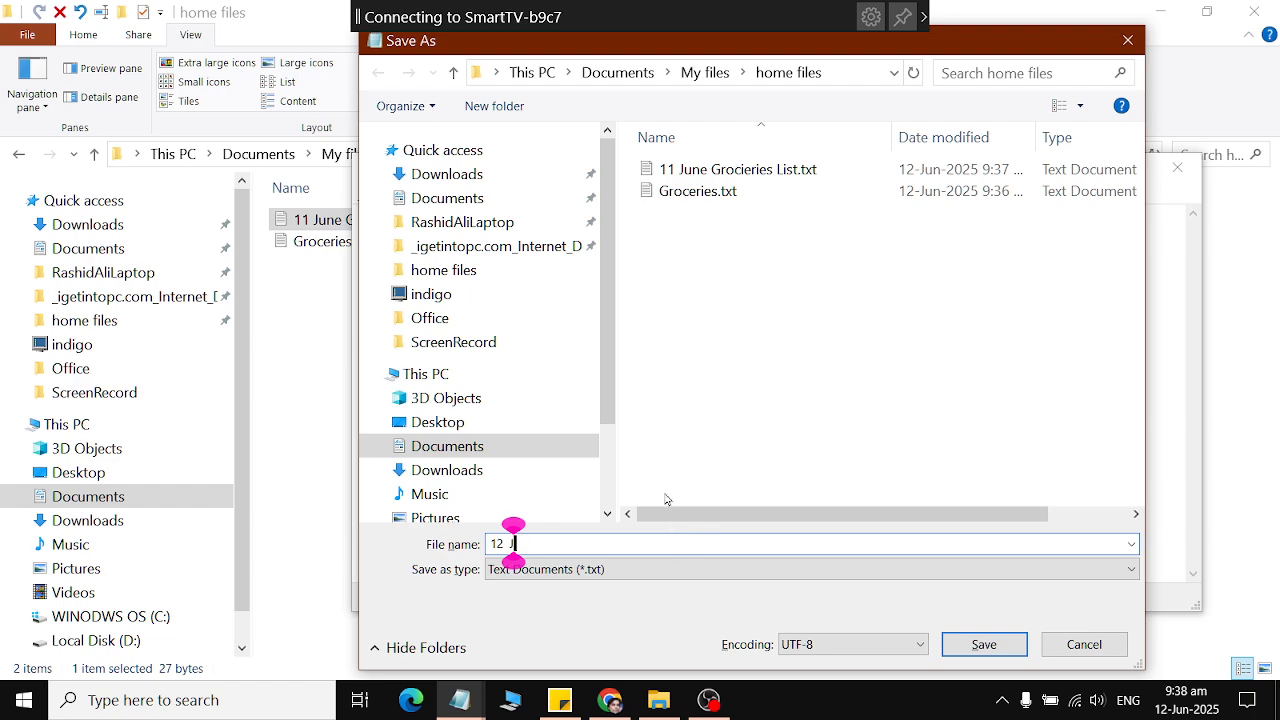
pyautogui.write('une Groceries List')
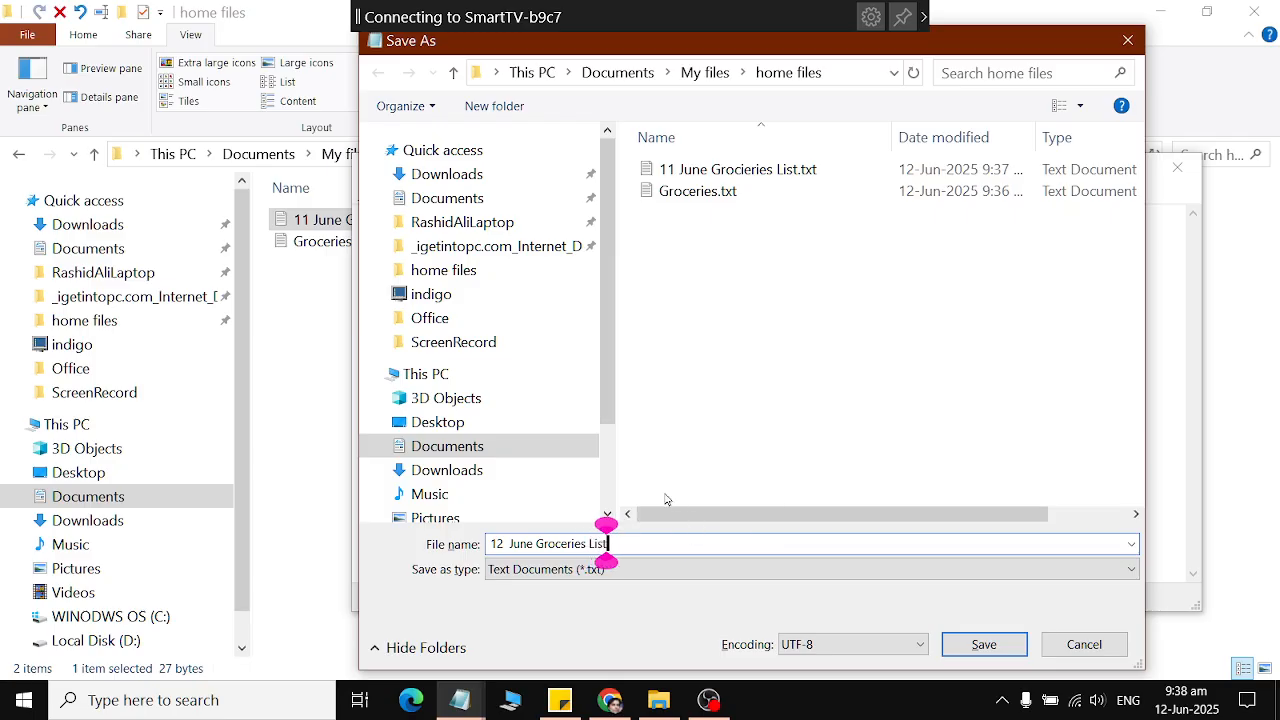
pyautogui.press('Return')
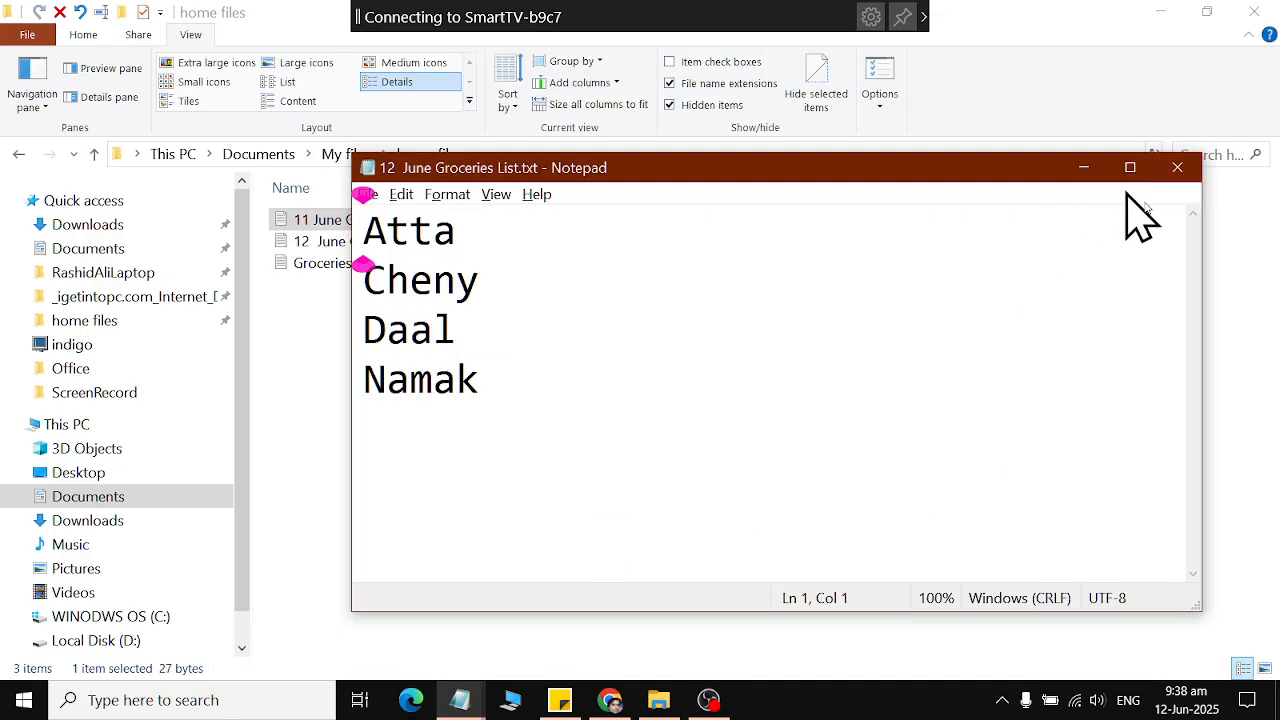
pyautogui.click(1180, 168)
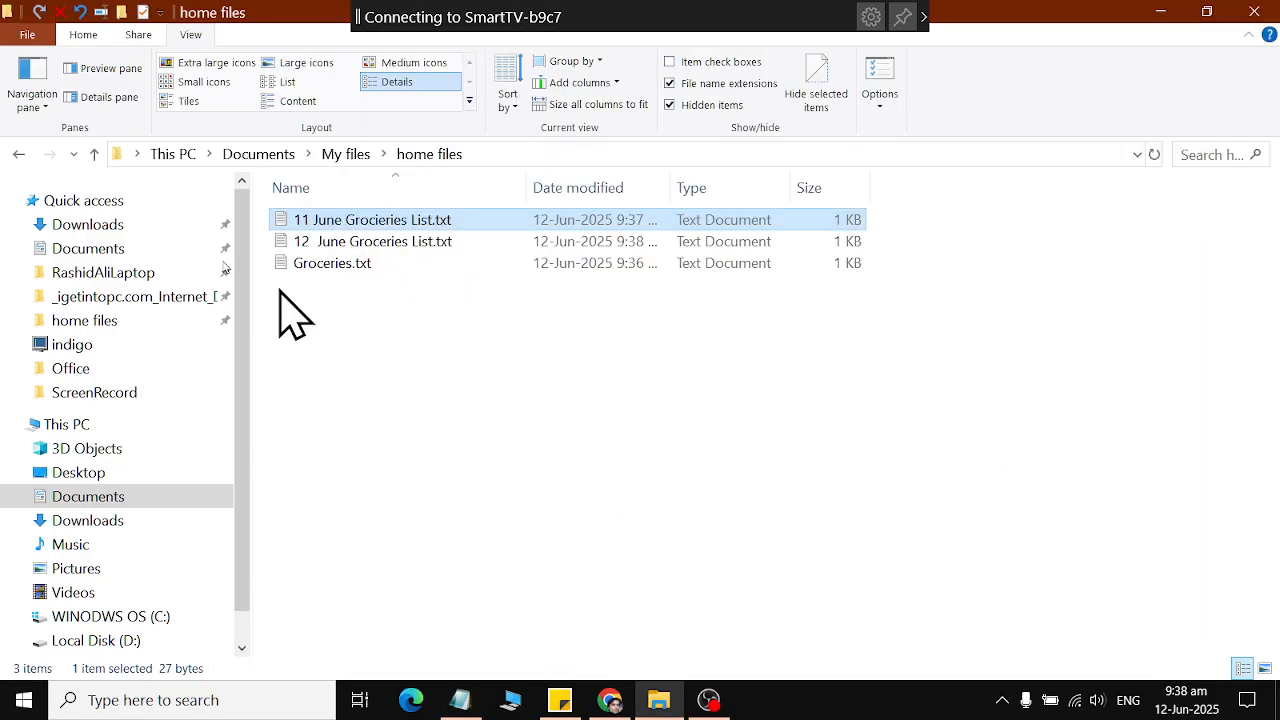
# Open 12 June Groceries List.txt to check its contents, closing it after viewing.
pyautogui.doubleClick(300, 242)
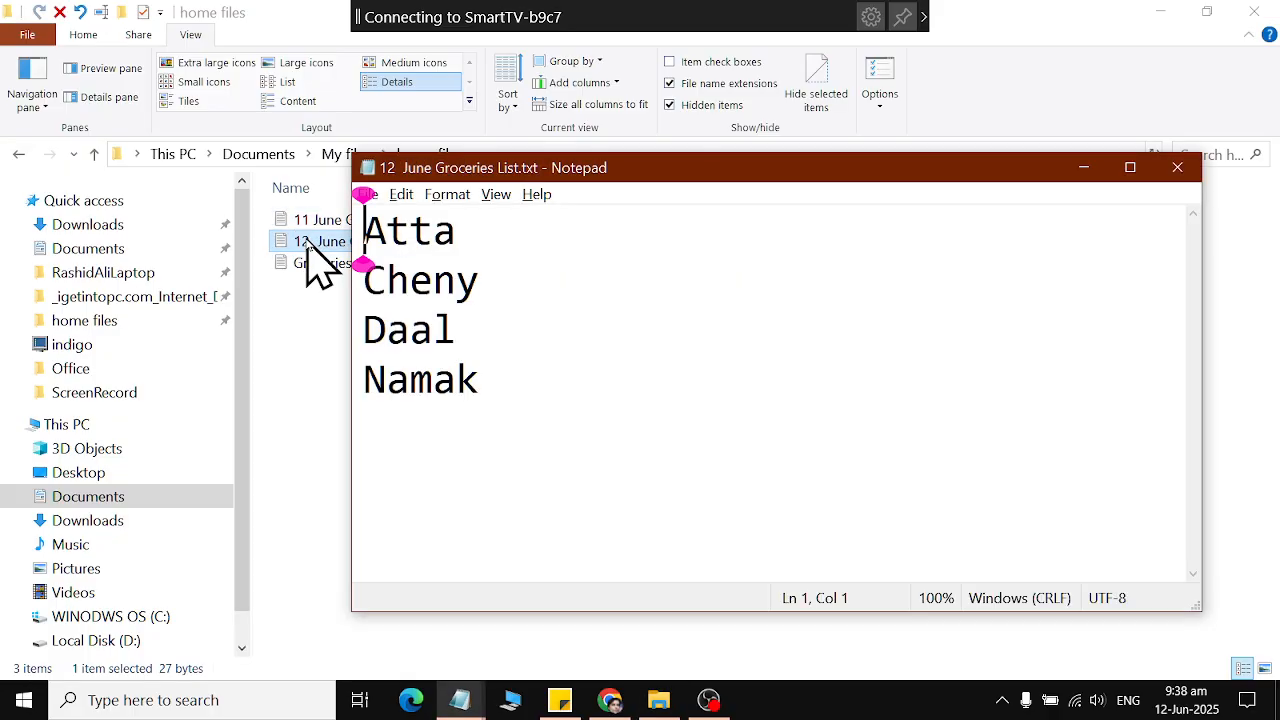
pyautogui.click(1178, 170)
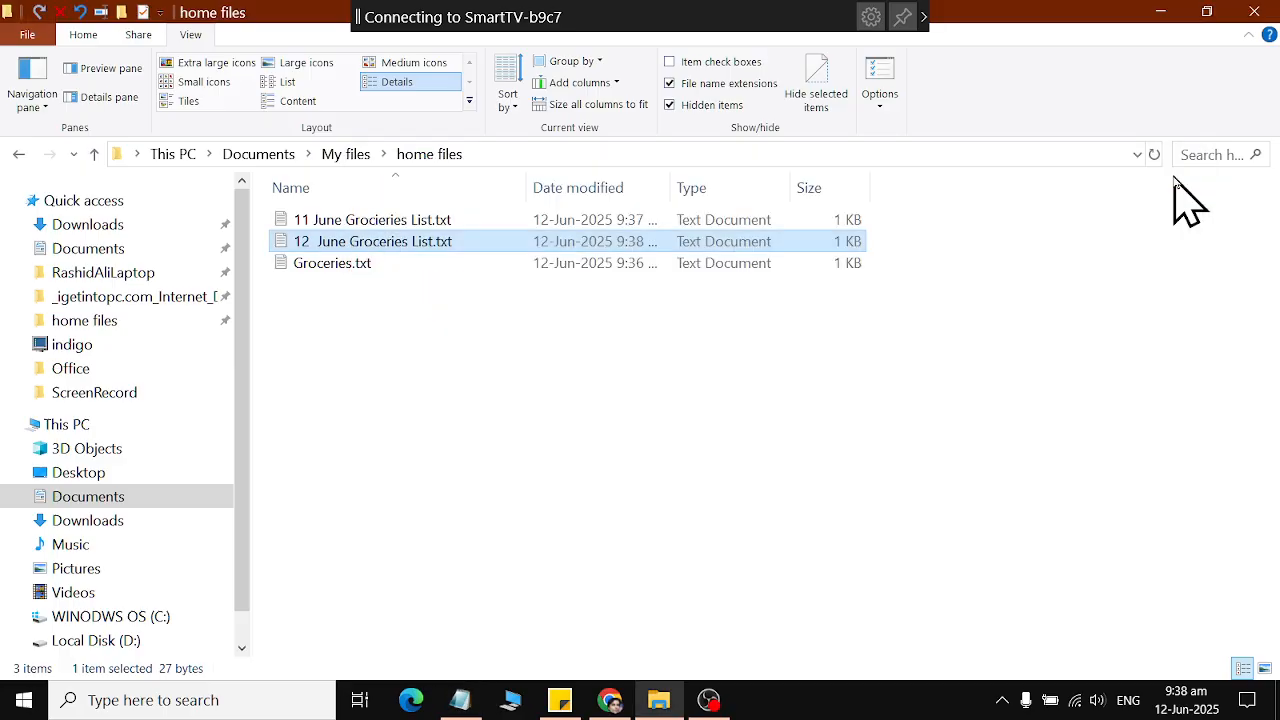
pyautogui.click(505, 342)
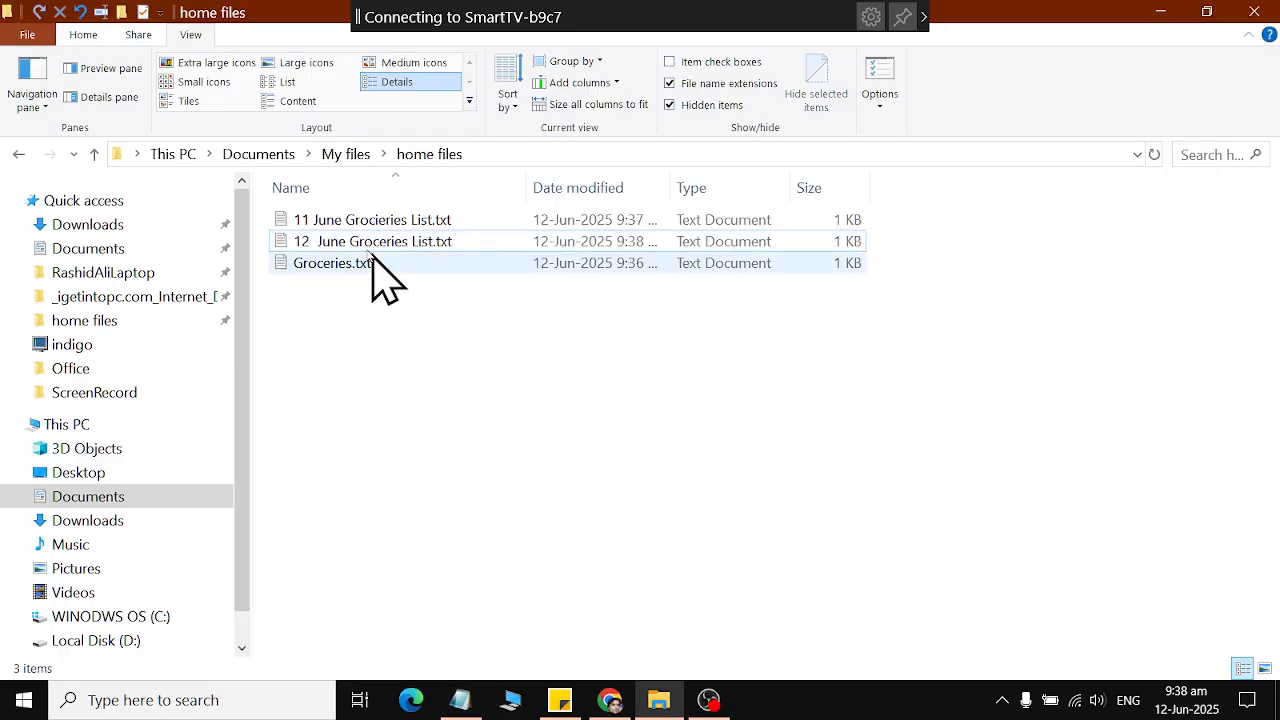
# Copy Groceries.txt and paste the duplicate into the same home files folder.
pyautogui.rightClick(341, 272)
pyautogui.click(391, 557)
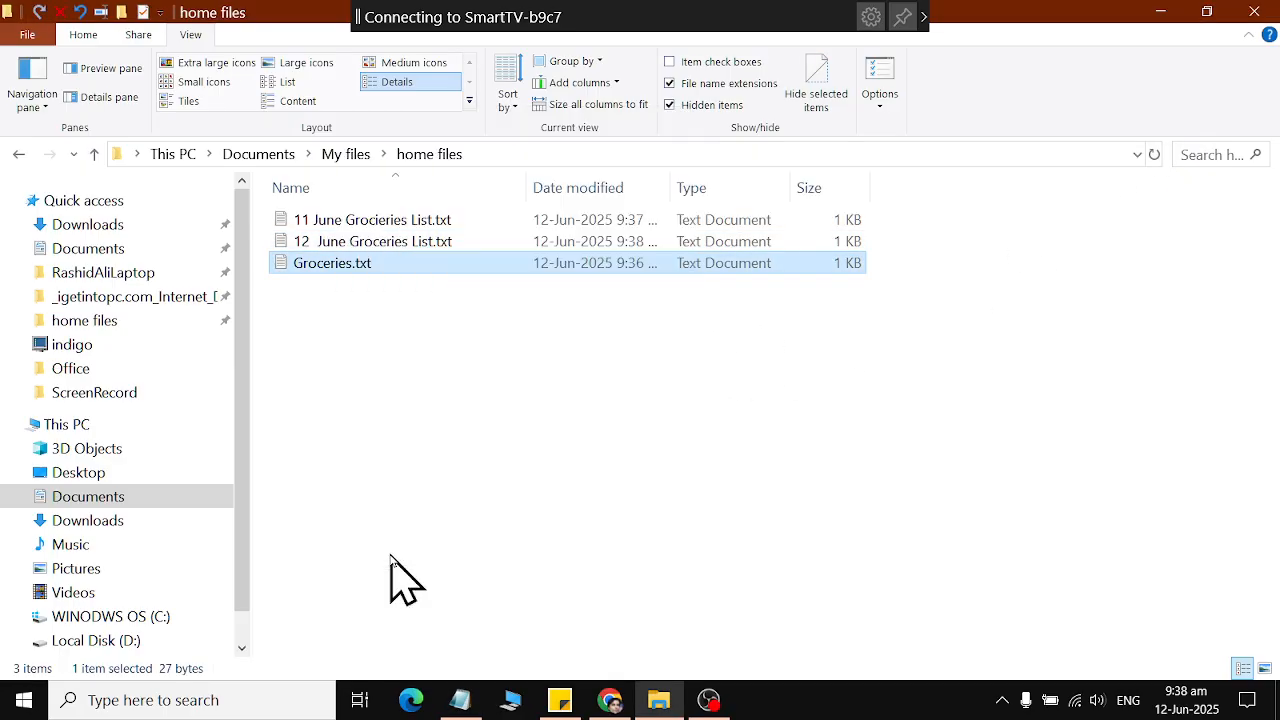
pyautogui.click(540, 324)
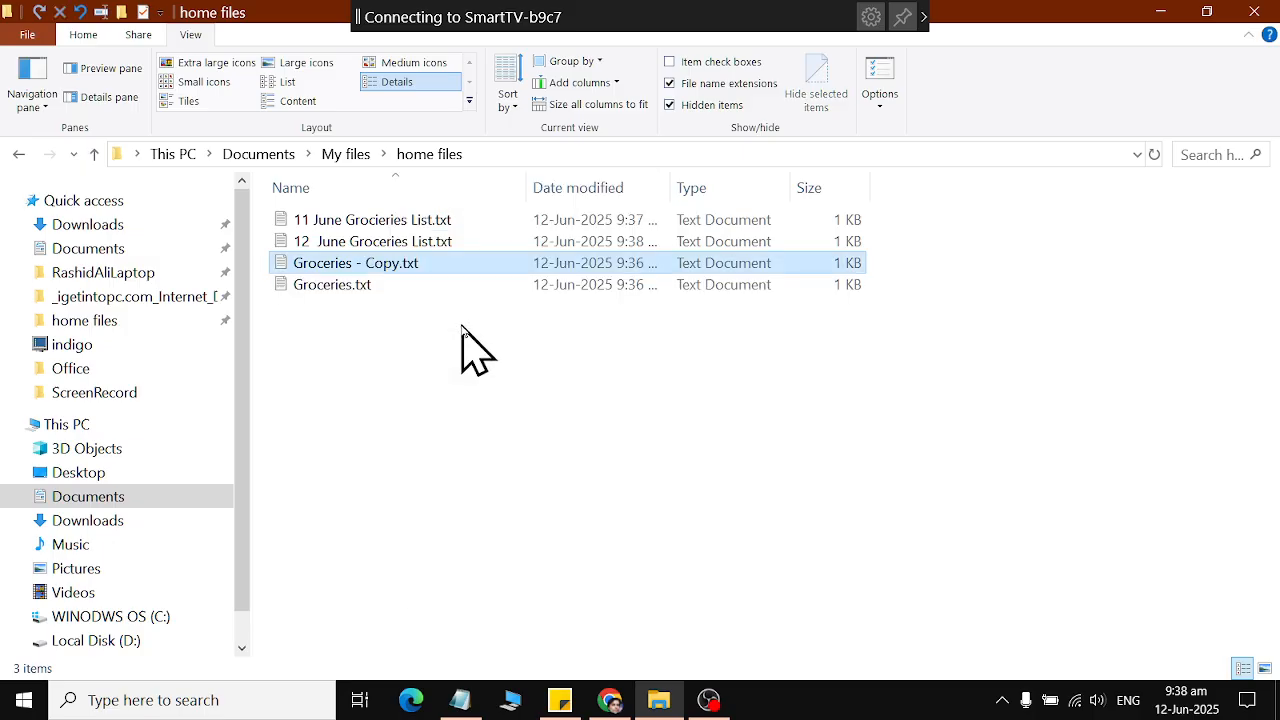
# Rename the copy of Groceries.txt as "13 June Groceries List", keeping the .txt extension.
pyautogui.rightClick(362, 270)
pyautogui.click(400, 642)
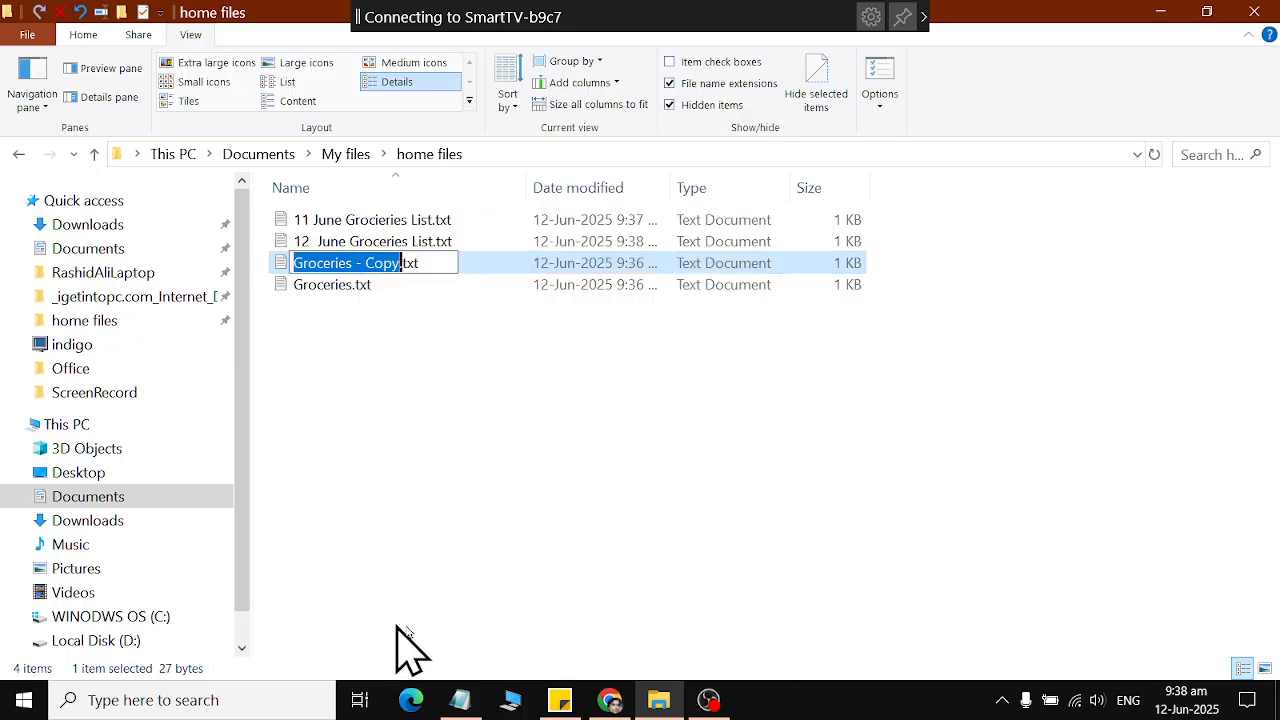
pyautogui.write('13 June Gr')
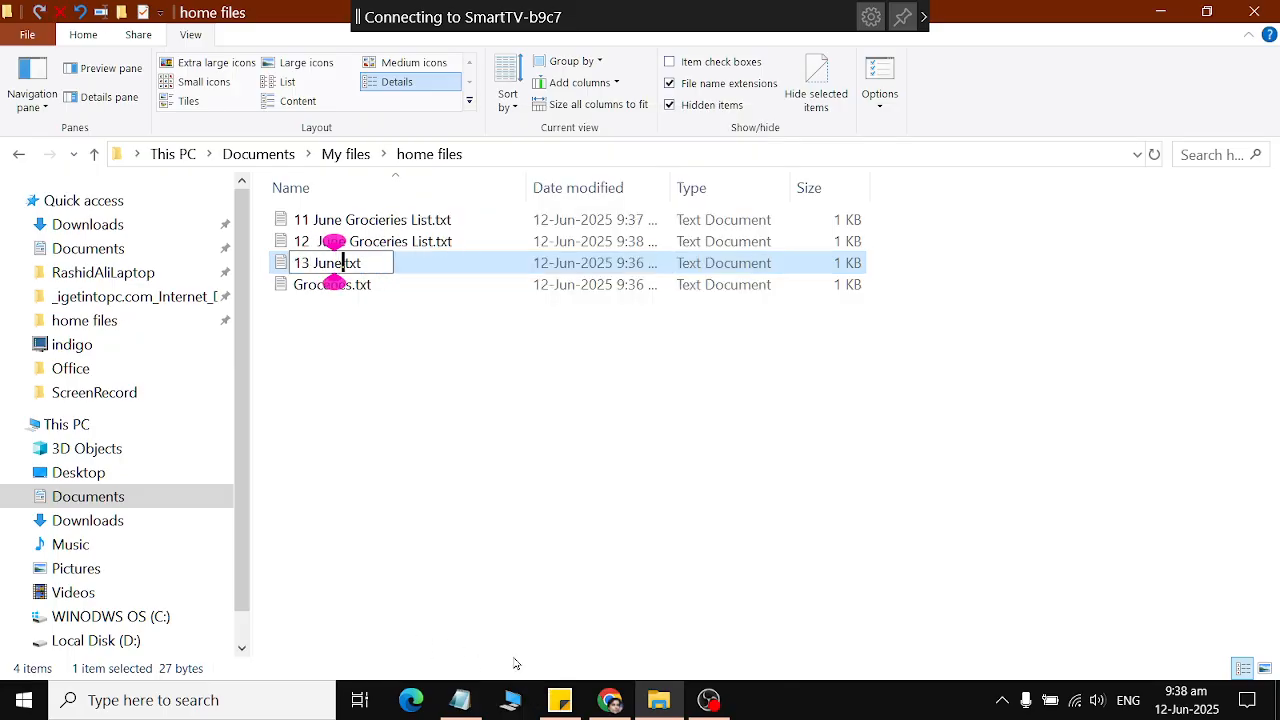
pyautogui.write('oceries Li')
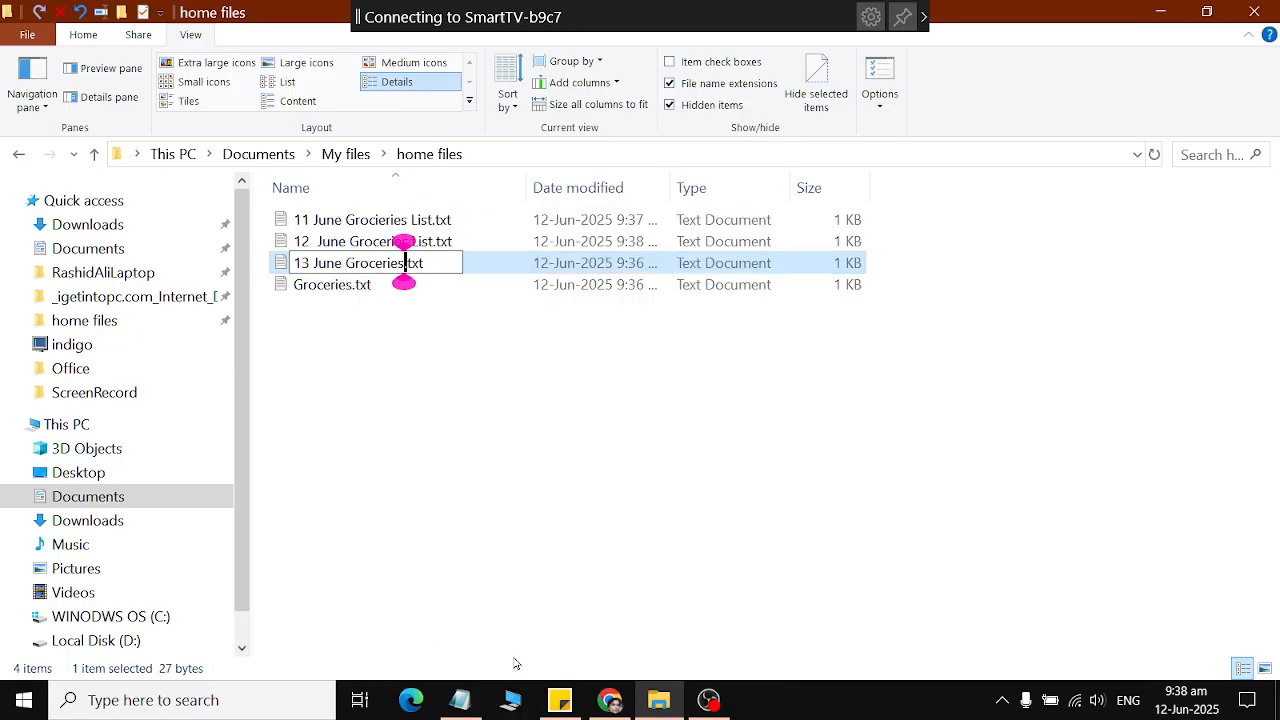
pyautogui.write('st')
pyautogui.press('Return')
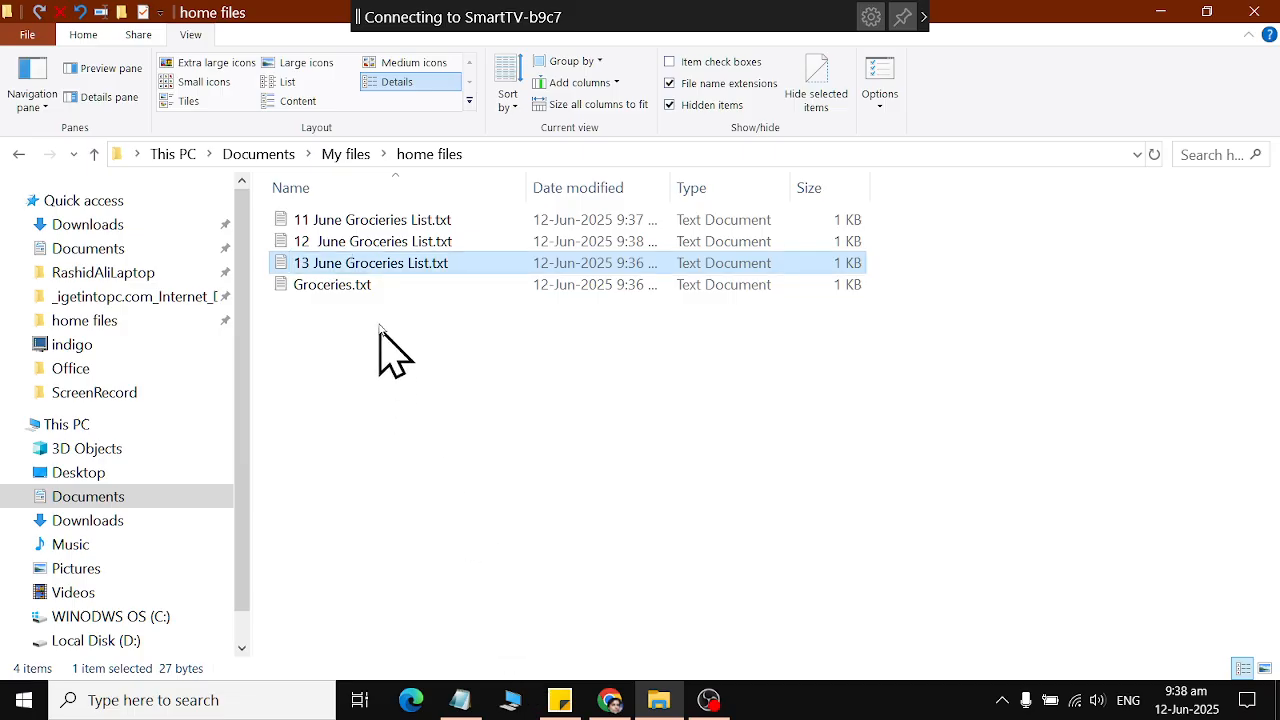
# Open 13 June Groceries List.txt to check the copied list, closing it after viewing.
pyautogui.doubleClick(391, 278)
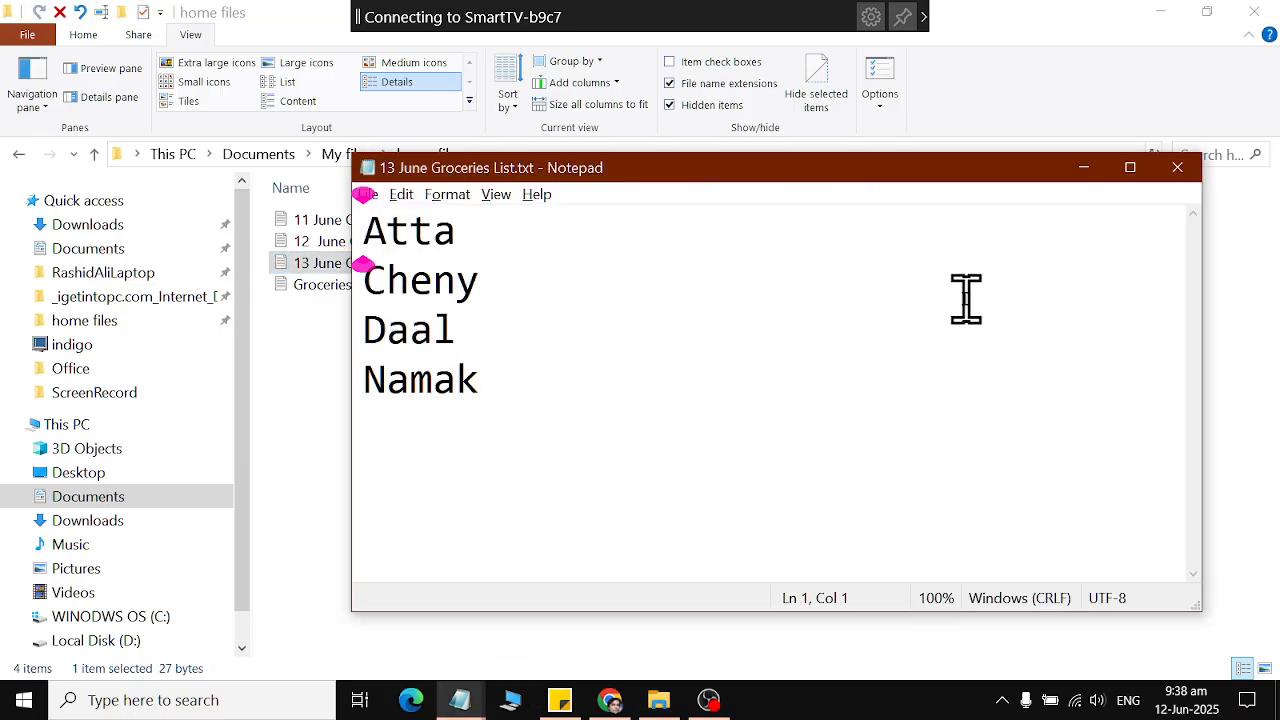
pyautogui.click(1177, 167)
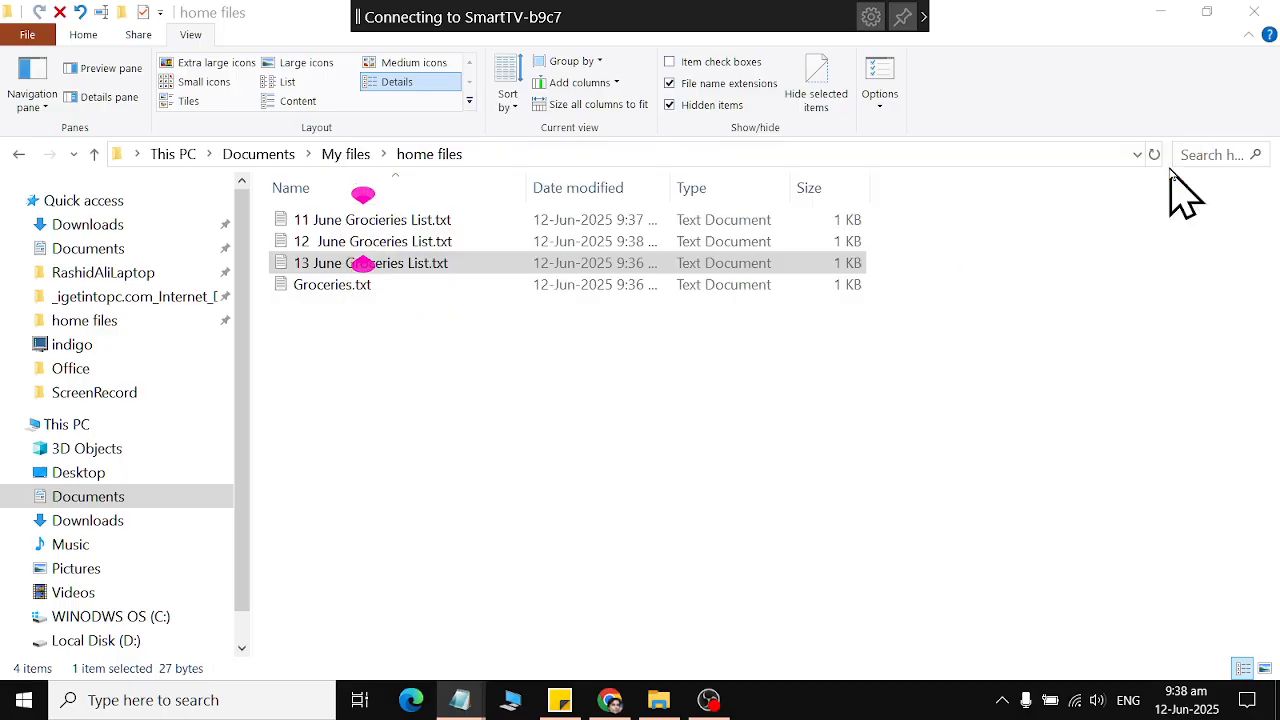
pyautogui.click(594, 414)
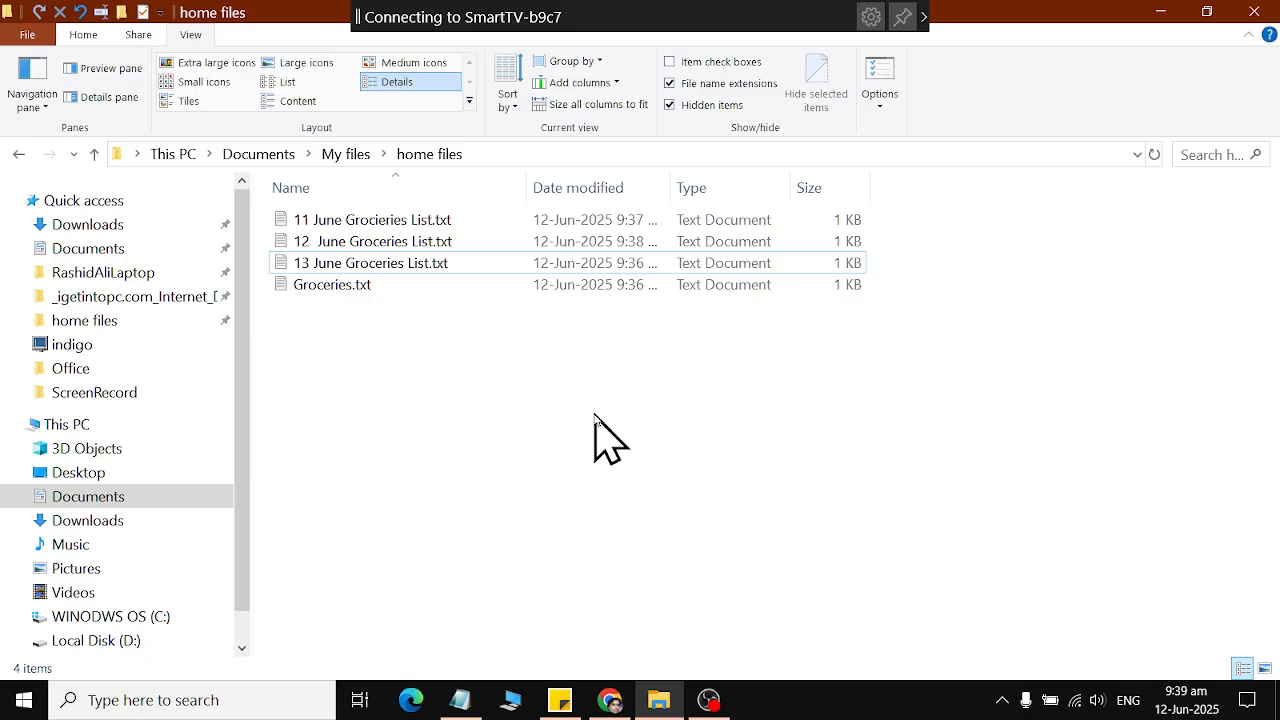
# Open Expense.txt from the Office folder inside My files and delete all of its text.
pyautogui.hotkey('alt', 'Up')
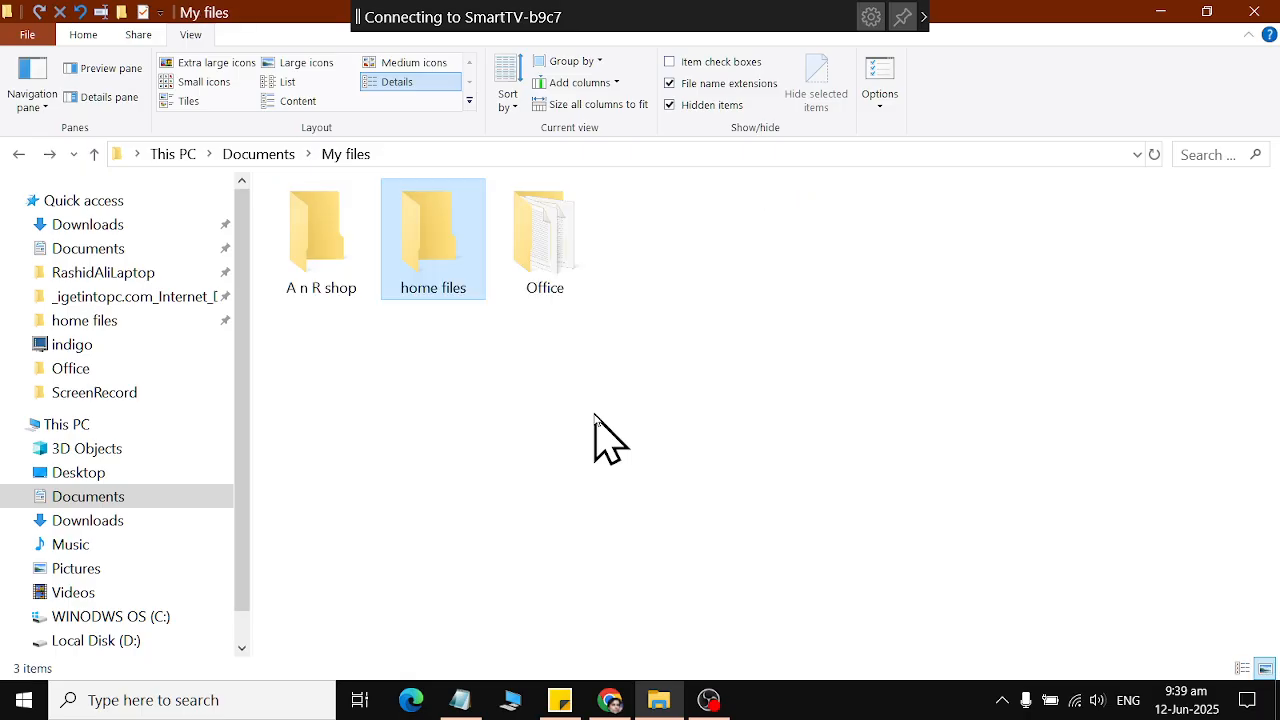
pyautogui.press('Right')
pyautogui.press('Return')
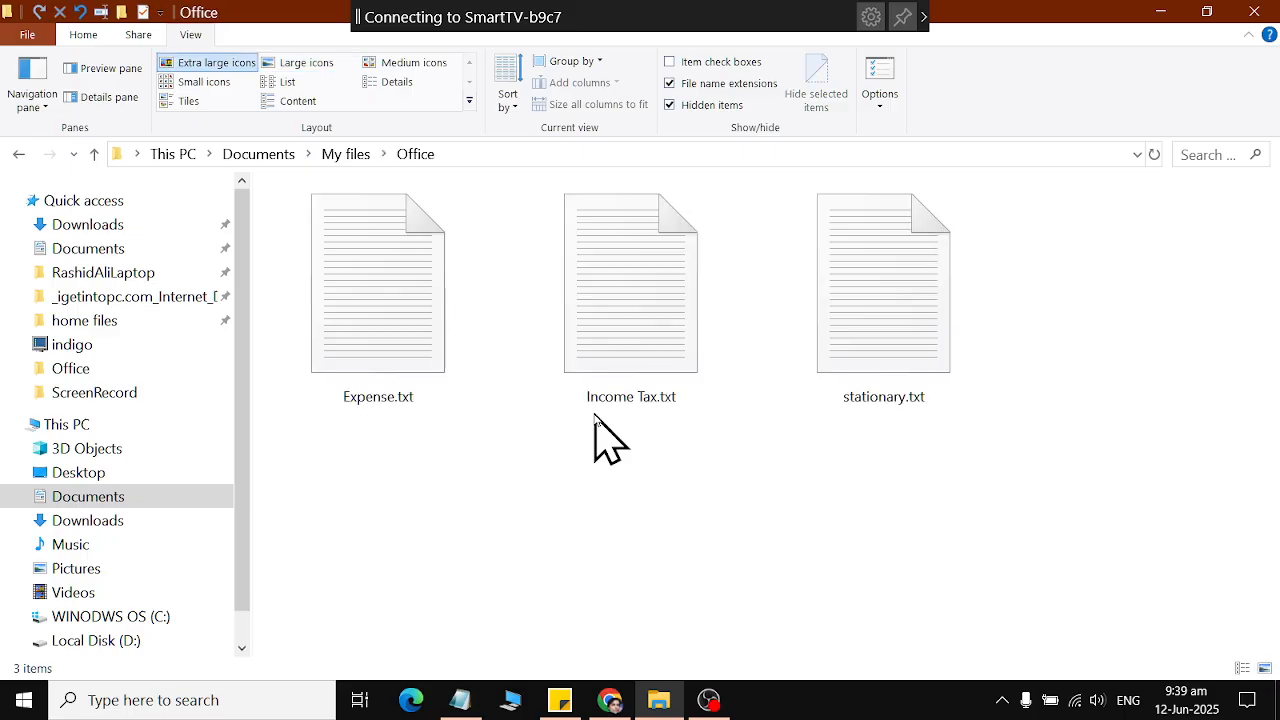
pyautogui.click(405, 318)
pyautogui.doubleClick(405, 318)
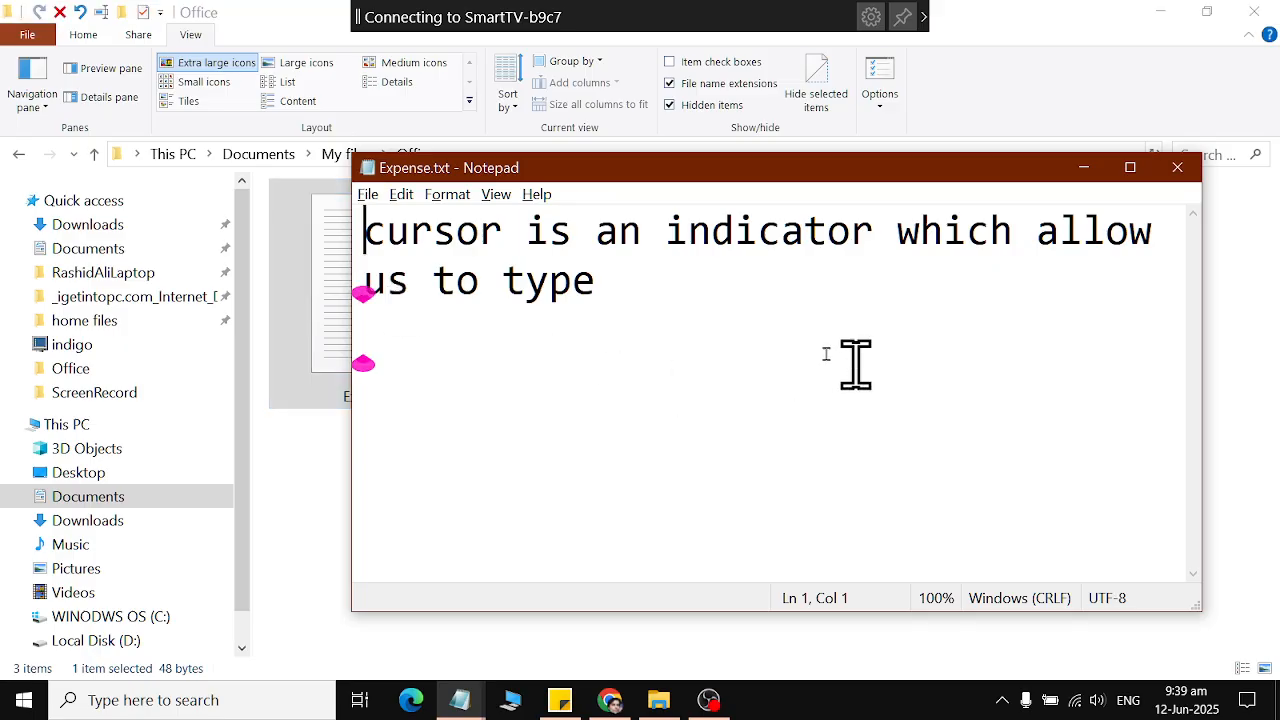
pyautogui.hotkey('ctrl', 'a')
pyautogui.press('Delete')
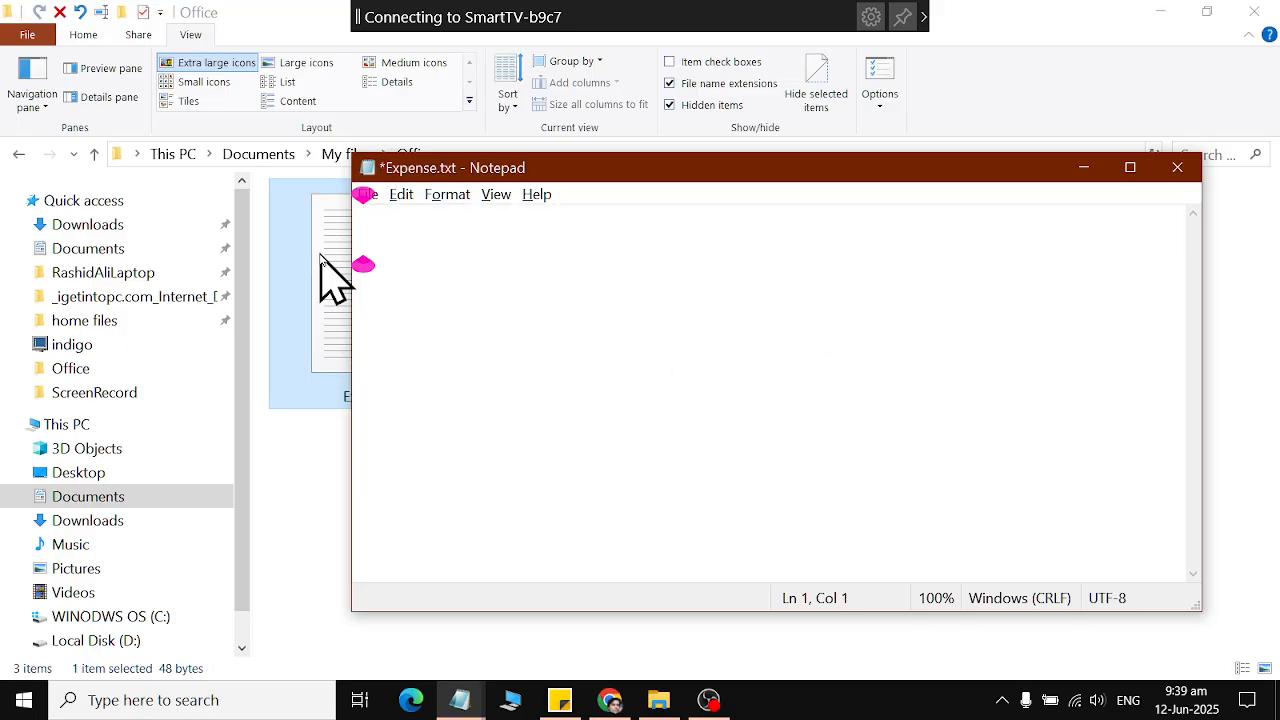
# Enter the expense lines "Electricity 2000" and "Gas 4000" in Expense.txt, with a tab before the gas amount.
pyautogui.write('Electric')
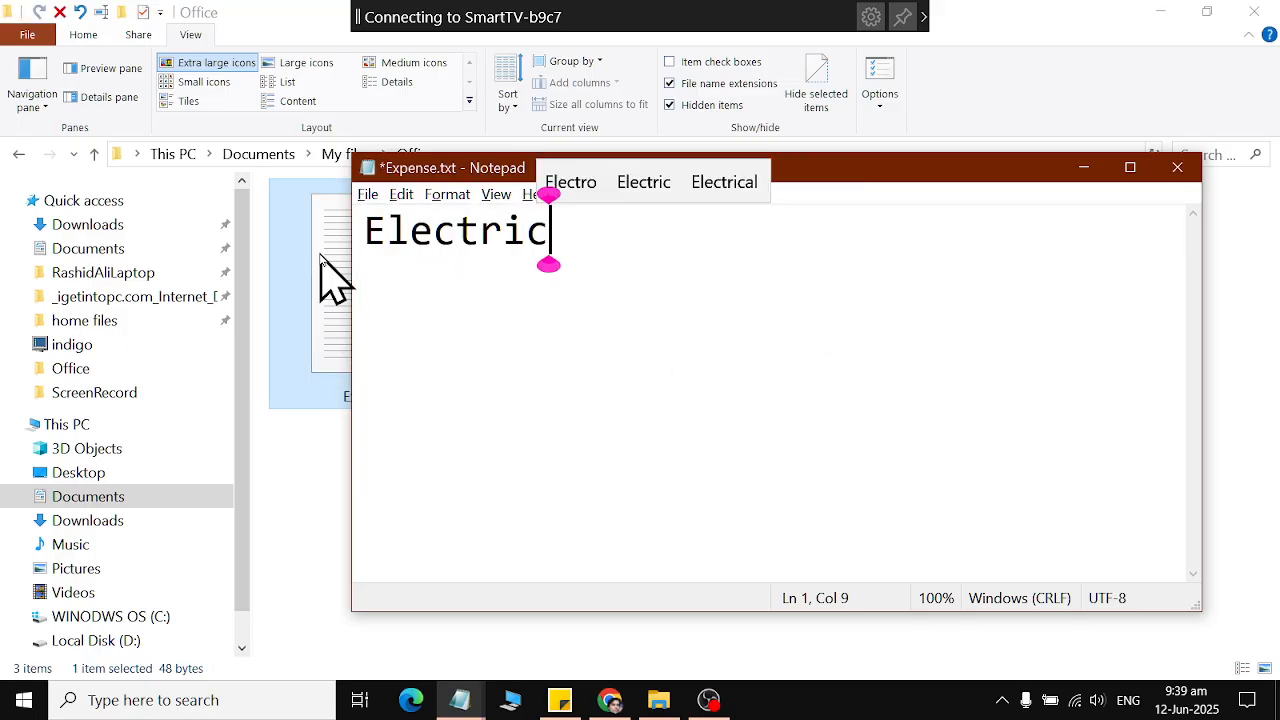
pyautogui.write('ity 2000')
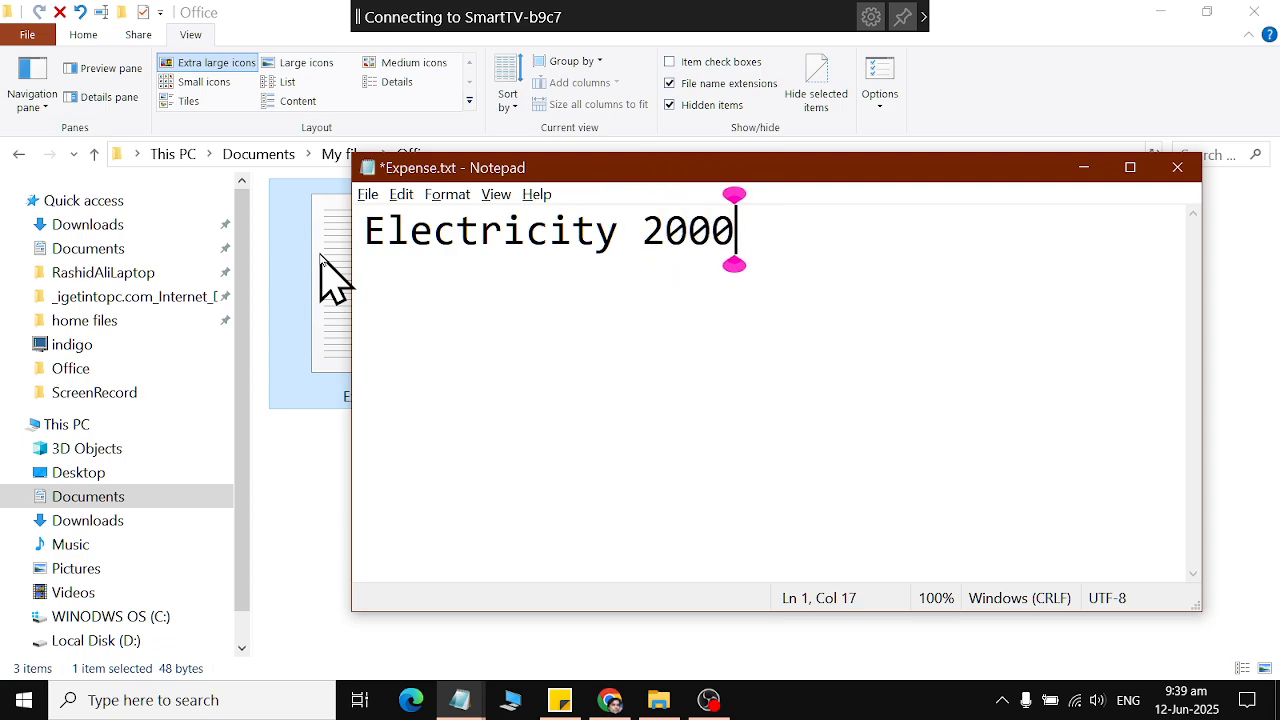
pyautogui.press('Return')
pyautogui.write('Gas')
pyautogui.press('Tab')
pyautogui.write('4000')
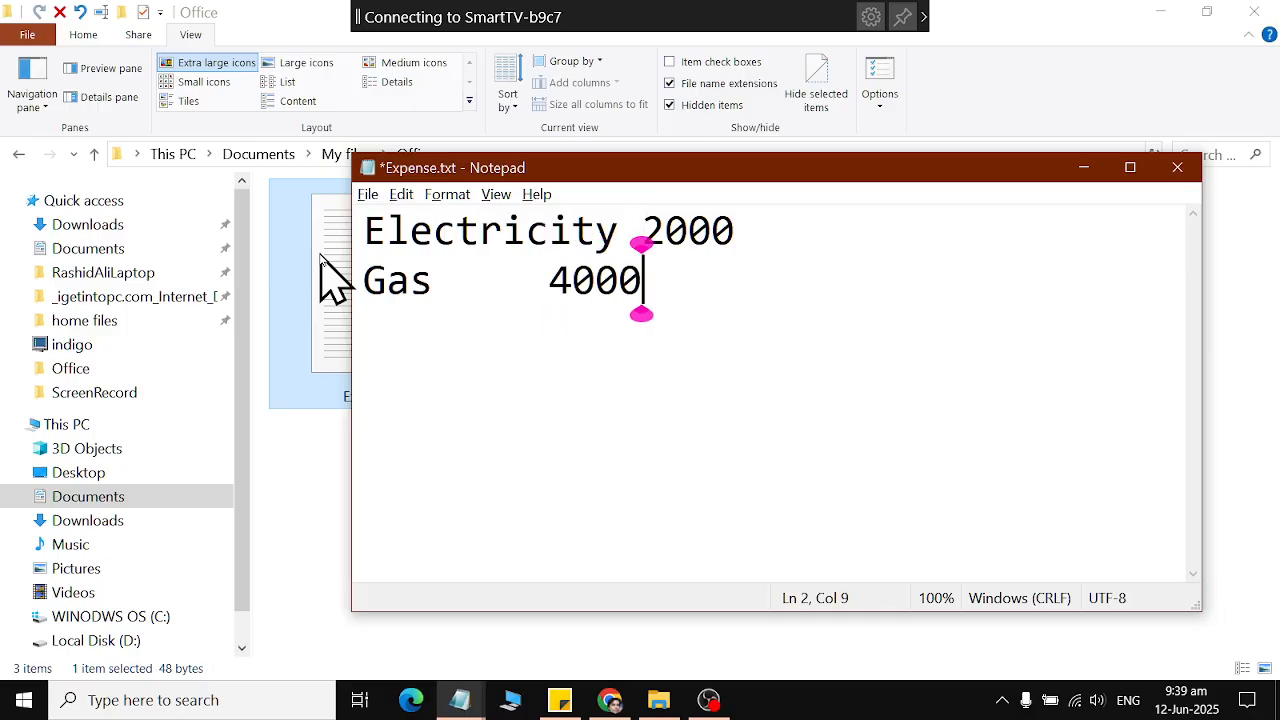
# Add a third line for Telephone with the amount 6000 set off by tabs, and save Expense.txt.
pyautogui.press('Return')
pyautogui.write('Telepo')
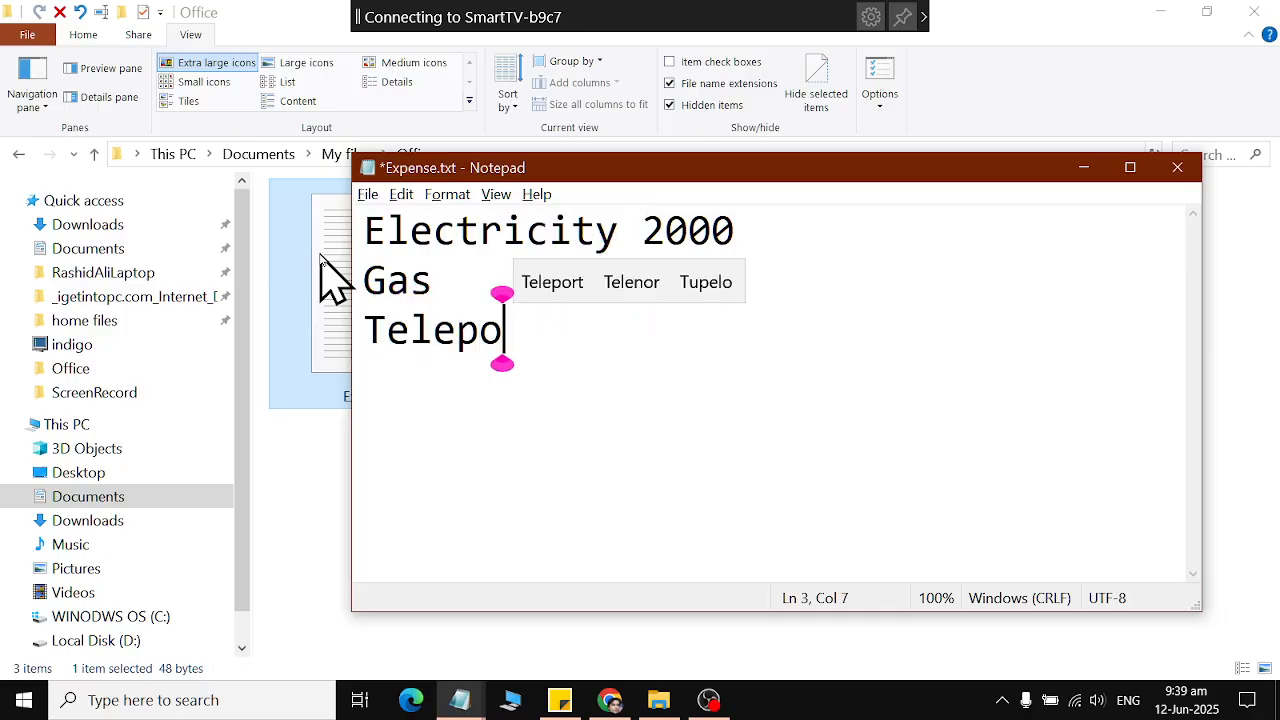
pyautogui.press('BackSpace')
pyautogui.write('hine')
pyautogui.press('BackSpace')
pyautogui.press('BackSpace')
pyautogui.press('BackSpace')
pyautogui.write('one')
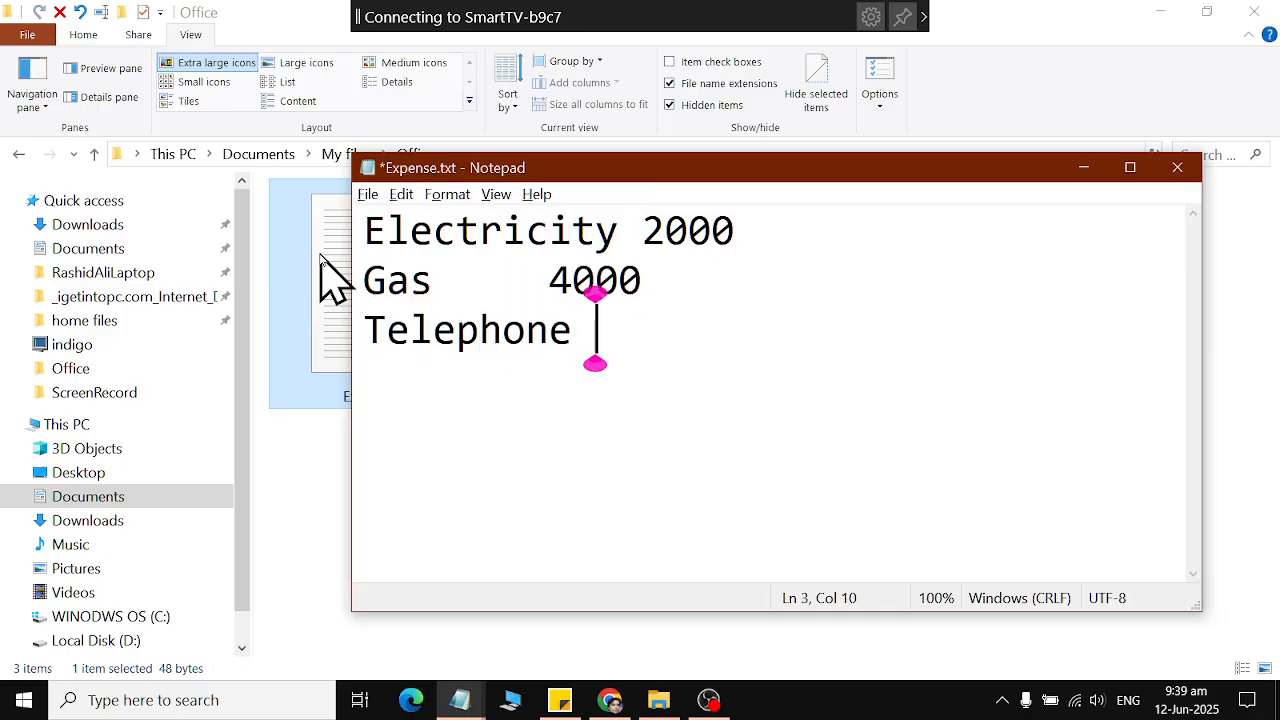
pyautogui.press('Tab')
pyautogui.press('Tab')
pyautogui.write('6000')
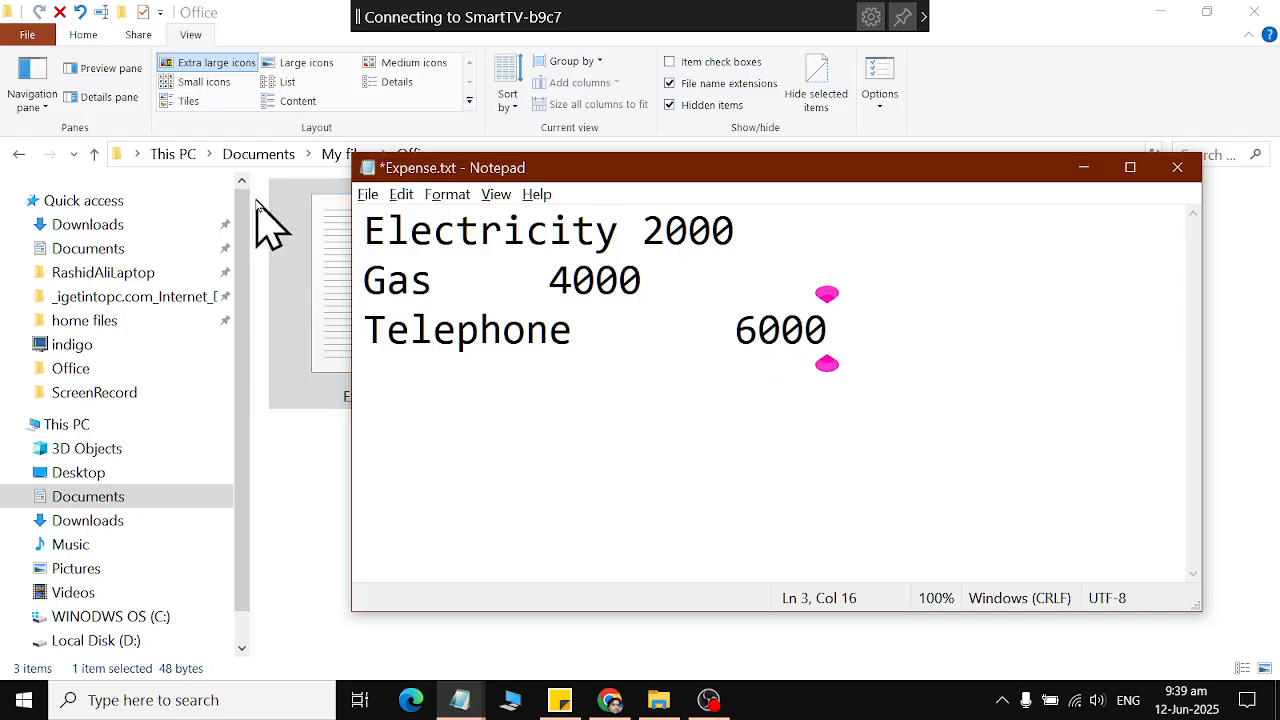
pyautogui.click(367, 194)
pyautogui.click(396, 283)
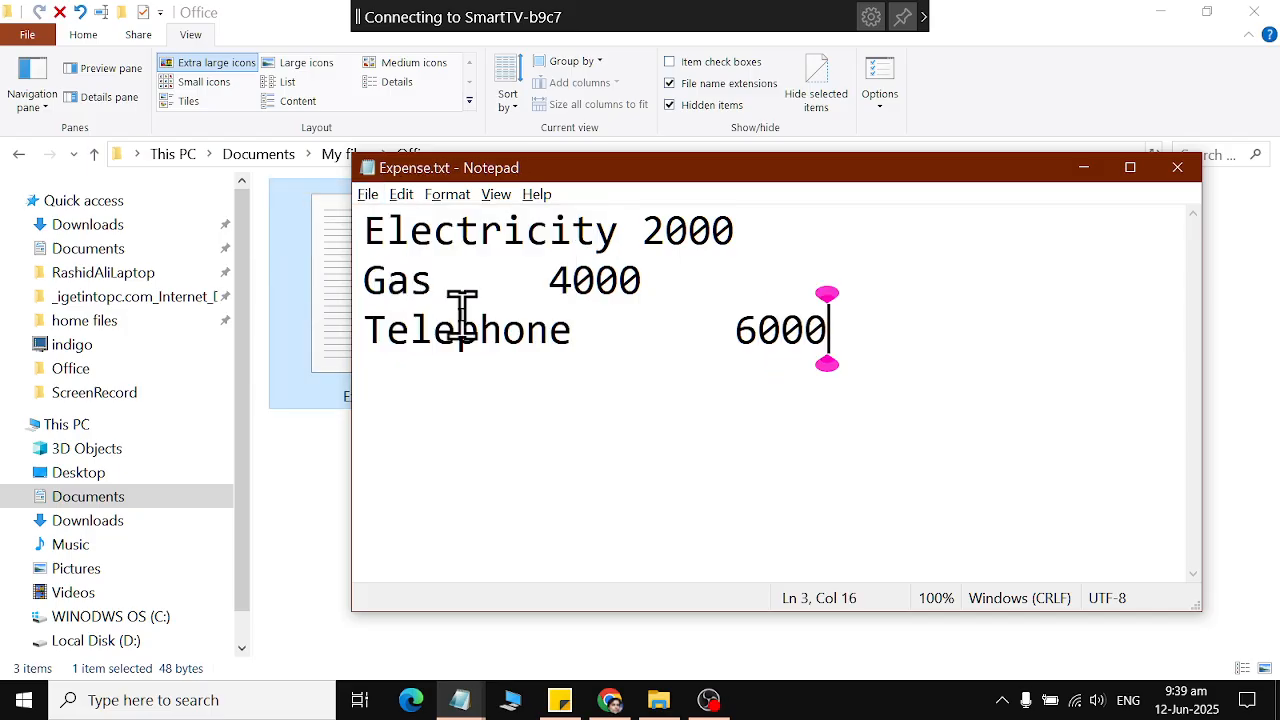
# Close and reopen Expense.txt, adding the line "Internet 2000" below the Telephone line.
pyautogui.click(1177, 167)
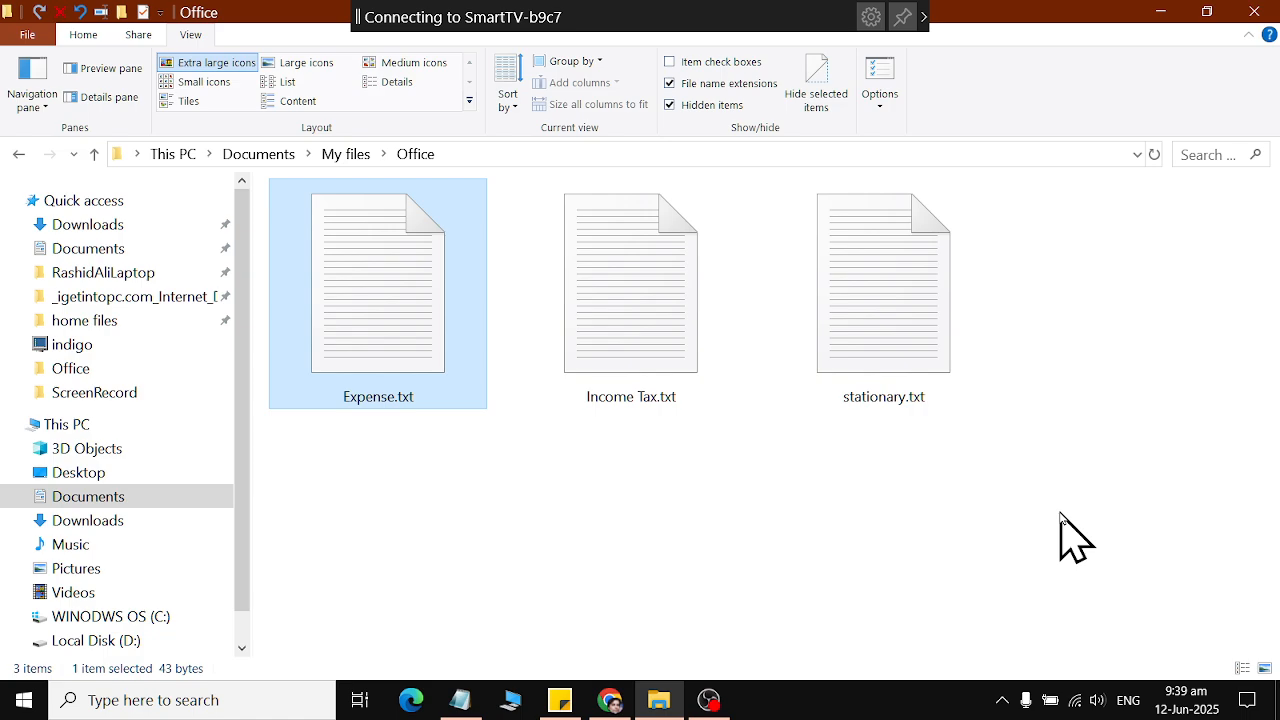
pyautogui.doubleClick(351, 337)
pyautogui.click(924, 333)
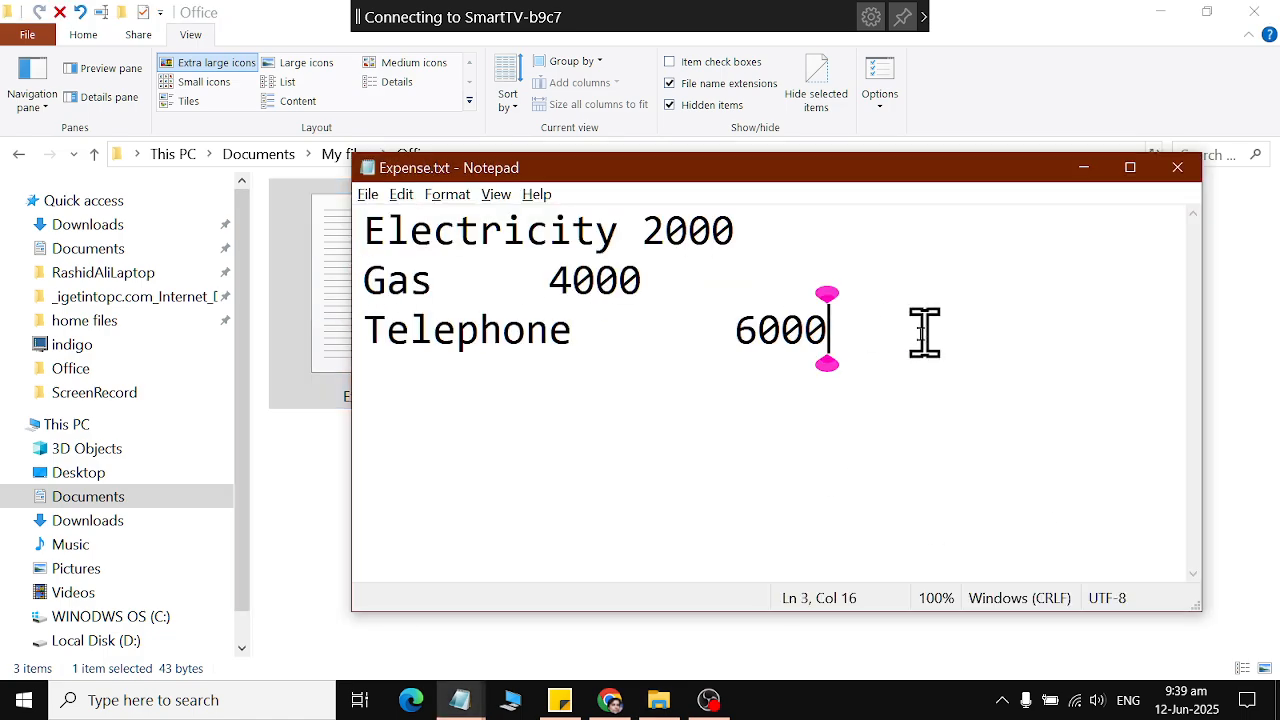
pyautogui.press('Return')
pyautogui.write('Int')
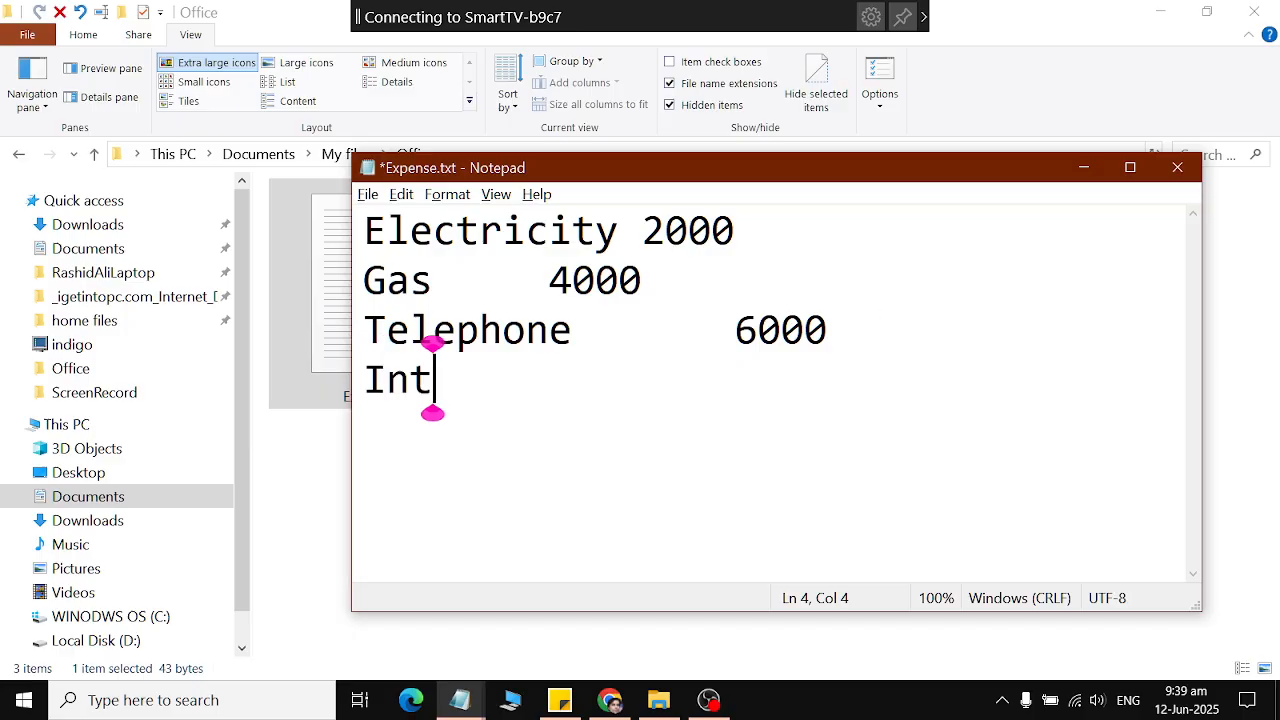
pyautogui.write('ernet 2000')
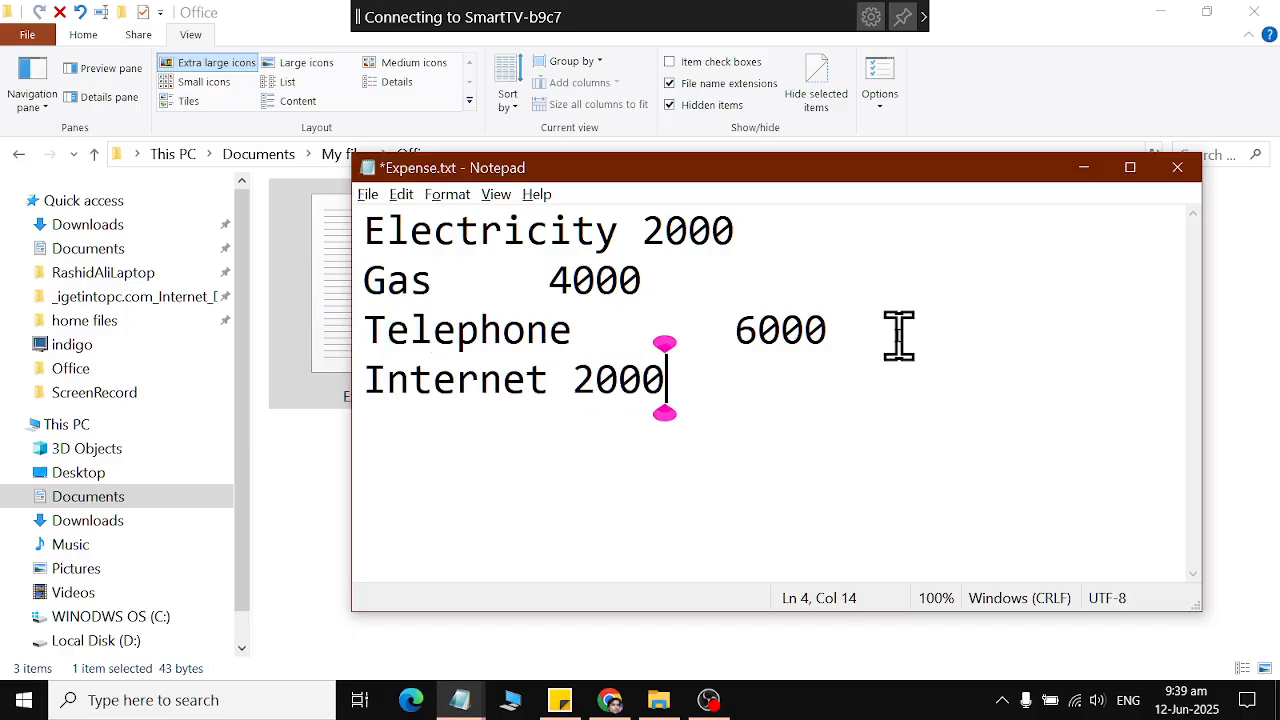
# Save the changes to Expense.txt and close the file.
pyautogui.click(384, 232)
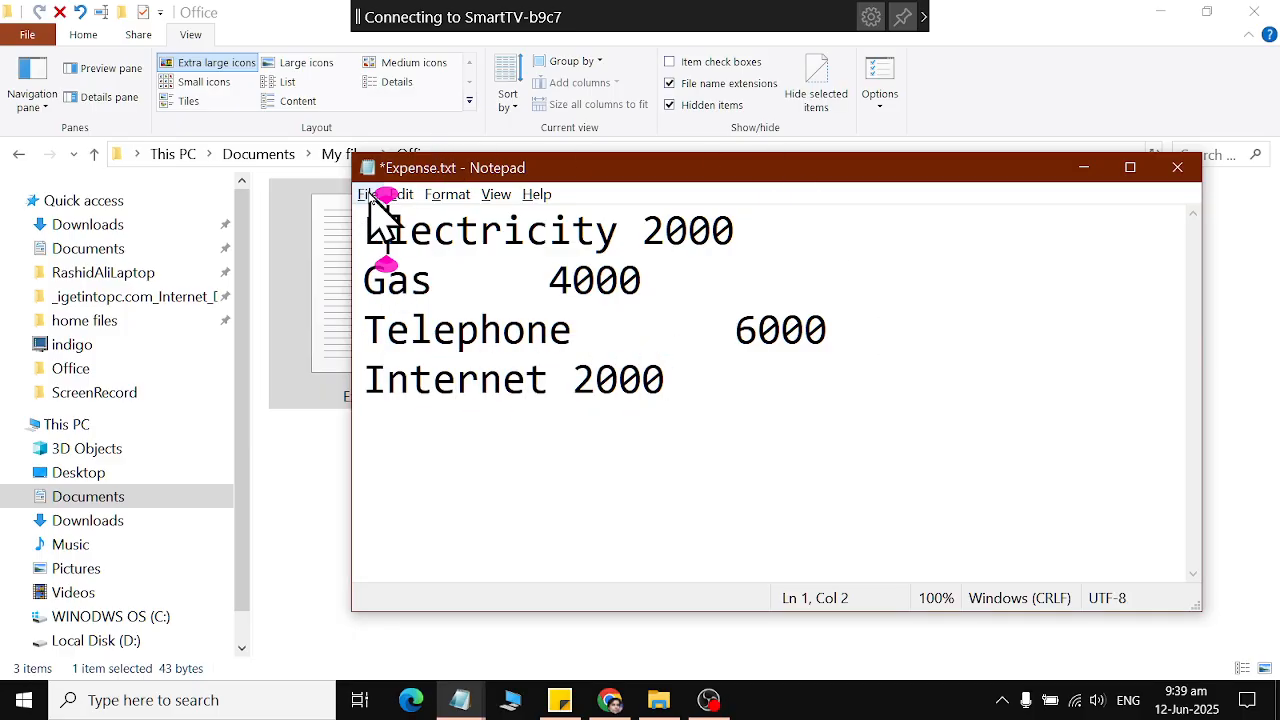
pyautogui.click(370, 195)
pyautogui.click(395, 284)
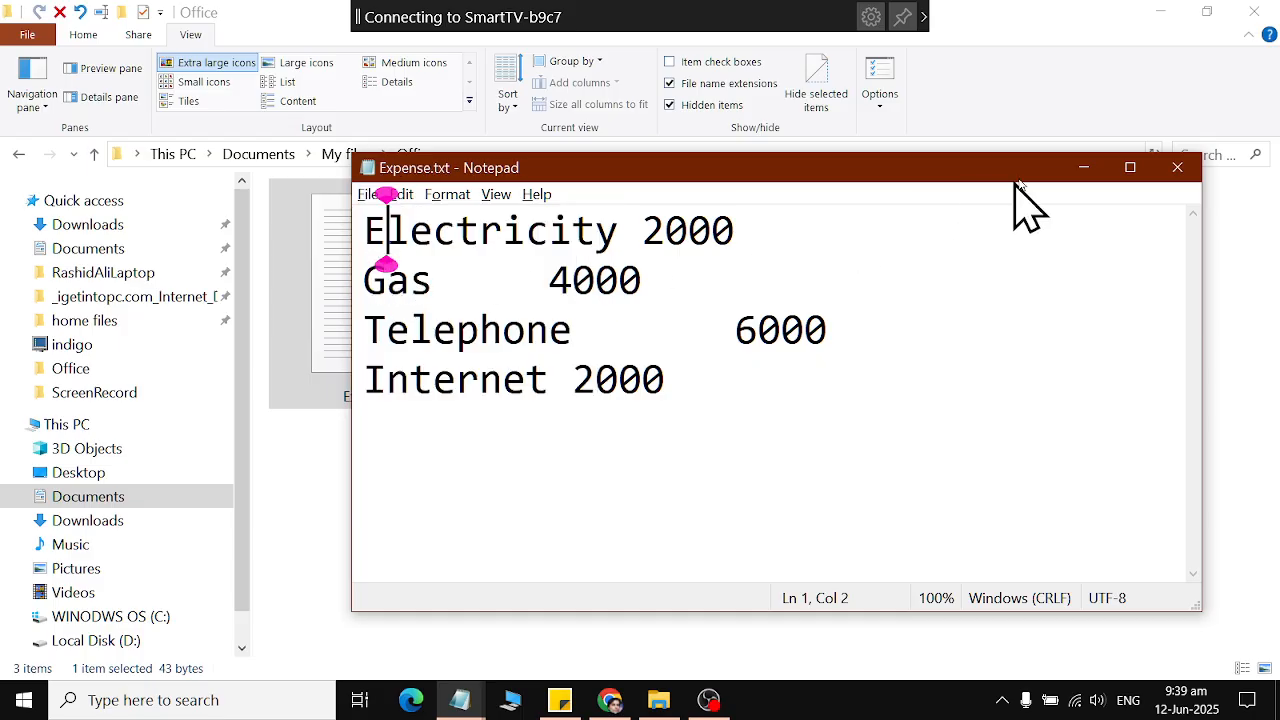
pyautogui.click(1177, 167)
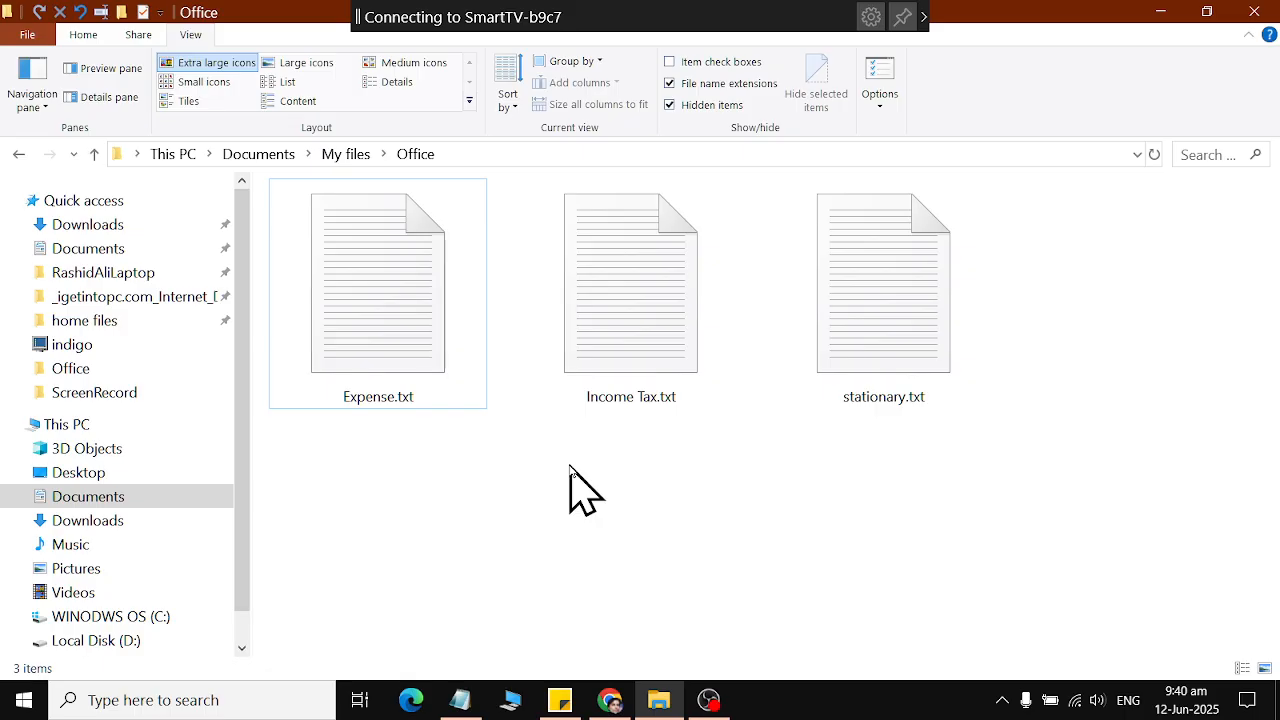
# Open Expense.txt again, save a copy of it as "June Expense" in the Office folder, and close the document.
pyautogui.doubleClick(437, 323)
pyautogui.click(367, 195)
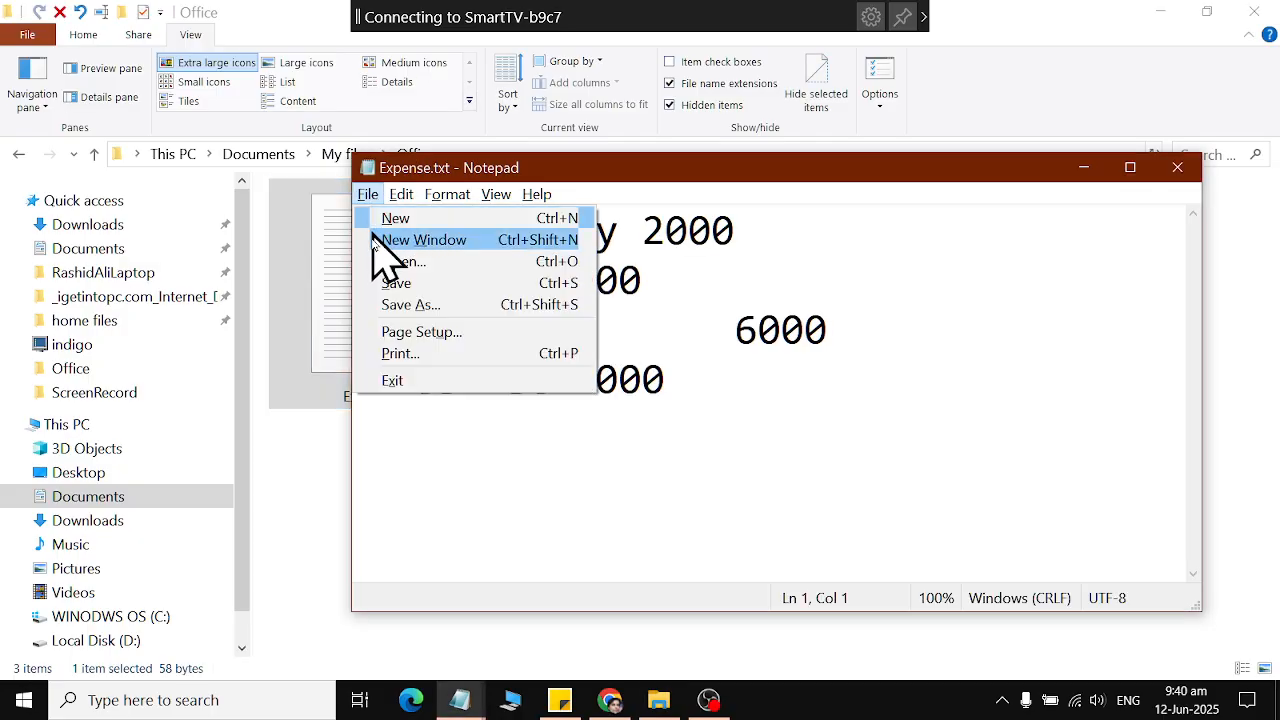
pyautogui.click(391, 320)
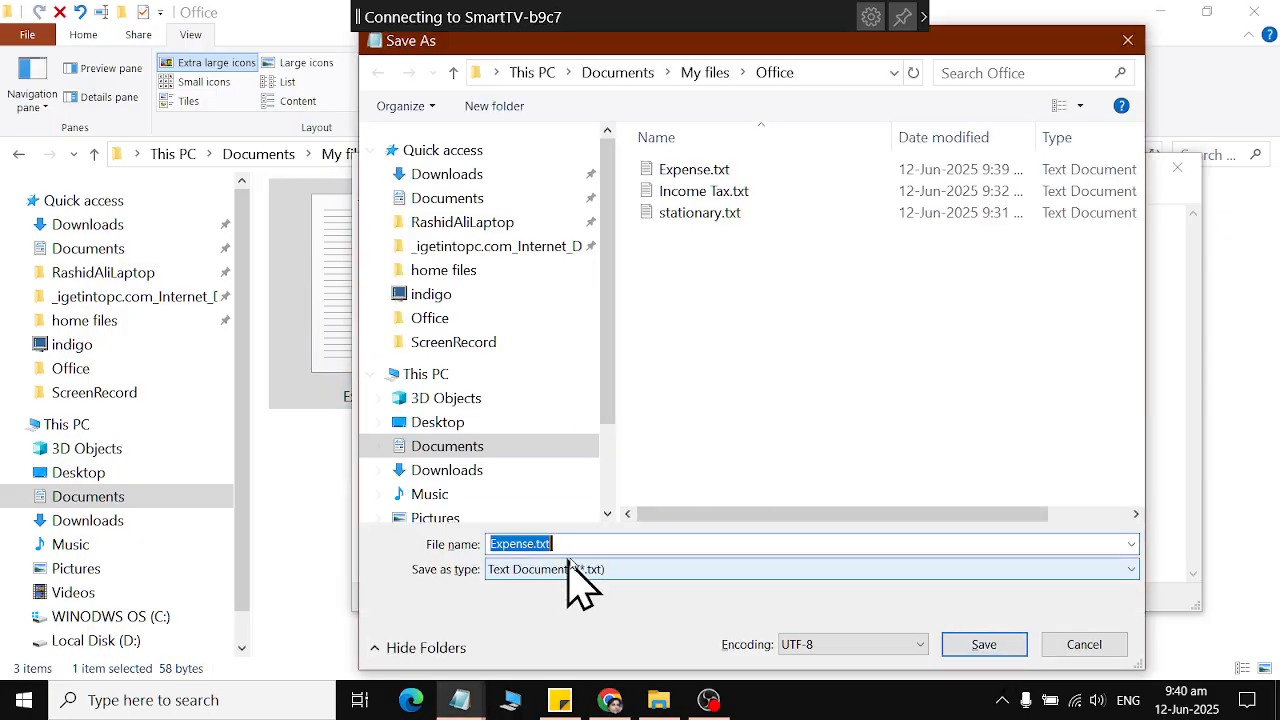
pyautogui.click(596, 541)
pyautogui.press('BackSpace')
pyautogui.press('BackSpace')
pyautogui.press('BackSpace')
pyautogui.press('BackSpace')
pyautogui.press('BackSpace')
pyautogui.press('BackSpace')
pyautogui.press('BackSpace')
pyautogui.press('BackSpace')
pyautogui.press('BackSpace')
pyautogui.press('BackSpace')
pyautogui.press('BackSpace')
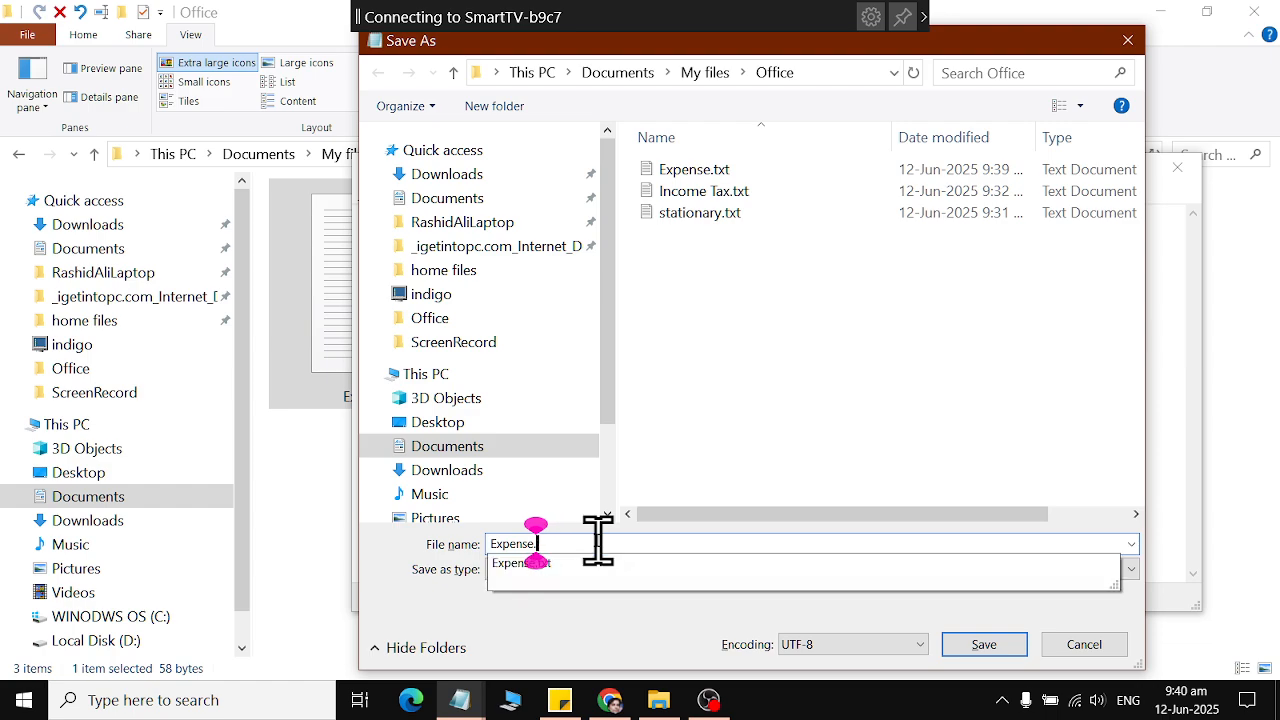
pyautogui.write('Expense')
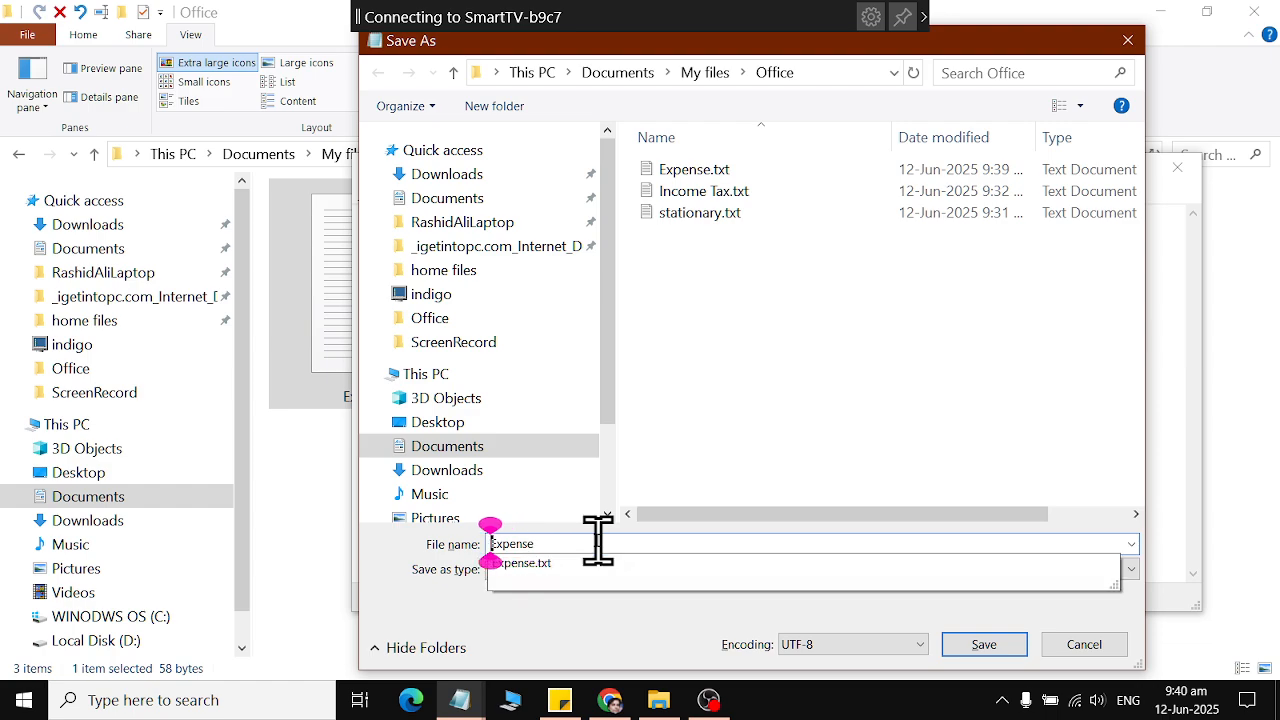
pyautogui.press('Home')
pyautogui.write('June')
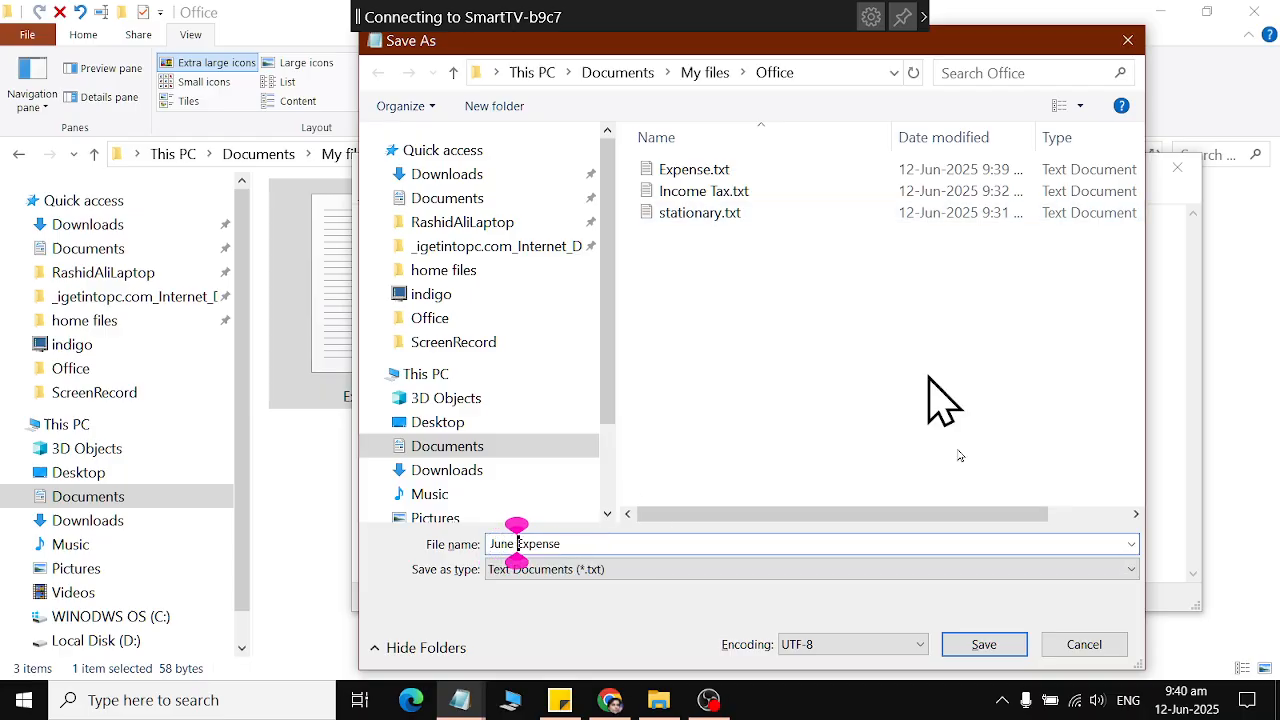
pyautogui.click(1003, 648)
pyautogui.hotkey('alt', 'F4')
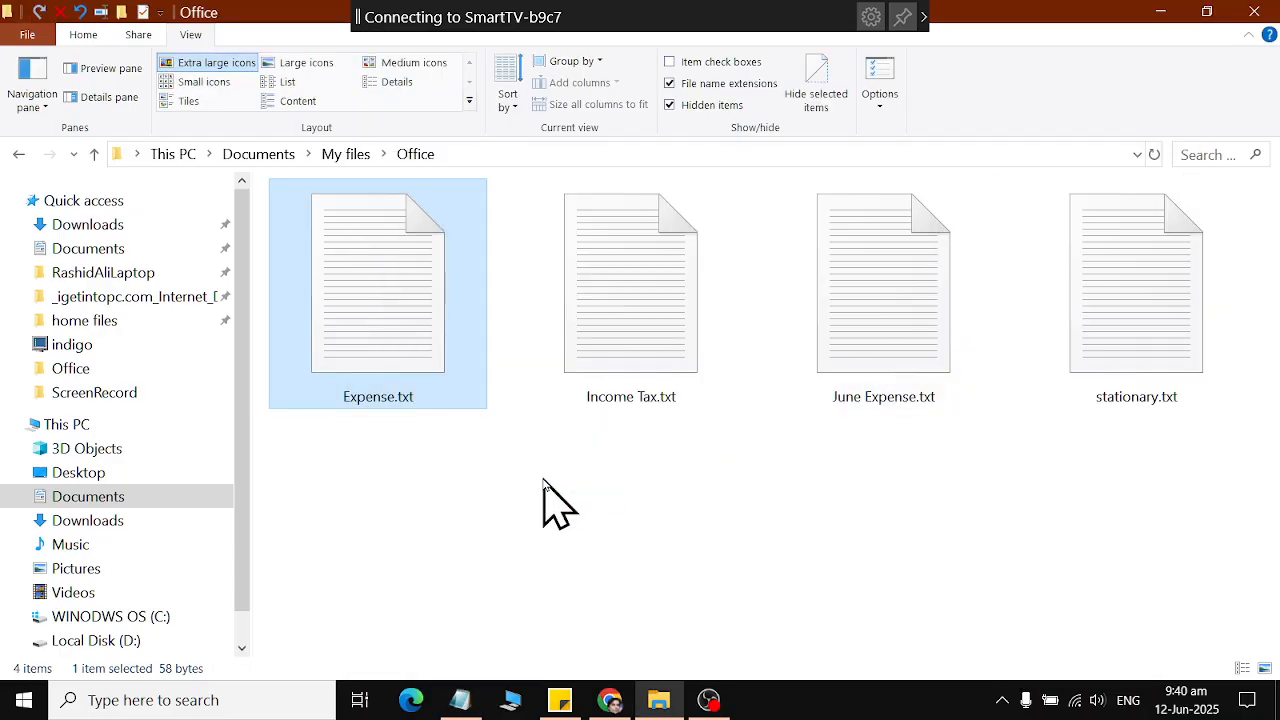
# Open June Expense.txt and change the Electricity amount to 4000 and the Gas amount to 3000.
pyautogui.click(938, 368)
pyautogui.doubleClick(938, 368)
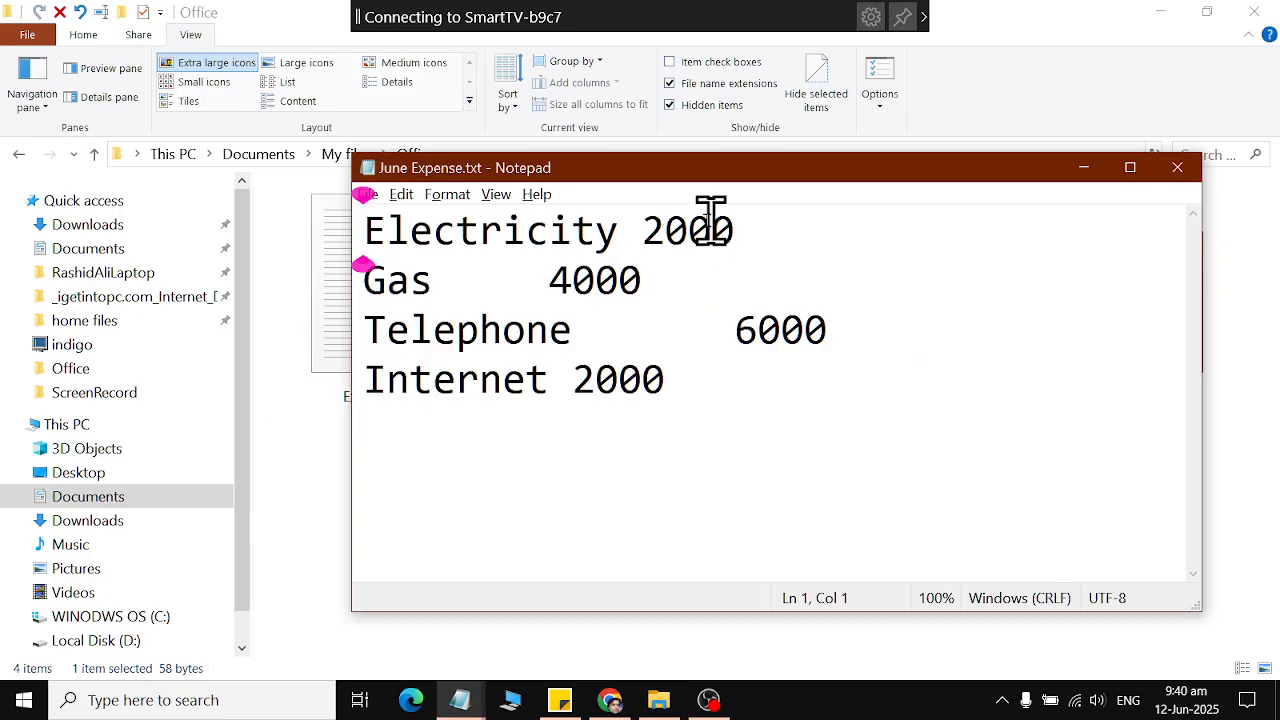
pyautogui.click(648, 229)
pyautogui.click(666, 230)
pyautogui.press('BackSpace')
pyautogui.write('4')
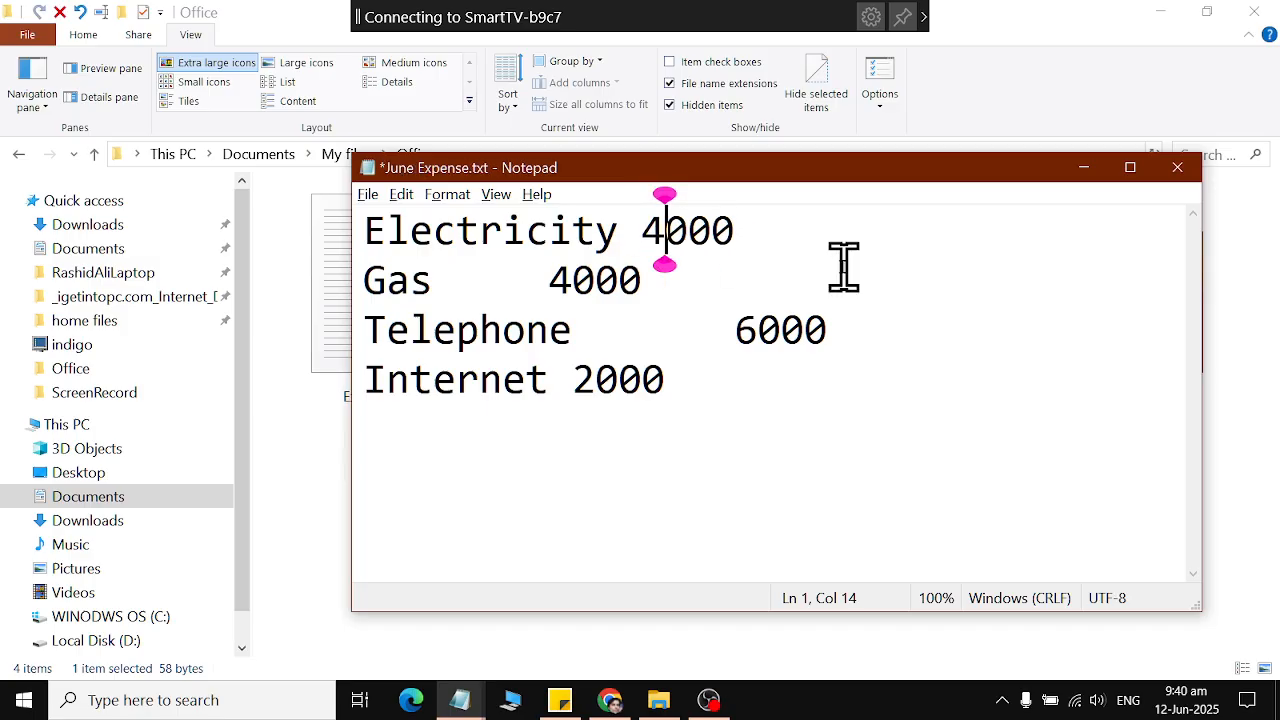
pyautogui.press('Down')
pyautogui.press('Left')
# Change the Telephone amount to 2000 in June Expense.txt.
pyautogui.press('Left')
pyautogui.press('BackSpace')
pyautogui.write('3')
pyautogui.press('Down')
pyautogui.press('Right')
pyautogui.press('Right')
pyautogui.press('Right')
pyautogui.press('Right')
pyautogui.press('Right')
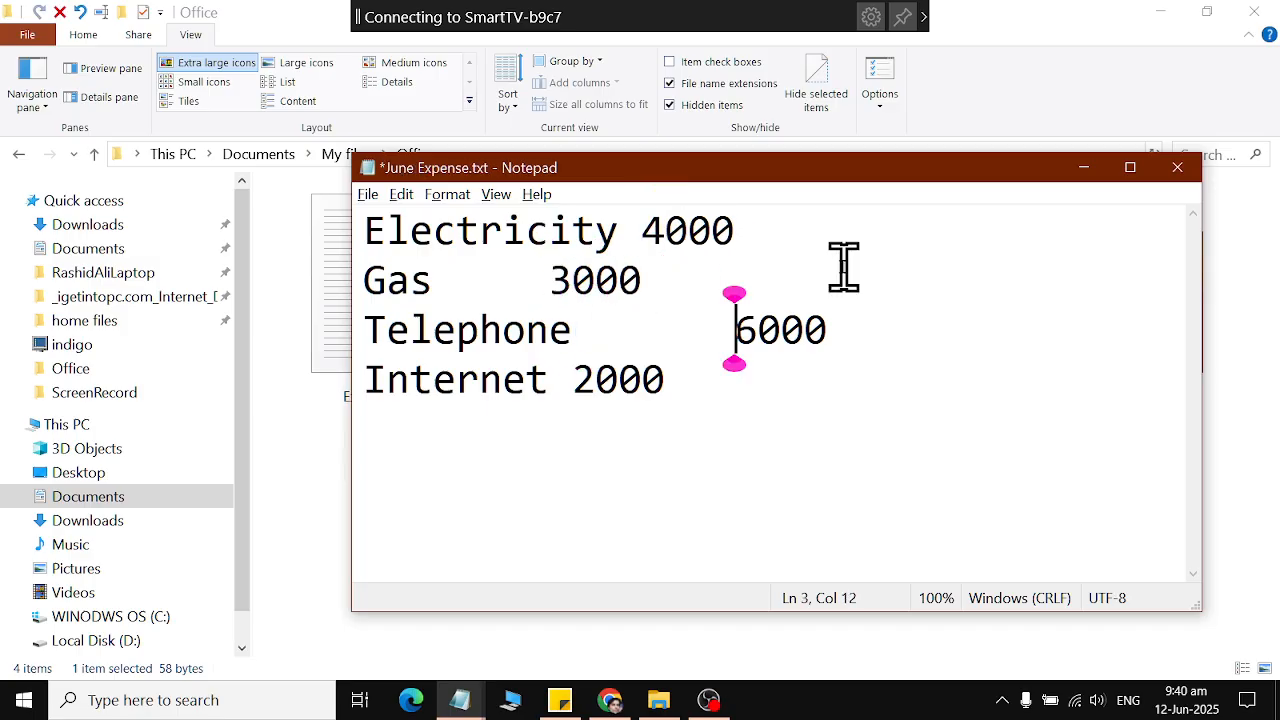
# Save June Expense.txt with the edited amounts and close it.
pyautogui.press('Left')
pyautogui.press('Left')
pyautogui.press('BackSpace')
pyautogui.write('2')
pyautogui.press('Down')
pyautogui.press('Left')
pyautogui.press('Left')
pyautogui.press('Left')
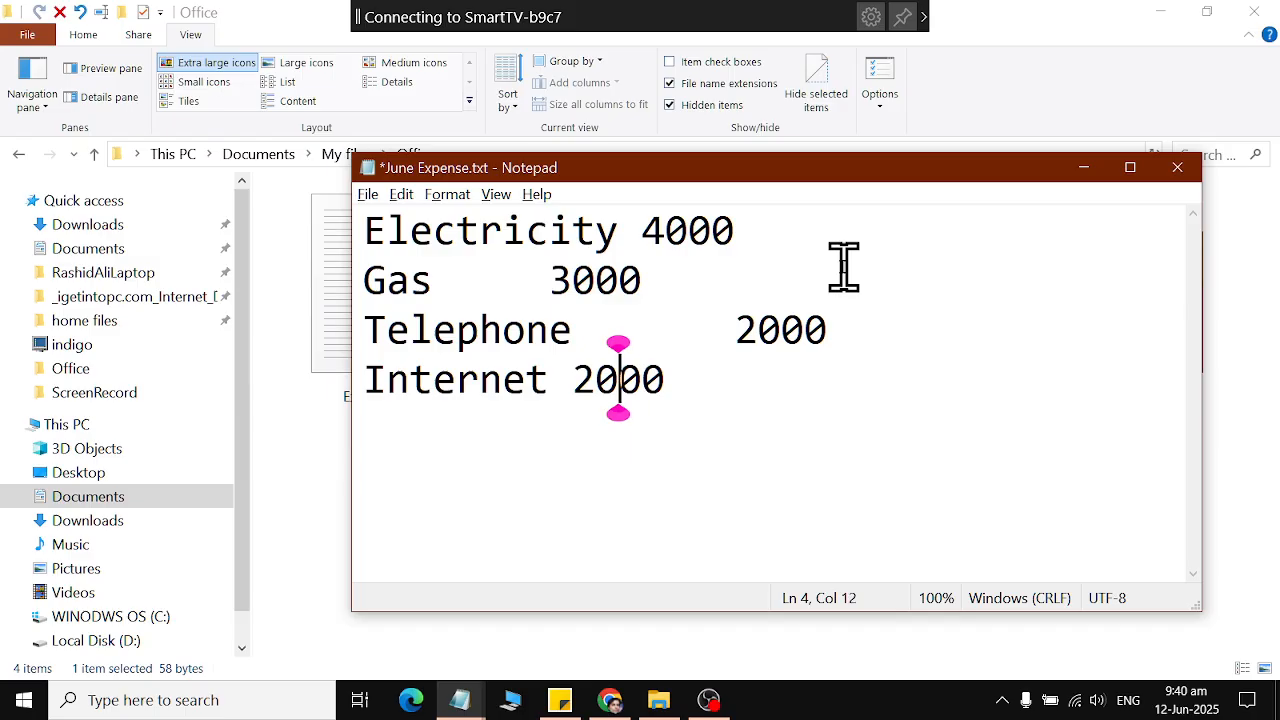
pyautogui.click(367, 194)
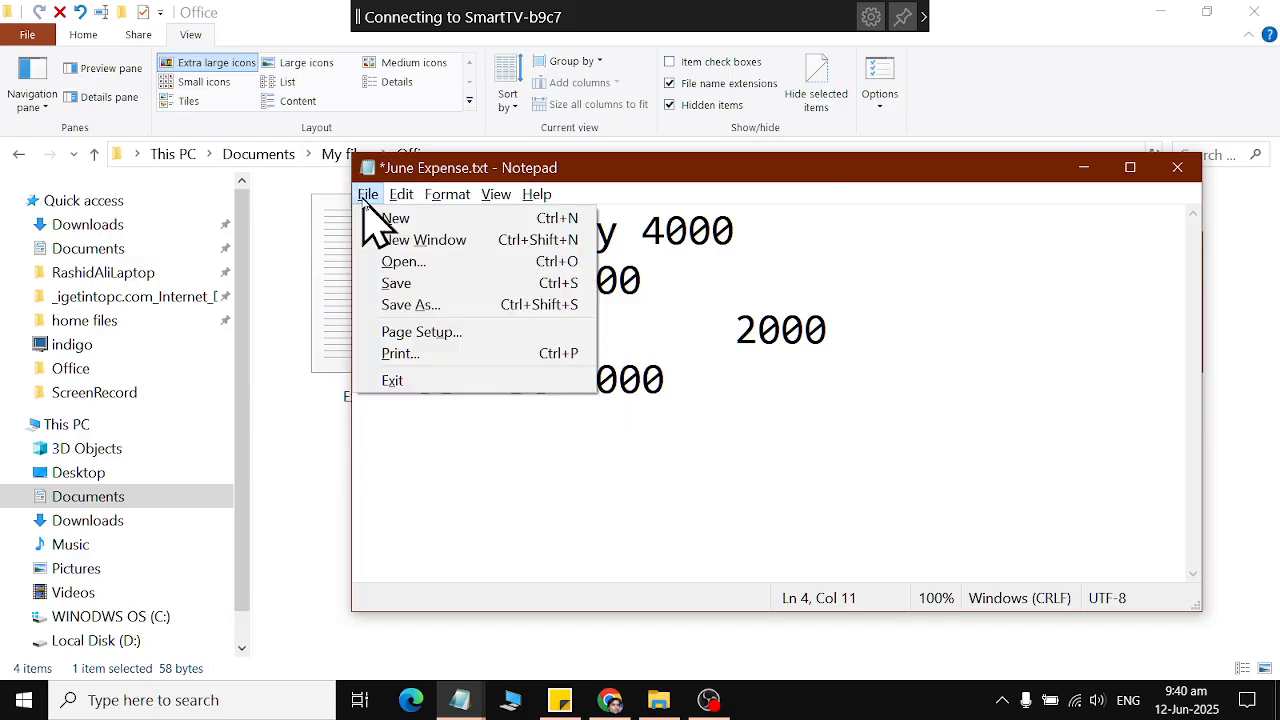
pyautogui.click(400, 280)
pyautogui.click(1177, 167)
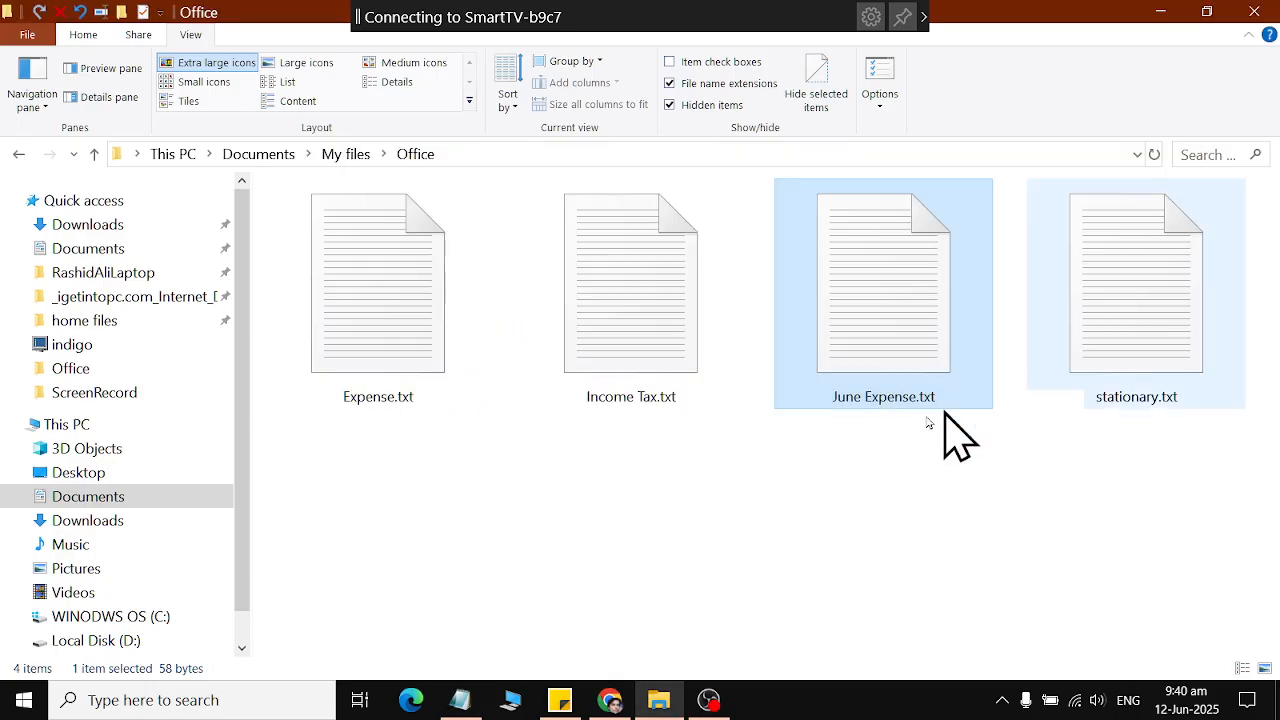
pyautogui.click(402, 398)
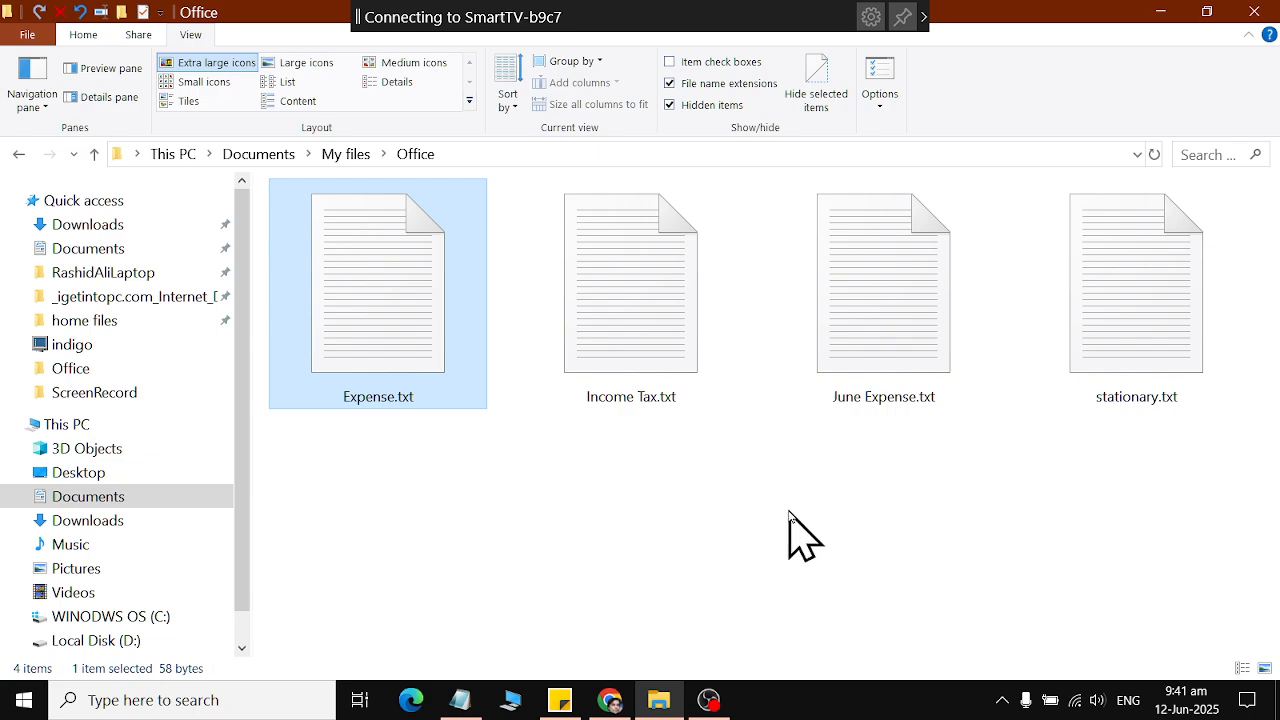
pyautogui.press('super+d')
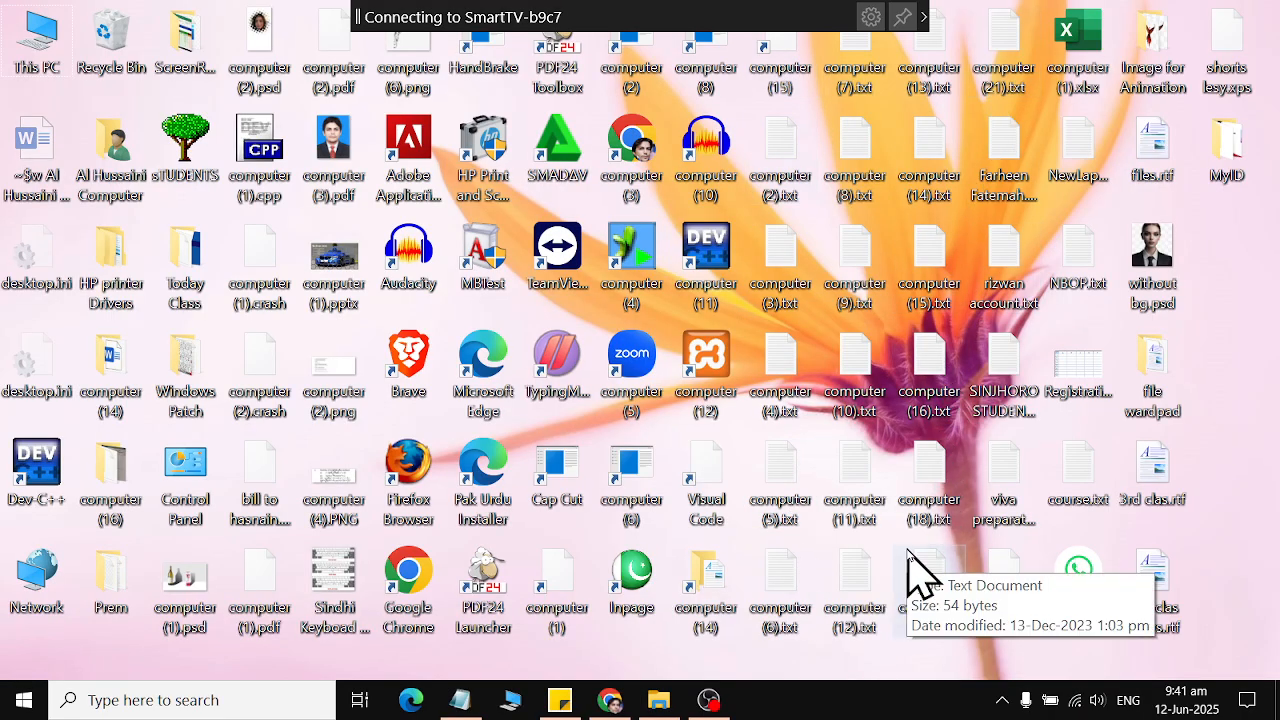
pyautogui.press('super+d')
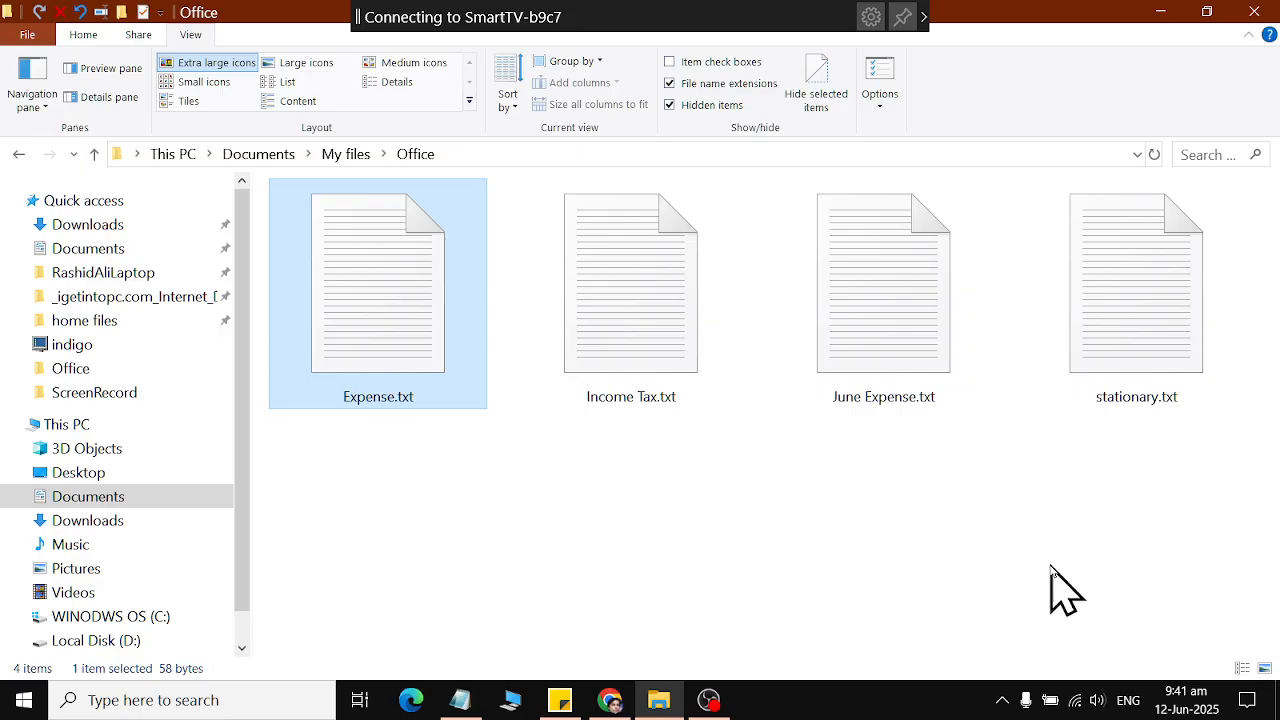
# Close the Office folder window and open the Documents folder under This PC in a new window.
pyautogui.click(1254, 11)
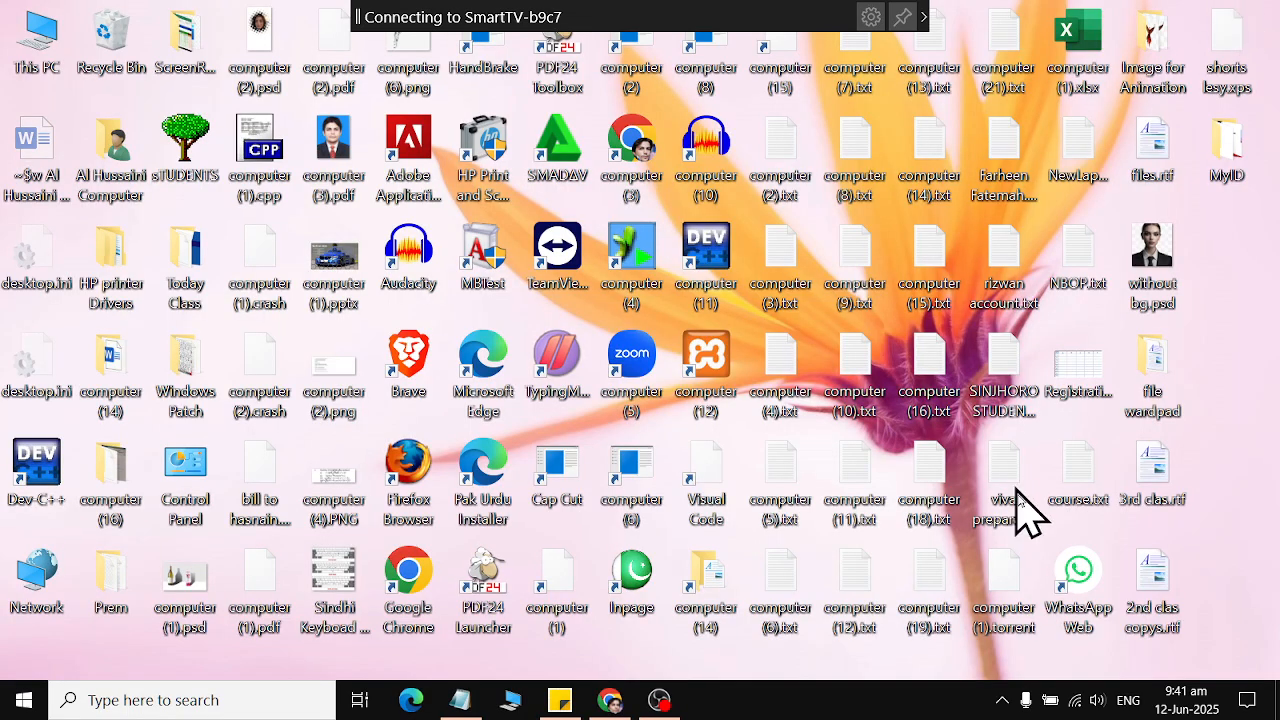
pyautogui.click(24, 700)
pyautogui.moveTo(46, 328)
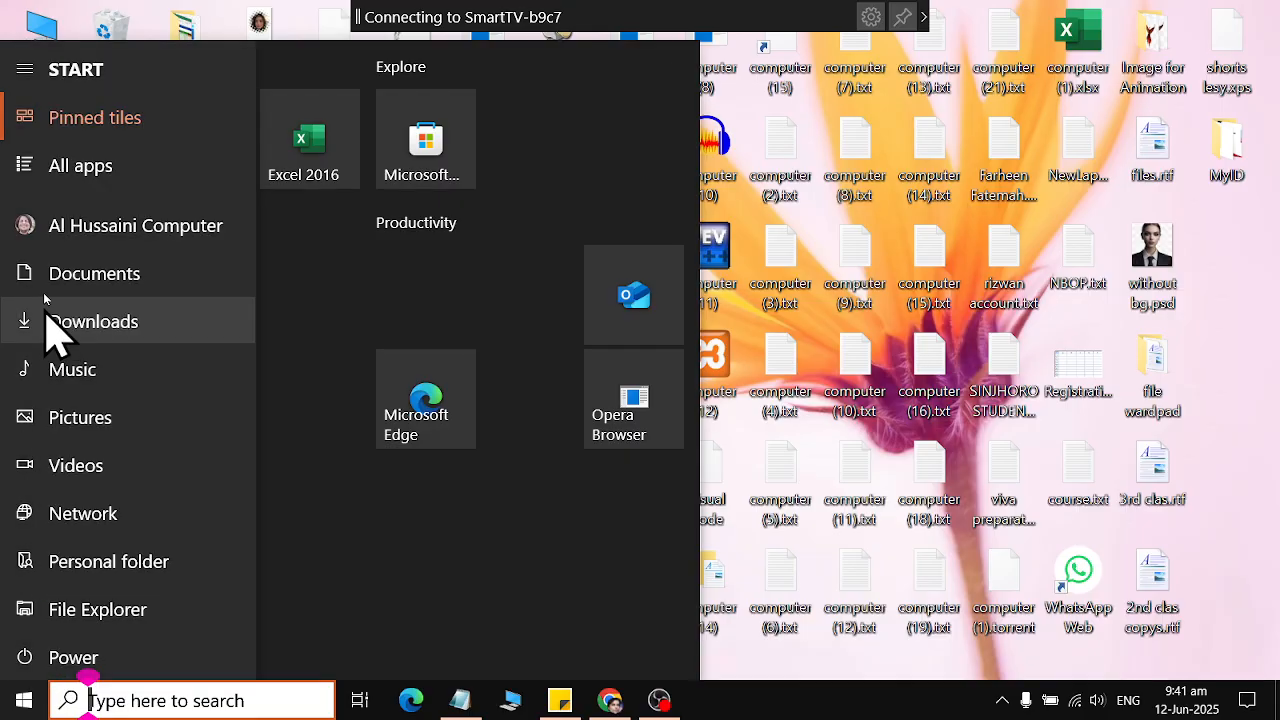
pyautogui.click(174, 290)
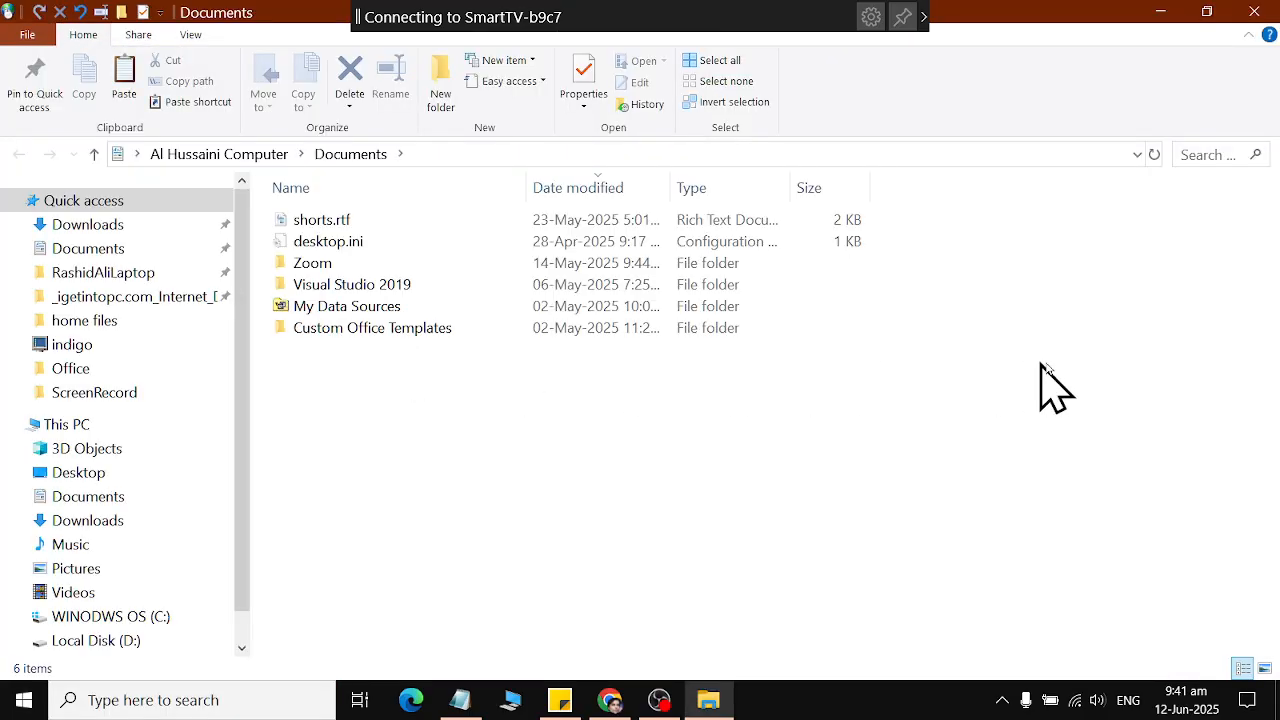
pyautogui.click(115, 500)
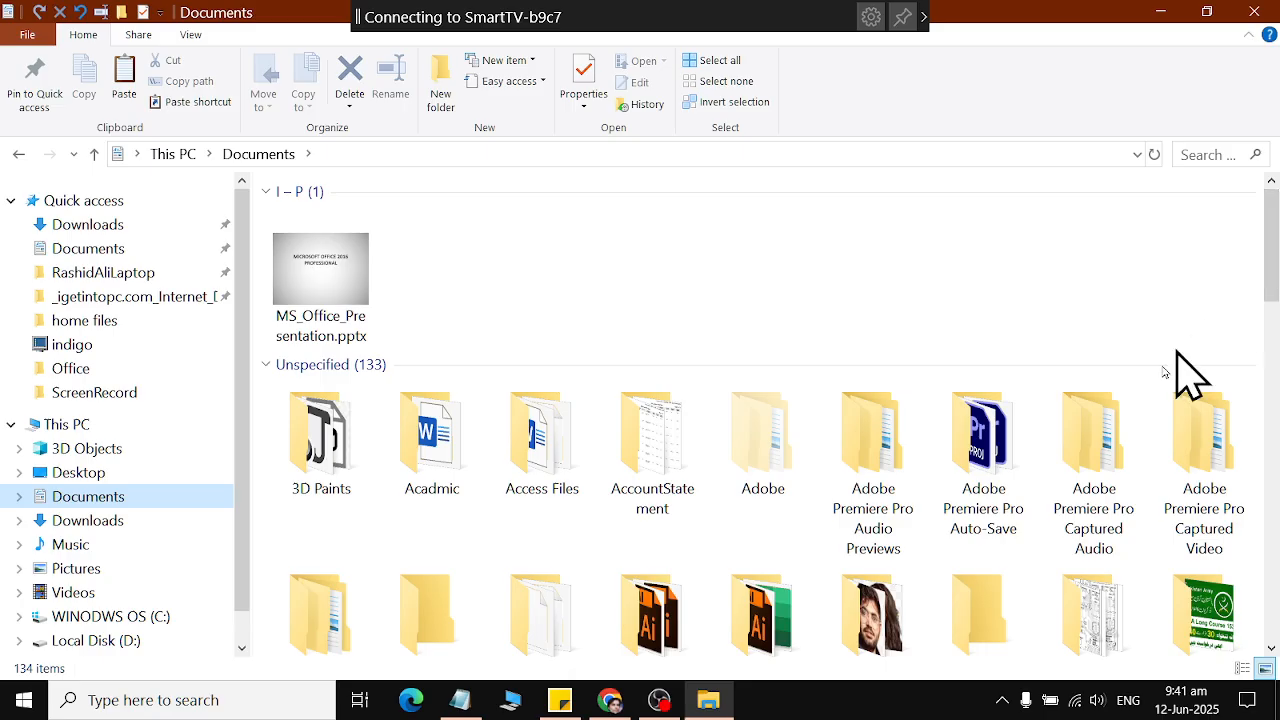
# Jump through the Documents items beginning with M to the My files folder and open it.
pyautogui.click(952, 349)
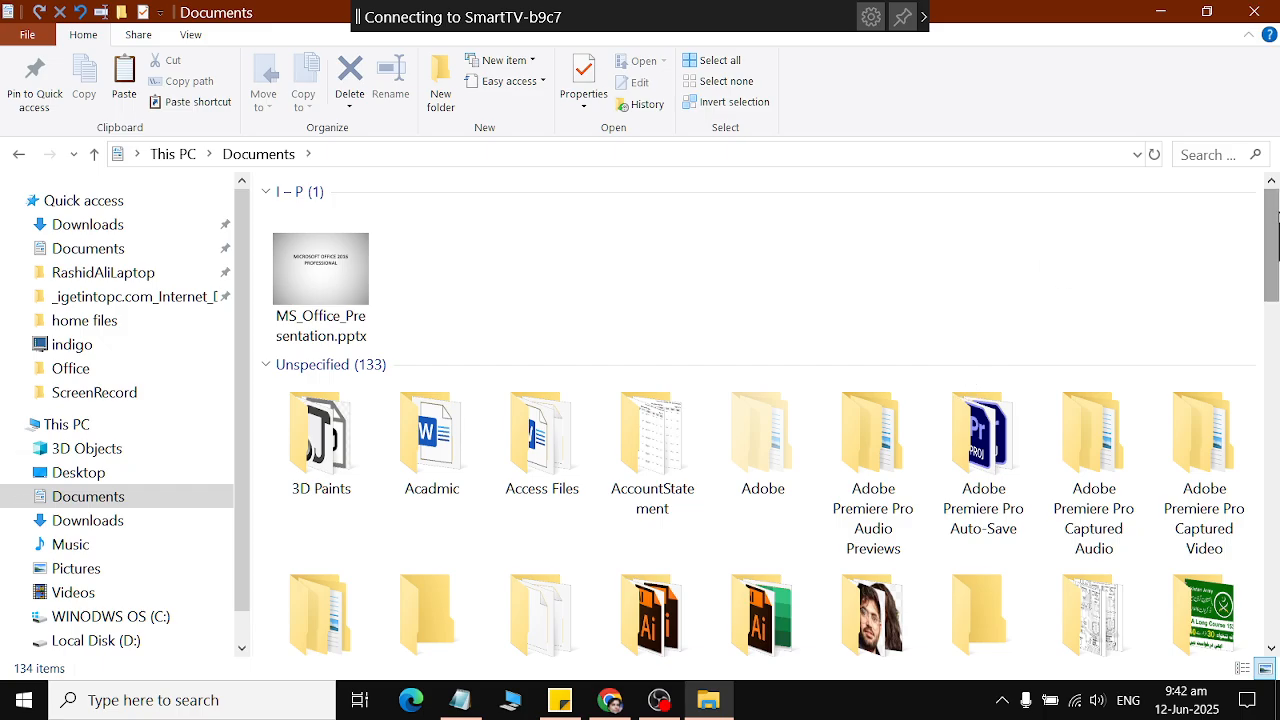
pyautogui.moveTo(1271, 252)
pyautogui.mouseDown()
pyautogui.moveTo(1274, 600)
pyautogui.moveTo(950, 112)
pyautogui.mouseUp()
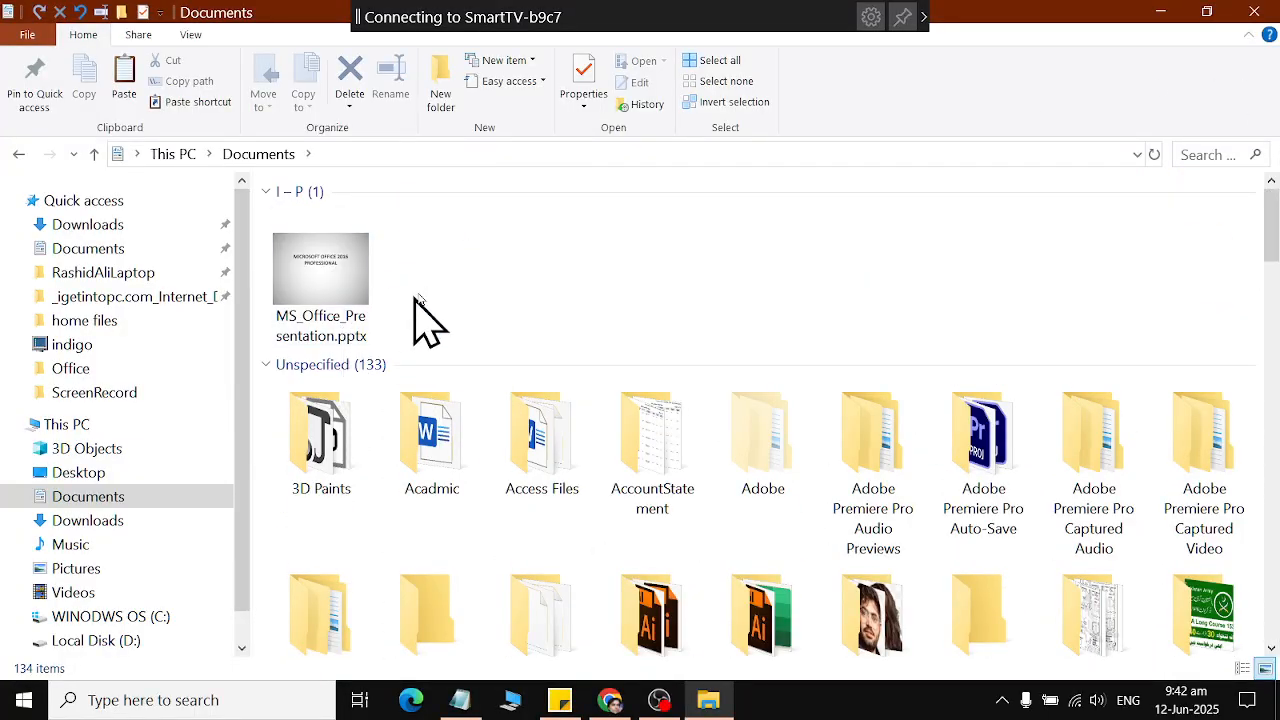
pyautogui.click(310, 300)
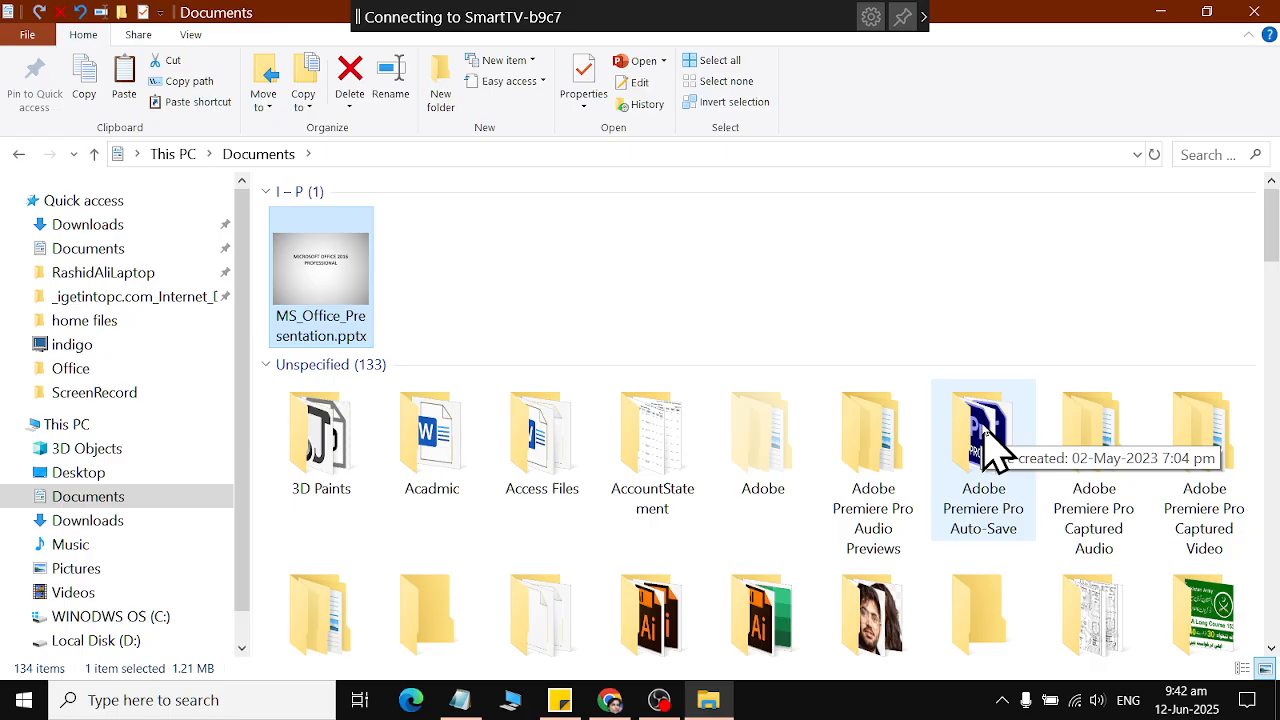
pyautogui.press('m')
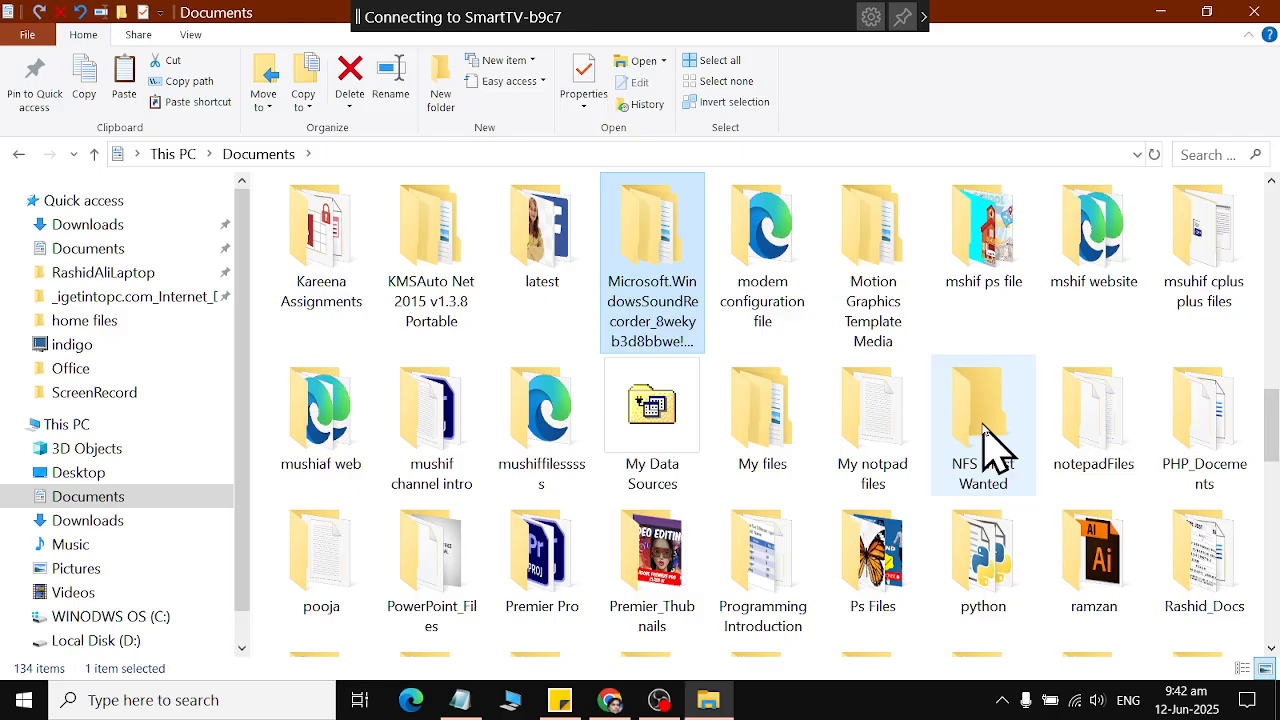
pyautogui.press('m')
pyautogui.press('m')
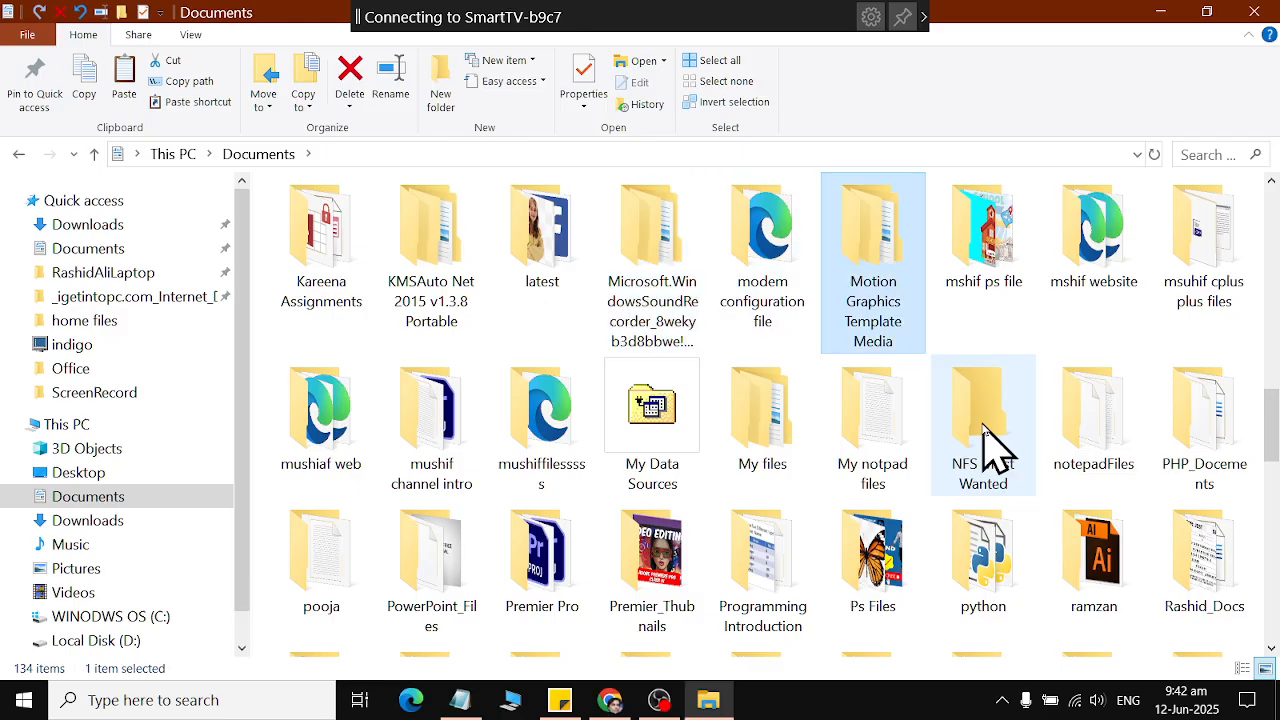
pyautogui.press('m')
pyautogui.press('m')
pyautogui.press('m')
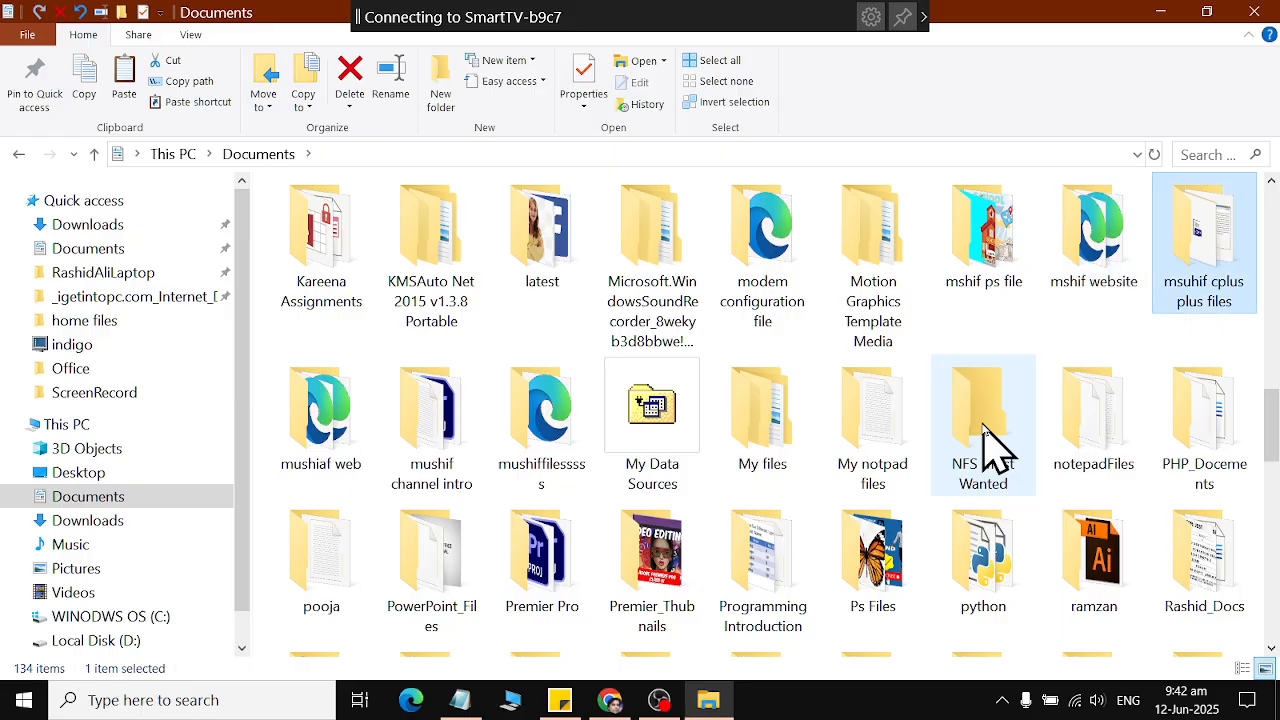
pyautogui.press('m')
pyautogui.press('m')
pyautogui.press('m')
pyautogui.press('m')
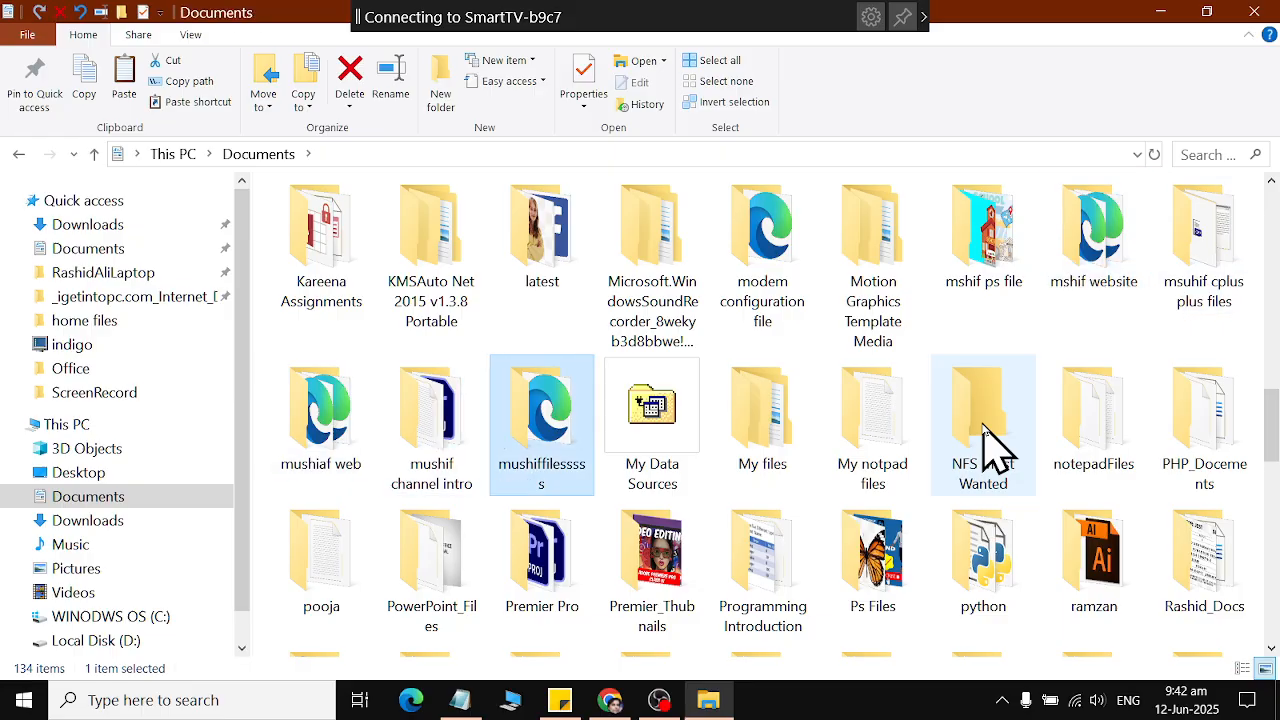
pyautogui.press('m')
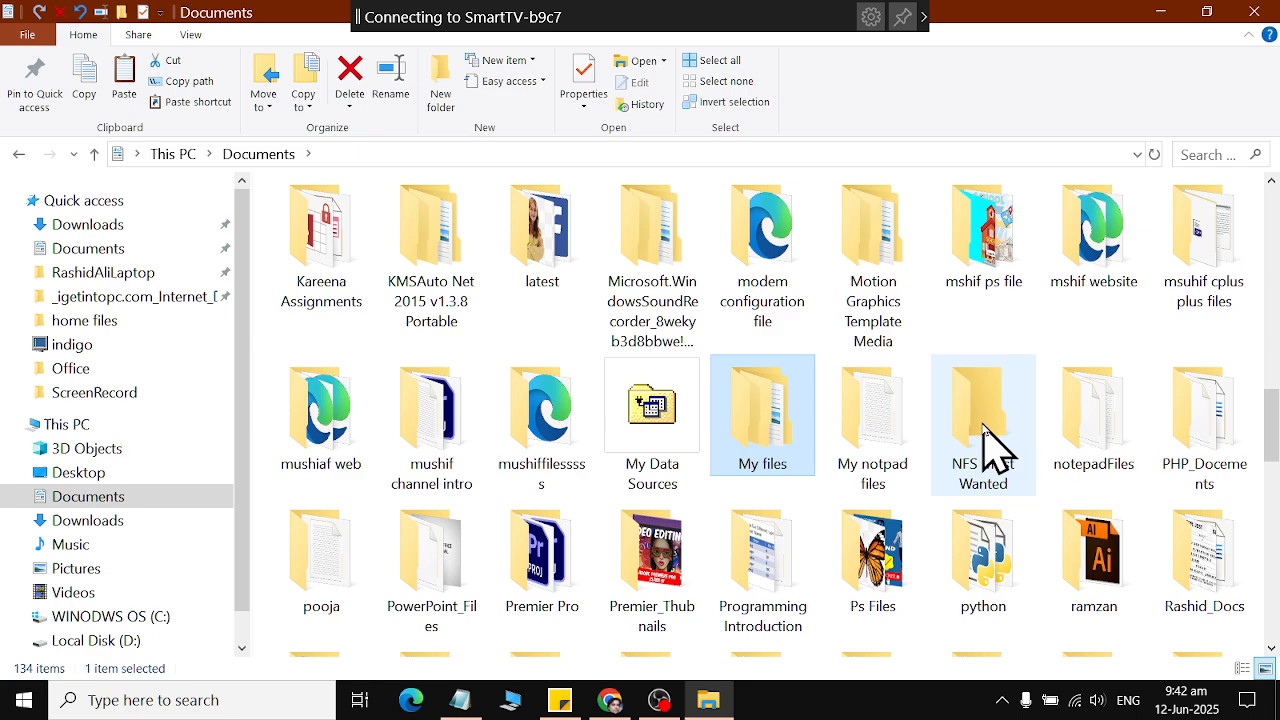
pyautogui.press('Return')
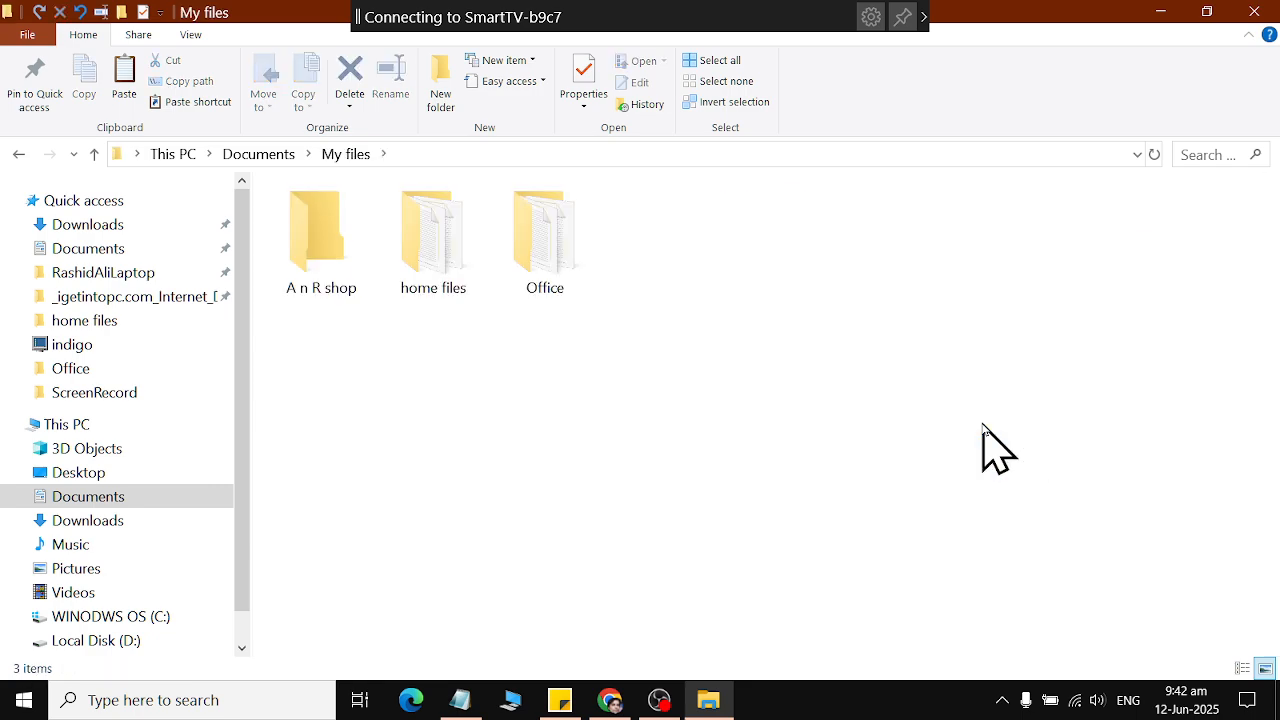
# Close the My files window, open the user's local Documents folder and search it for "my files".
pyautogui.press('BackSpace')
pyautogui.click(1260, 8)
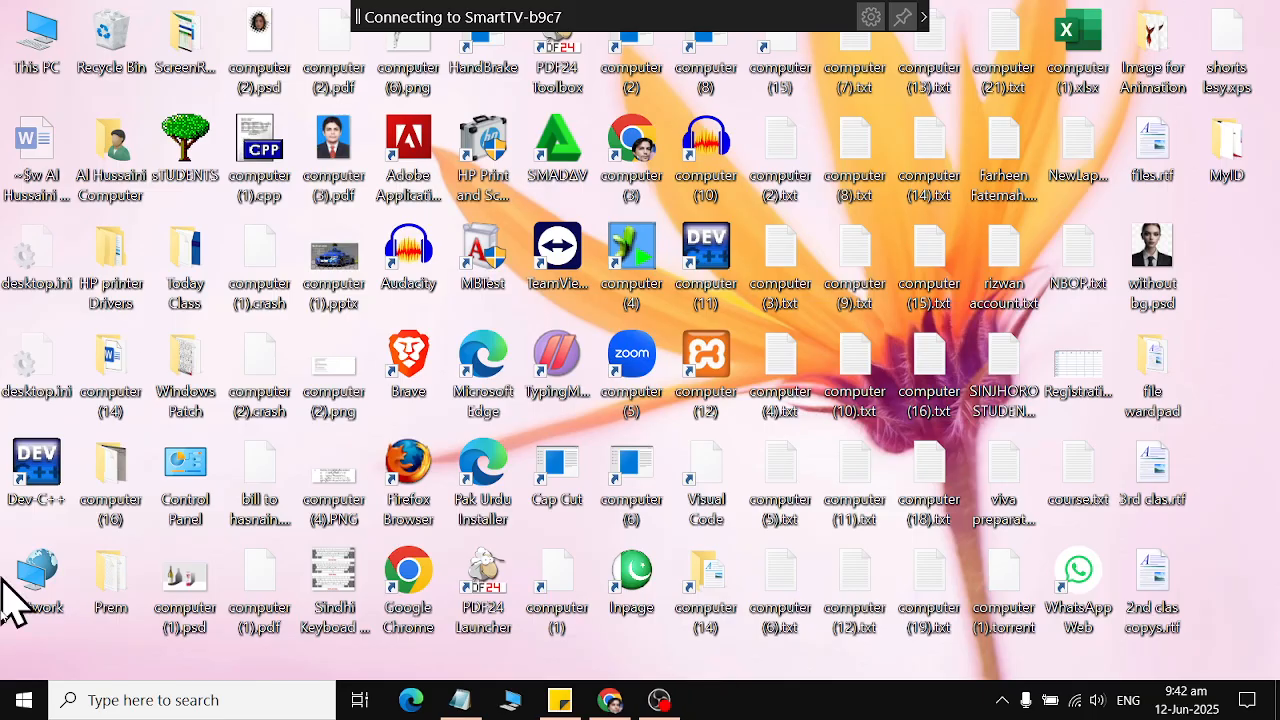
pyautogui.press('super')
pyautogui.click(14, 272)
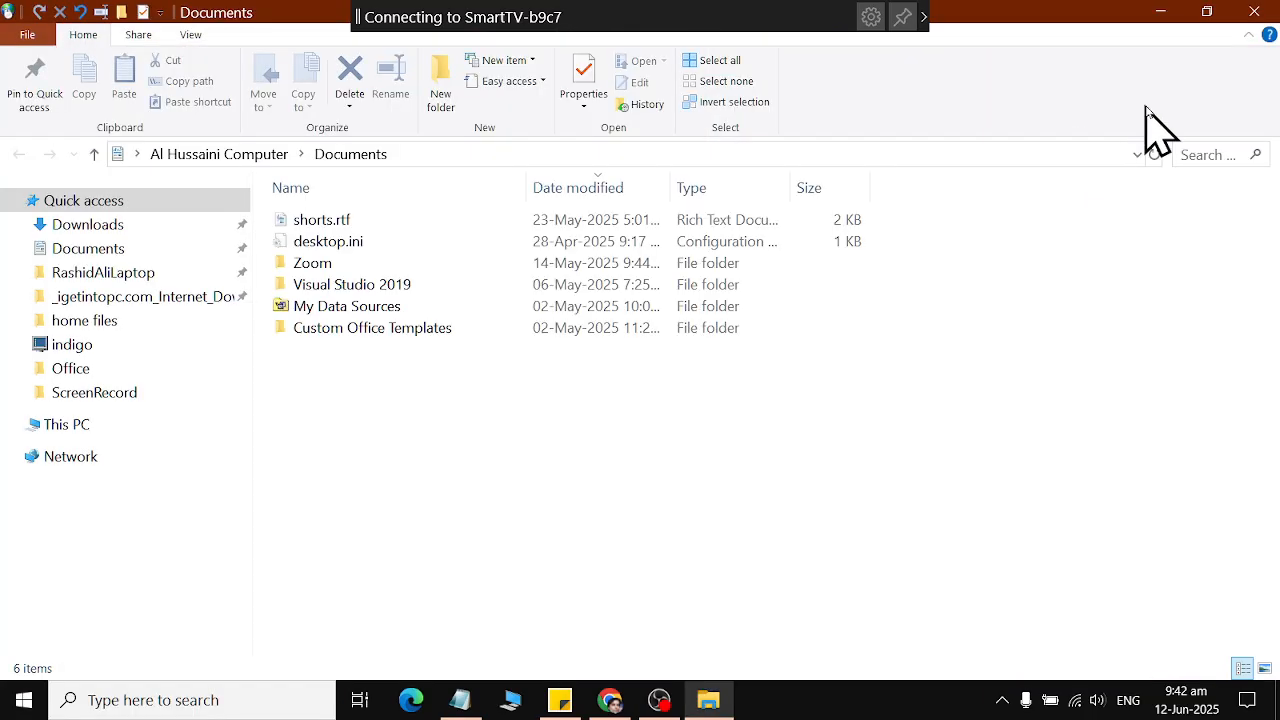
pyautogui.click(1192, 156)
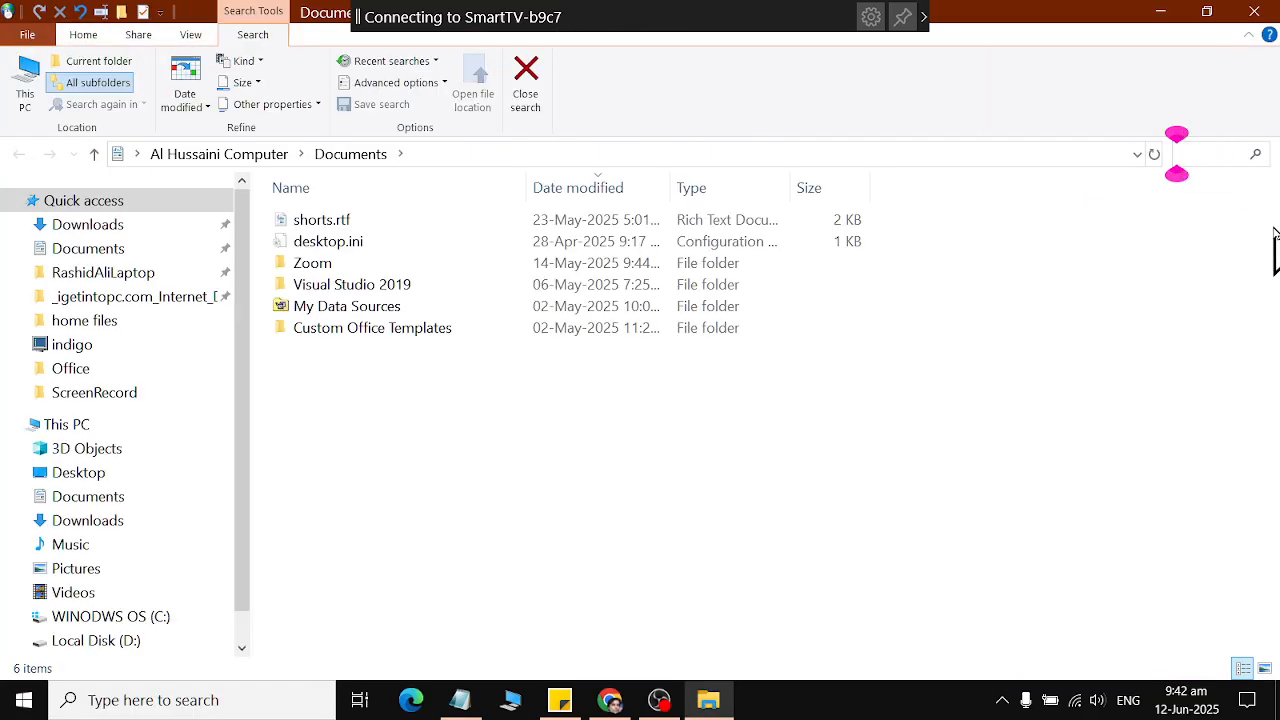
pyautogui.write('my files')
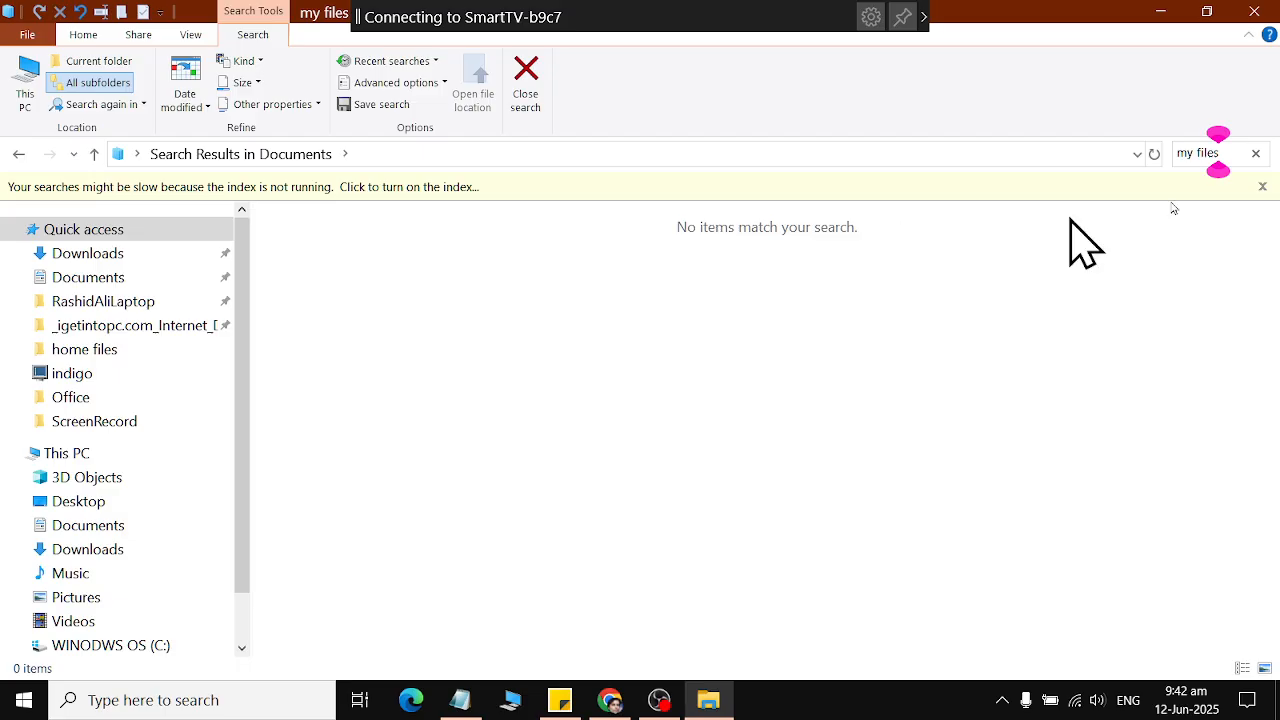
# Shorten the Documents search to "my" and look through the matching folders.
pyautogui.press('BackSpace')
pyautogui.press('BackSpace')
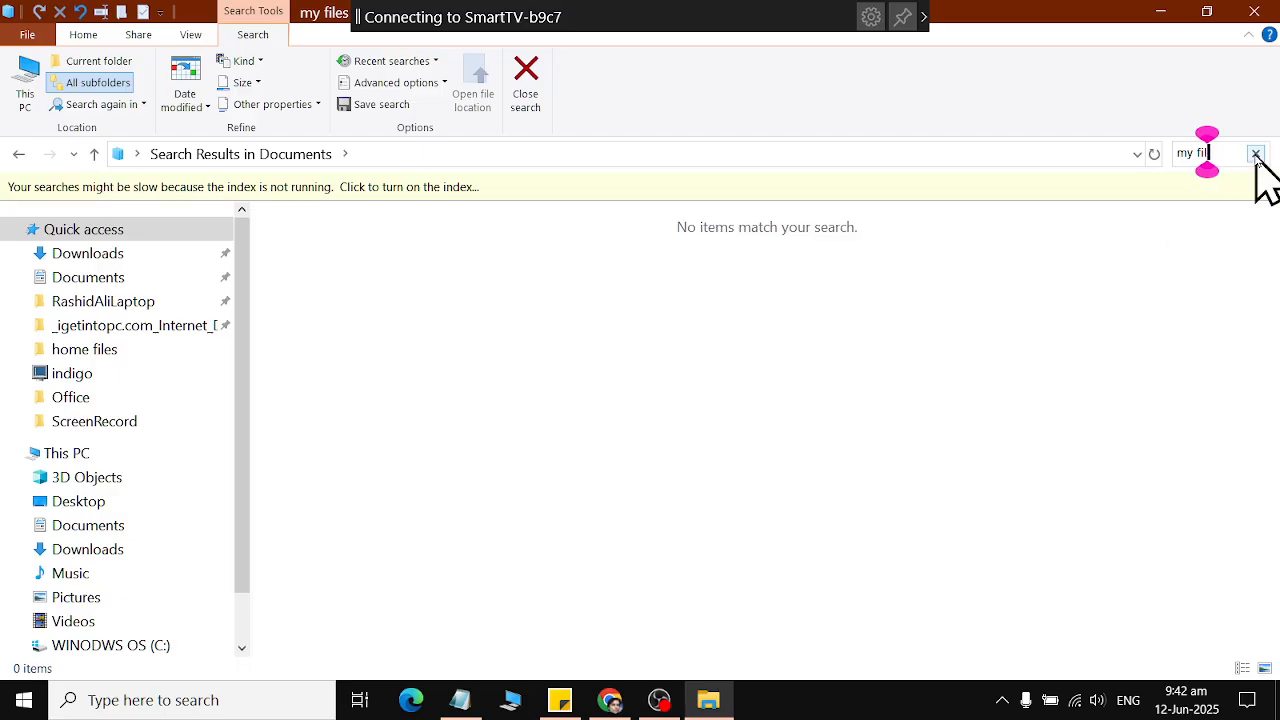
pyautogui.press('BackSpace')
pyautogui.press('BackSpace')
pyautogui.press('BackSpace')
pyautogui.press('BackSpace')
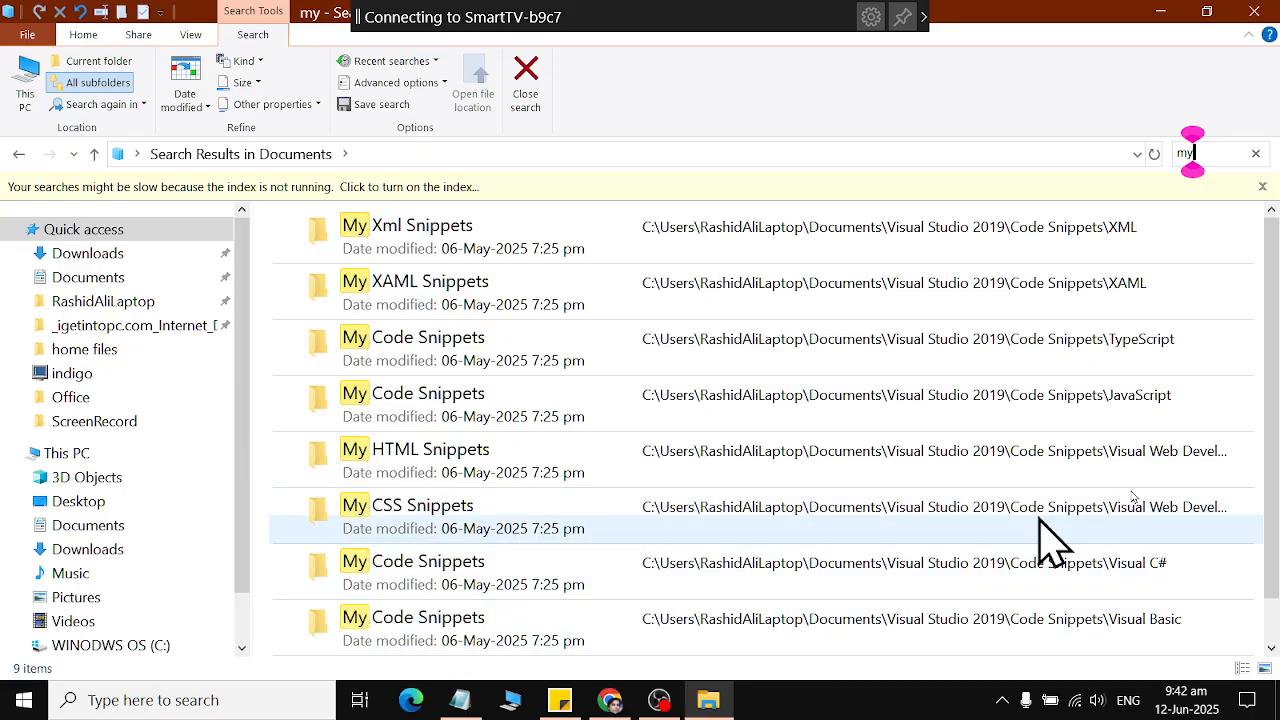
pyautogui.scroll(-2, 1050, 540)
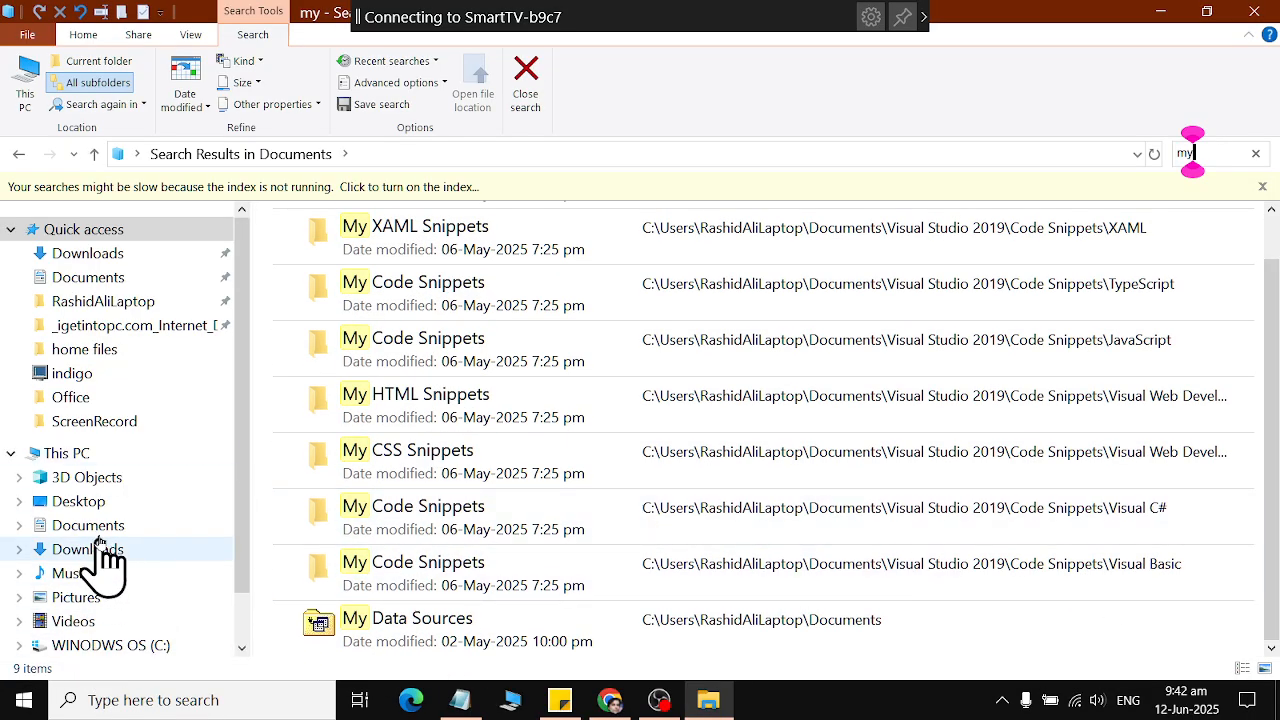
# Search the Documents folder under This PC for "my files", open the My files folder found there and close it.
pyautogui.click(100, 528)
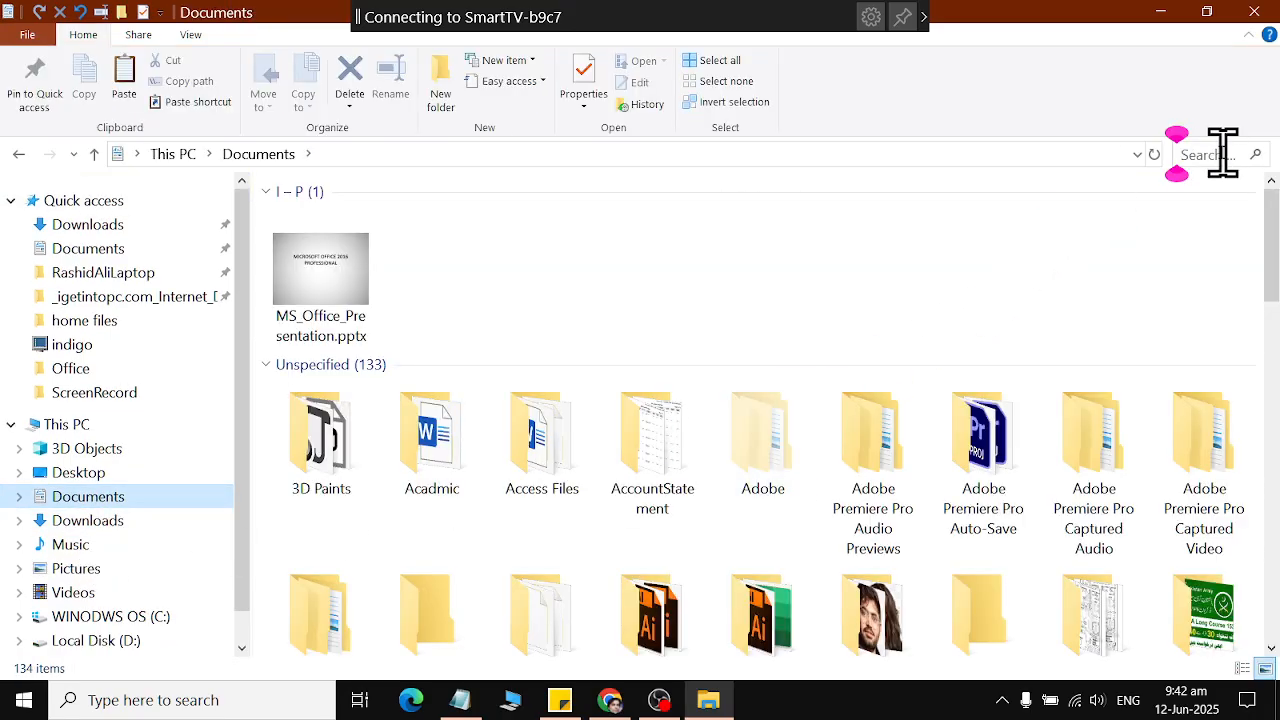
pyautogui.click(1222, 155)
pyautogui.write('my files')
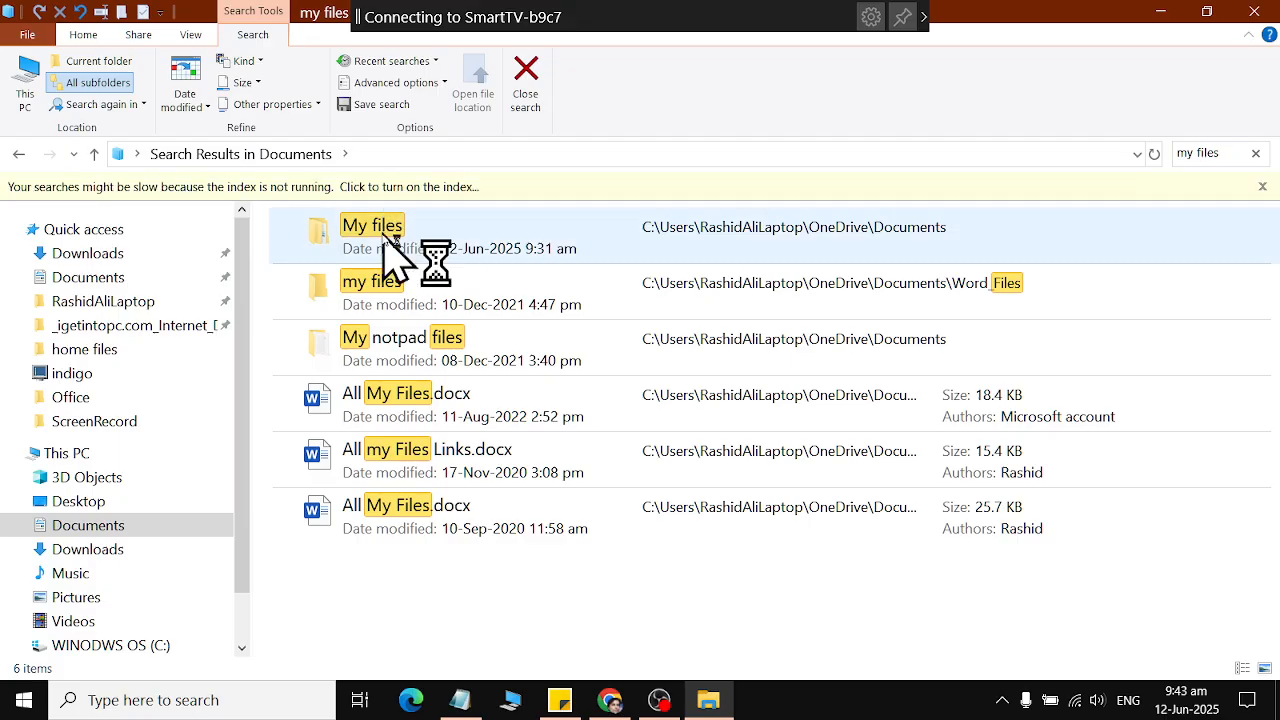
pyautogui.doubleClick(384, 240)
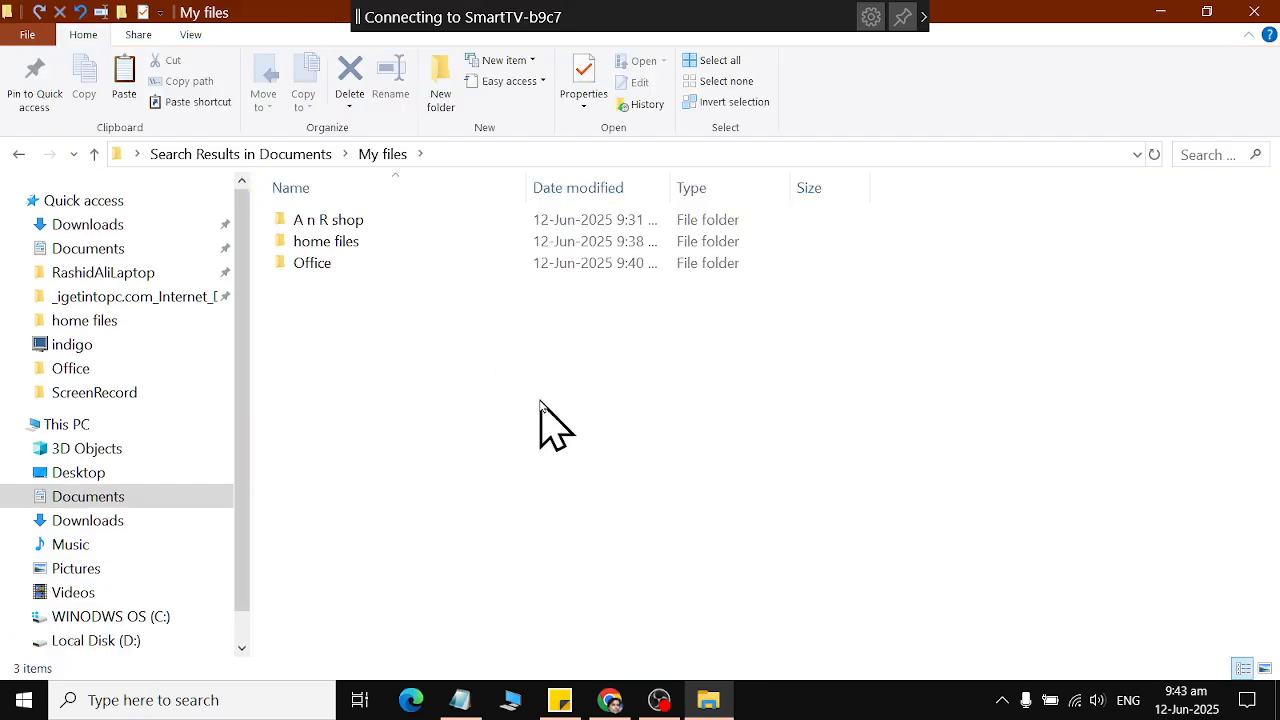
pyautogui.click(1254, 11)
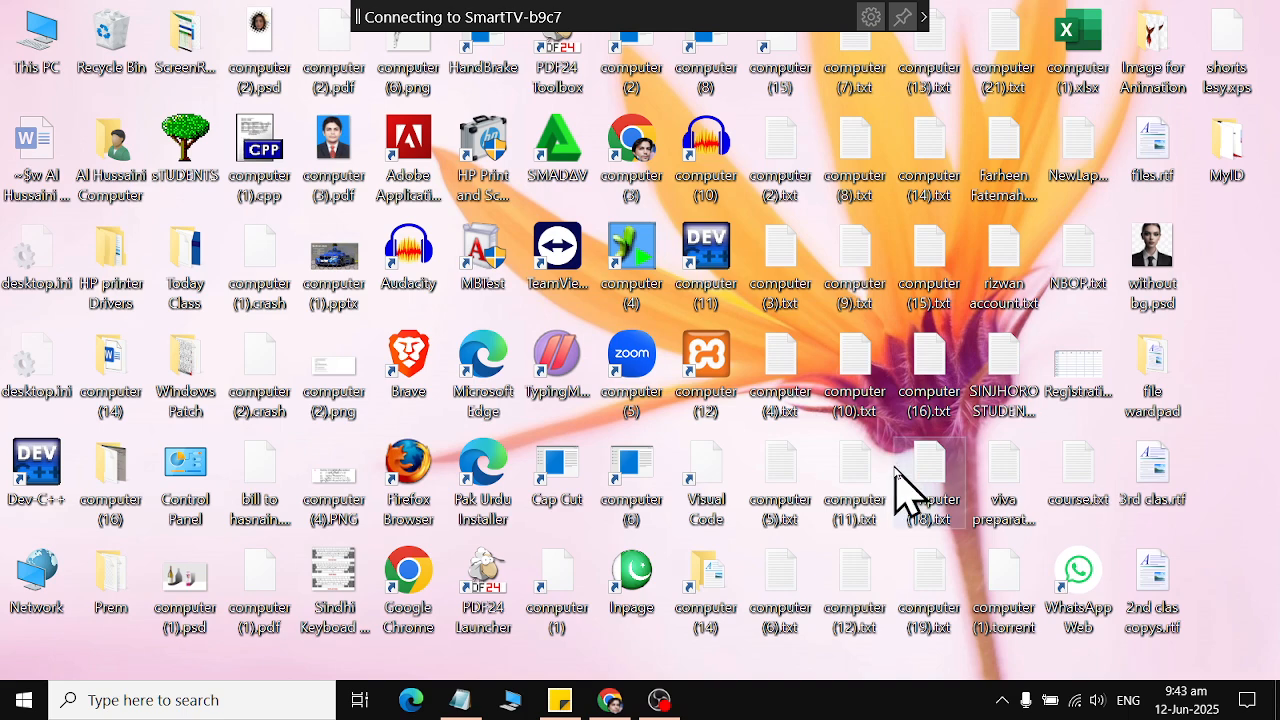
# Reopen the Documents folder under This PC and jump to the items beginning with "my" to select the My files folder.
pyautogui.click(24, 700)
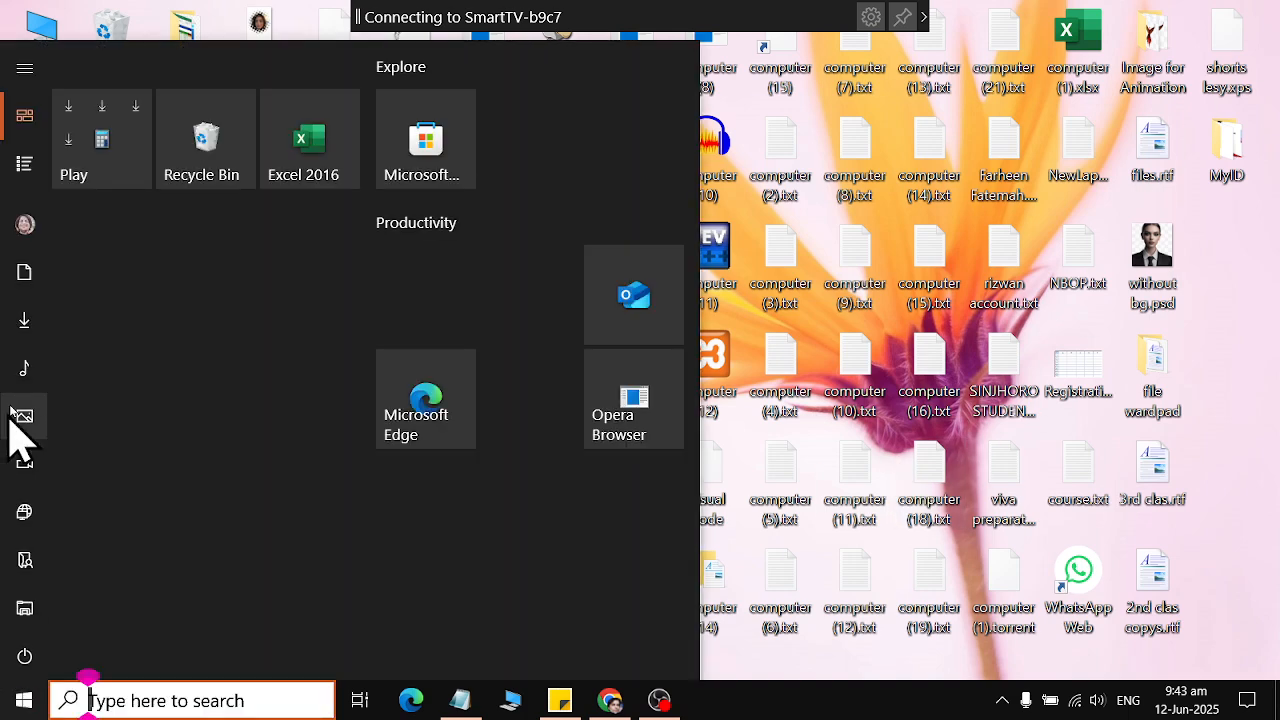
pyautogui.moveTo(62, 290)
pyautogui.click(36, 272)
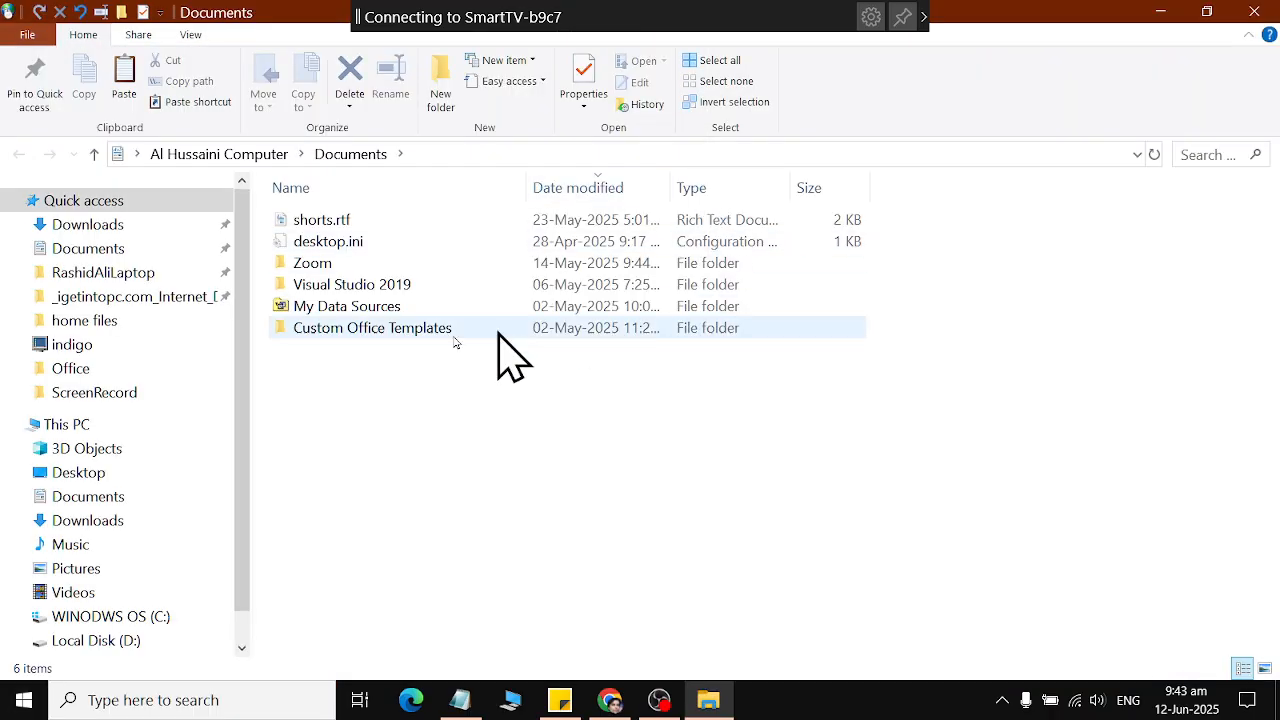
pyautogui.click(88, 498)
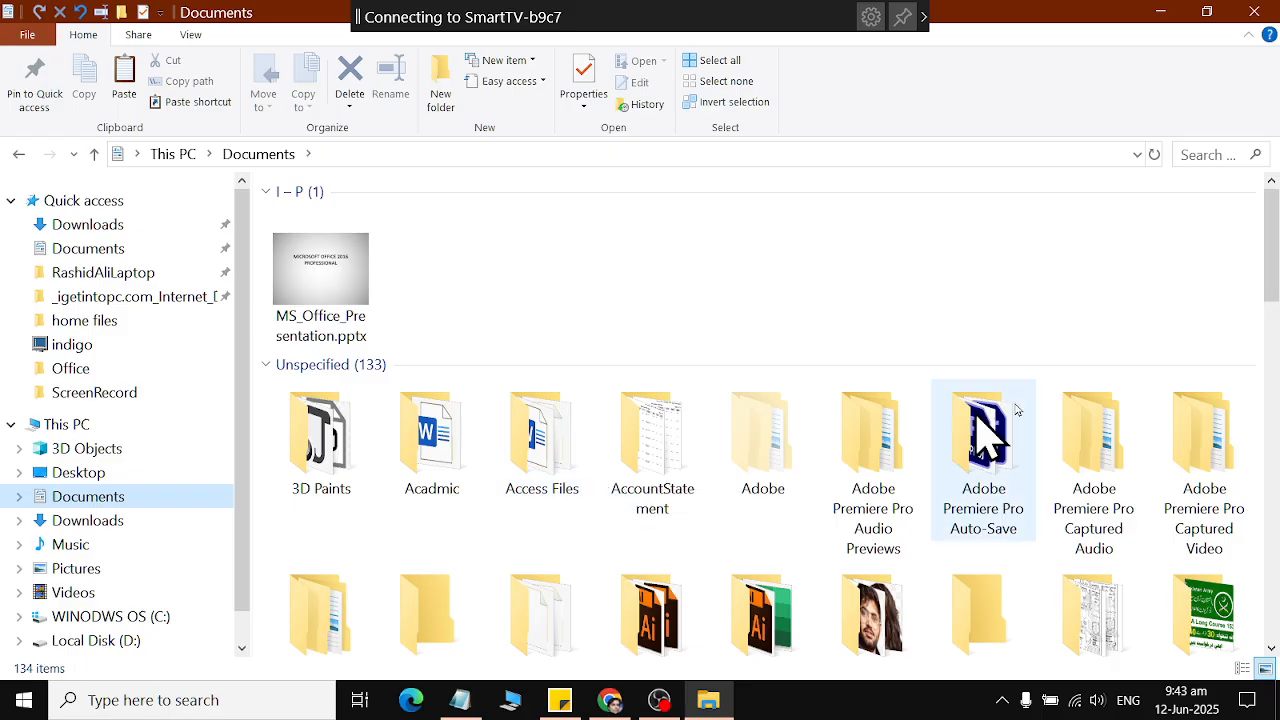
pyautogui.scroll(-3, 1277, 450)
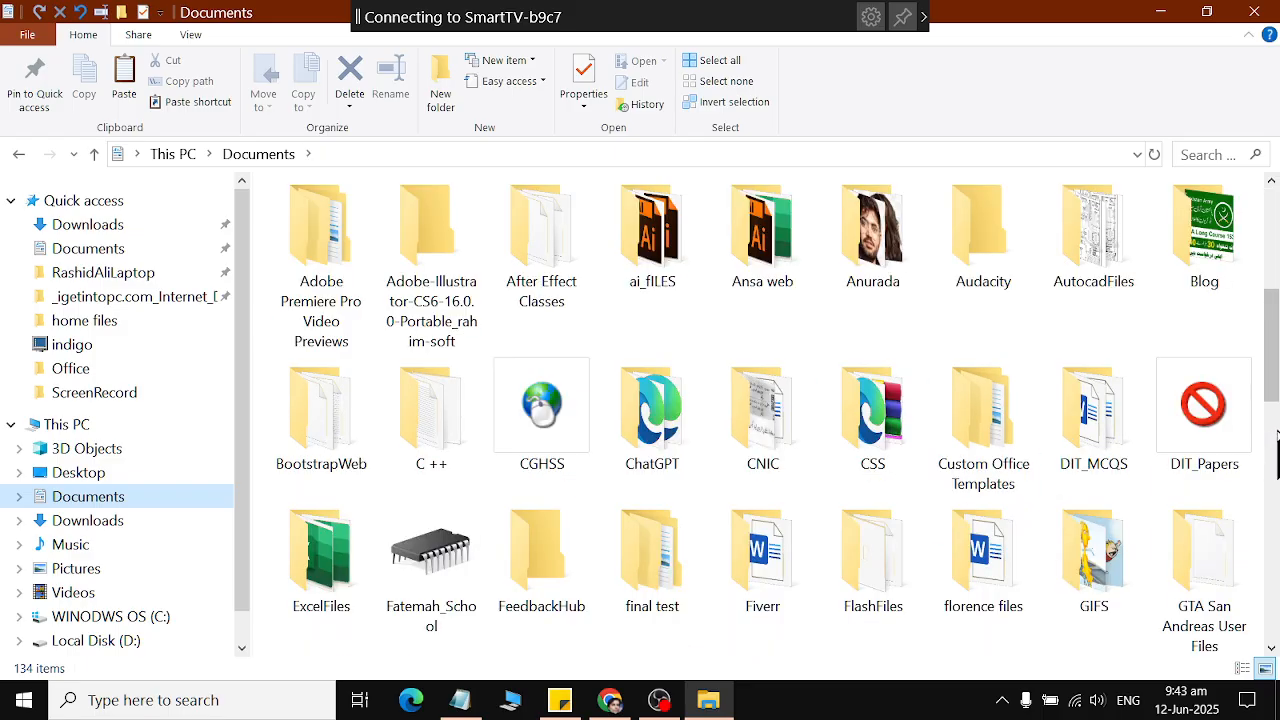
pyautogui.click(540, 295)
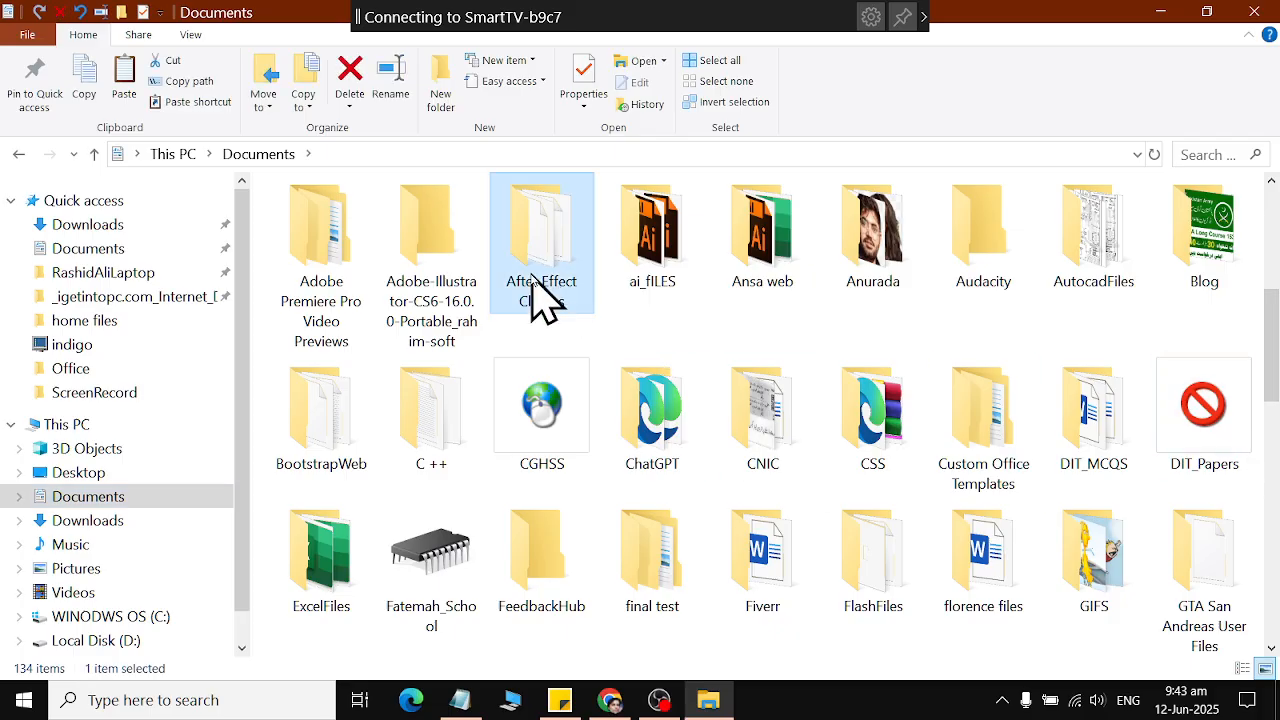
pyautogui.write('my')
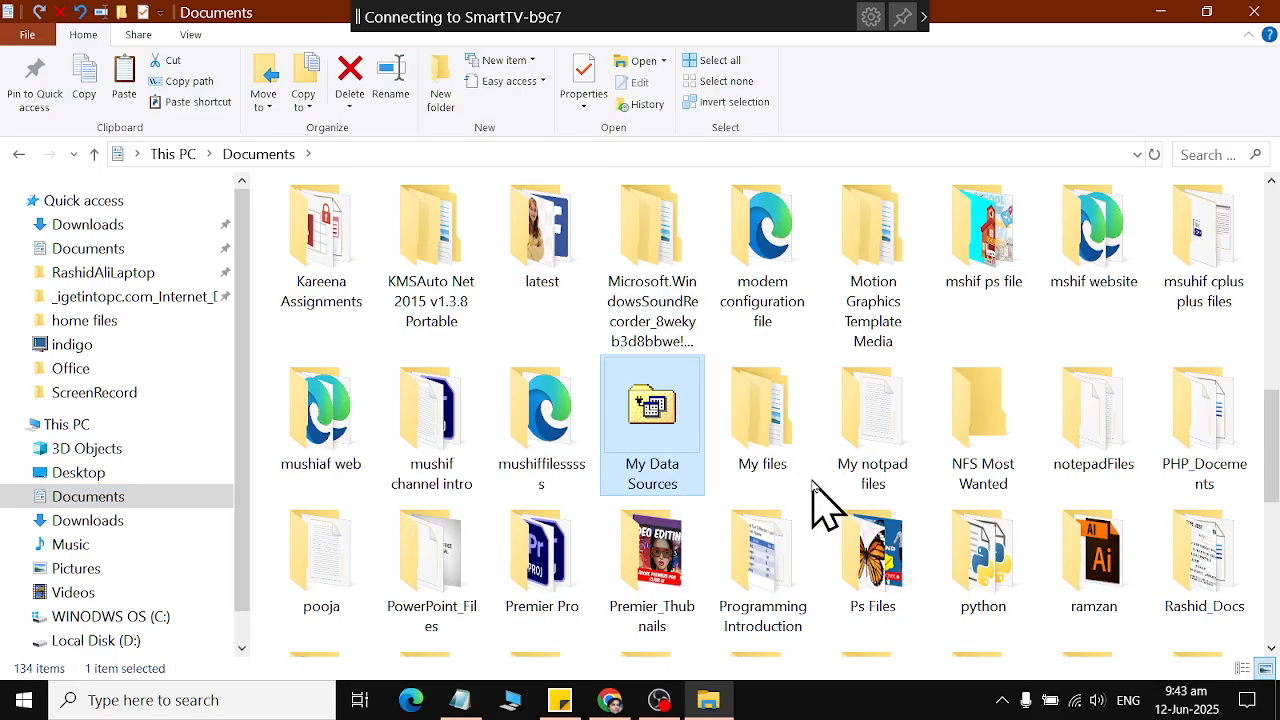
pyautogui.click(796, 470)
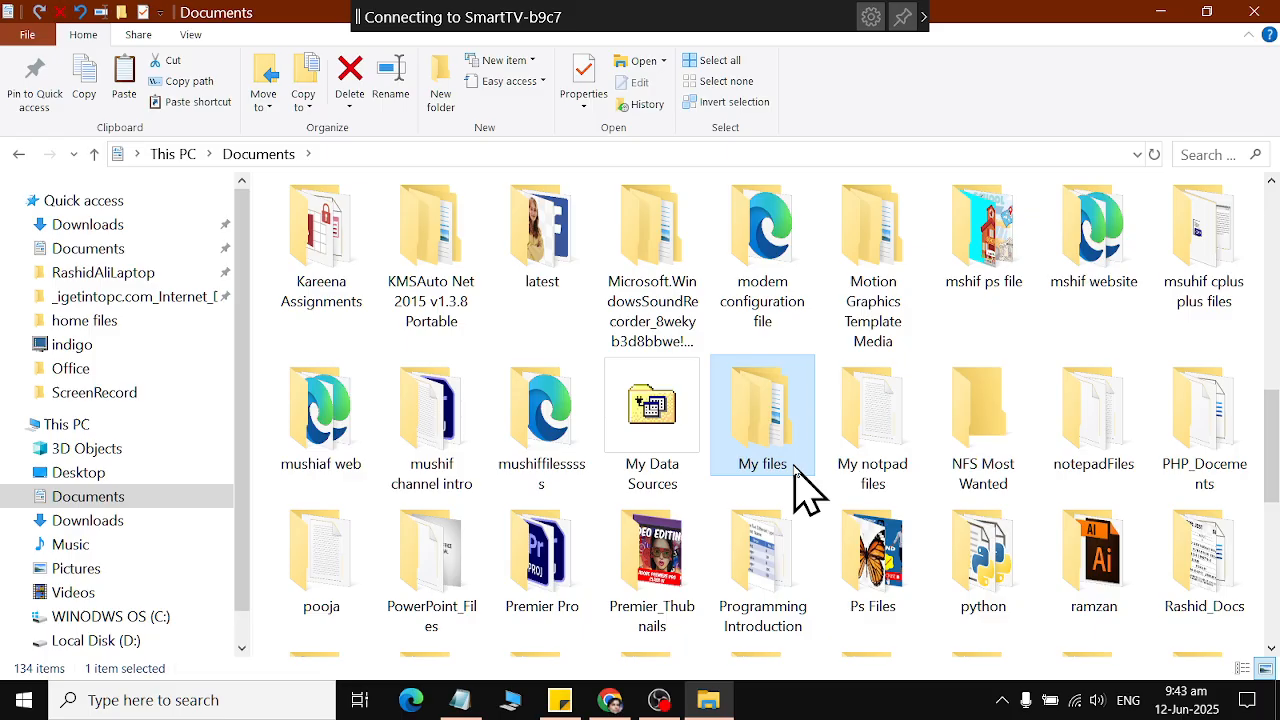
# Create a desktop shortcut to the My files folder and close the Documents window.
pyautogui.rightClick(788, 452)
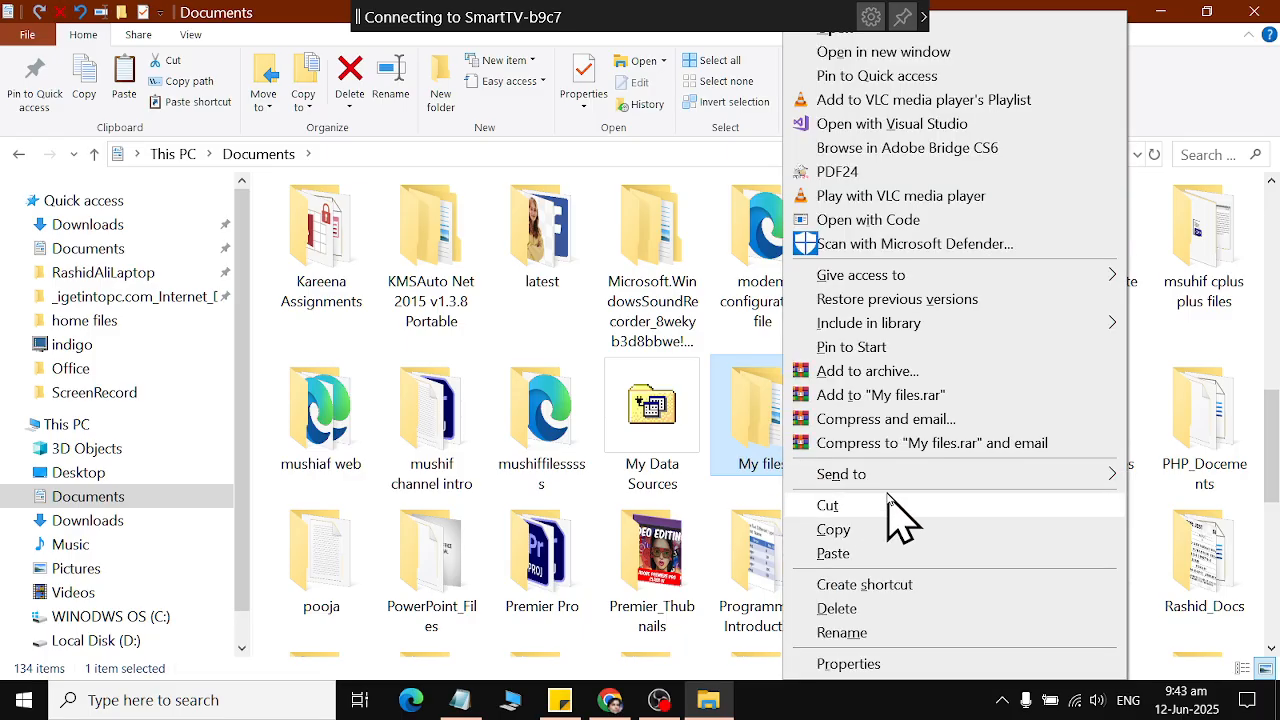
pyautogui.moveTo(882, 478)
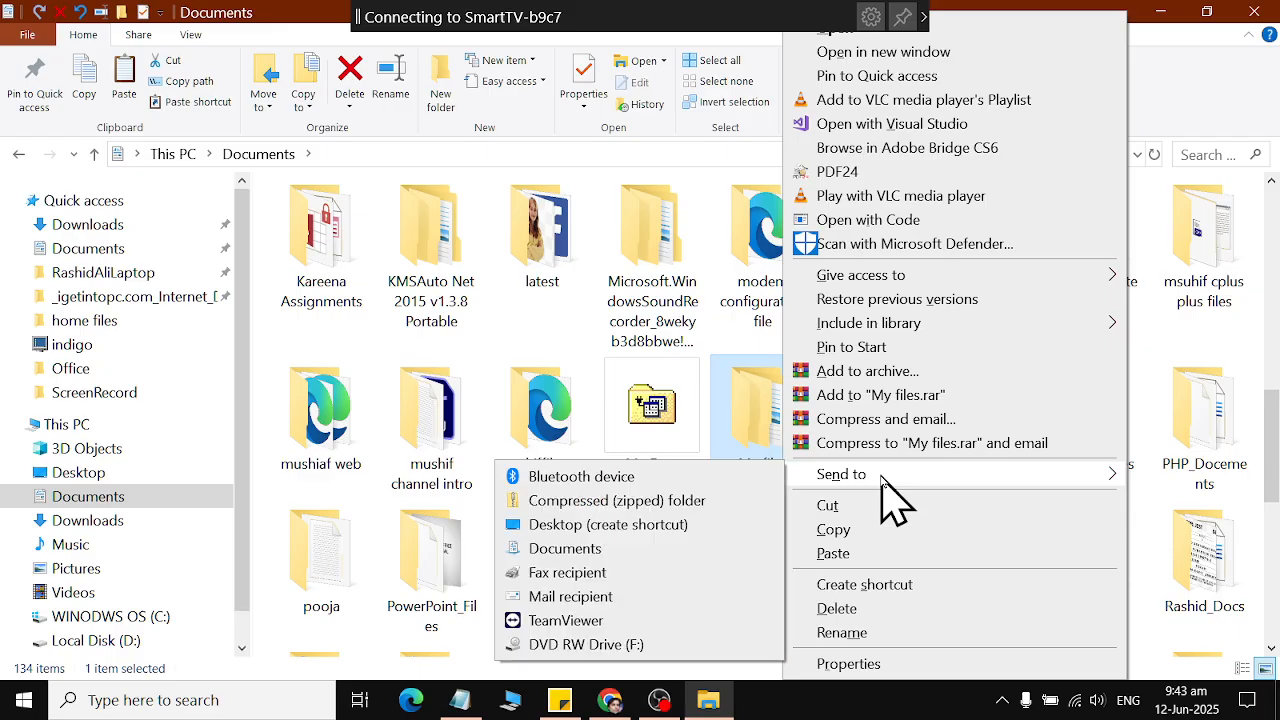
pyautogui.click(653, 526)
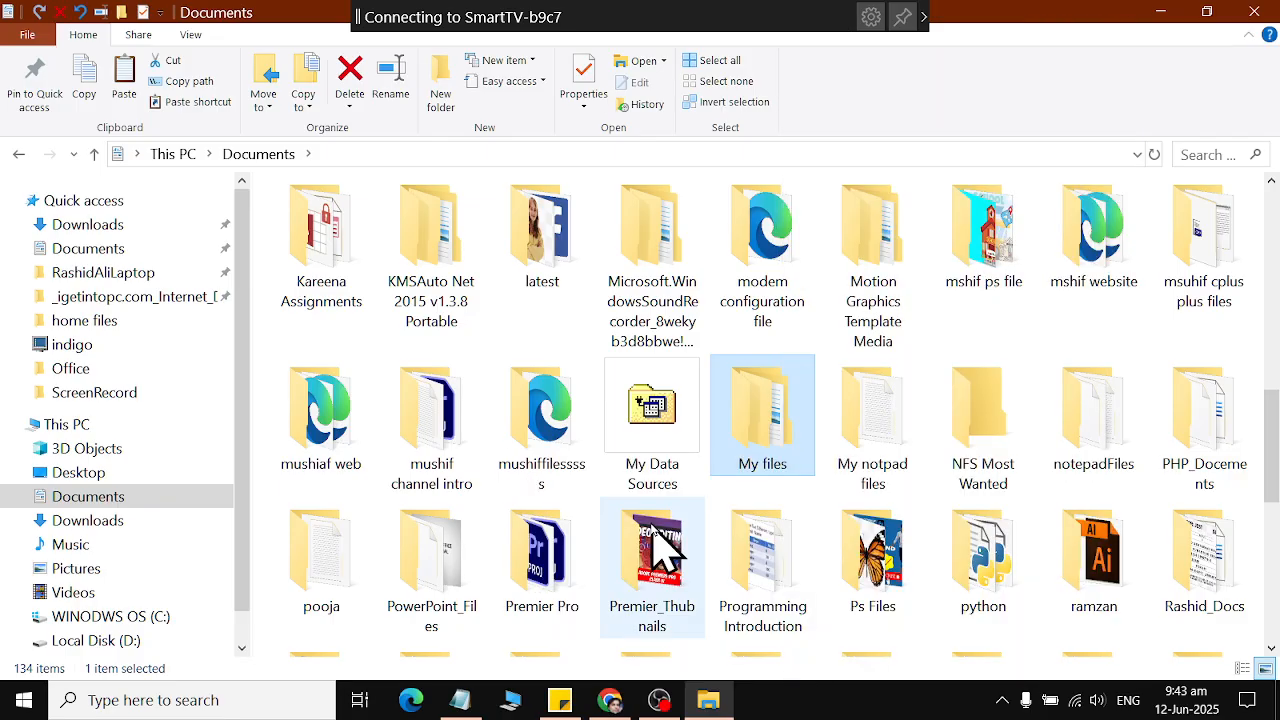
pyautogui.click(1254, 11)
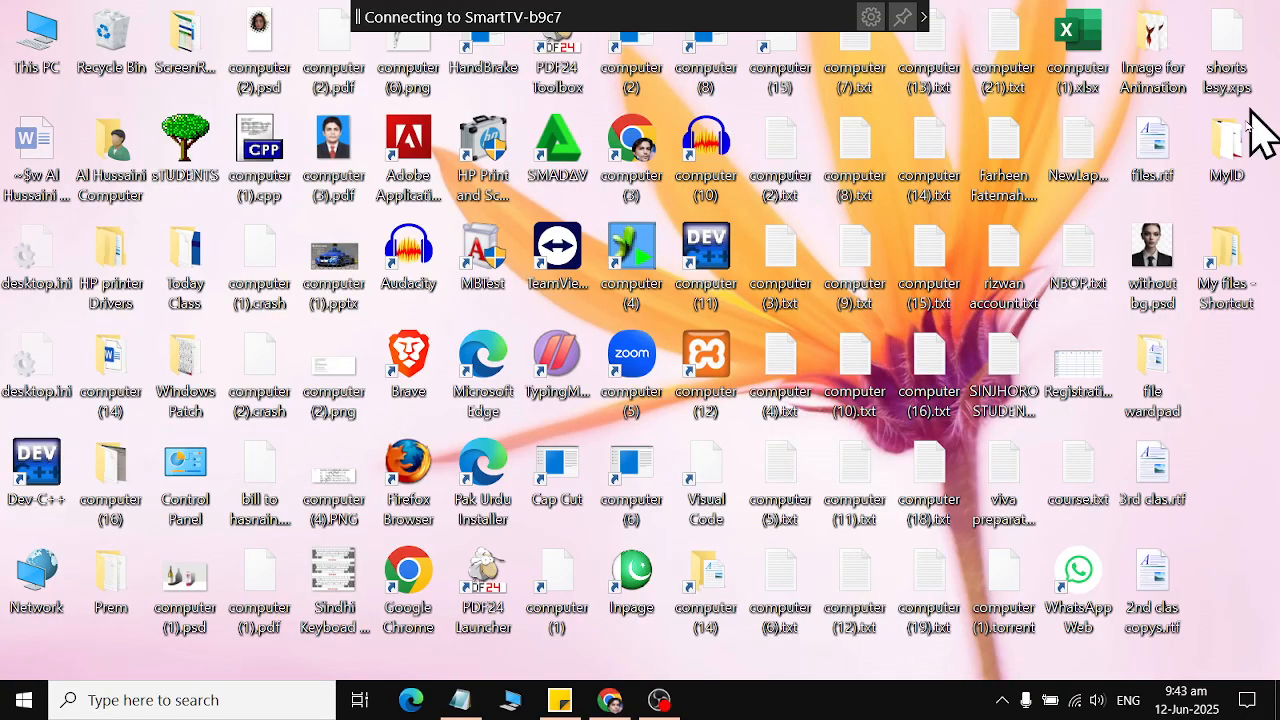
# Test the My files desktop shortcut by opening and closing its folder, and delete the shortcut.
pyautogui.click(1230, 298)
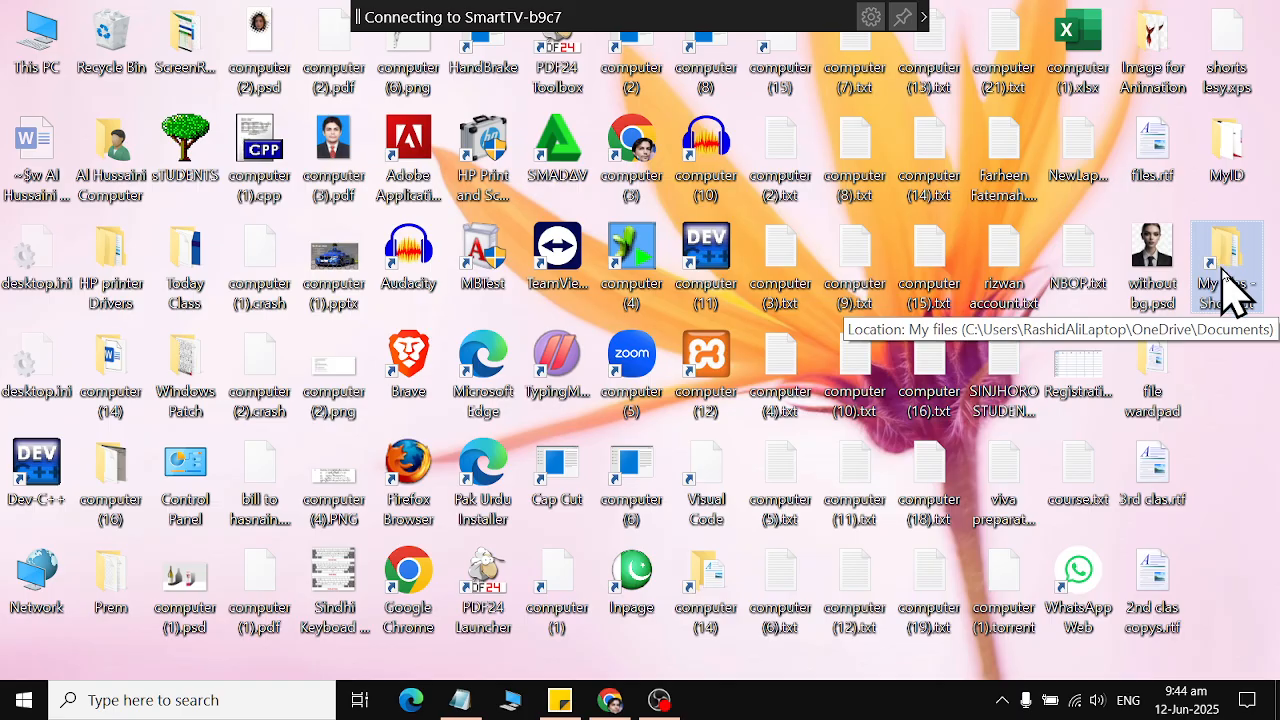
pyautogui.doubleClick(1250, 300)
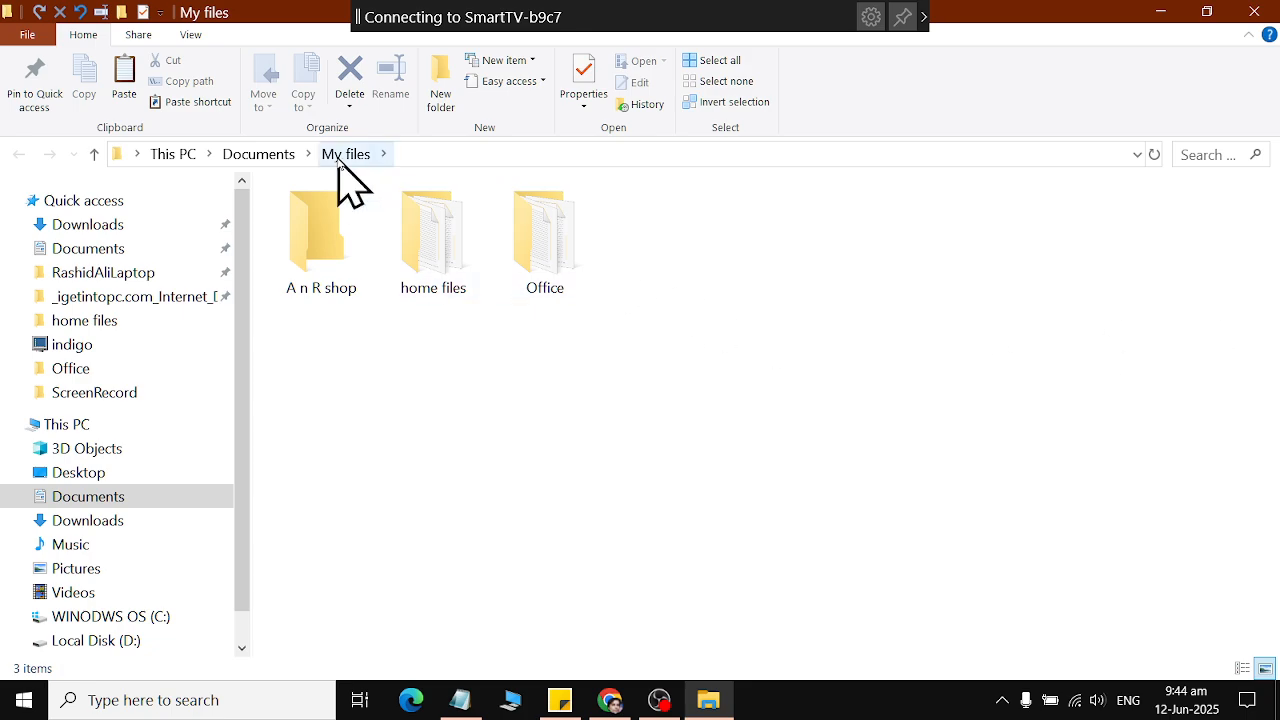
pyautogui.click(1254, 11)
pyautogui.rightClick(1234, 309)
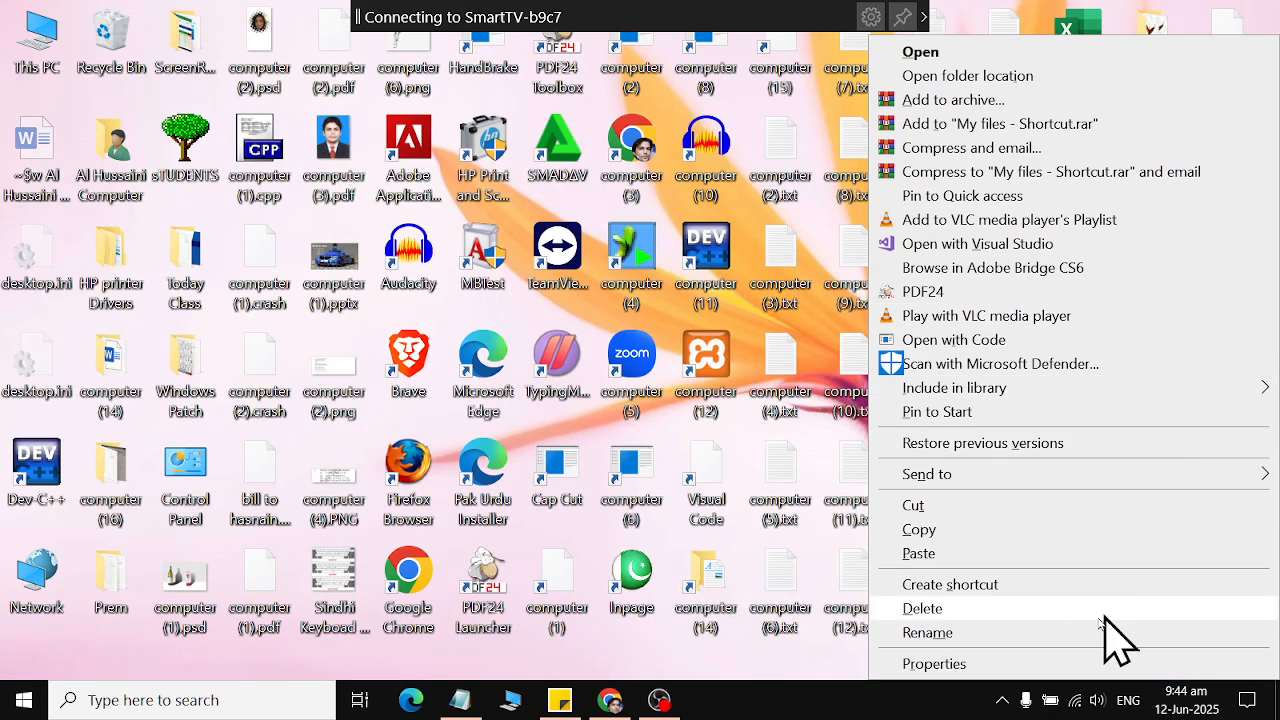
pyautogui.click(1104, 612)
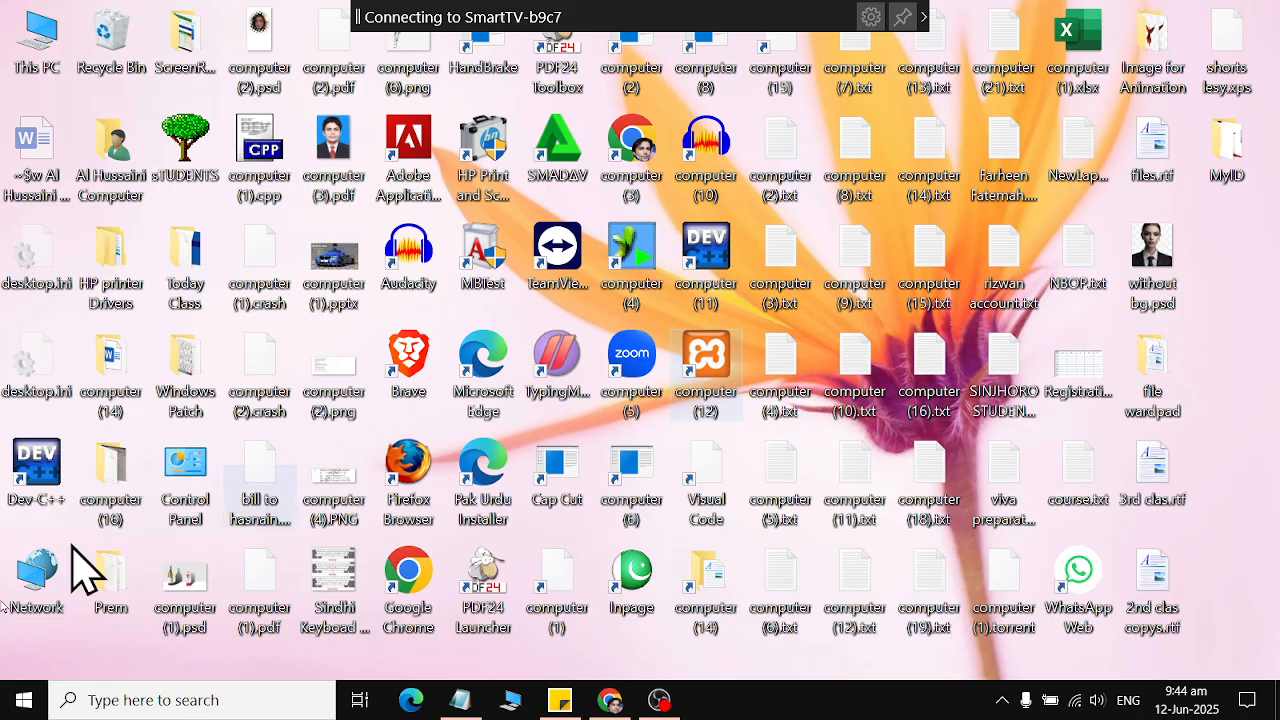
# Go to Documents under This PC in a new window, jump to the My files folder and open it.
pyautogui.click(24, 700)
pyautogui.click(60, 274)
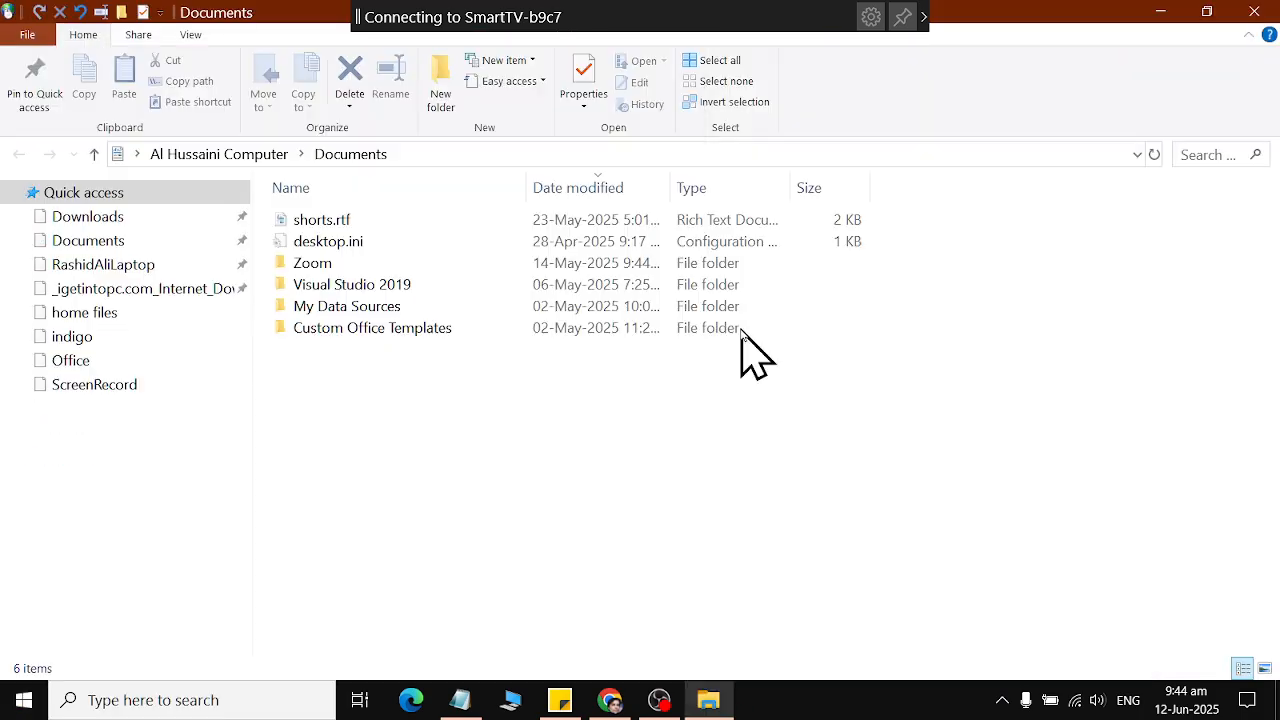
pyautogui.click(78, 505)
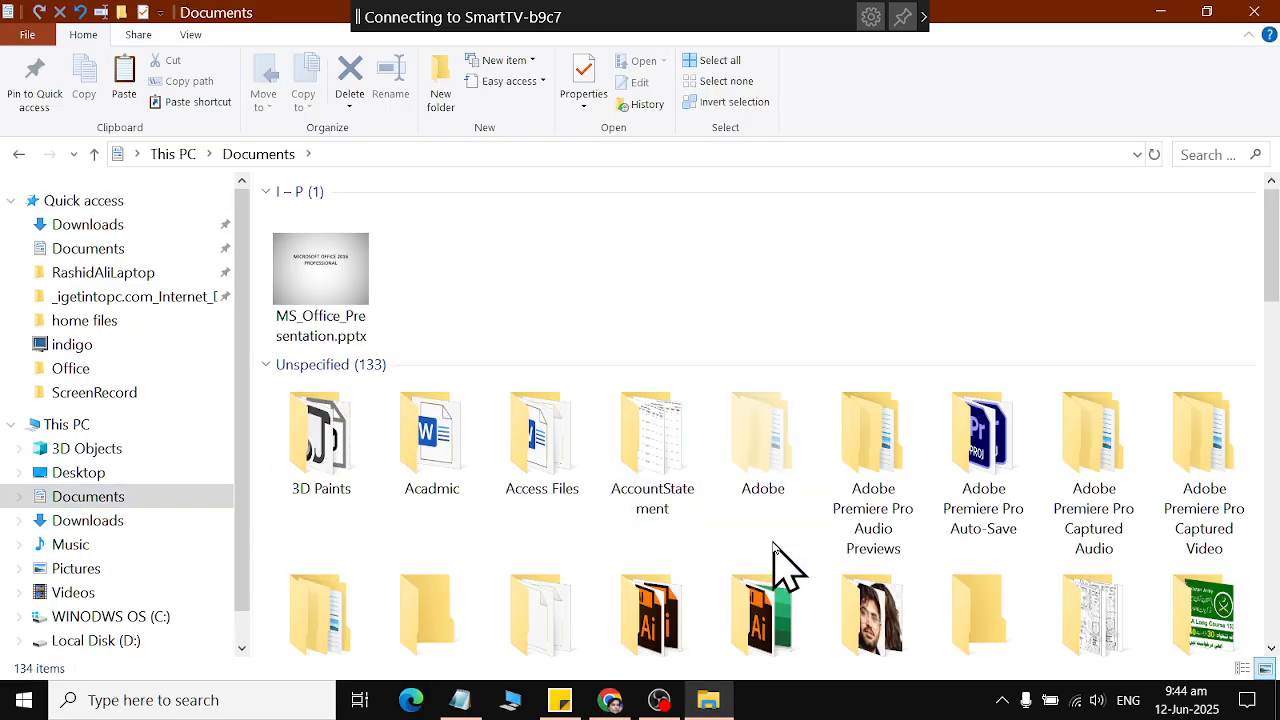
pyautogui.write('my')
pyautogui.press('Right')
pyautogui.press('Return')
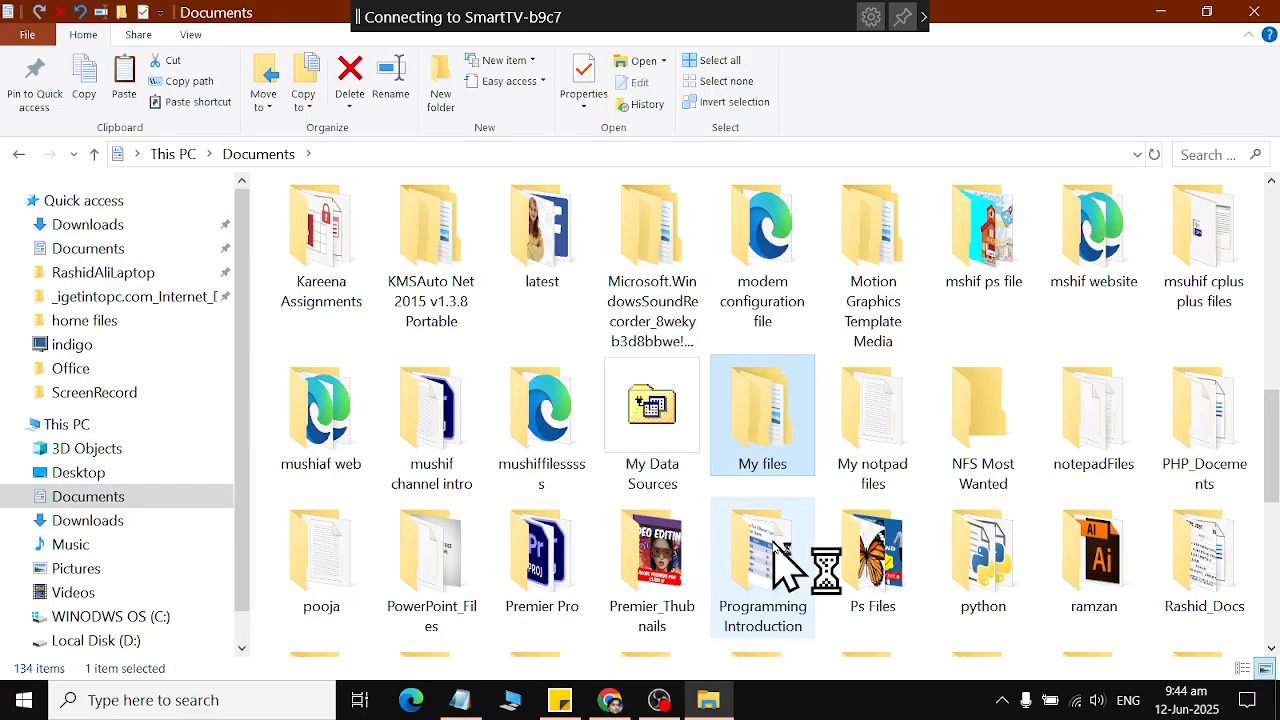
# Create a desktop shortcut to Groceries.txt from the home files folder and close the window.
pyautogui.click(429, 272)
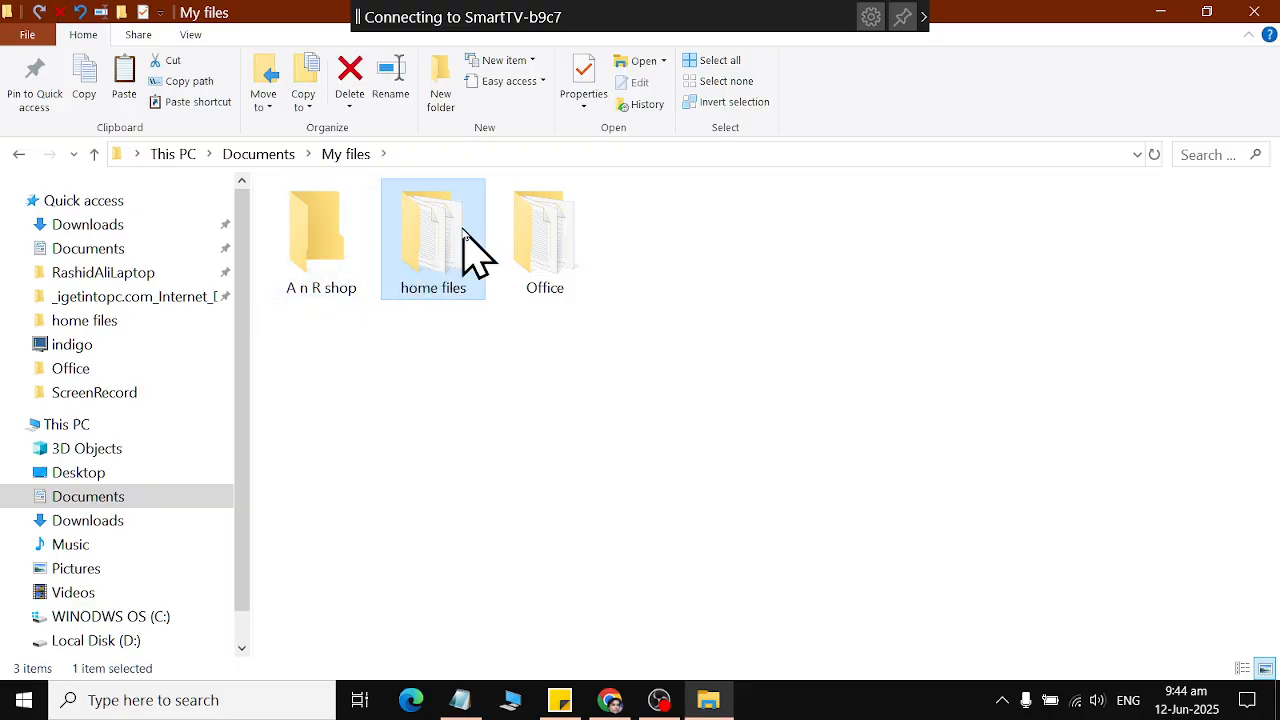
pyautogui.doubleClick(471, 251)
pyautogui.click(321, 289)
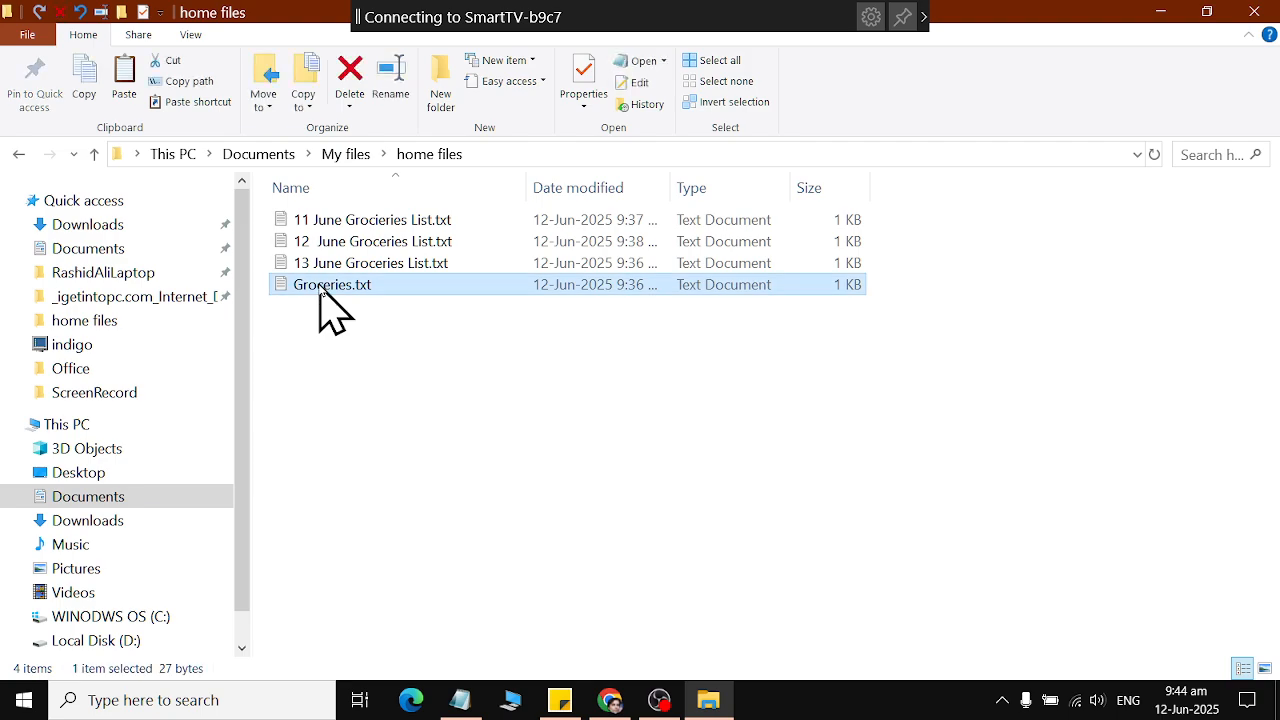
pyautogui.rightClick(321, 289)
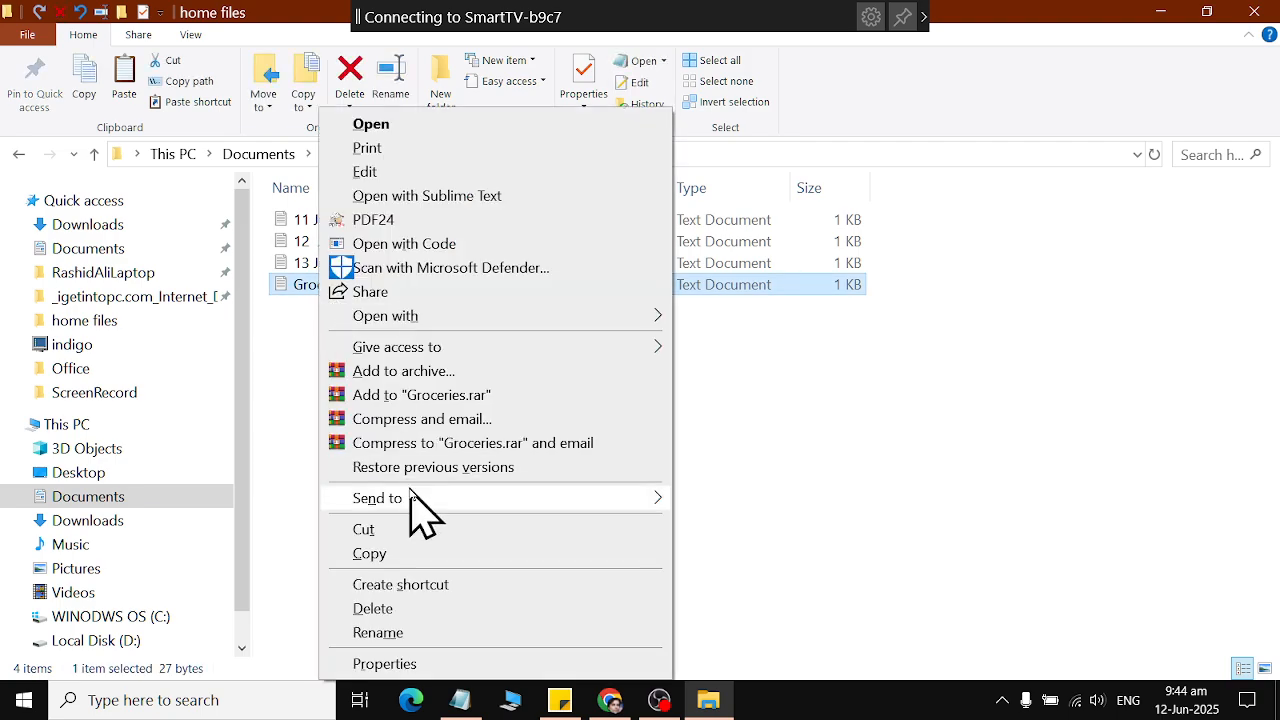
pyautogui.moveTo(415, 498)
pyautogui.click(790, 555)
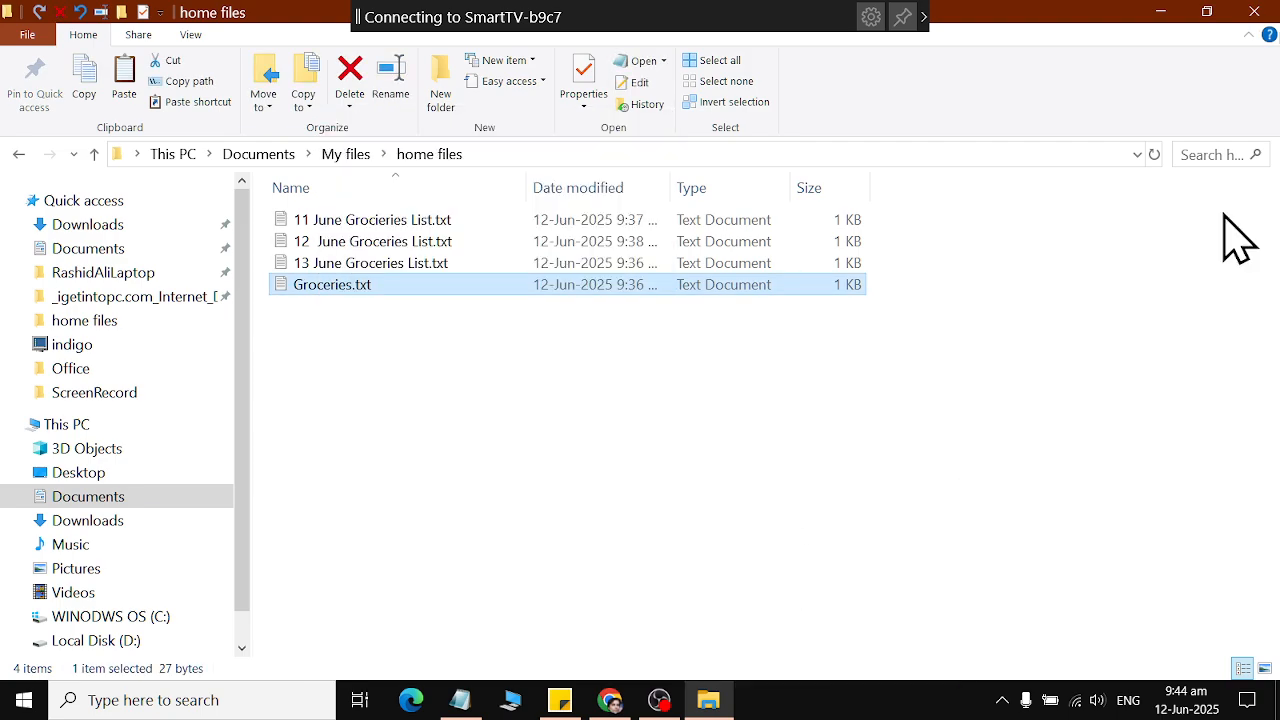
pyautogui.hotkey('alt', 'F4')
# Delete the Groceries.txt shortcut from the desktop.
pyautogui.click(1232, 322)
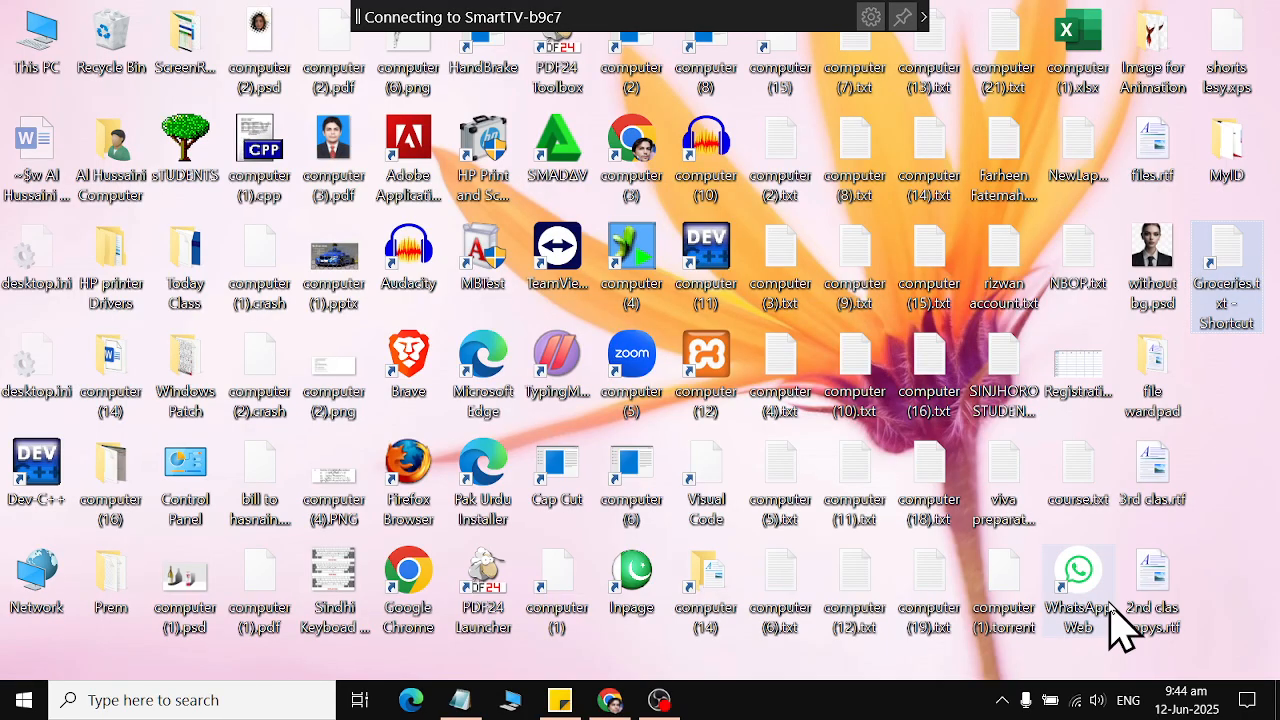
pyautogui.rightClick(1220, 264)
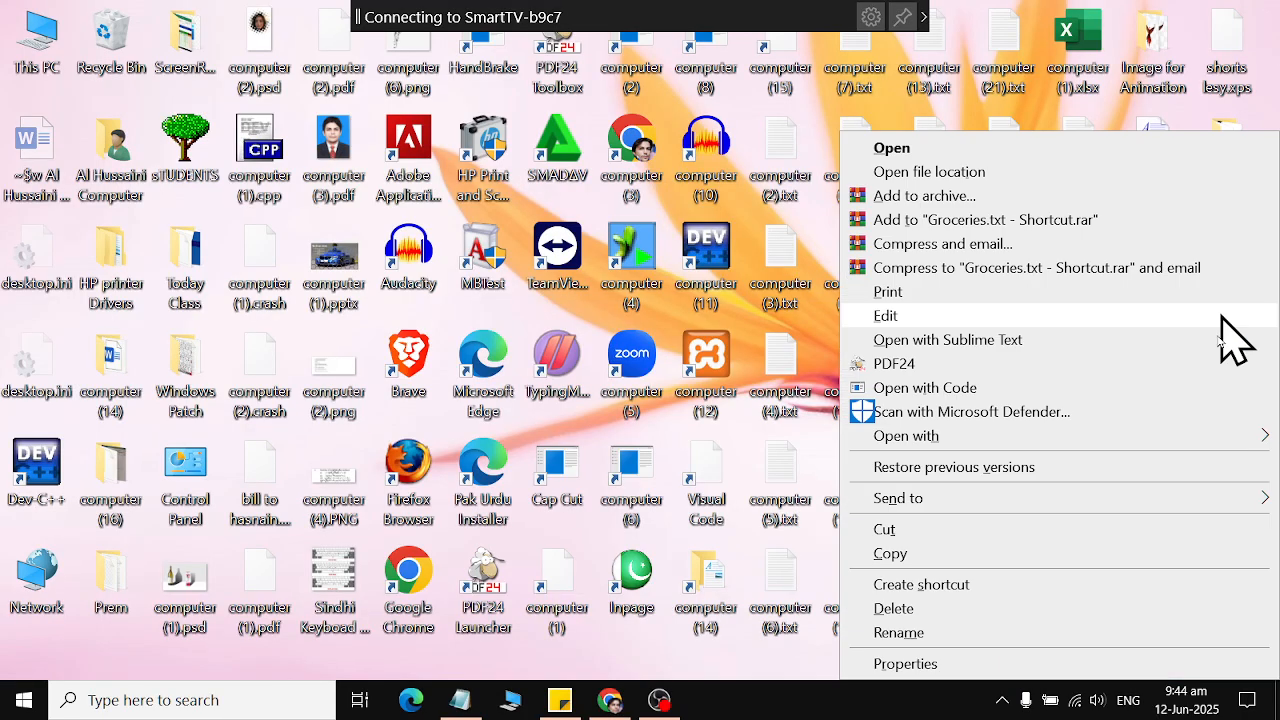
pyautogui.click(1108, 605)
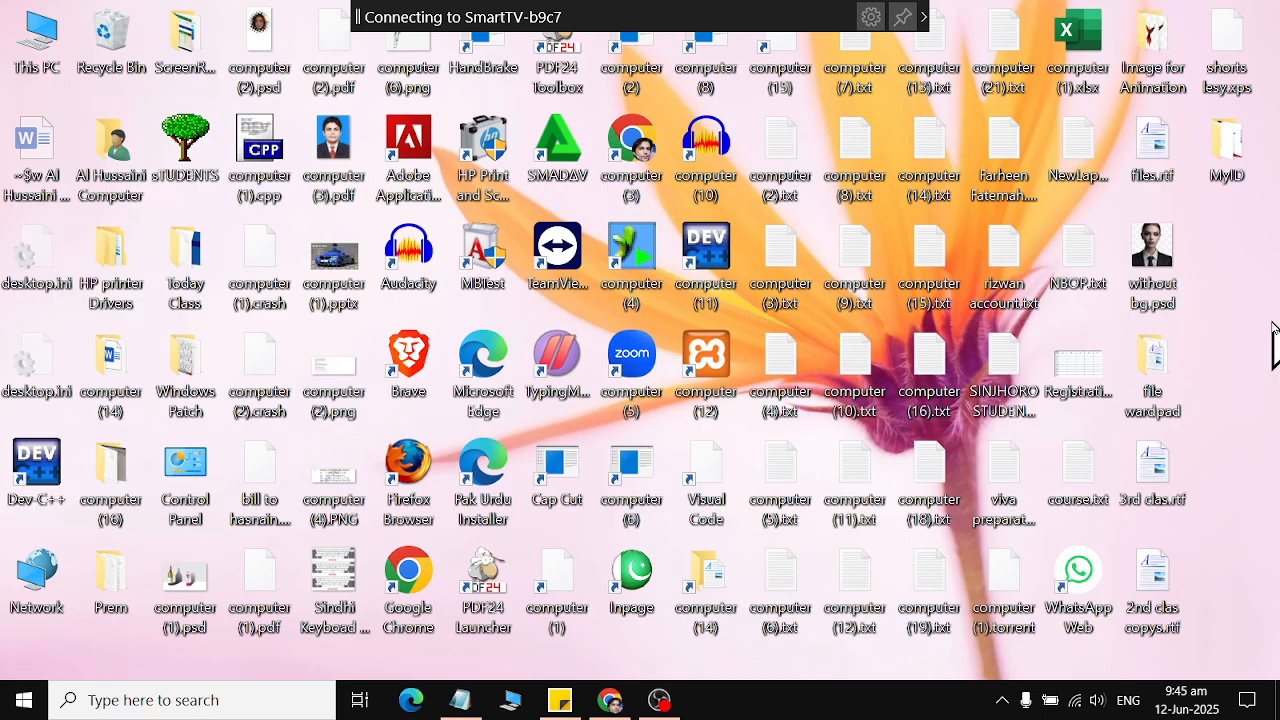
# Open the MyID folder on the desktop, start creating a new shortcut in it and browse for its target.
pyautogui.doubleClick(1234, 170)
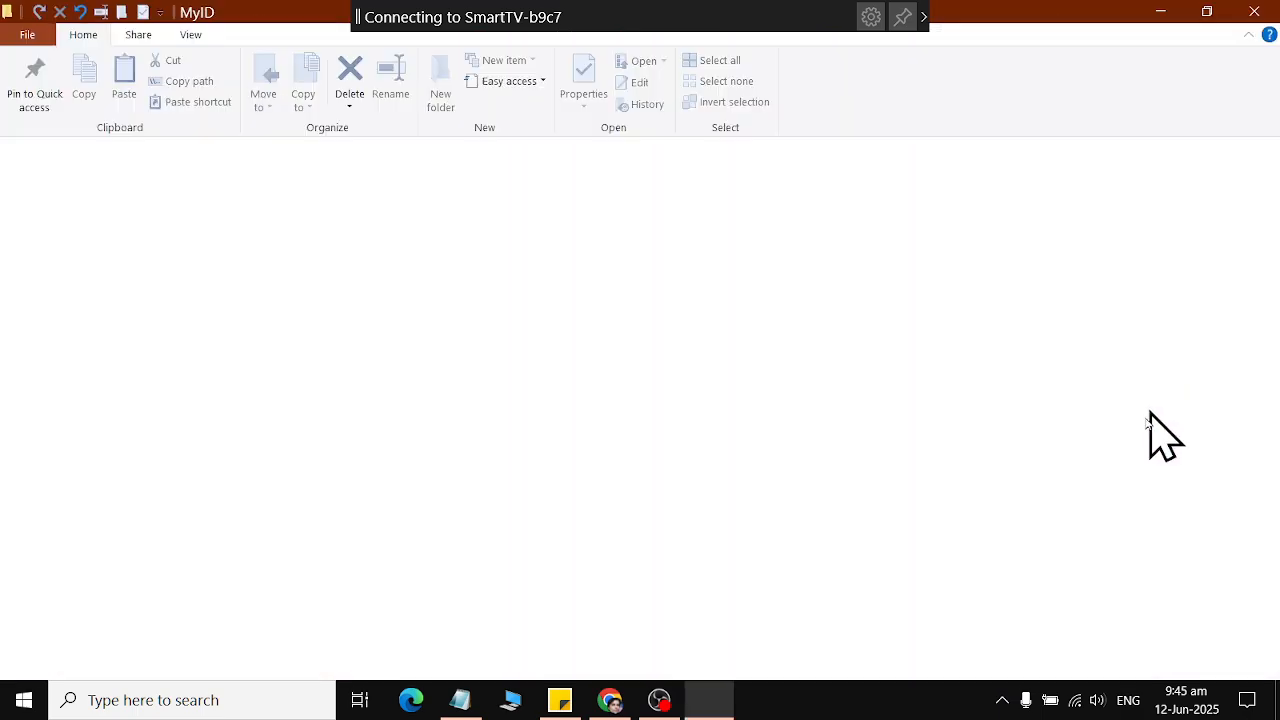
pyautogui.rightClick(991, 528)
pyautogui.moveTo(1035, 478)
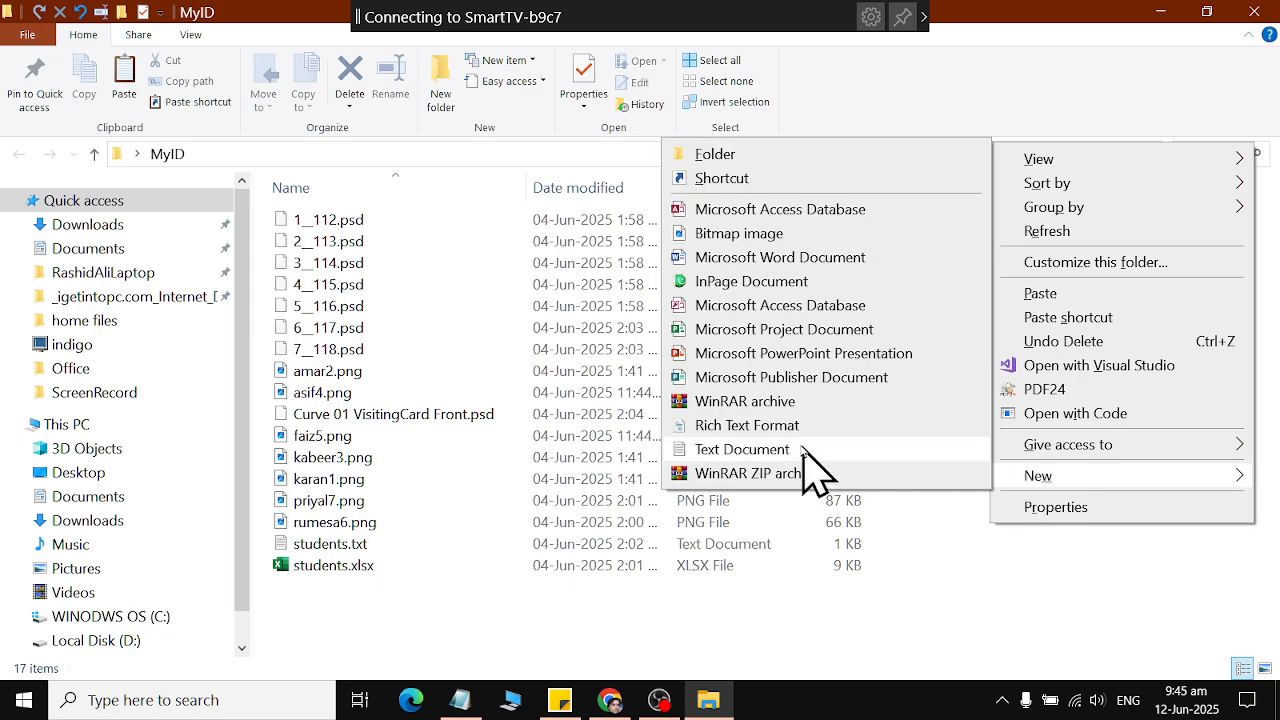
pyautogui.click(803, 180)
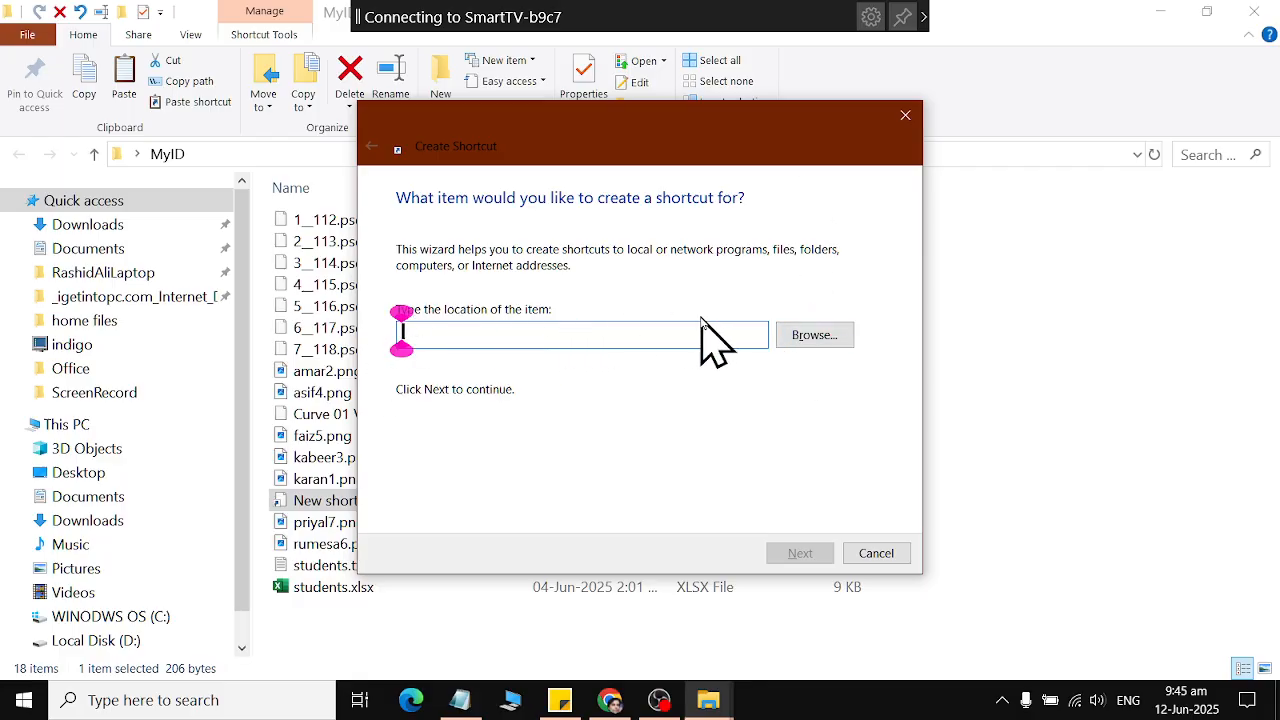
pyautogui.click(810, 337)
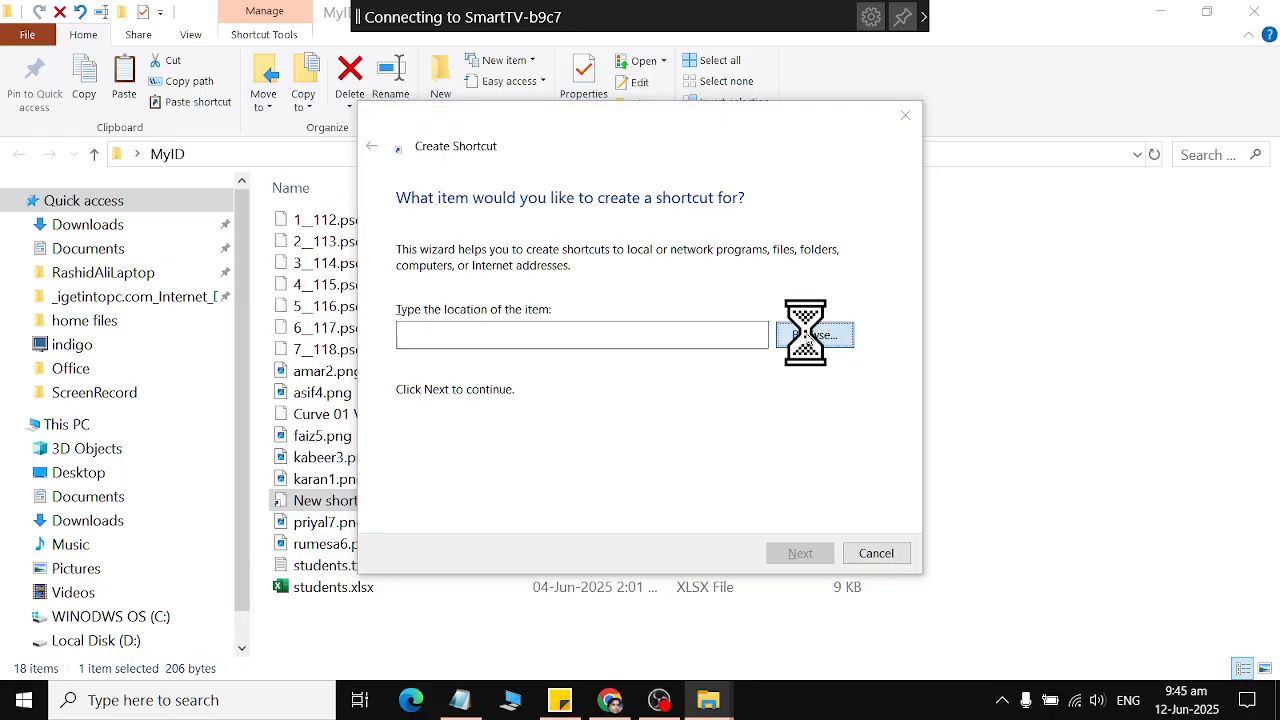
pyautogui.moveTo(718, 200); pyautogui.dragTo(603, 127)
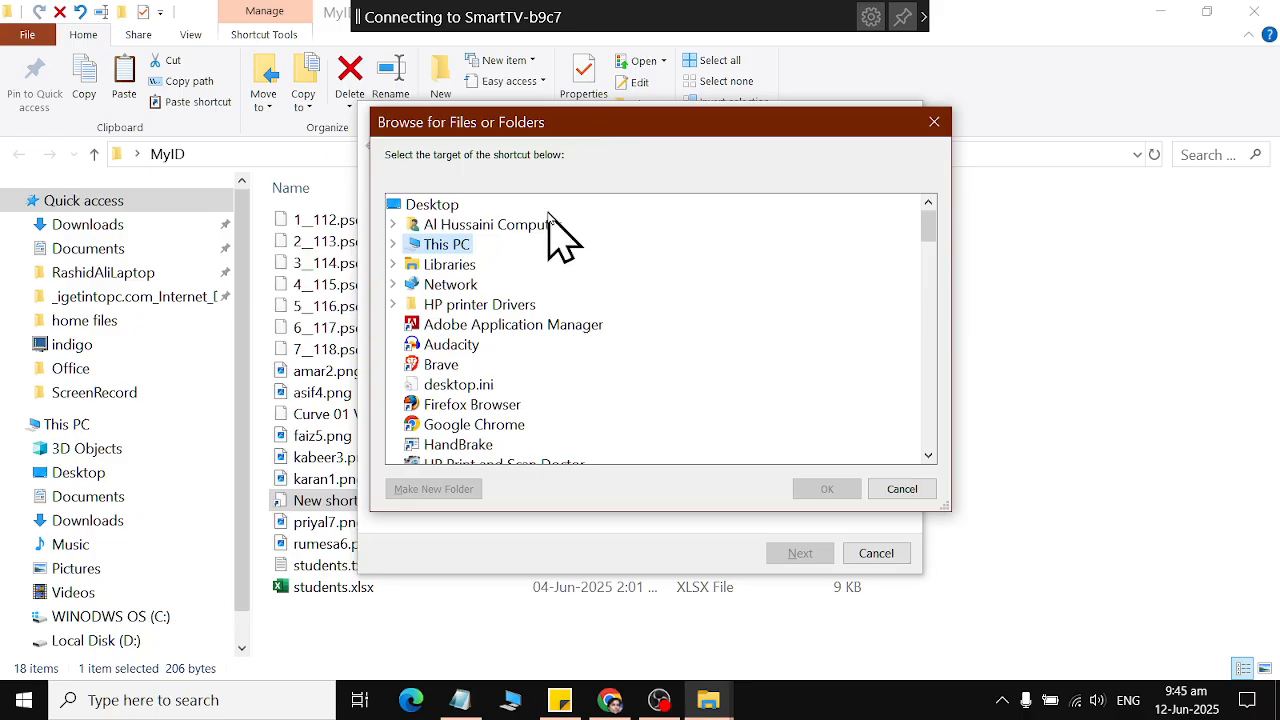
pyautogui.click(392, 226)
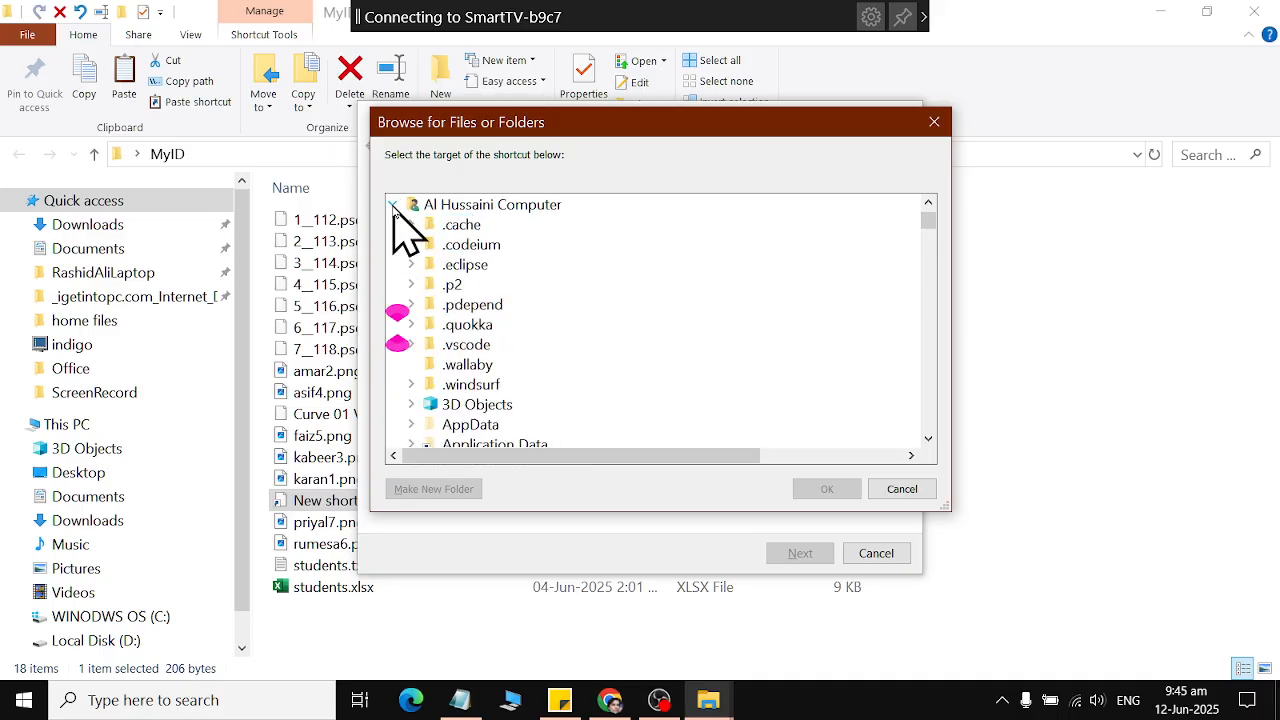
pyautogui.click(393, 206)
pyautogui.click(392, 224)
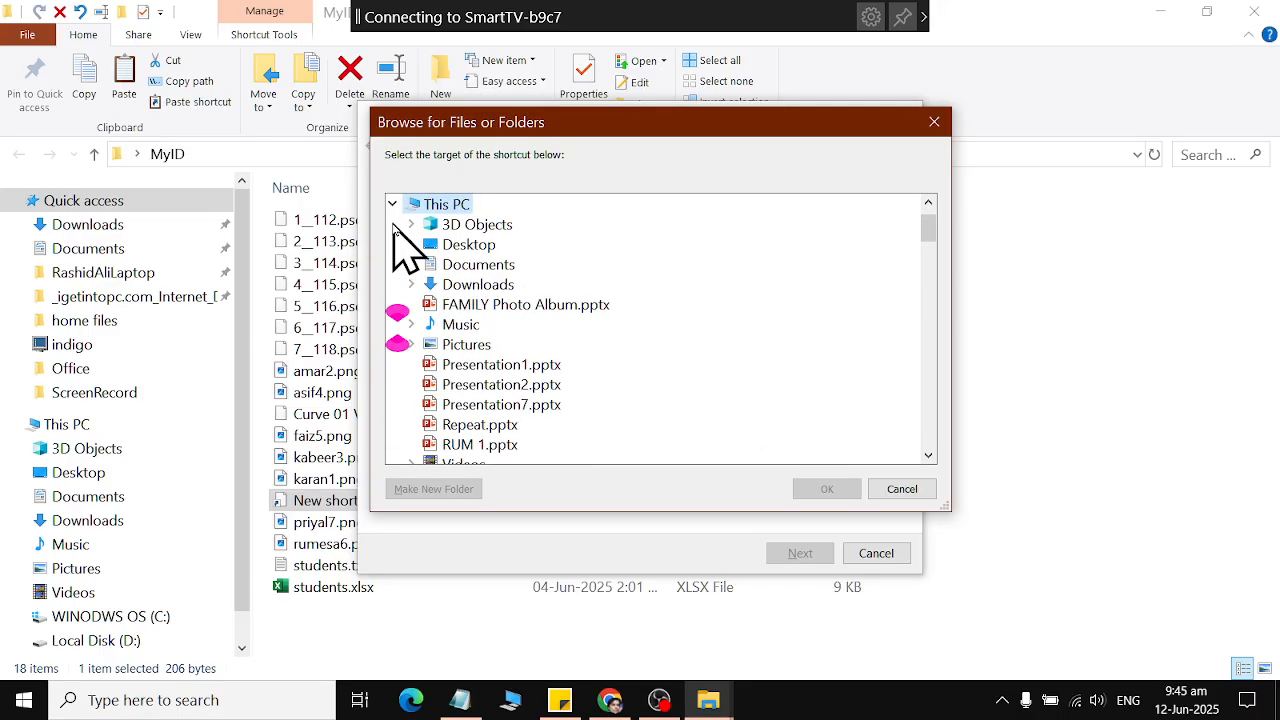
pyautogui.click(393, 205)
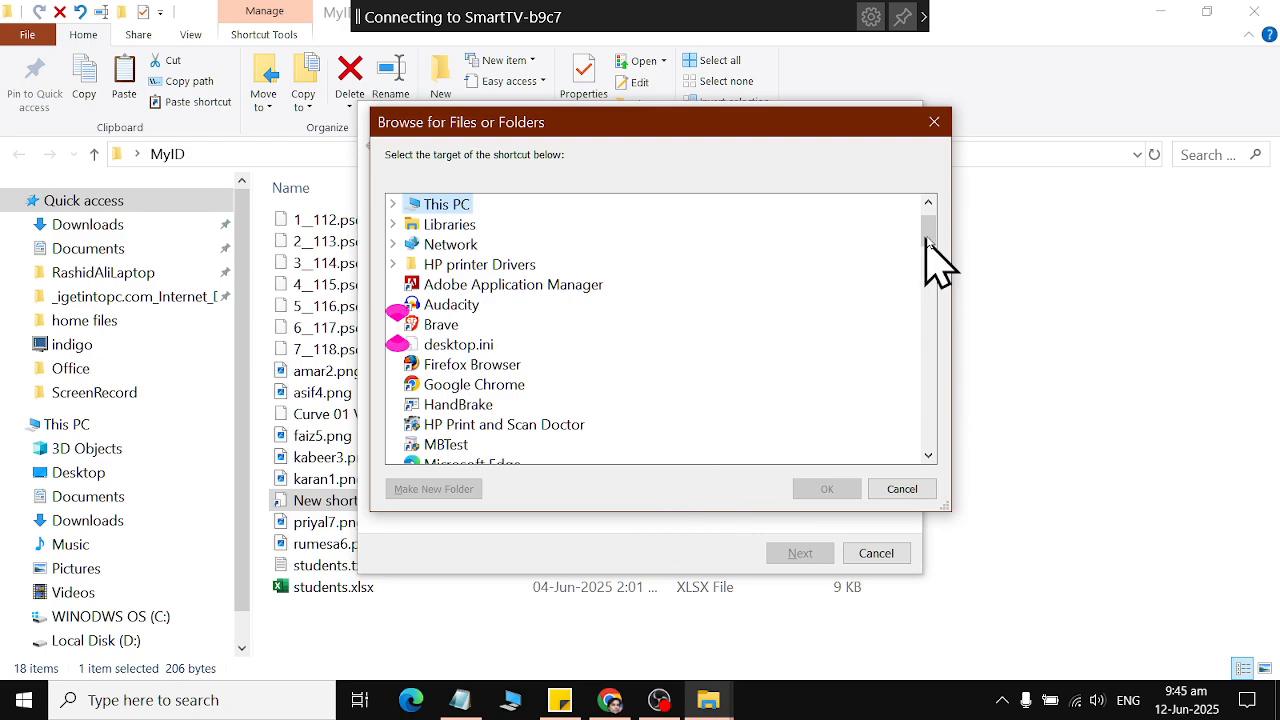
pyautogui.moveTo(921, 244); pyautogui.dragTo(937, 214)
# Create the shortcut to the Zoom folder in the Documents library, keeping the suggested name, and close the MyID window.
pyautogui.doubleClick(450, 265)
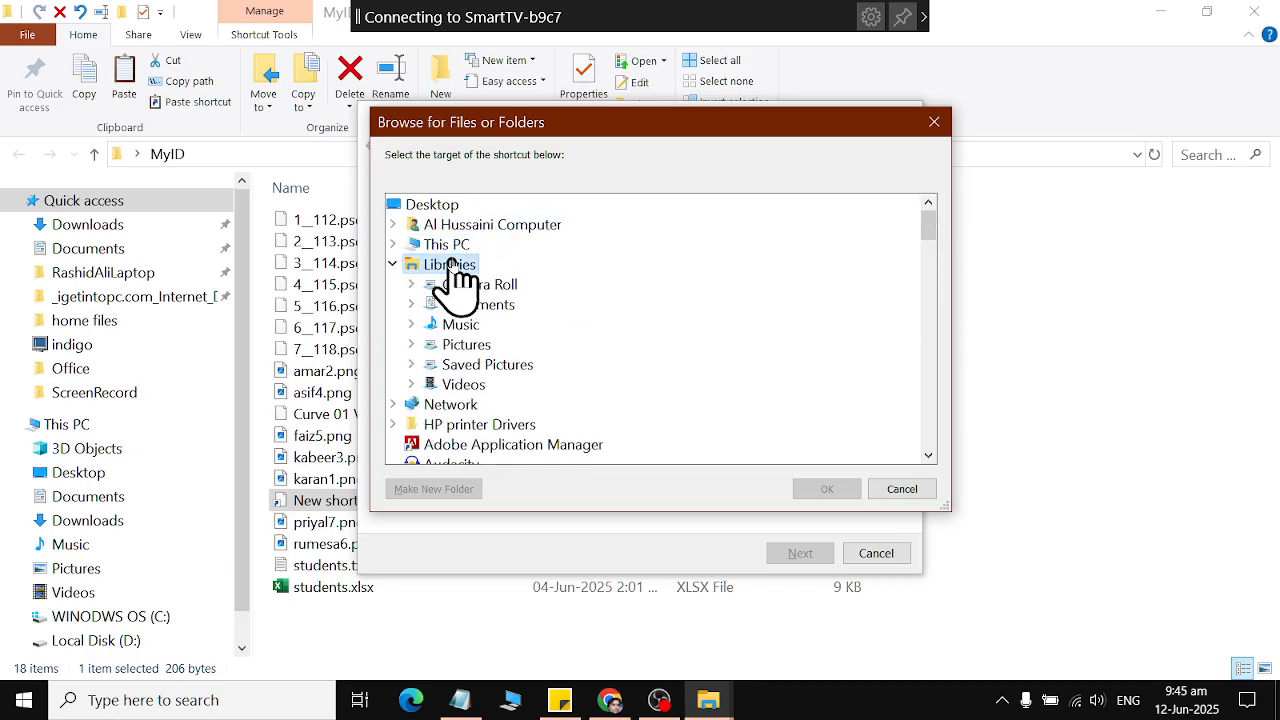
pyautogui.doubleClick(462, 303)
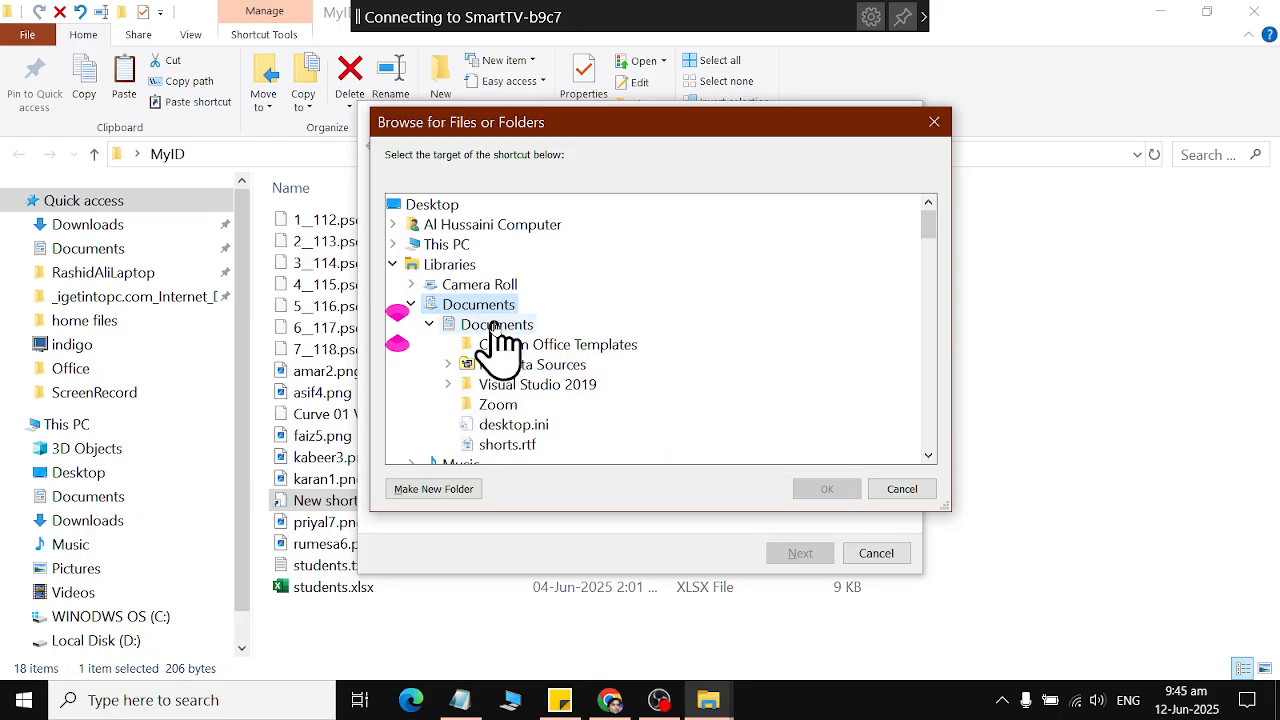
pyautogui.click(498, 405)
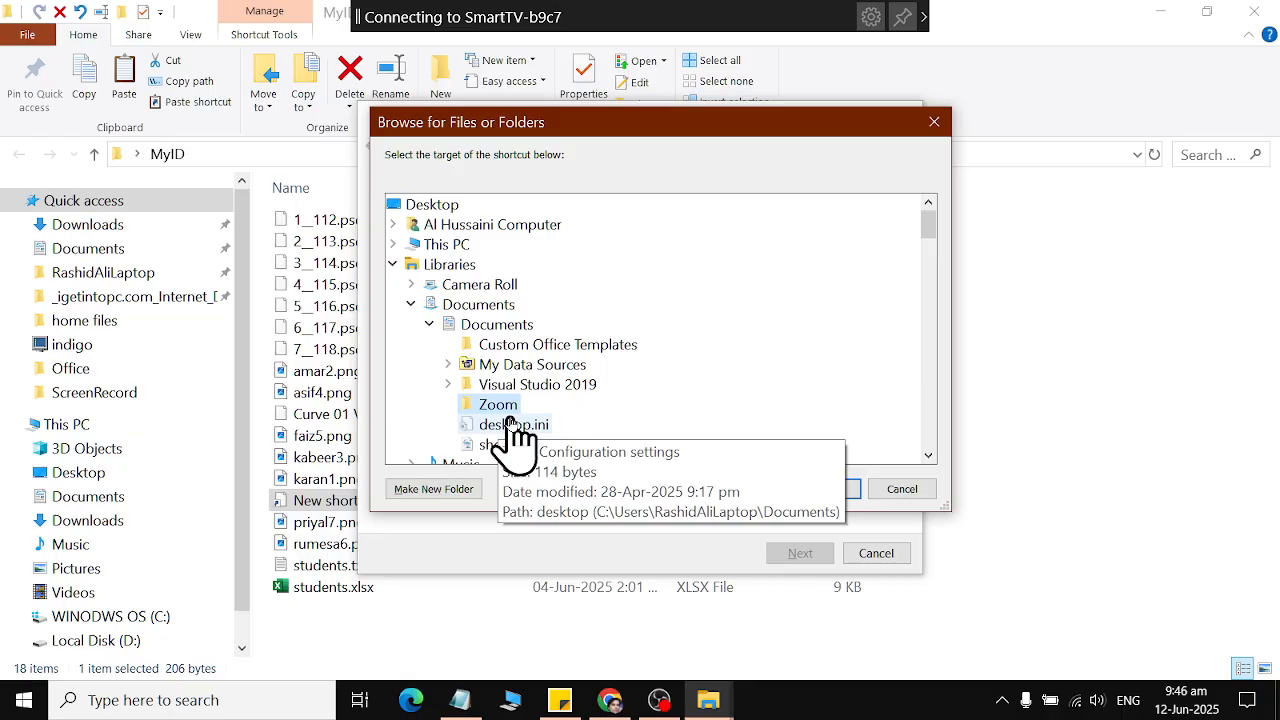
pyautogui.click(822, 489)
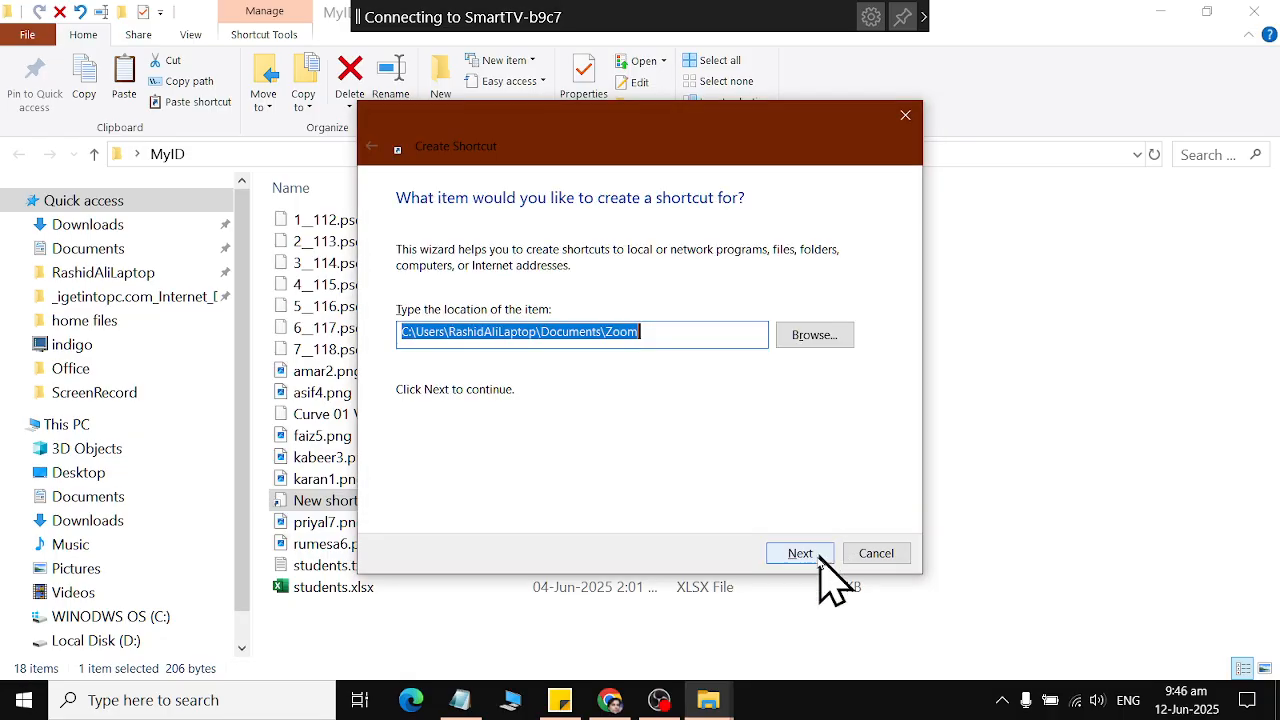
pyautogui.click(800, 553)
pyautogui.click(800, 553)
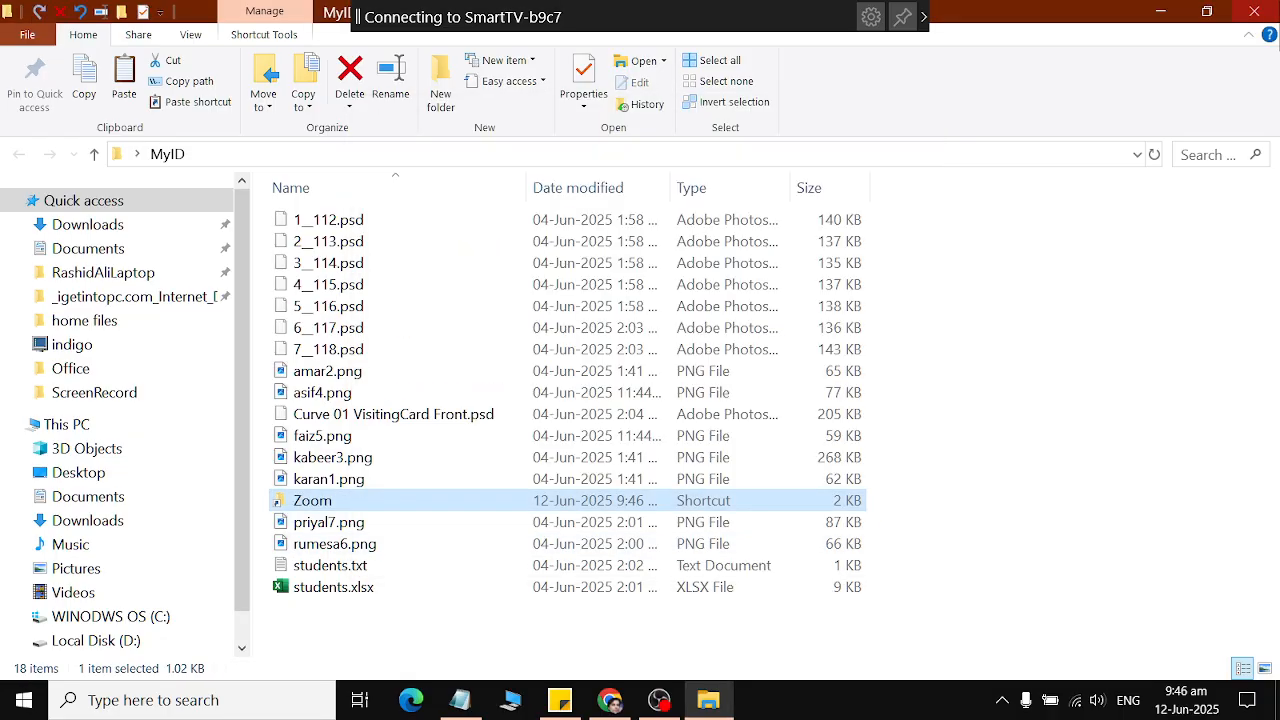
pyautogui.hotkey('alt', 'F4')
# Reopen the MyID folder, test its Zoom shortcut and close the window.
pyautogui.click(1230, 180)
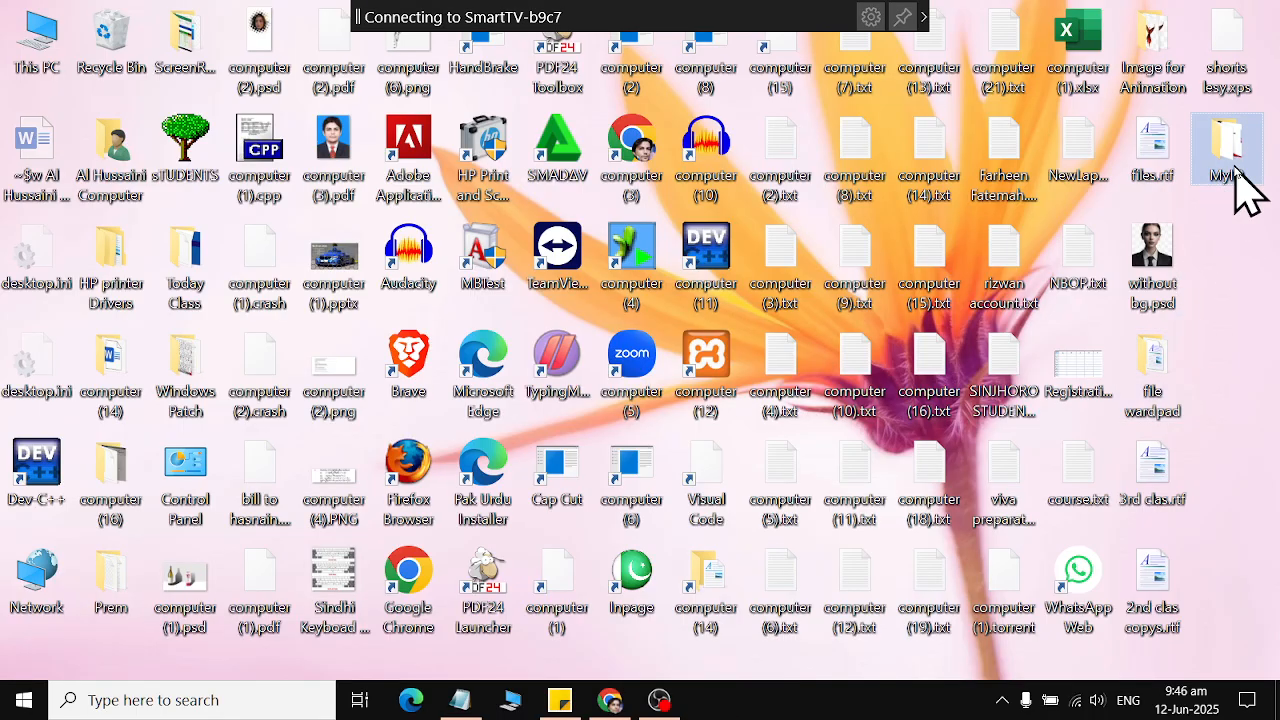
pyautogui.press('Return')
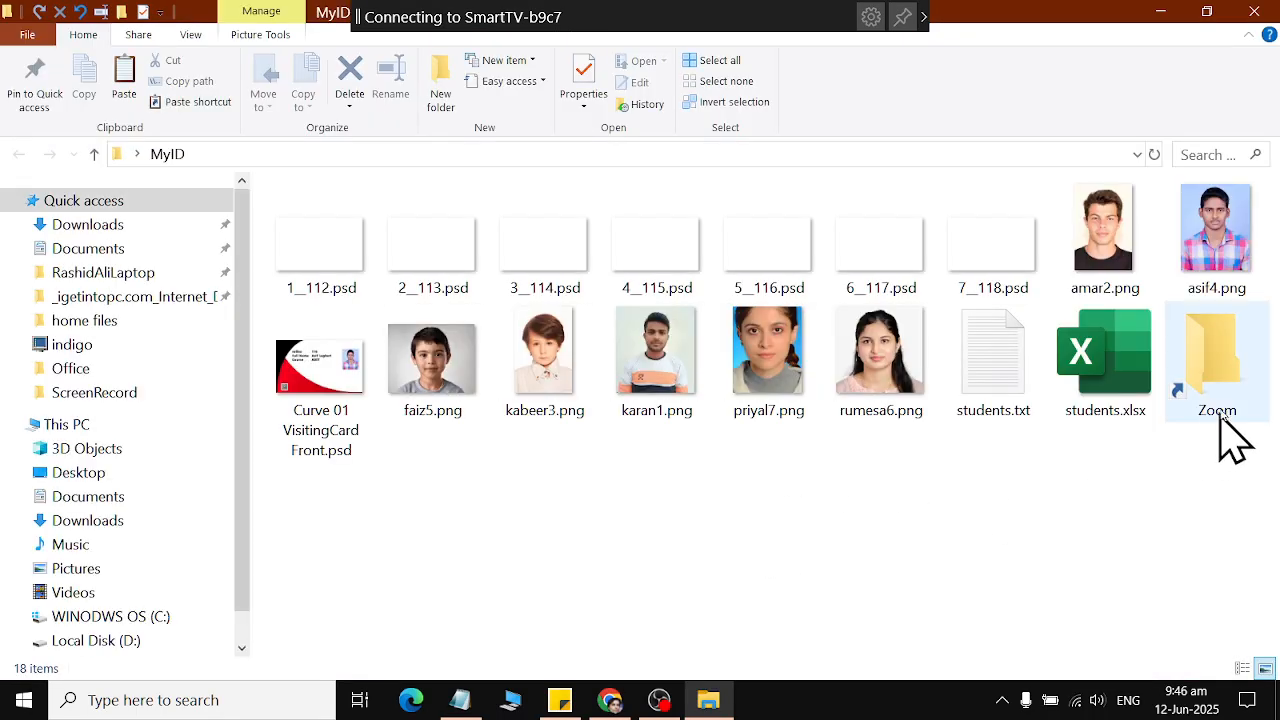
pyautogui.doubleClick(1225, 418)
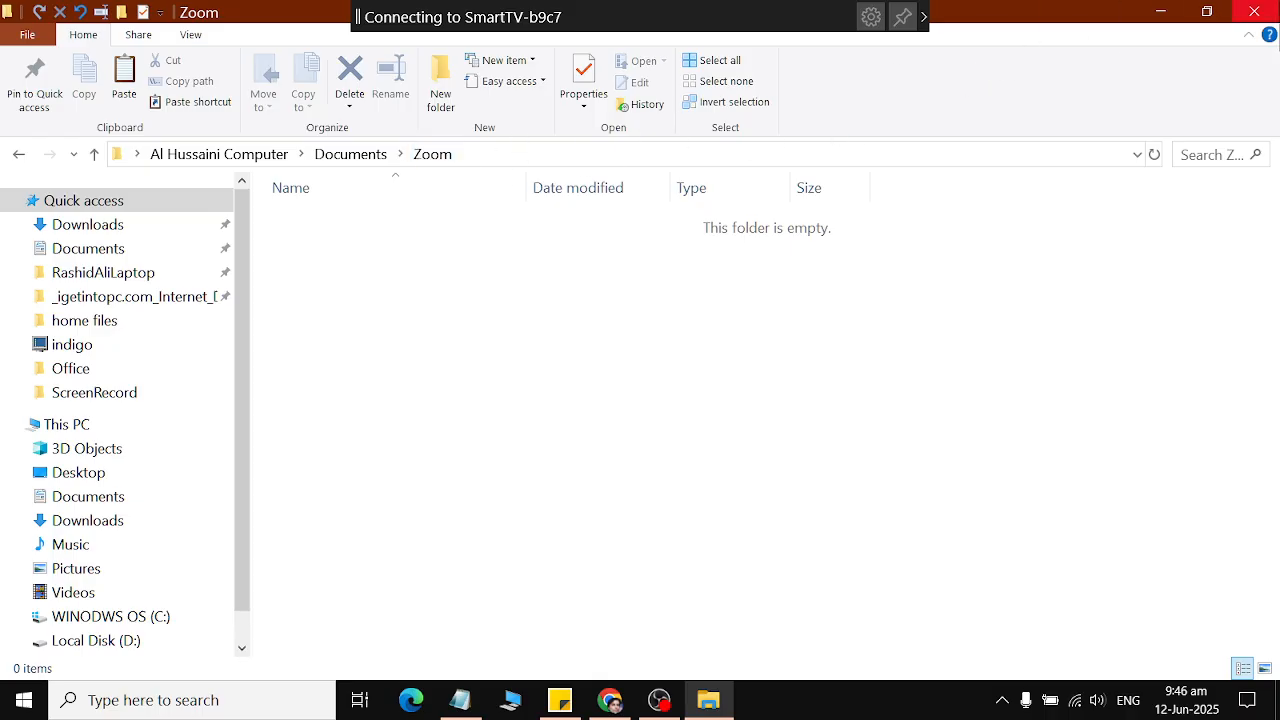
pyautogui.click(1270, 12)
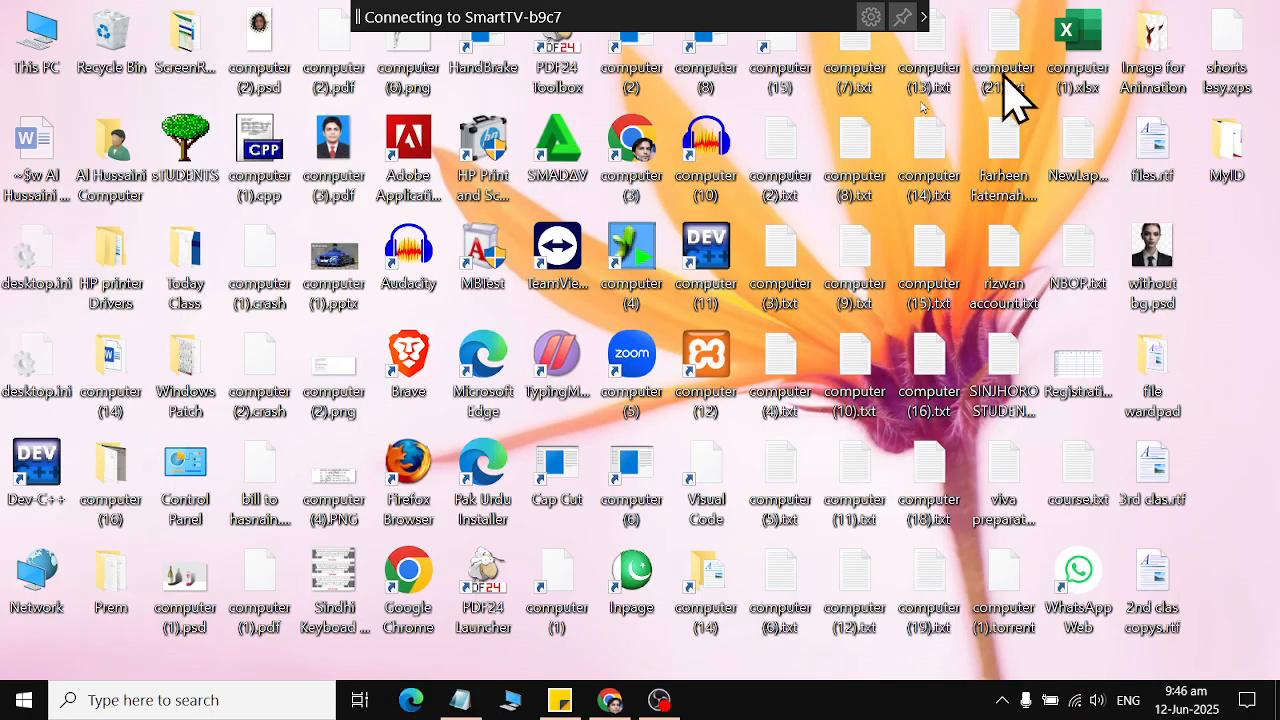
# Open Documents under This PC in a new window, jump to the My files folder and open it.
pyautogui.click(22, 700)
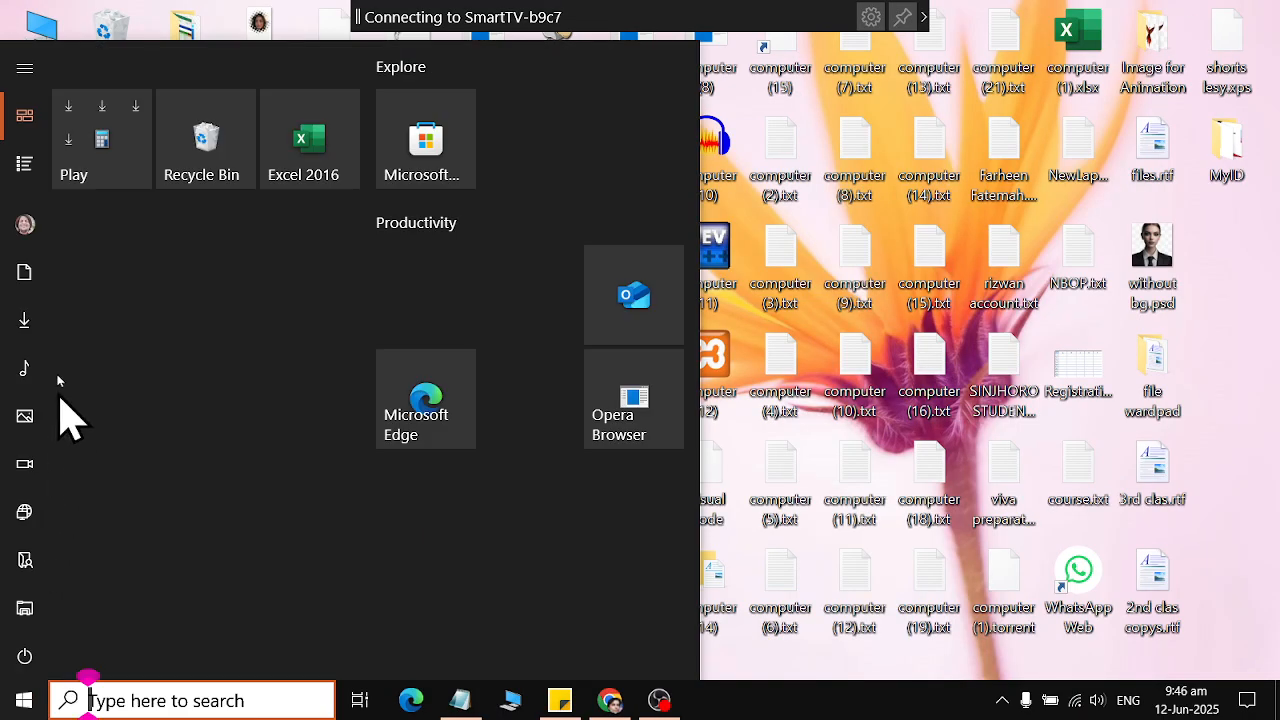
pyautogui.click(25, 272)
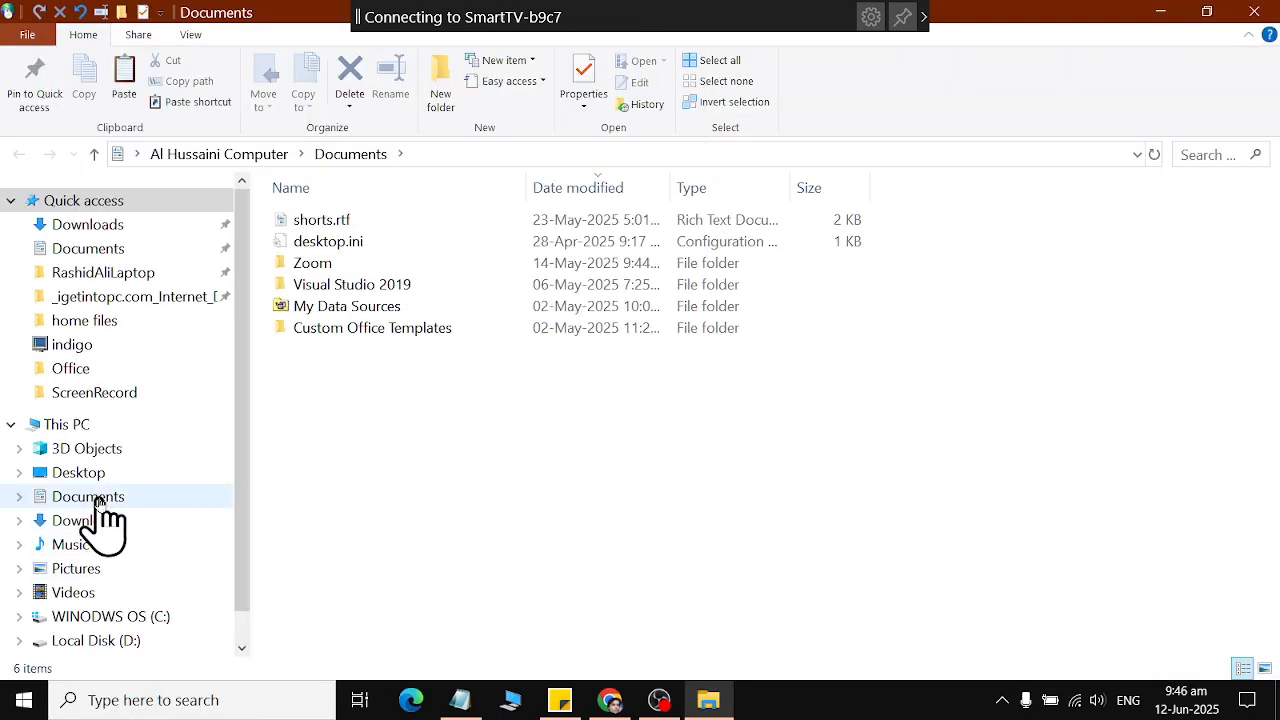
pyautogui.click(95, 497)
pyautogui.click(540, 398)
pyautogui.press('Up')
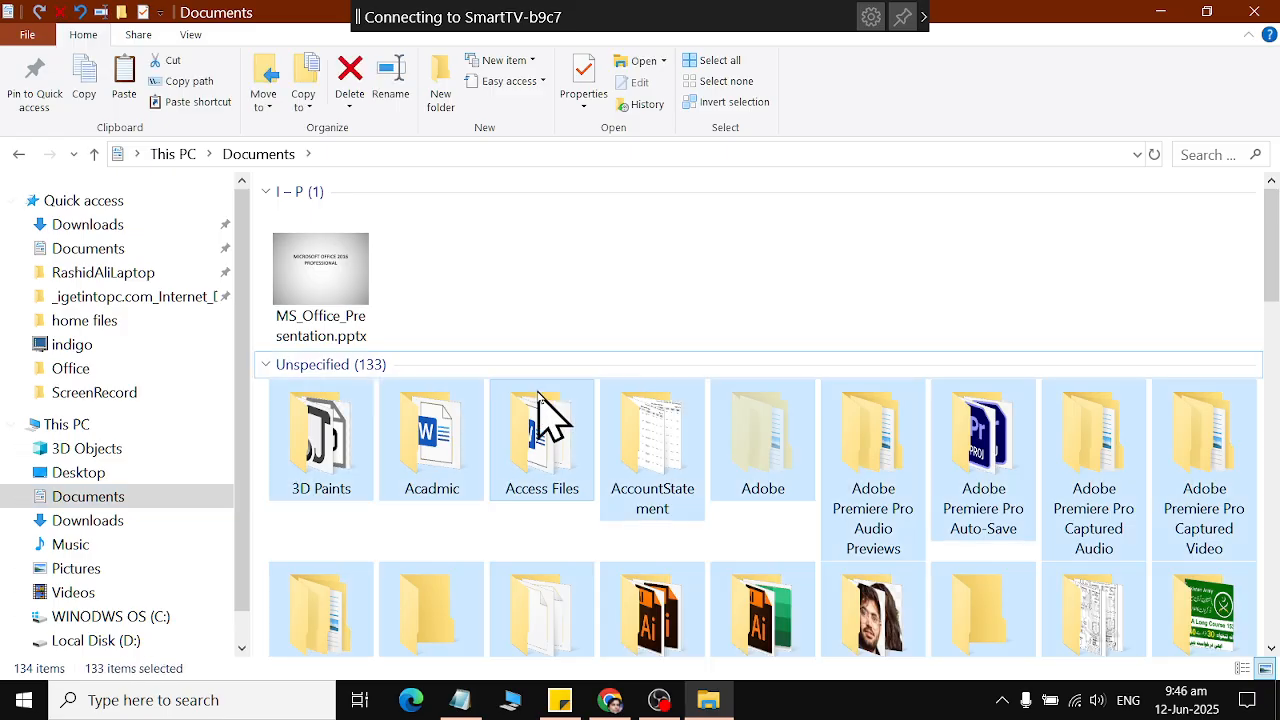
pyautogui.press('Up')
pyautogui.write('my')
pyautogui.doubleClick(795, 262)
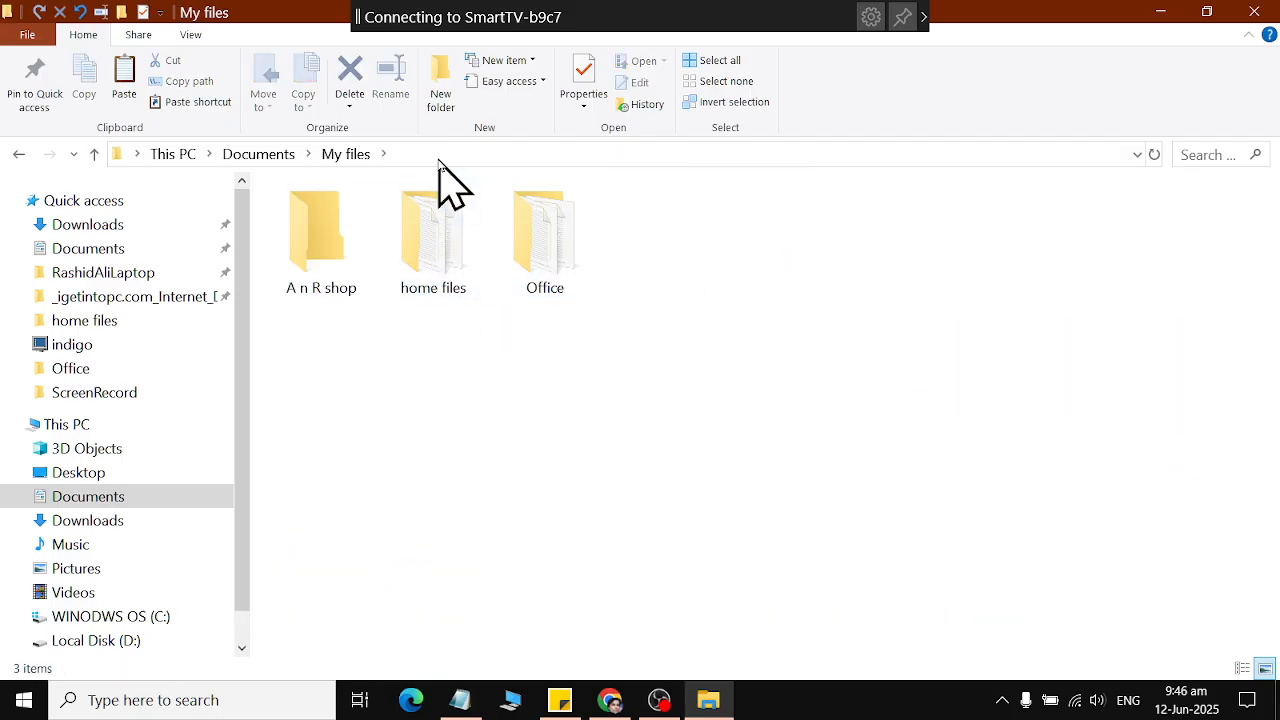
# Check the home files folder, return to My files, copy its full folder path and close the window.
pyautogui.doubleClick(440, 272)
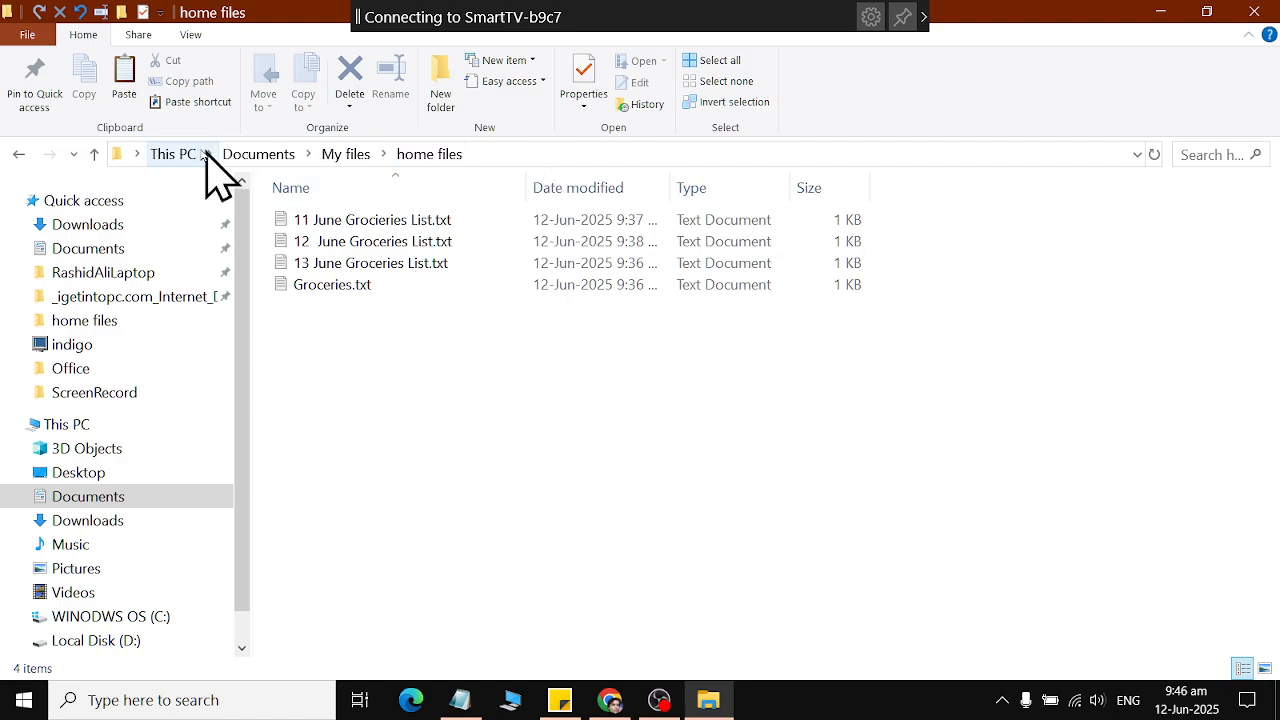
pyautogui.click(18, 154)
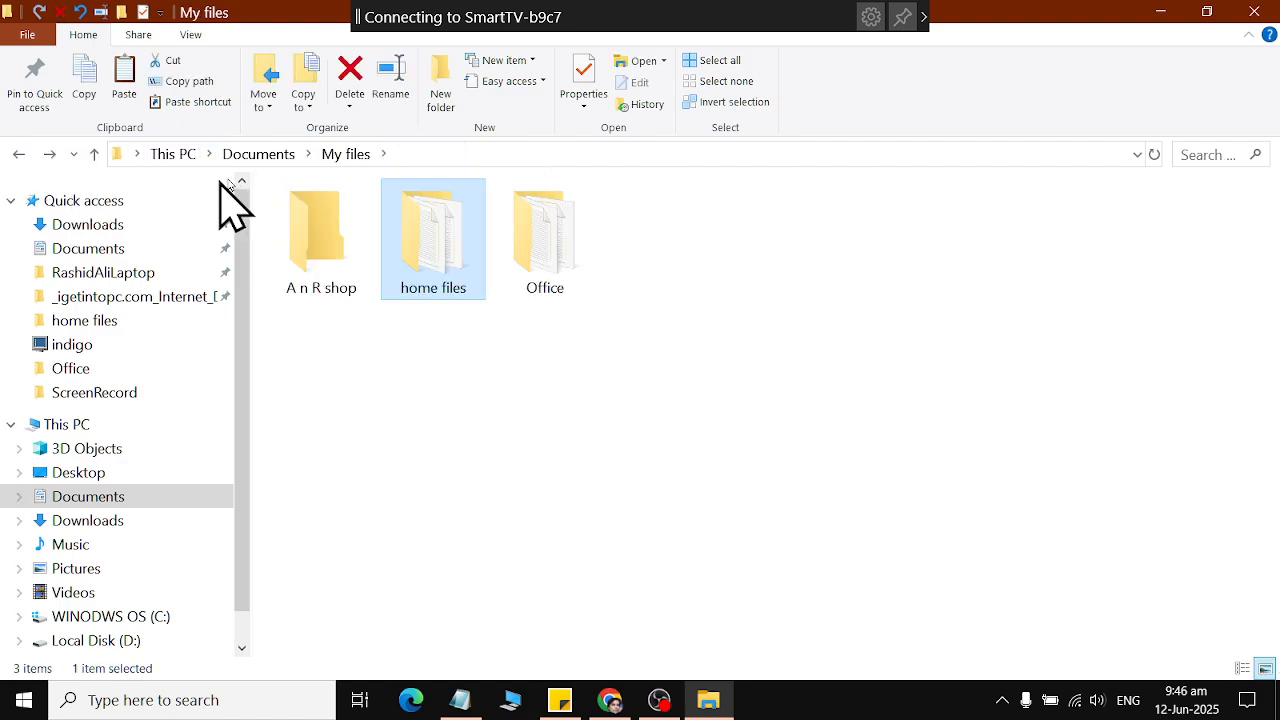
pyautogui.click(427, 154)
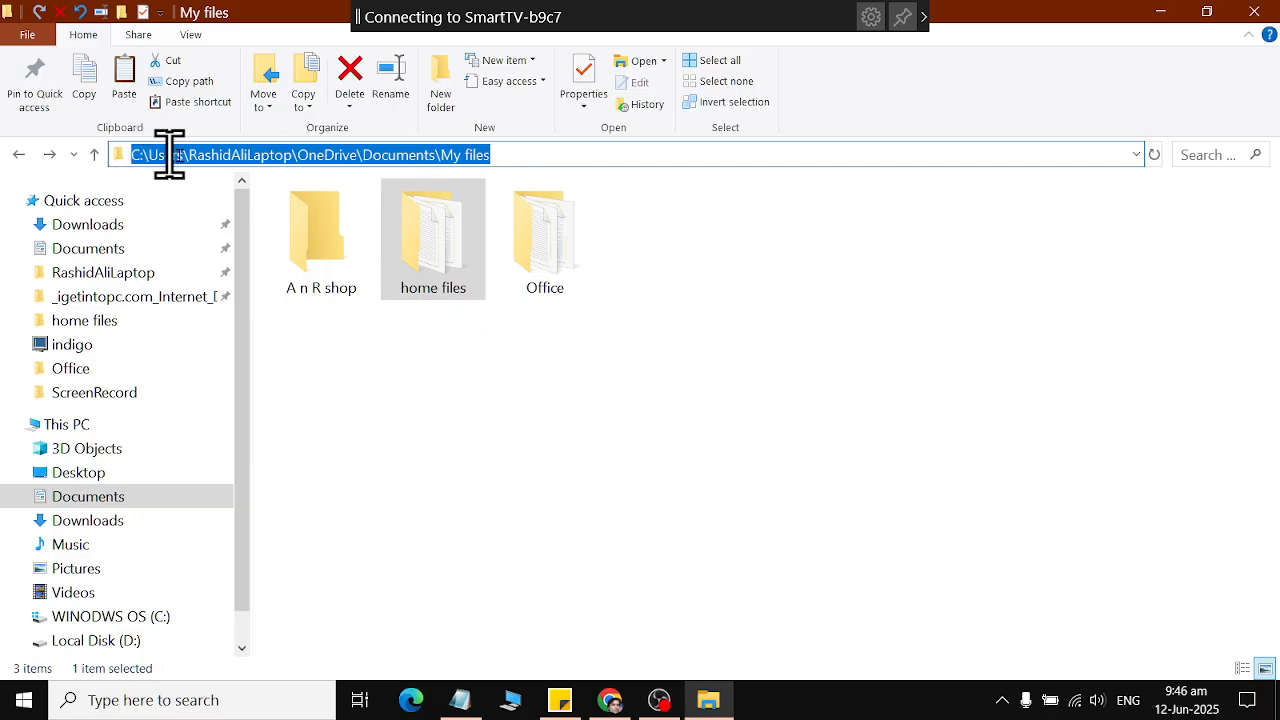
pyautogui.rightClick(390, 157)
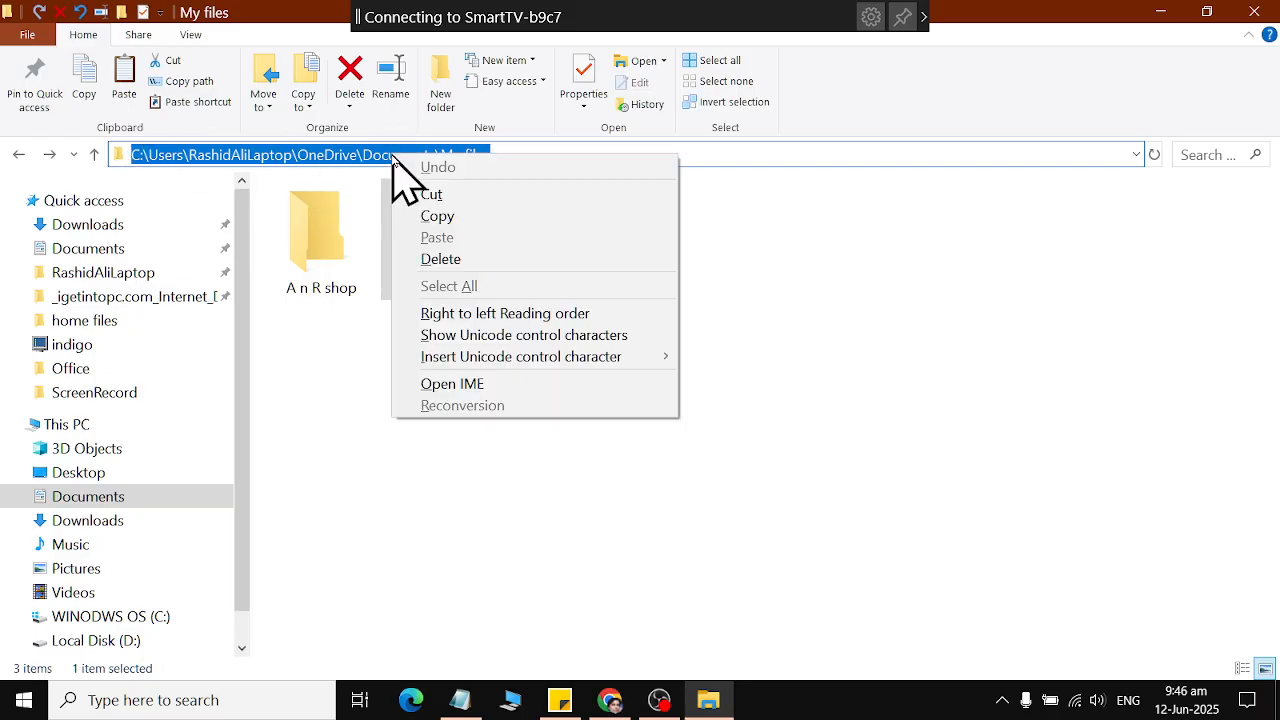
pyautogui.click(503, 216)
pyautogui.hotkey('alt', 'F4')
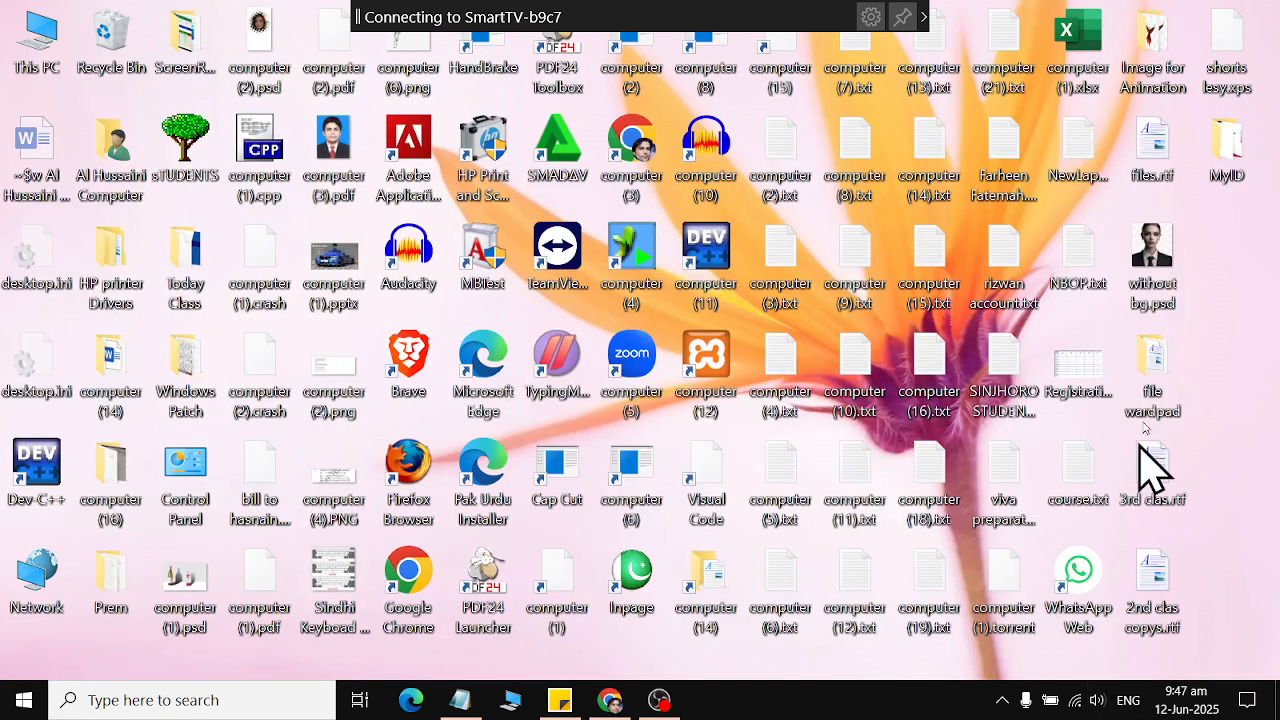
# Open the file wardpad folder on the desktop and start a new shortcut with the copied My files path as its location.
pyautogui.doubleClick(1182, 405)
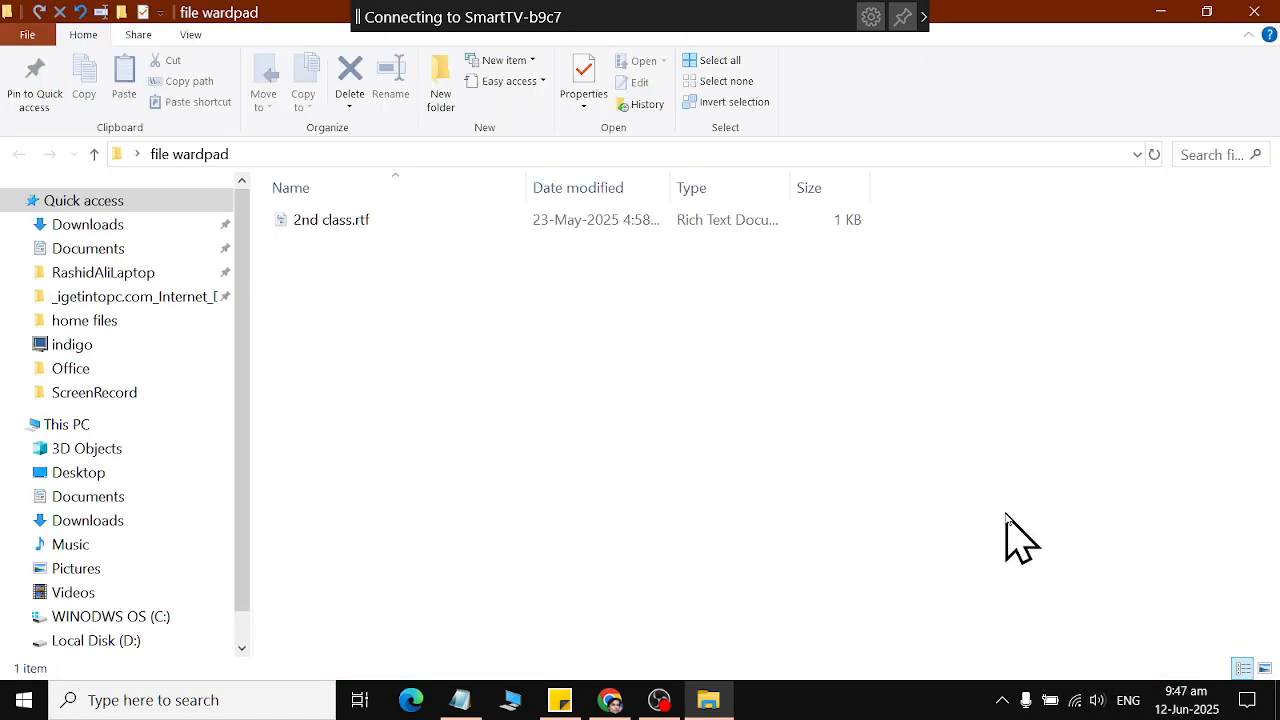
pyautogui.rightClick(1006, 513)
pyautogui.moveTo(1092, 466)
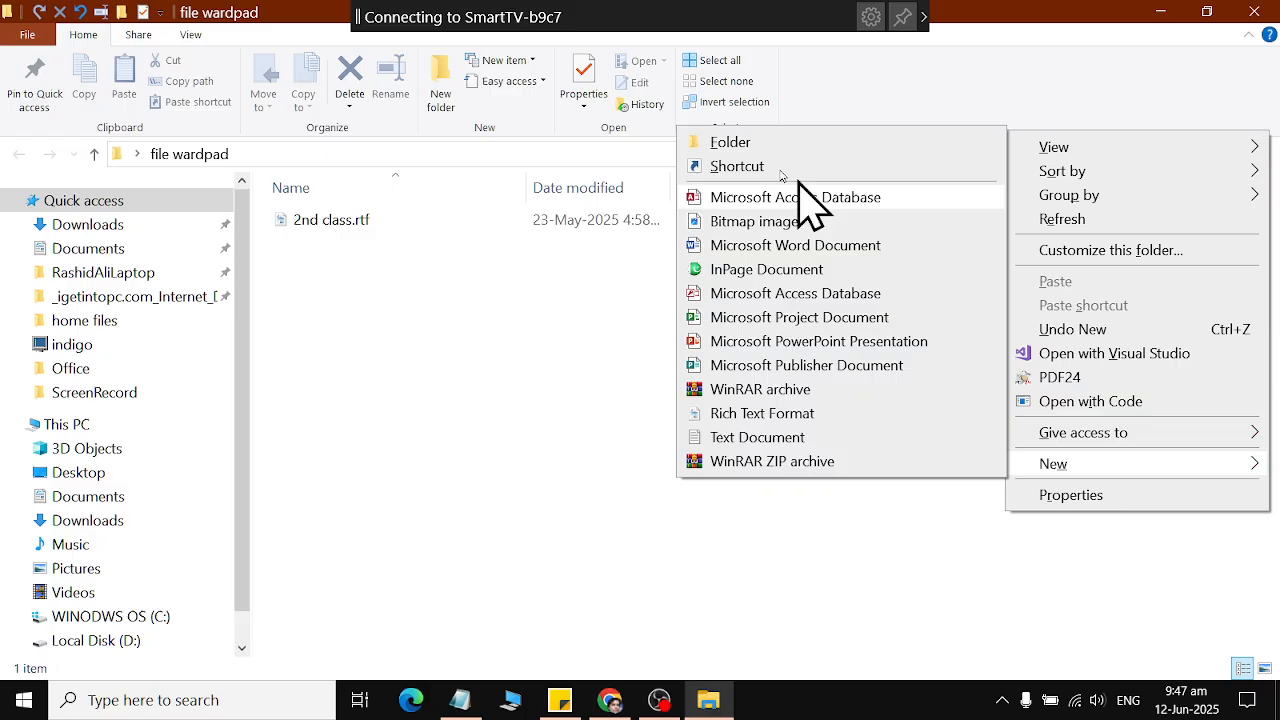
pyautogui.click(770, 166)
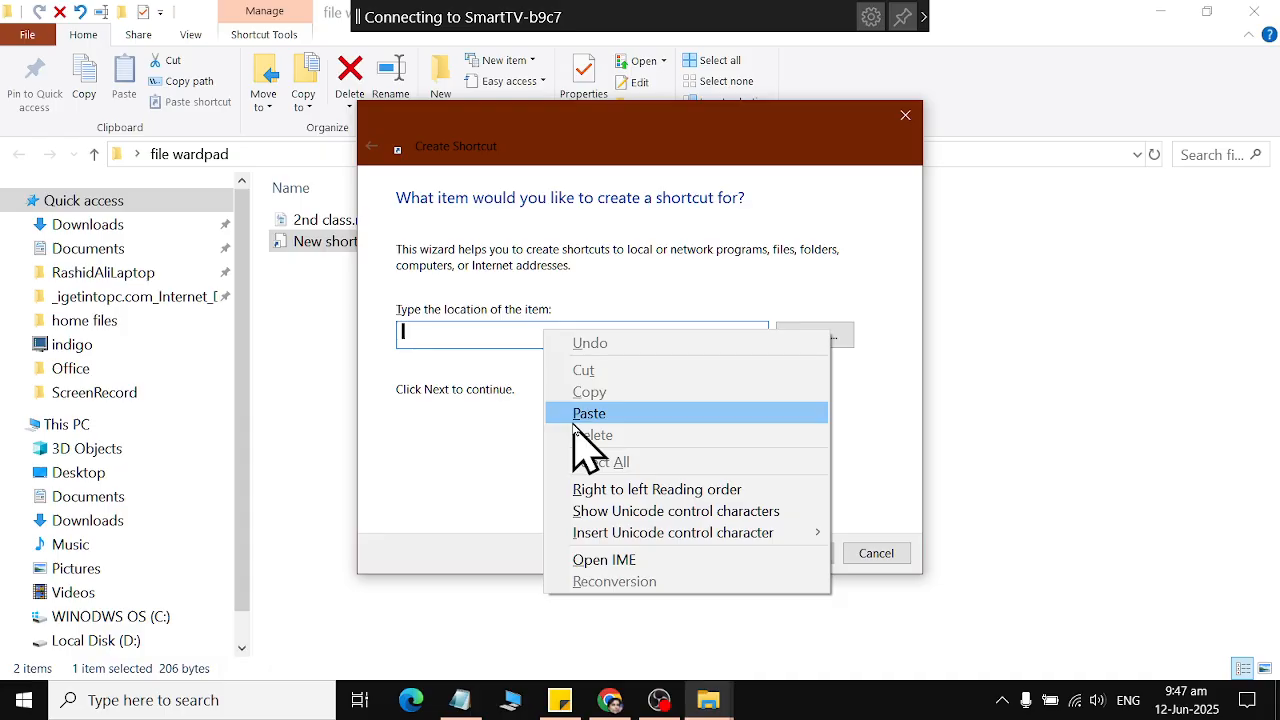
pyautogui.click(576, 418)
# Create the shortcut to the Office folder inside My files, named Office, and test it by opening and closing the folder.
pyautogui.click(815, 340)
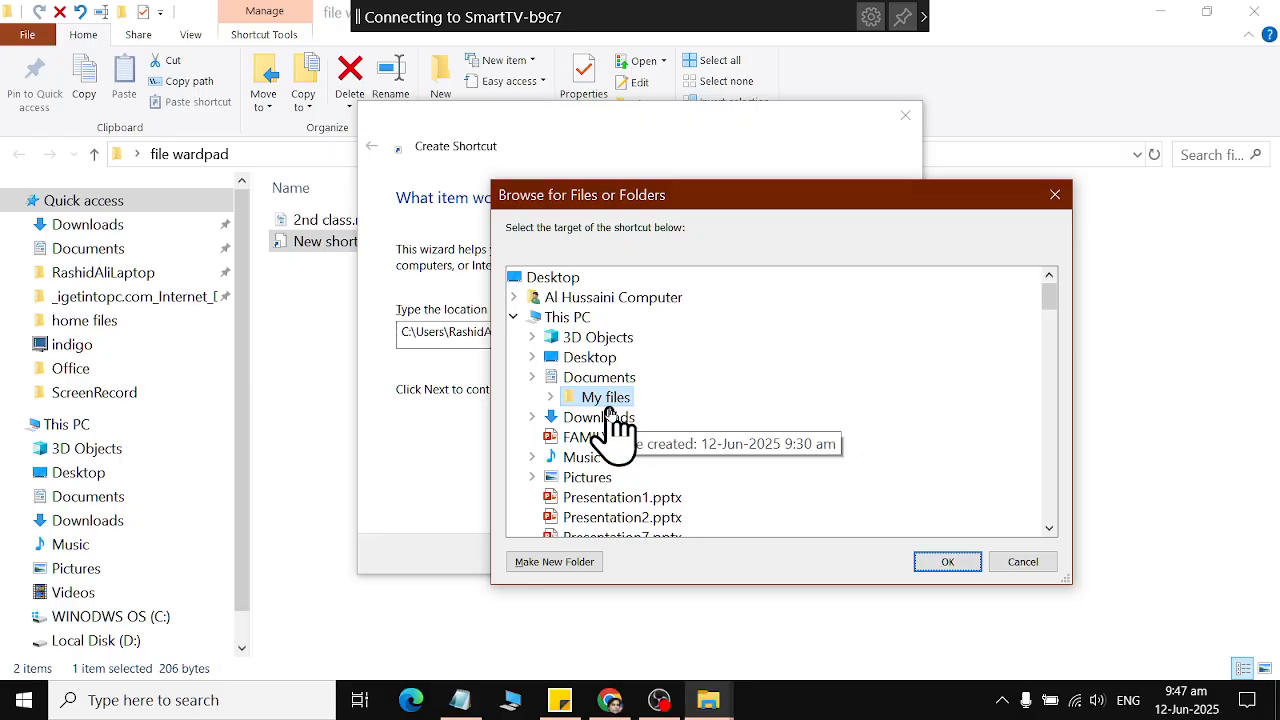
pyautogui.click(551, 397)
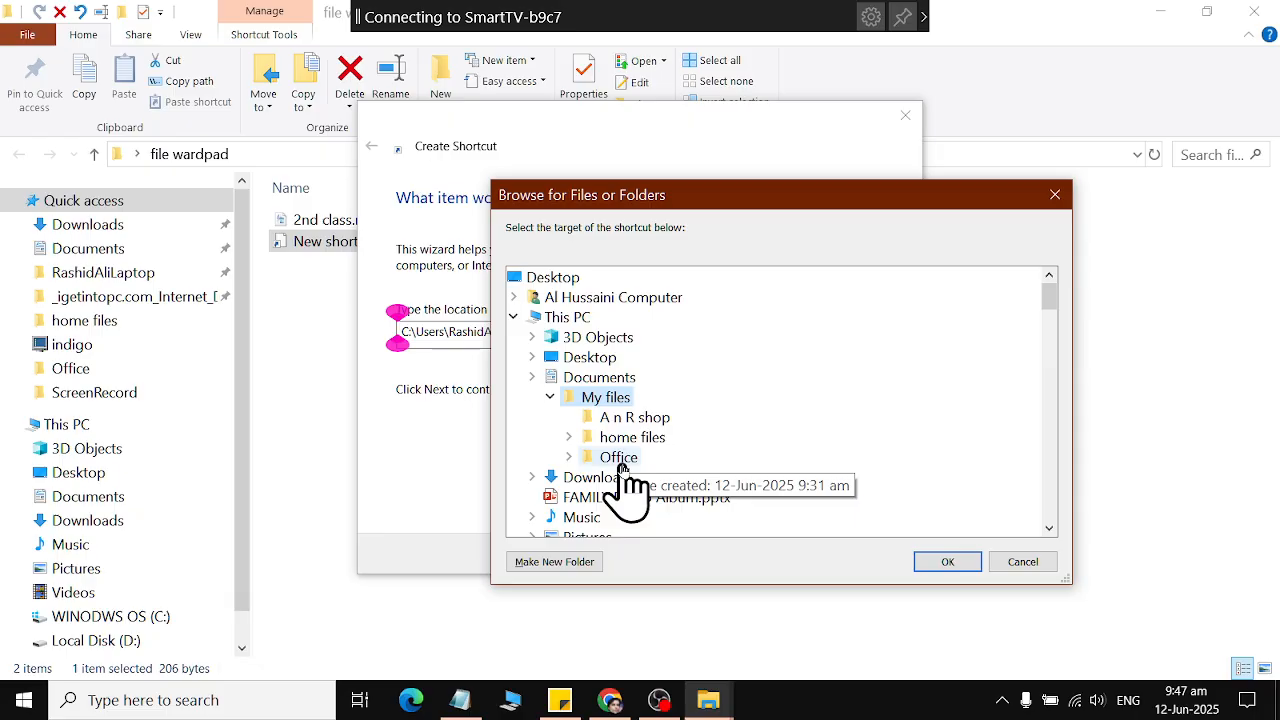
pyautogui.doubleClick(620, 463)
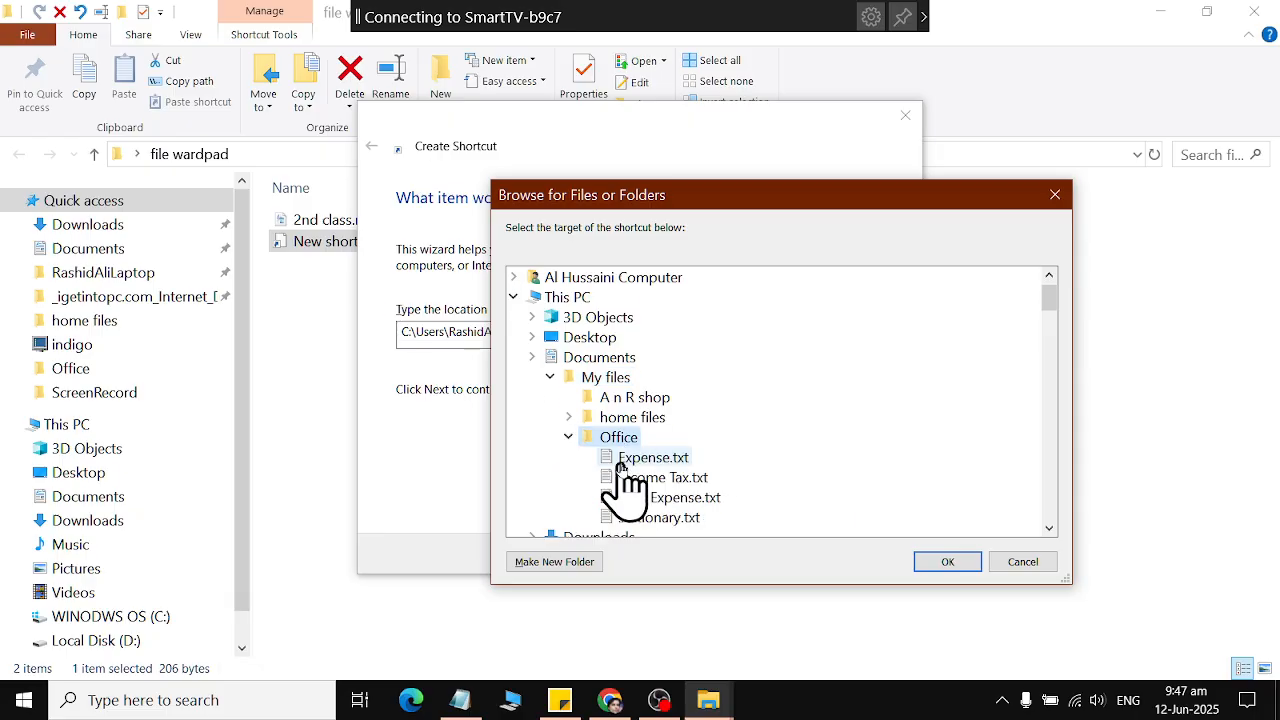
pyautogui.click(945, 563)
pyautogui.click(806, 555)
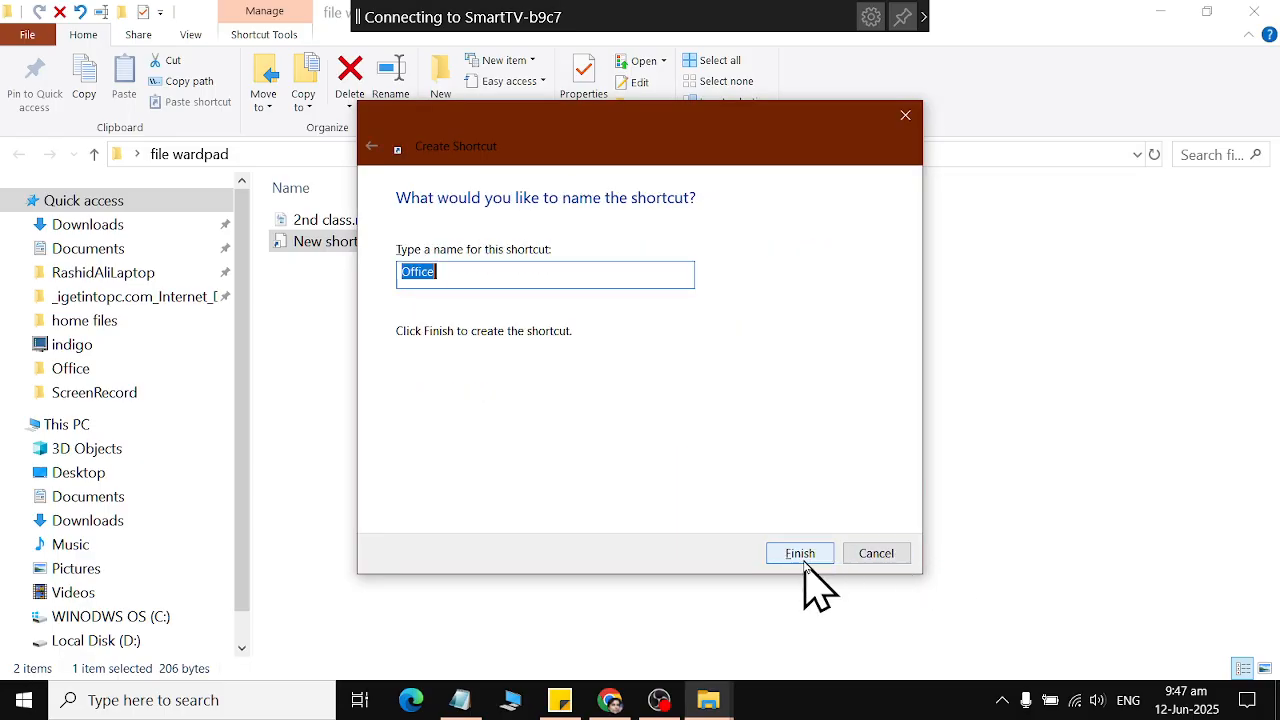
pyautogui.click(805, 556)
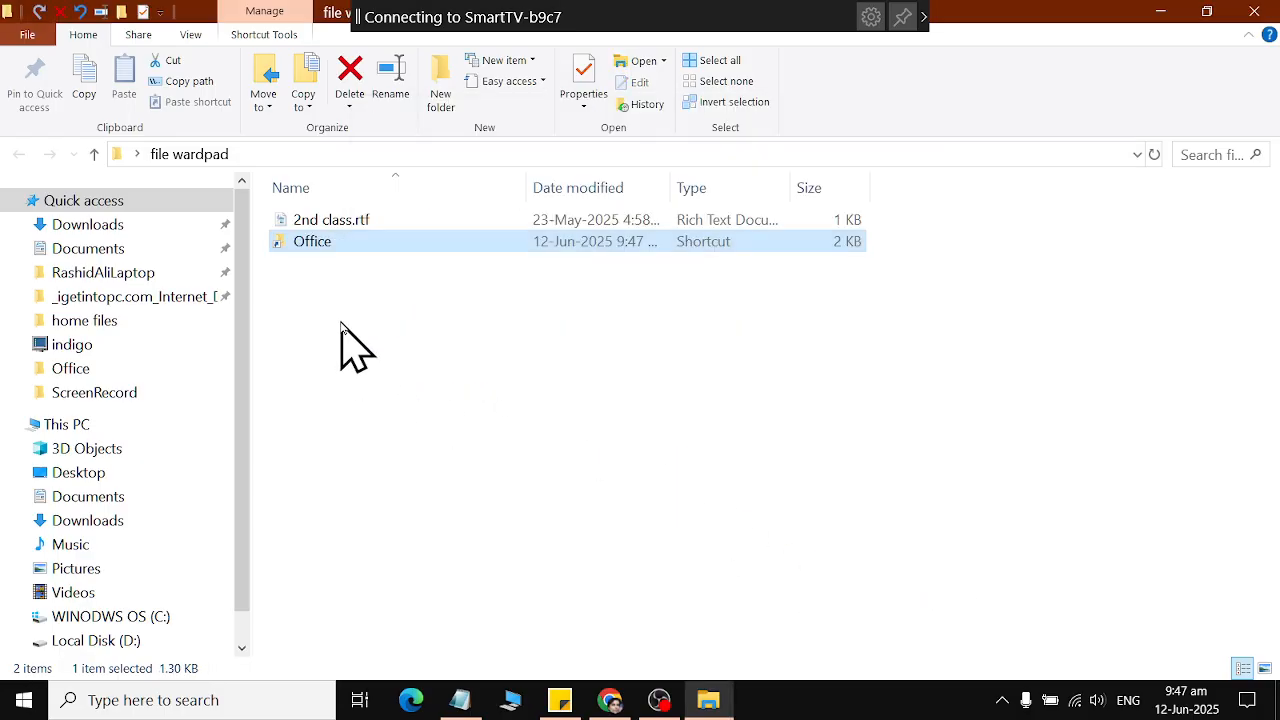
pyautogui.doubleClick(297, 241)
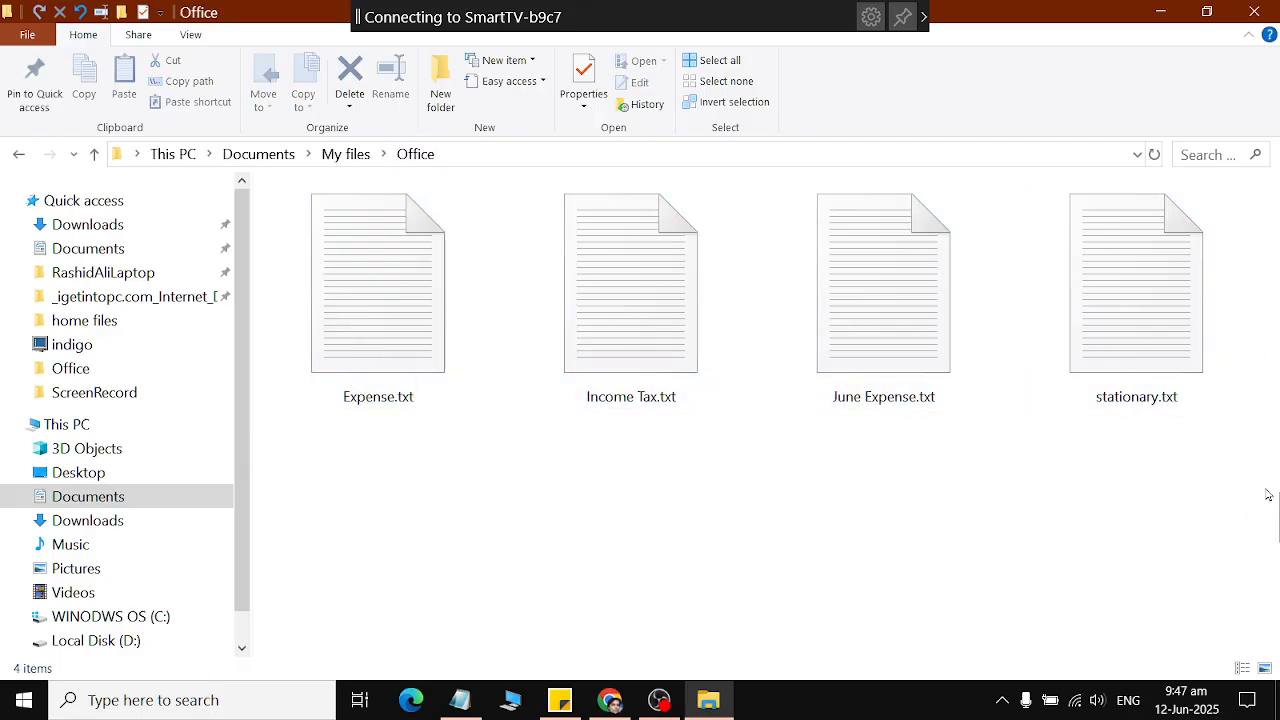
pyautogui.click(1254, 11)
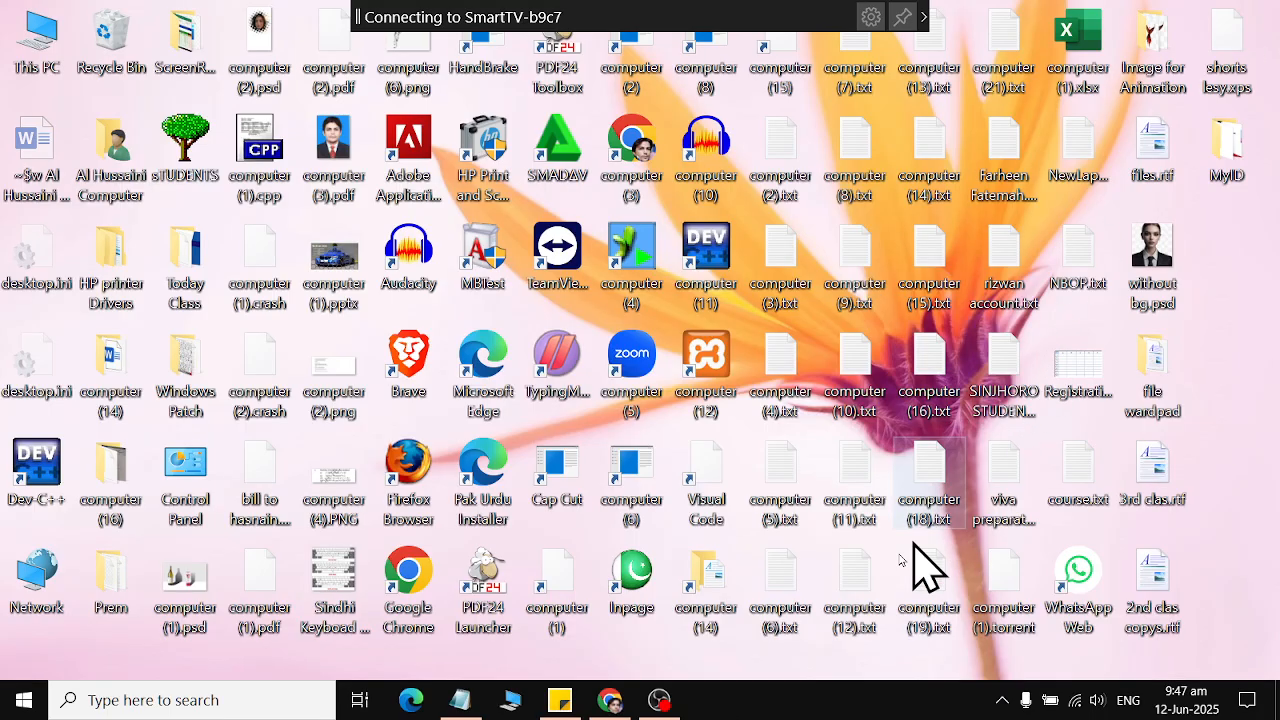